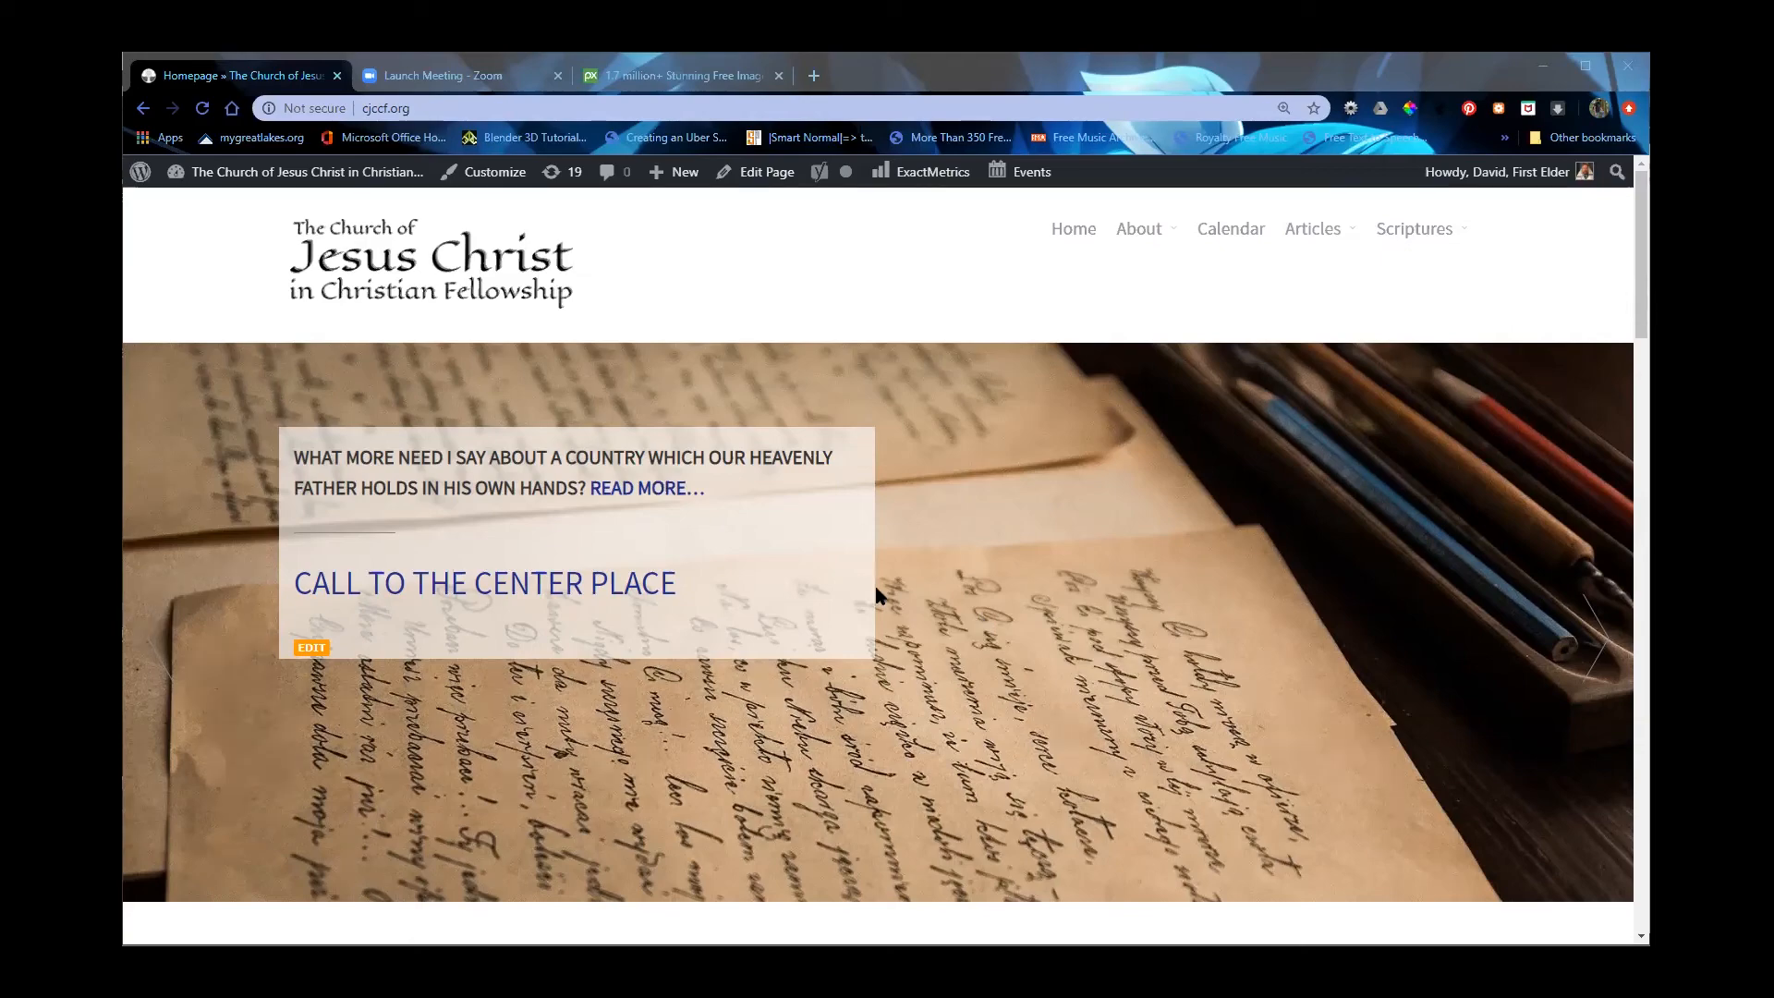
Step: Open the church website's calendar page and look through the June 2020 month view, including the June 27 Shabbat/Sabbath event preview
scroll(962, 585, down, 1)
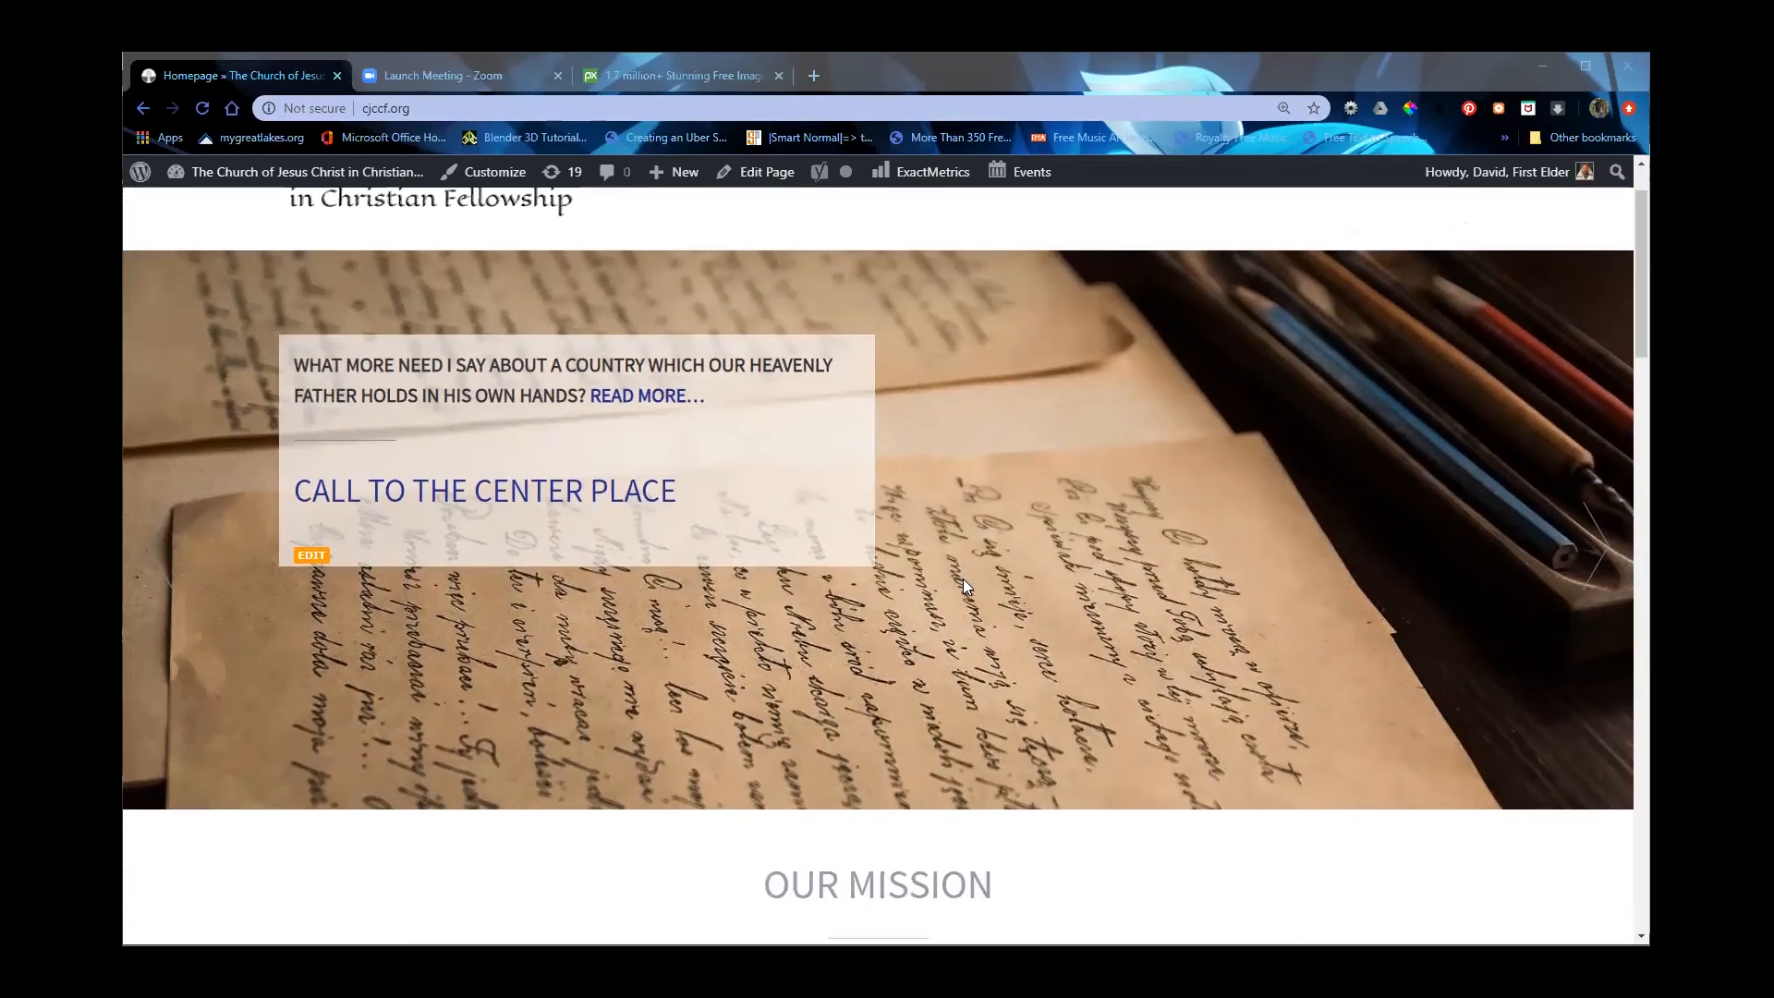
scroll(963, 585, up, 1)
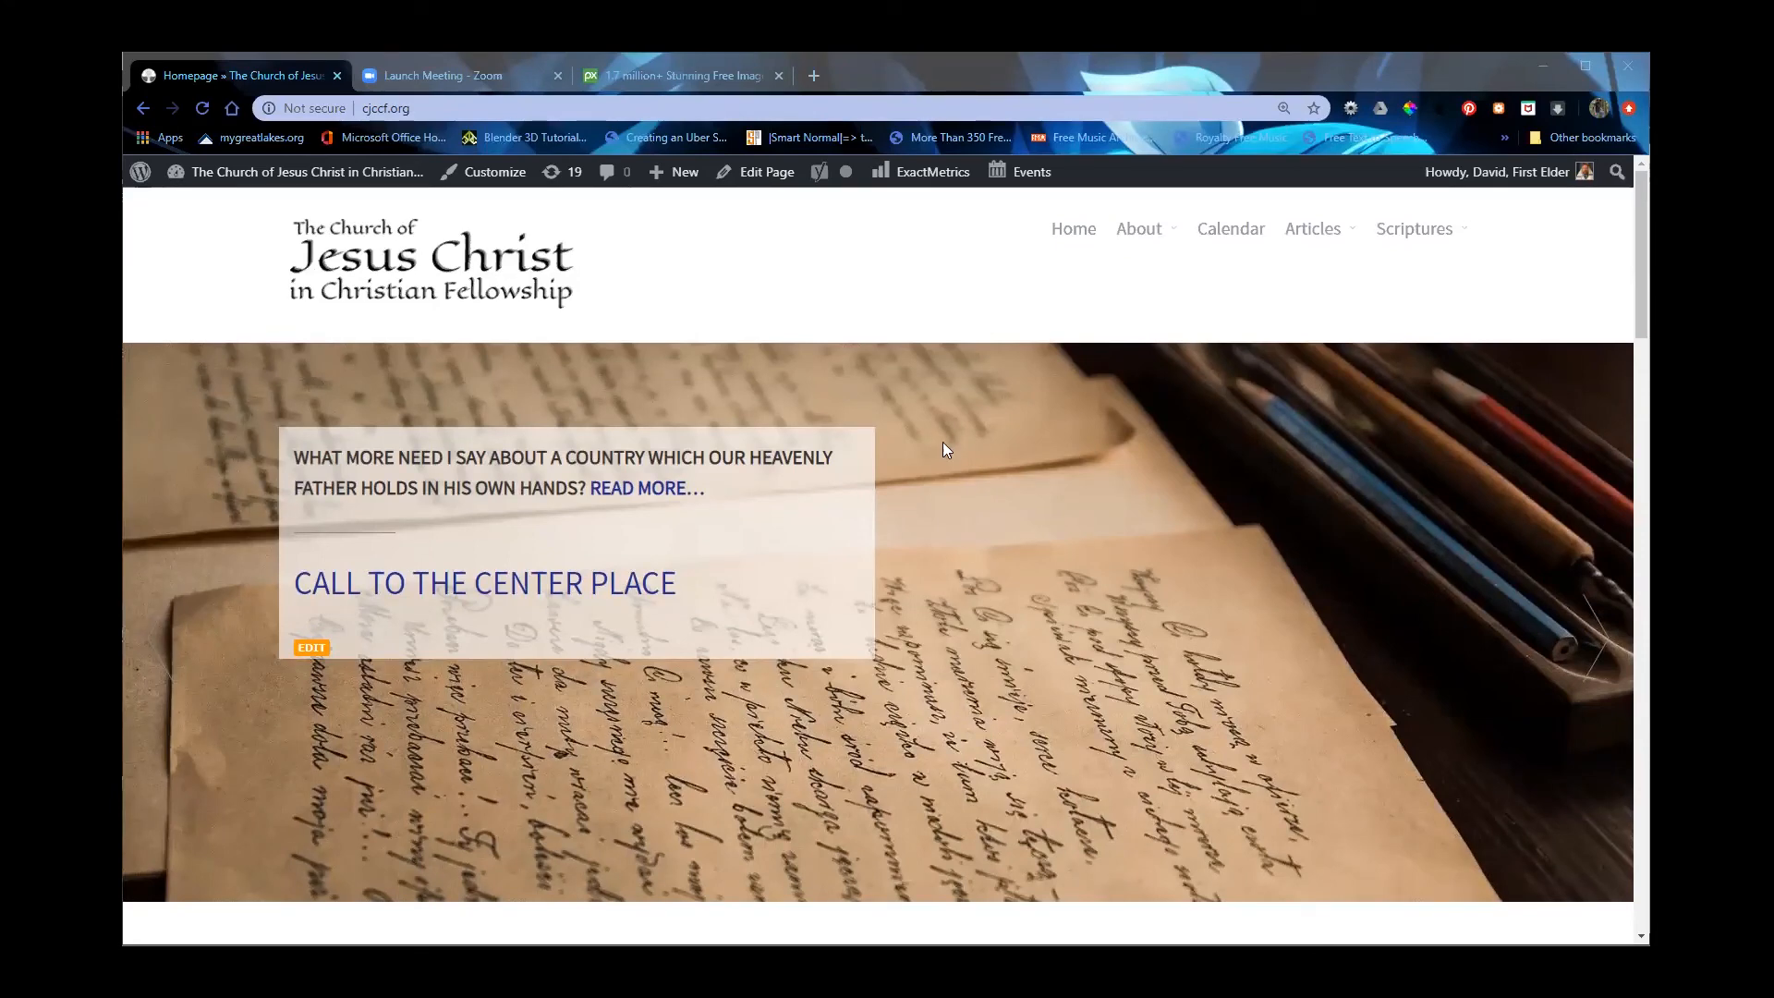
click(1218, 240)
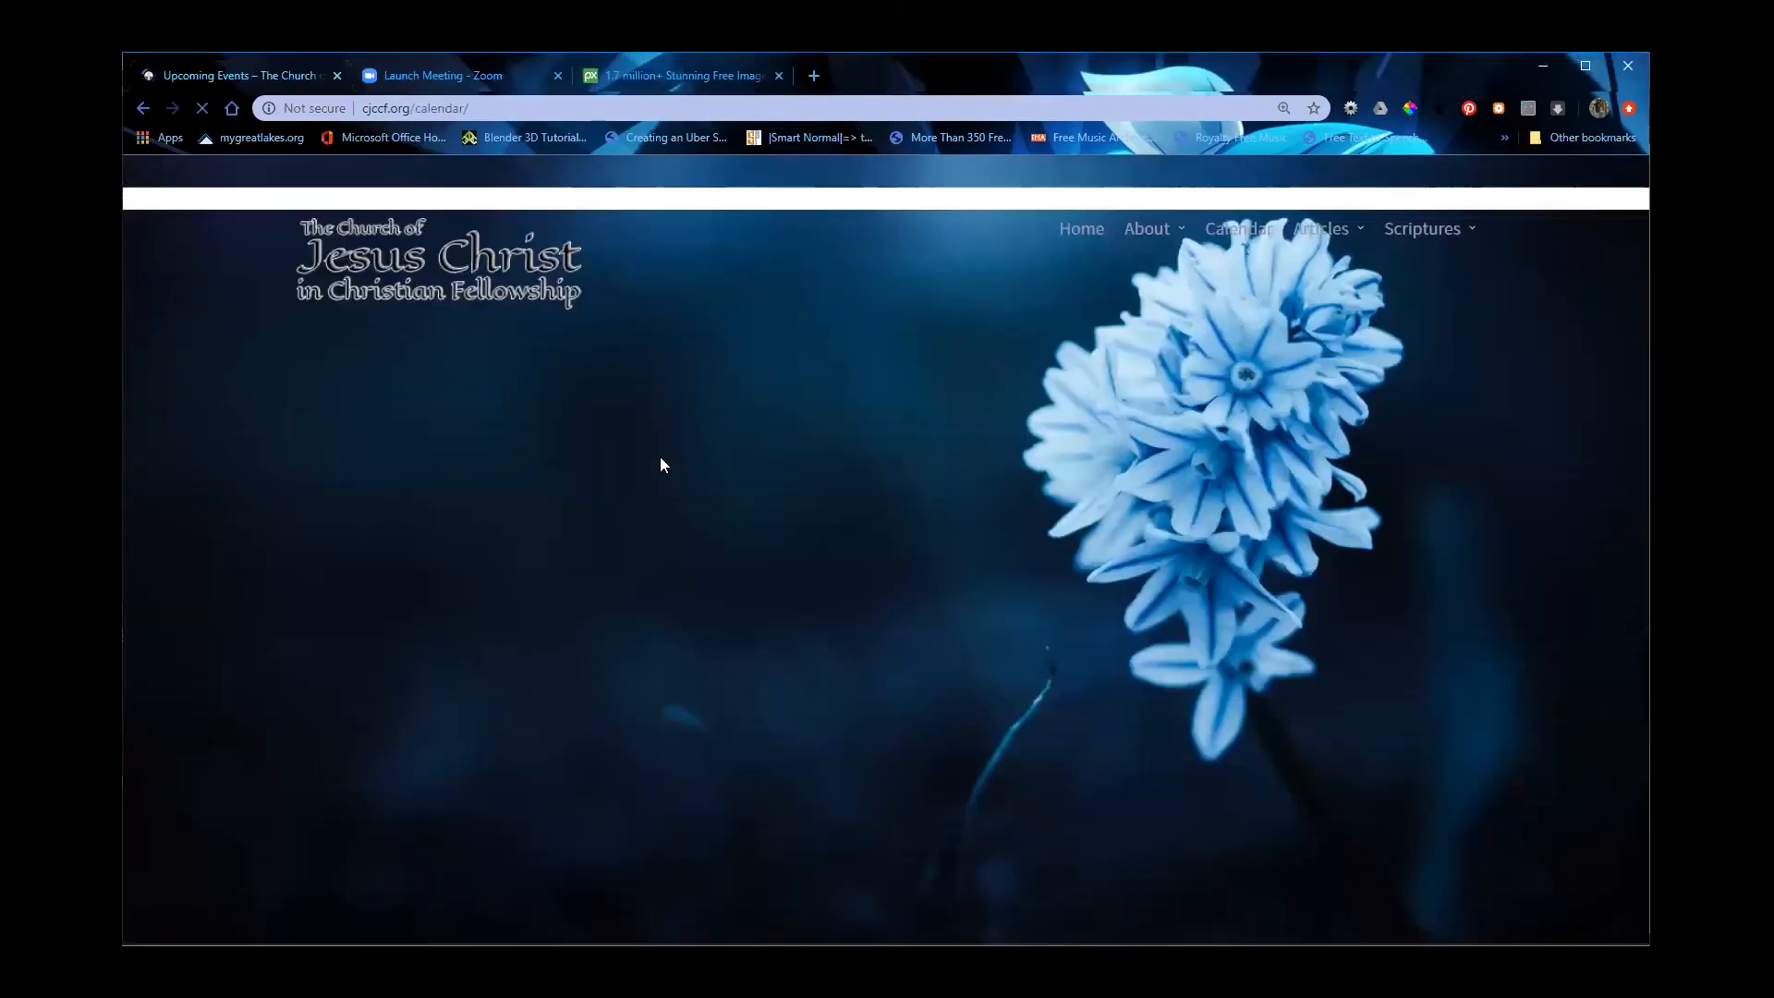
scroll(623, 508, down, 3)
scroll(620, 516, down, 1)
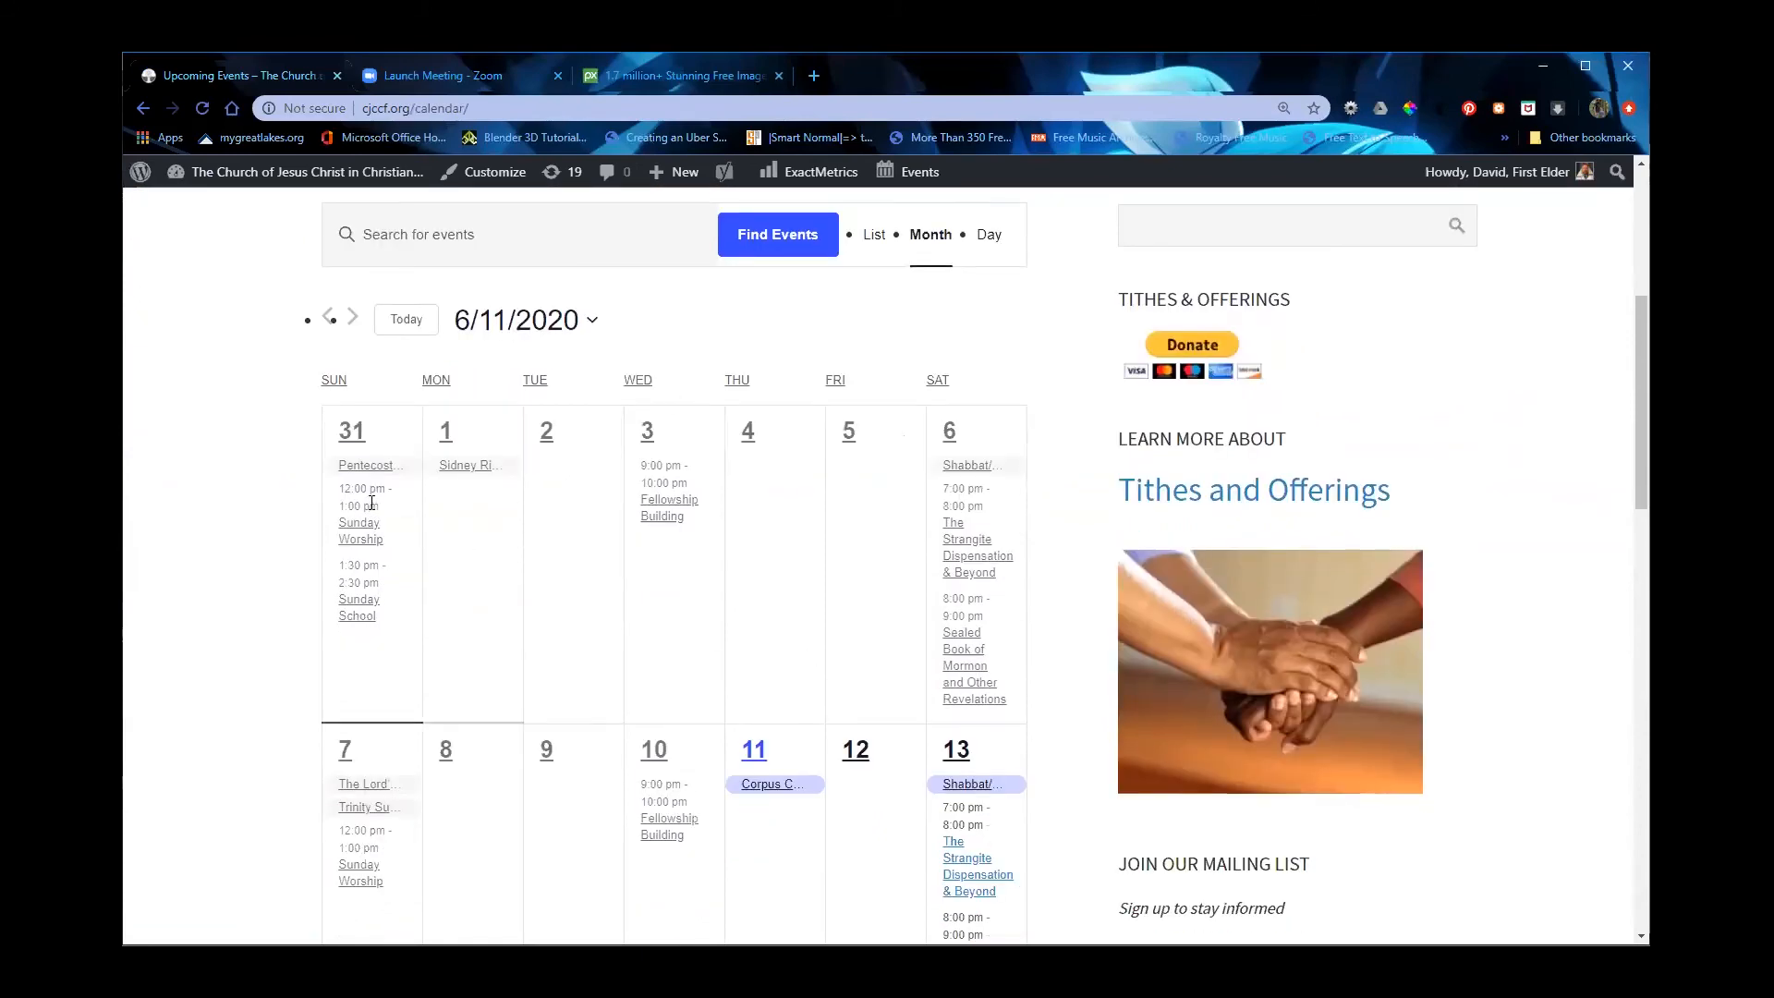
mouse_move(507, 468)
scroll(827, 652, down, 3)
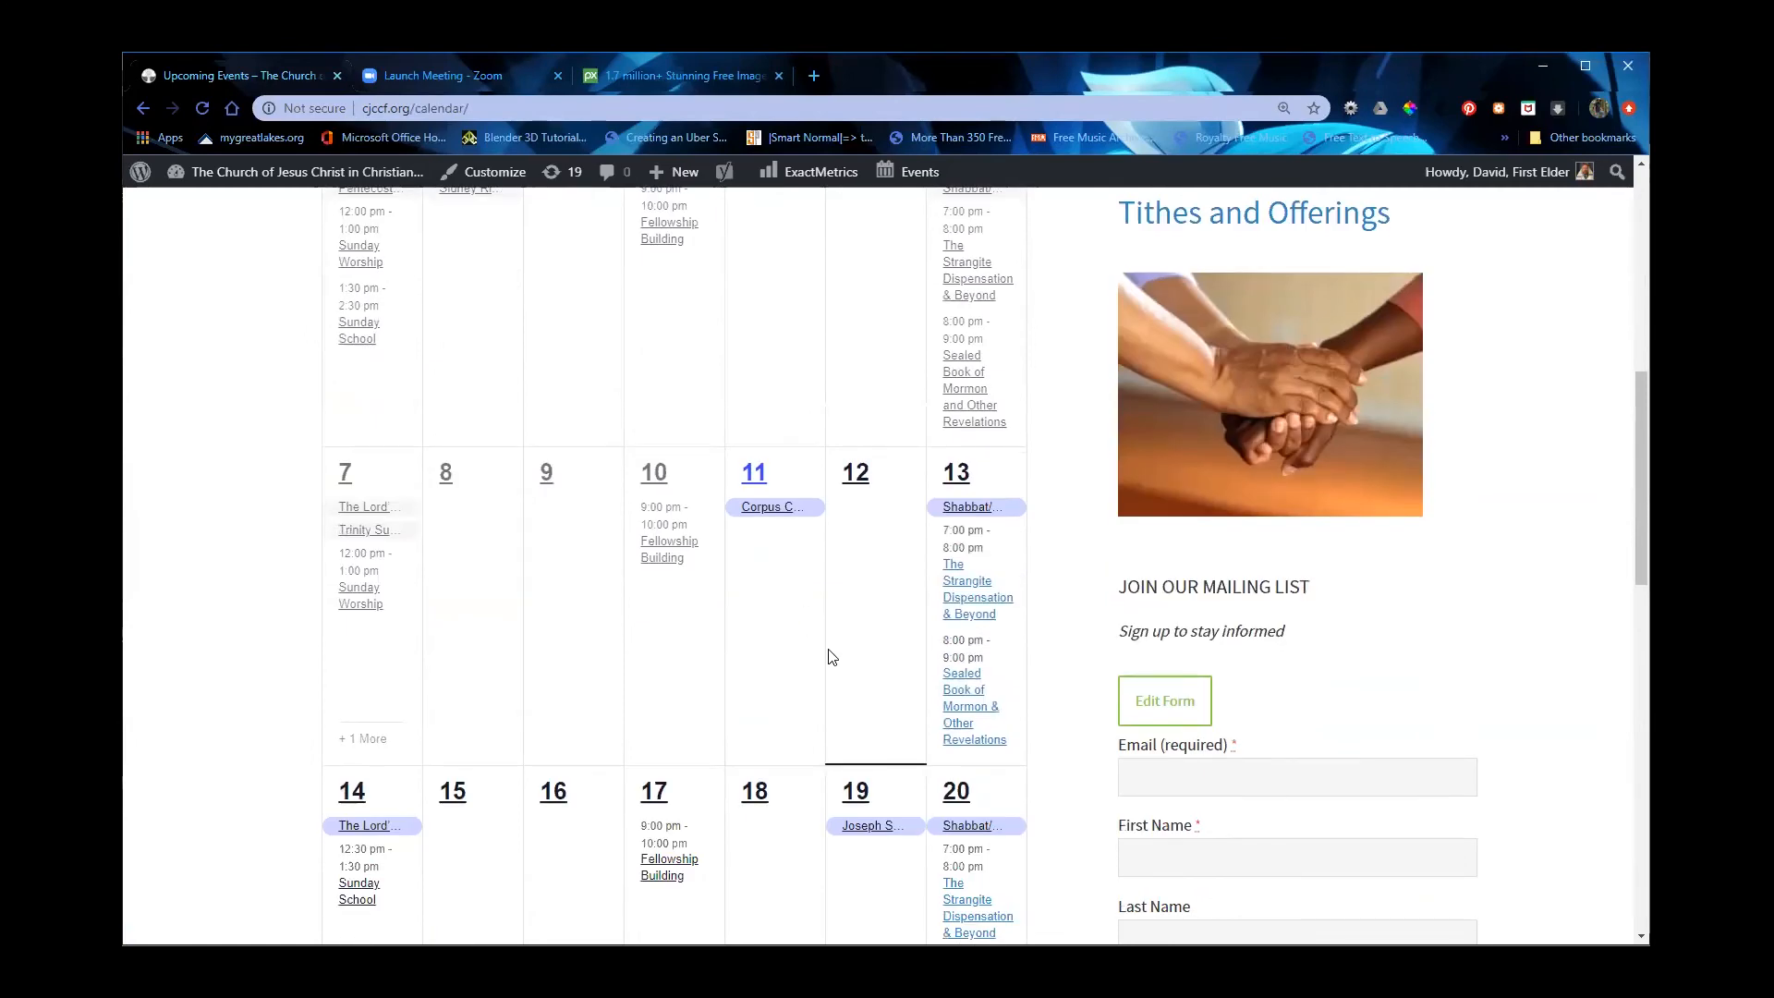
scroll(828, 654, up, 4)
scroll(800, 662, down, 9)
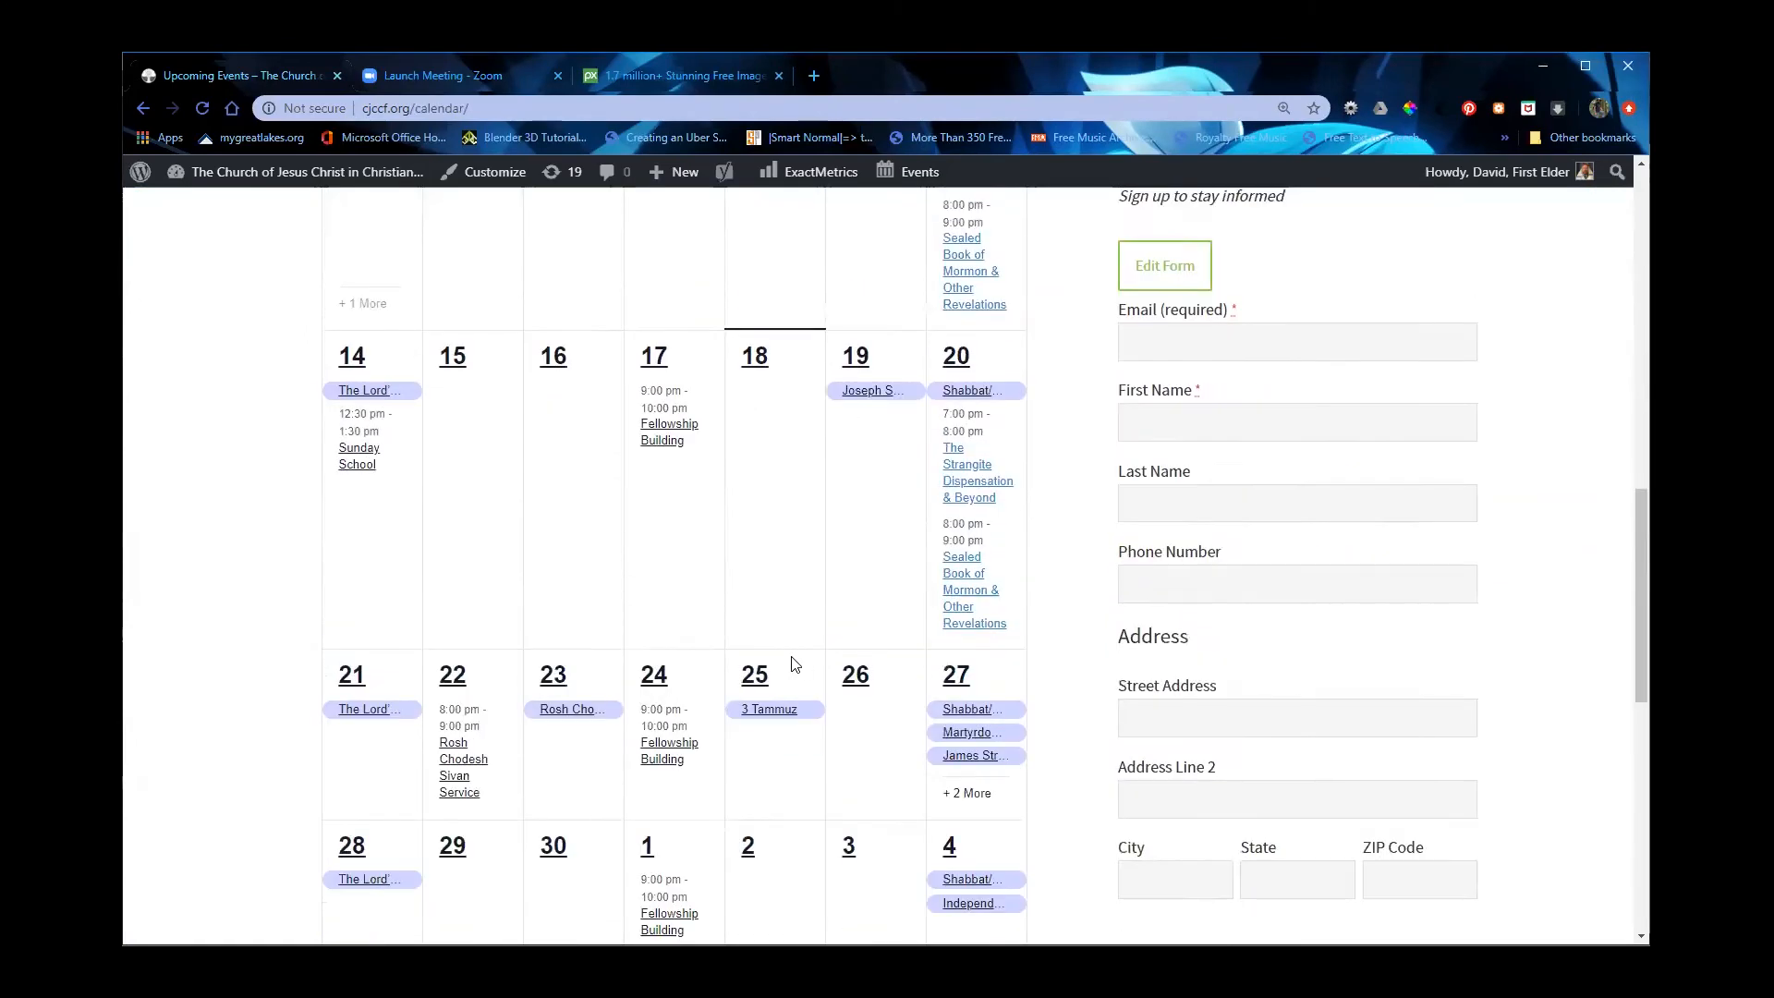
scroll(794, 663, down, 3)
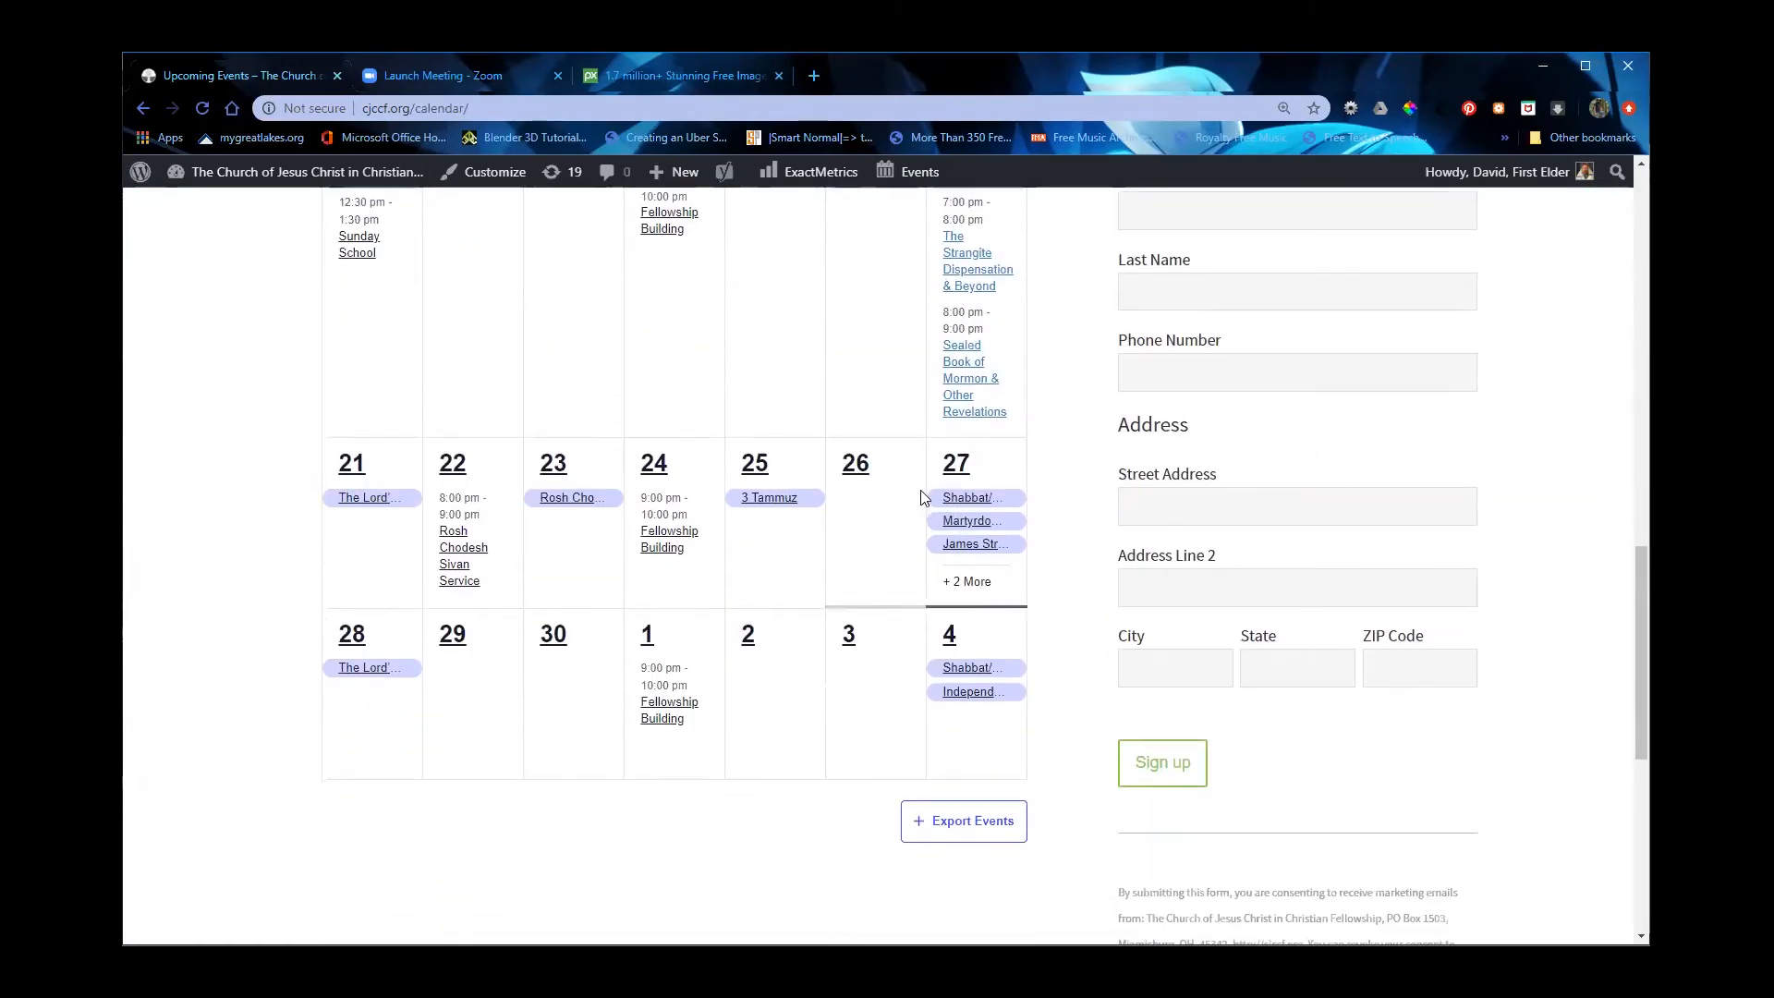
mouse_move(971, 499)
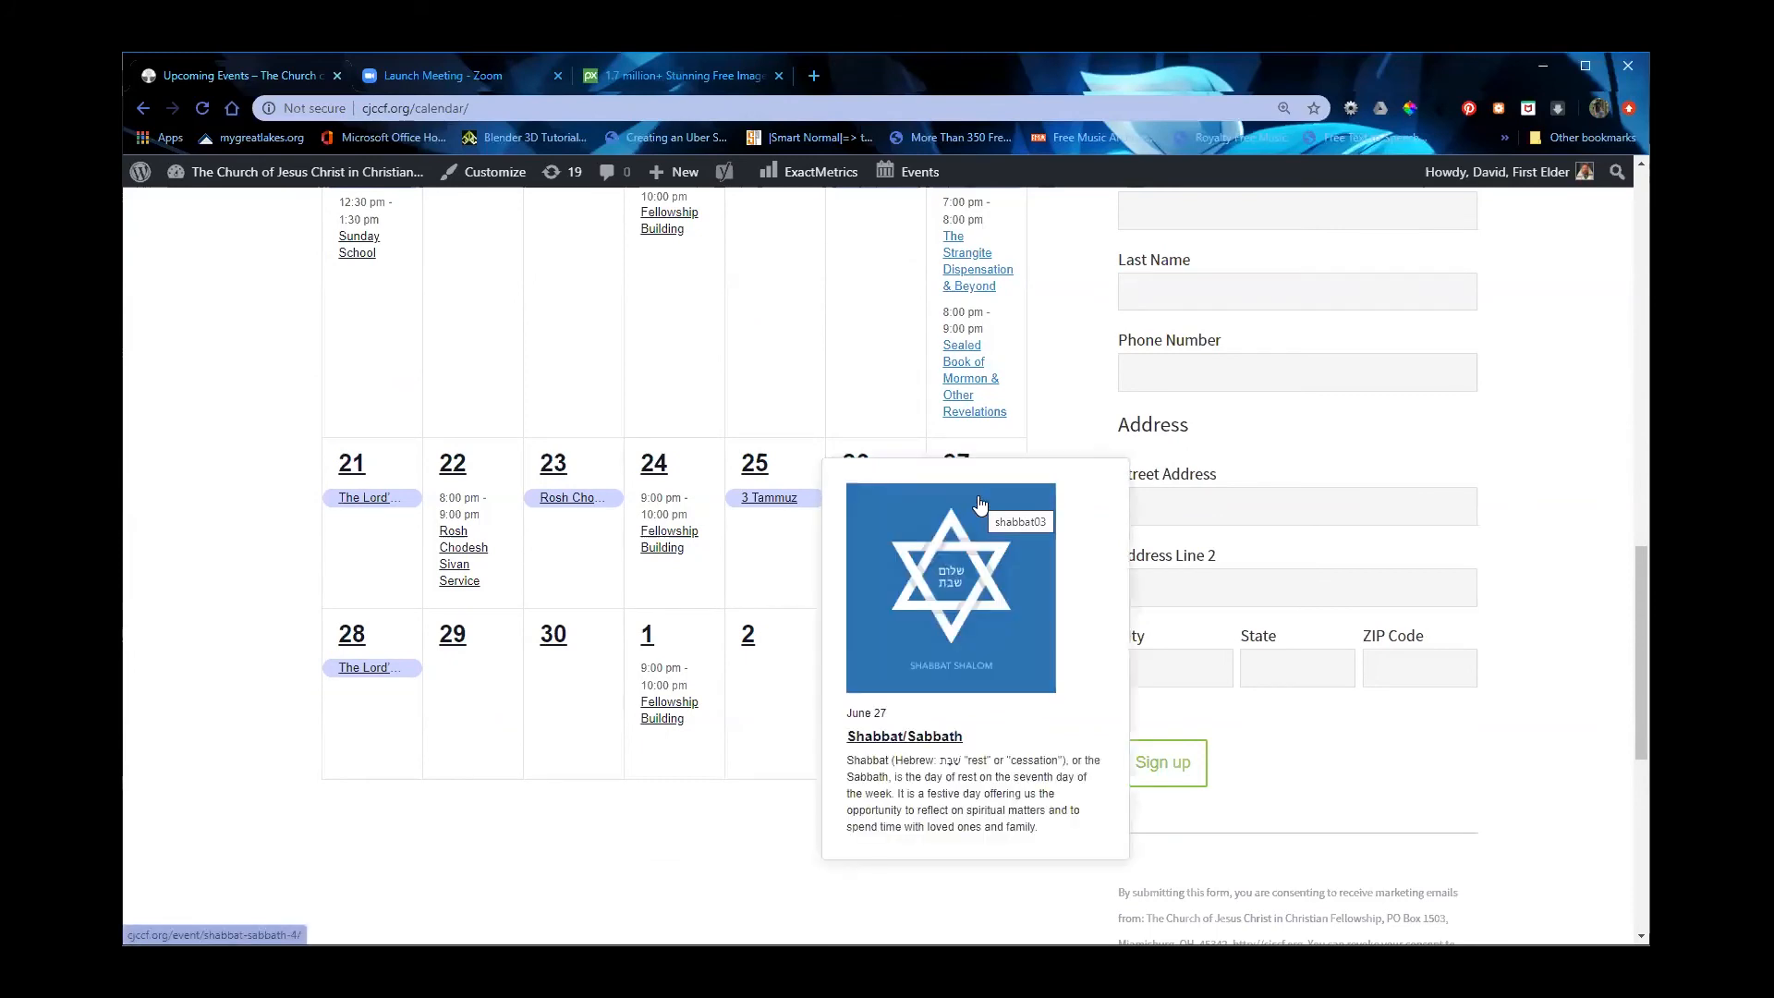
mouse_move(947, 528)
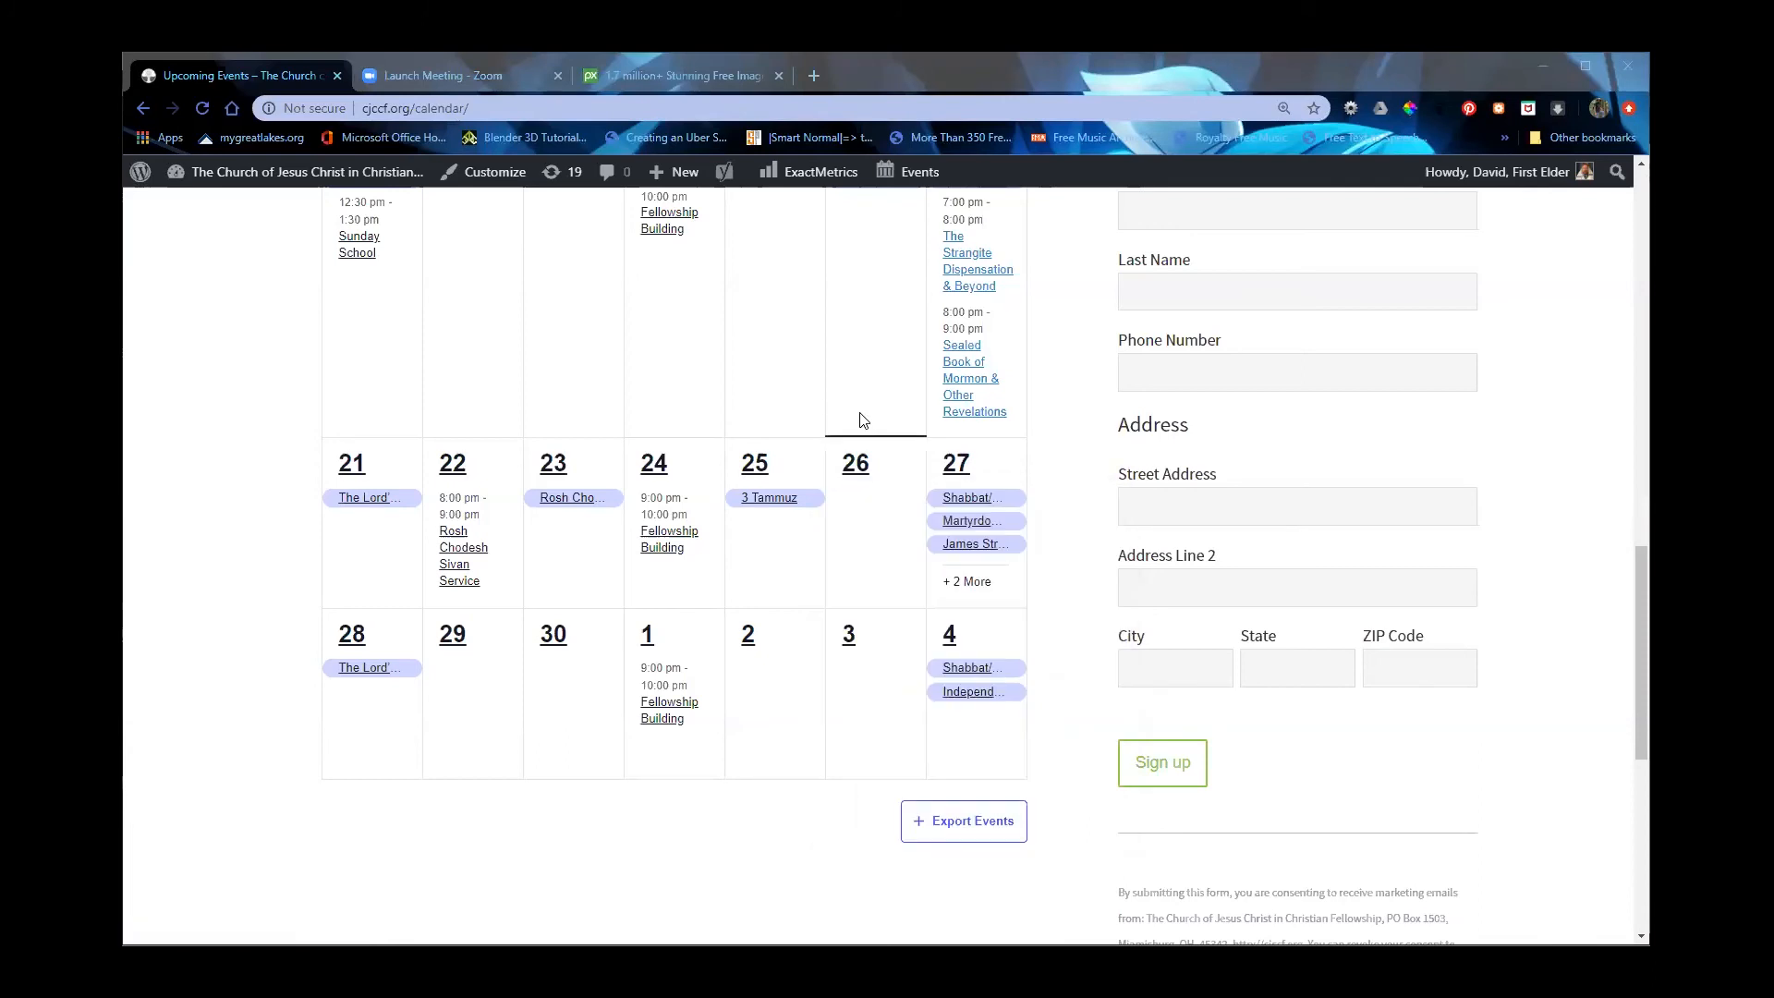
Step: Open the full list of events for June 27, 2020 and review its all-day and evening entries
click(958, 582)
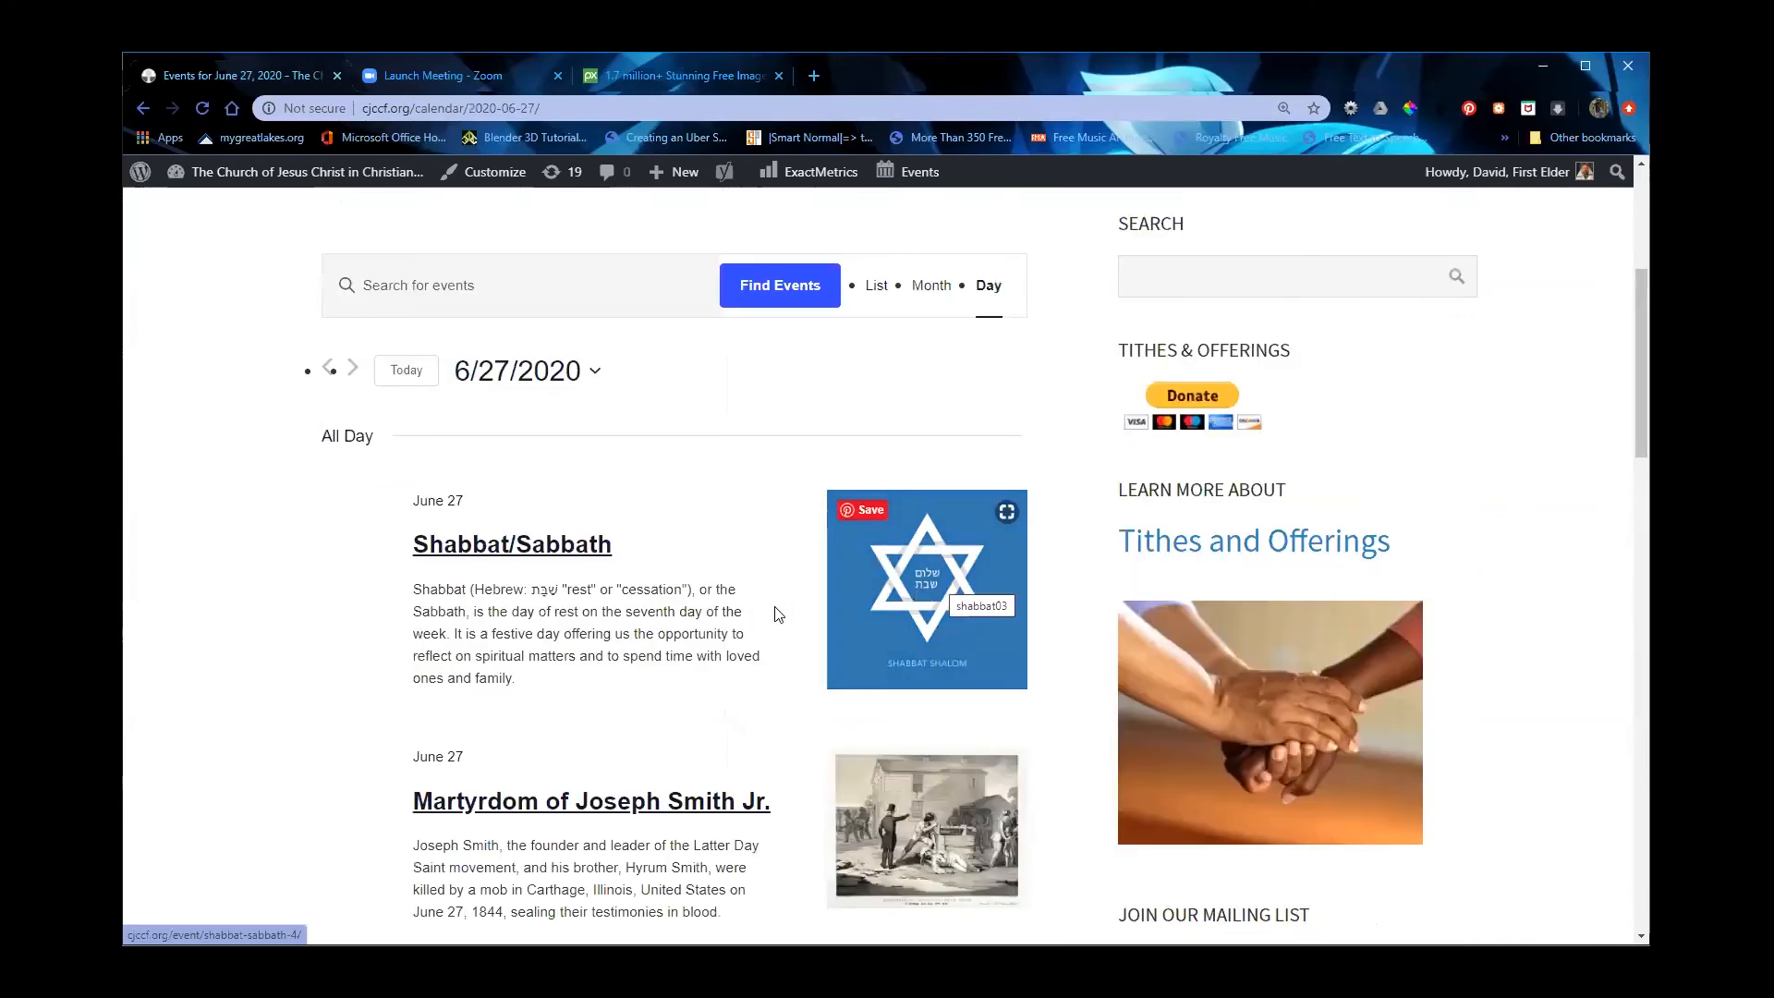
scroll(465, 631, down, 2)
scroll(468, 631, down, 9)
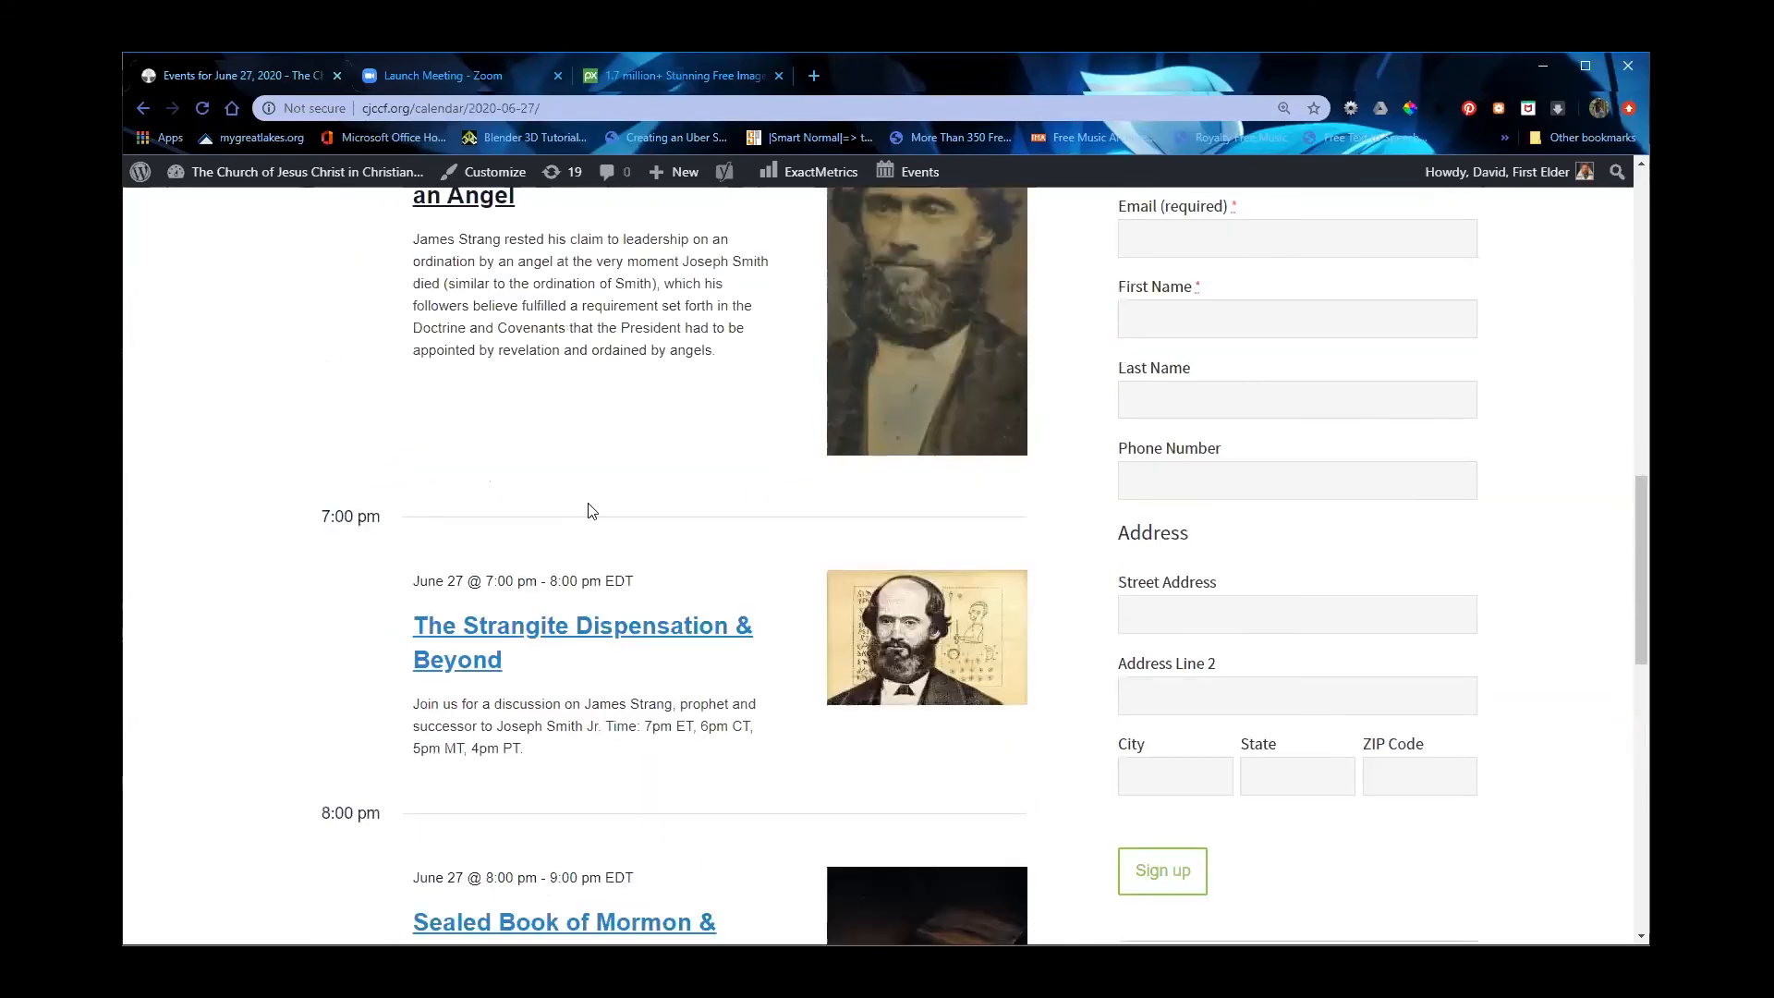
scroll(531, 817, down, 2)
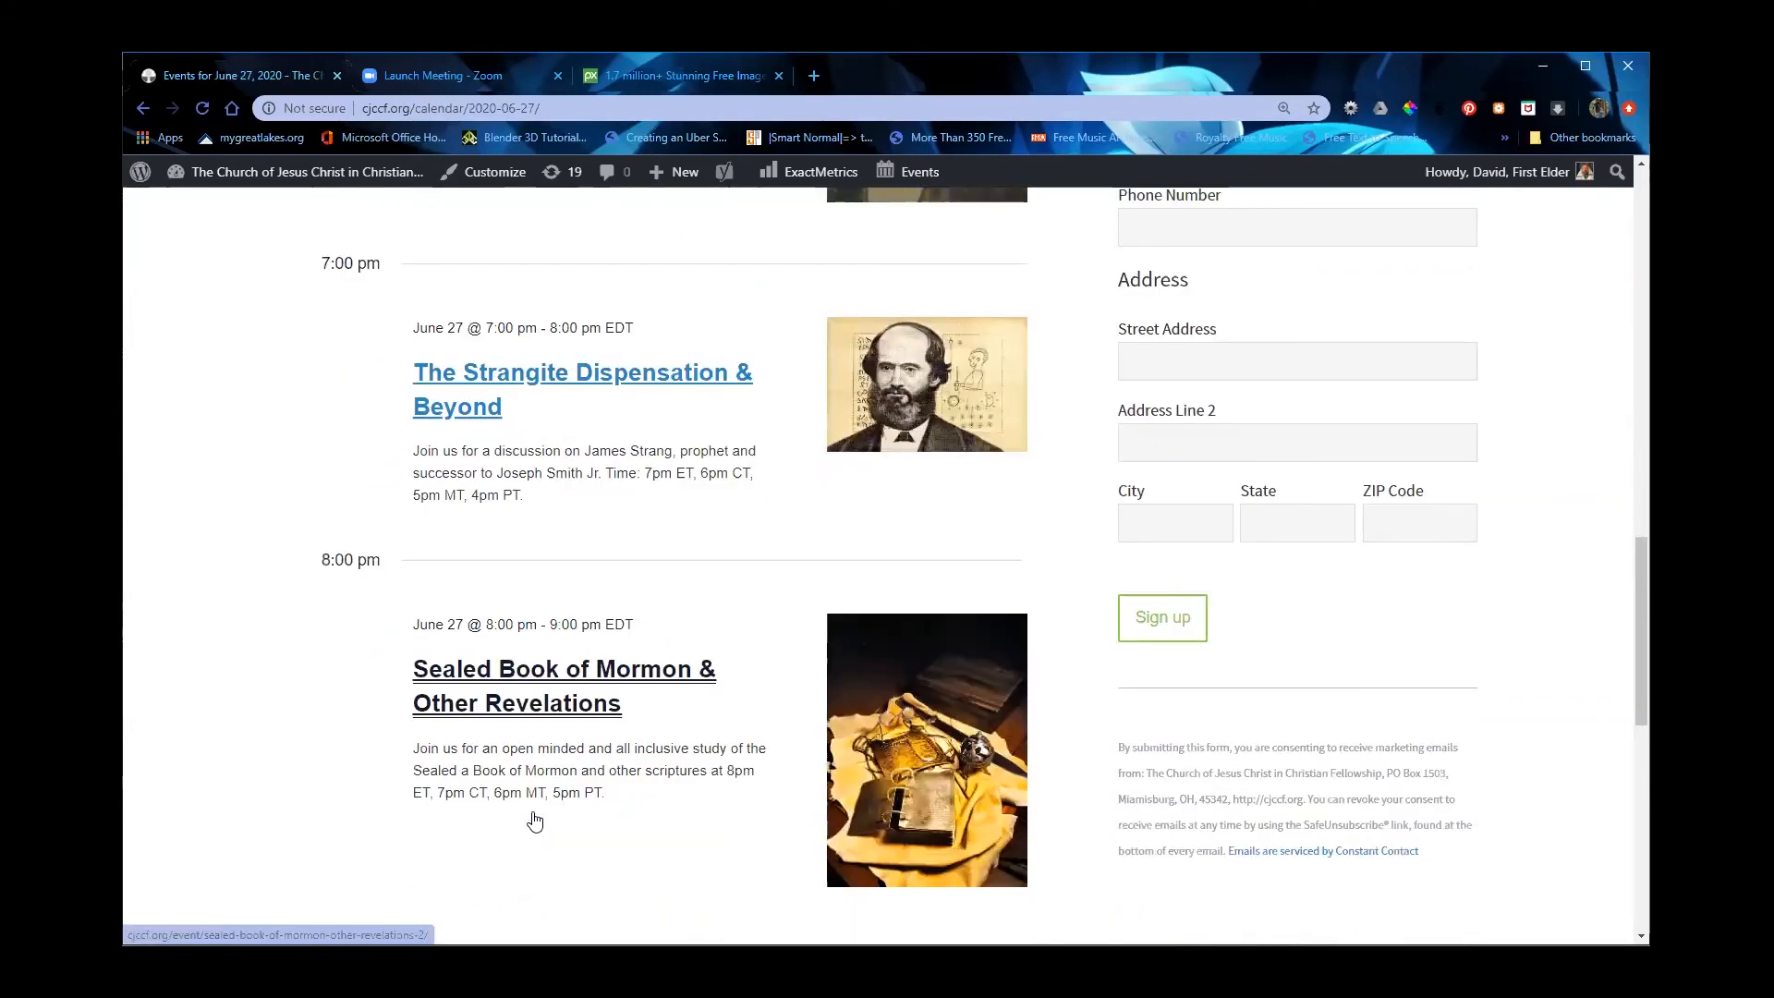
Step: Return to the June month calendar and examine the previews of events between June 11 and June 20
click(144, 109)
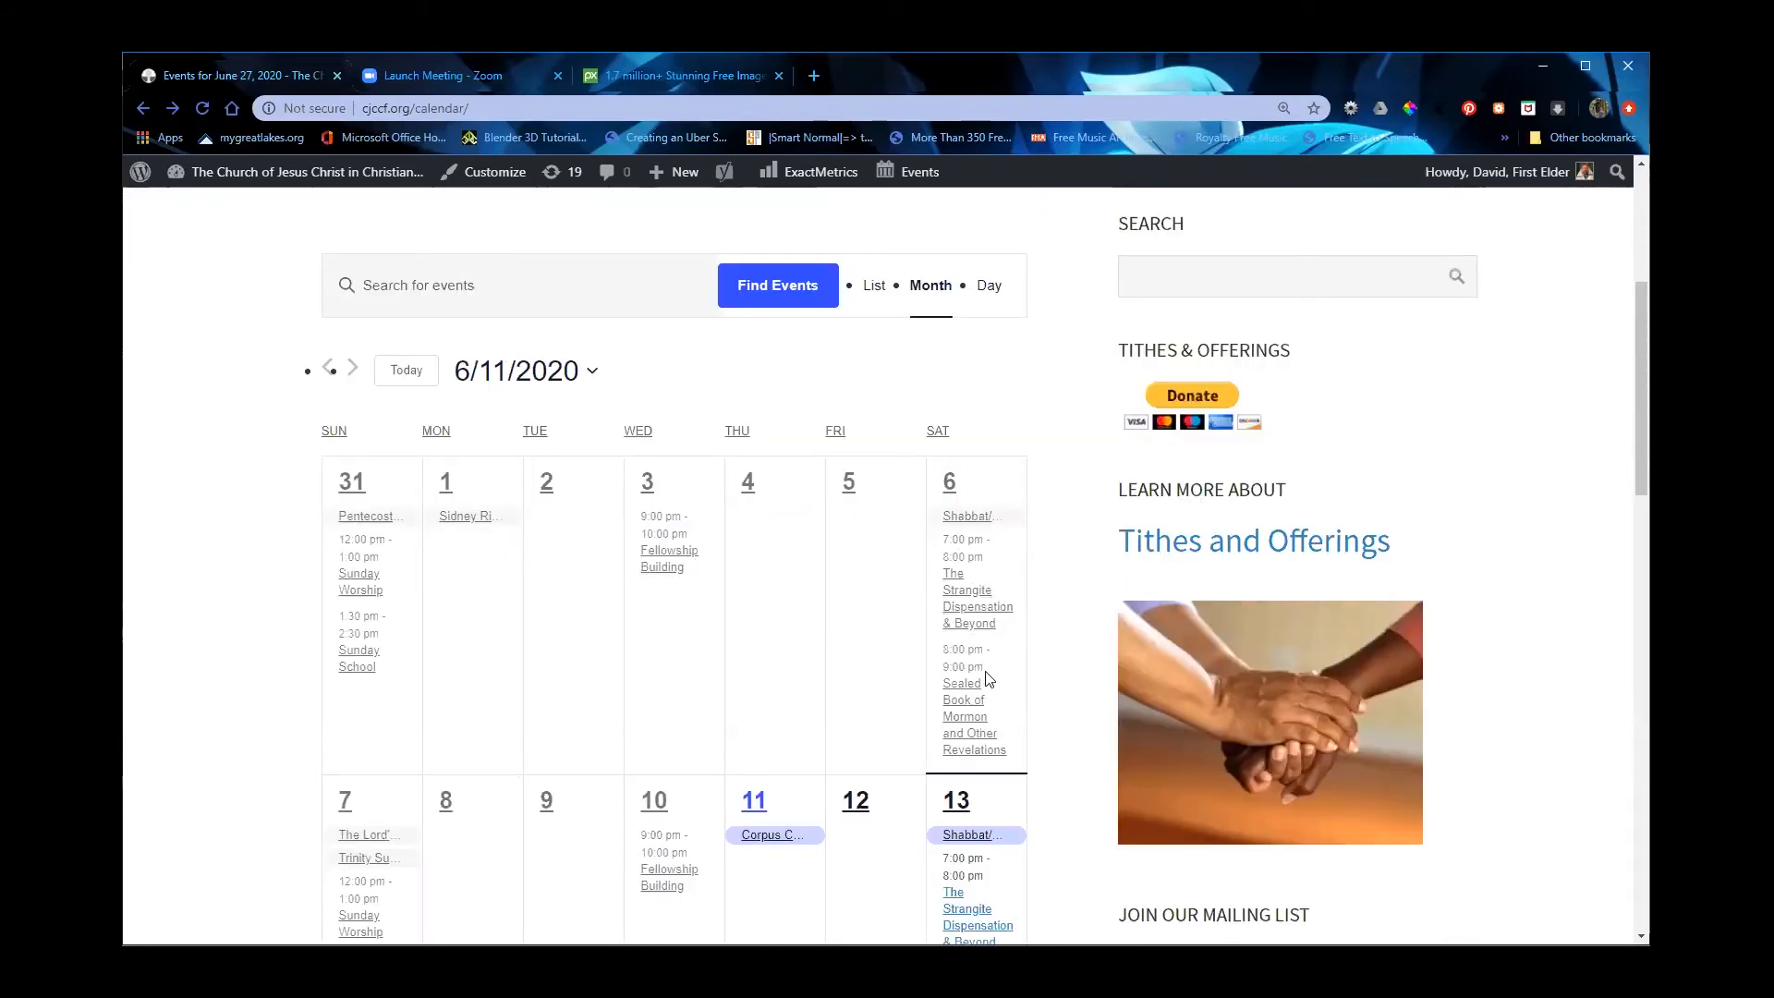
scroll(889, 654, down, 1)
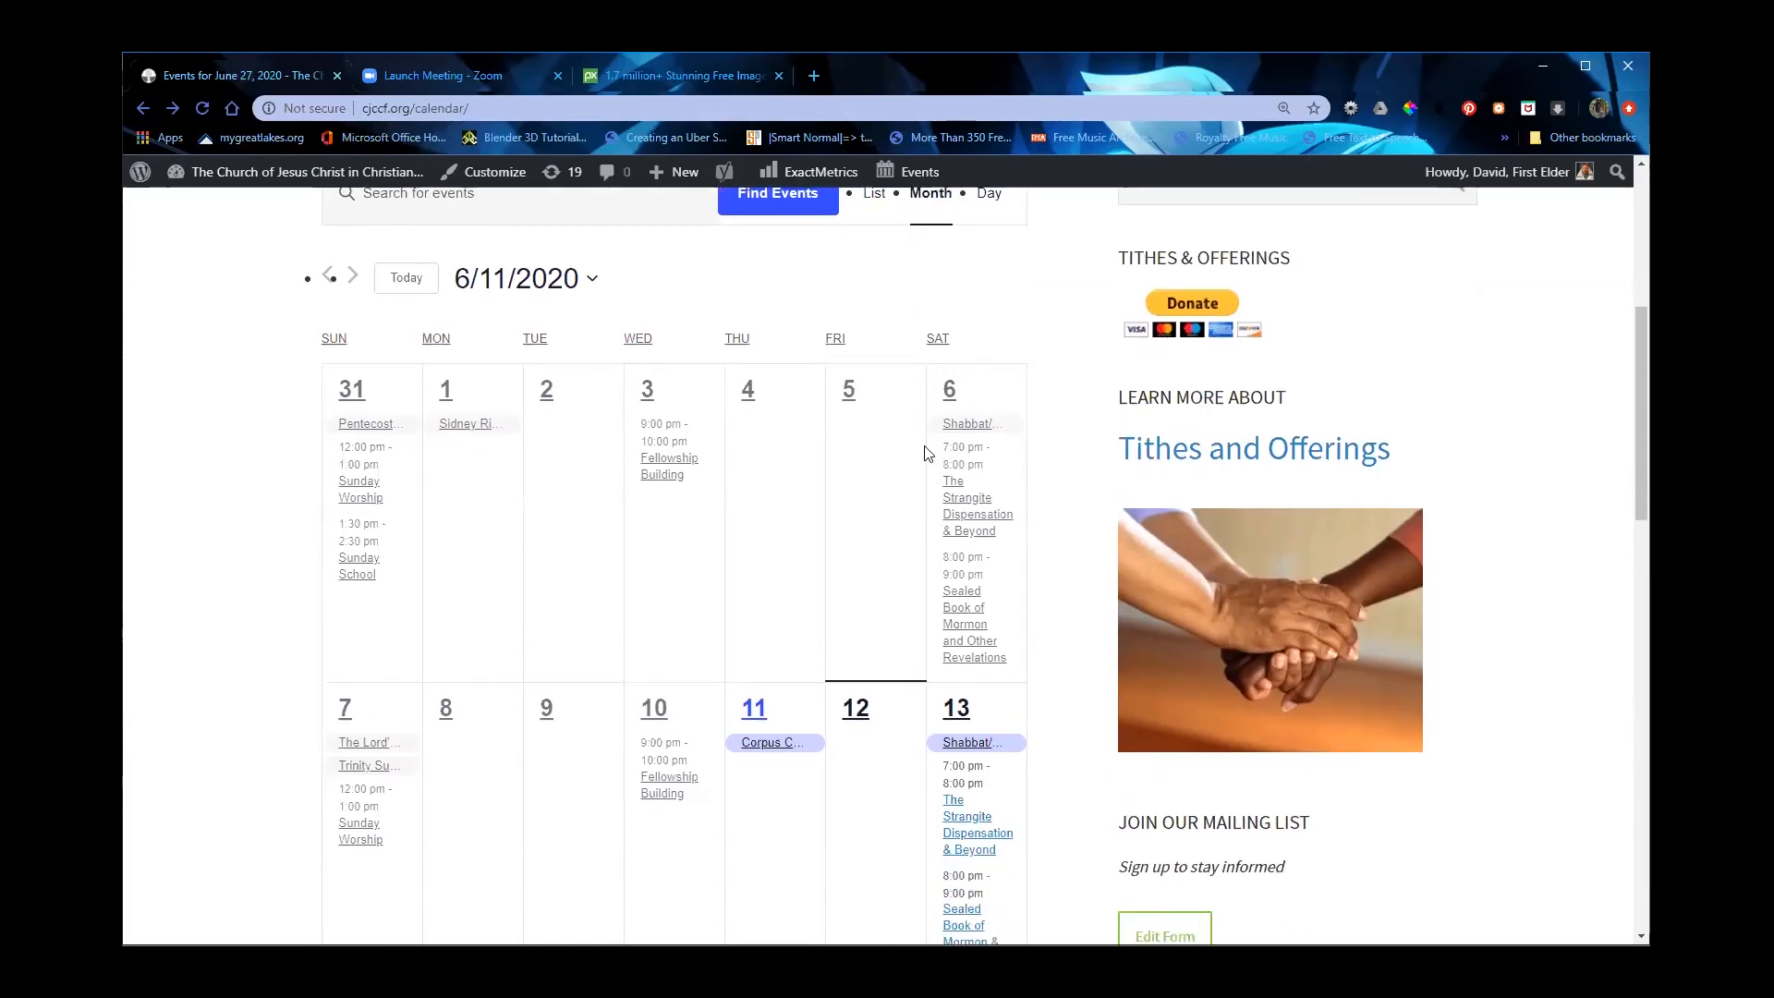
scroll(868, 526, down, 3)
scroll(868, 527, up, 1)
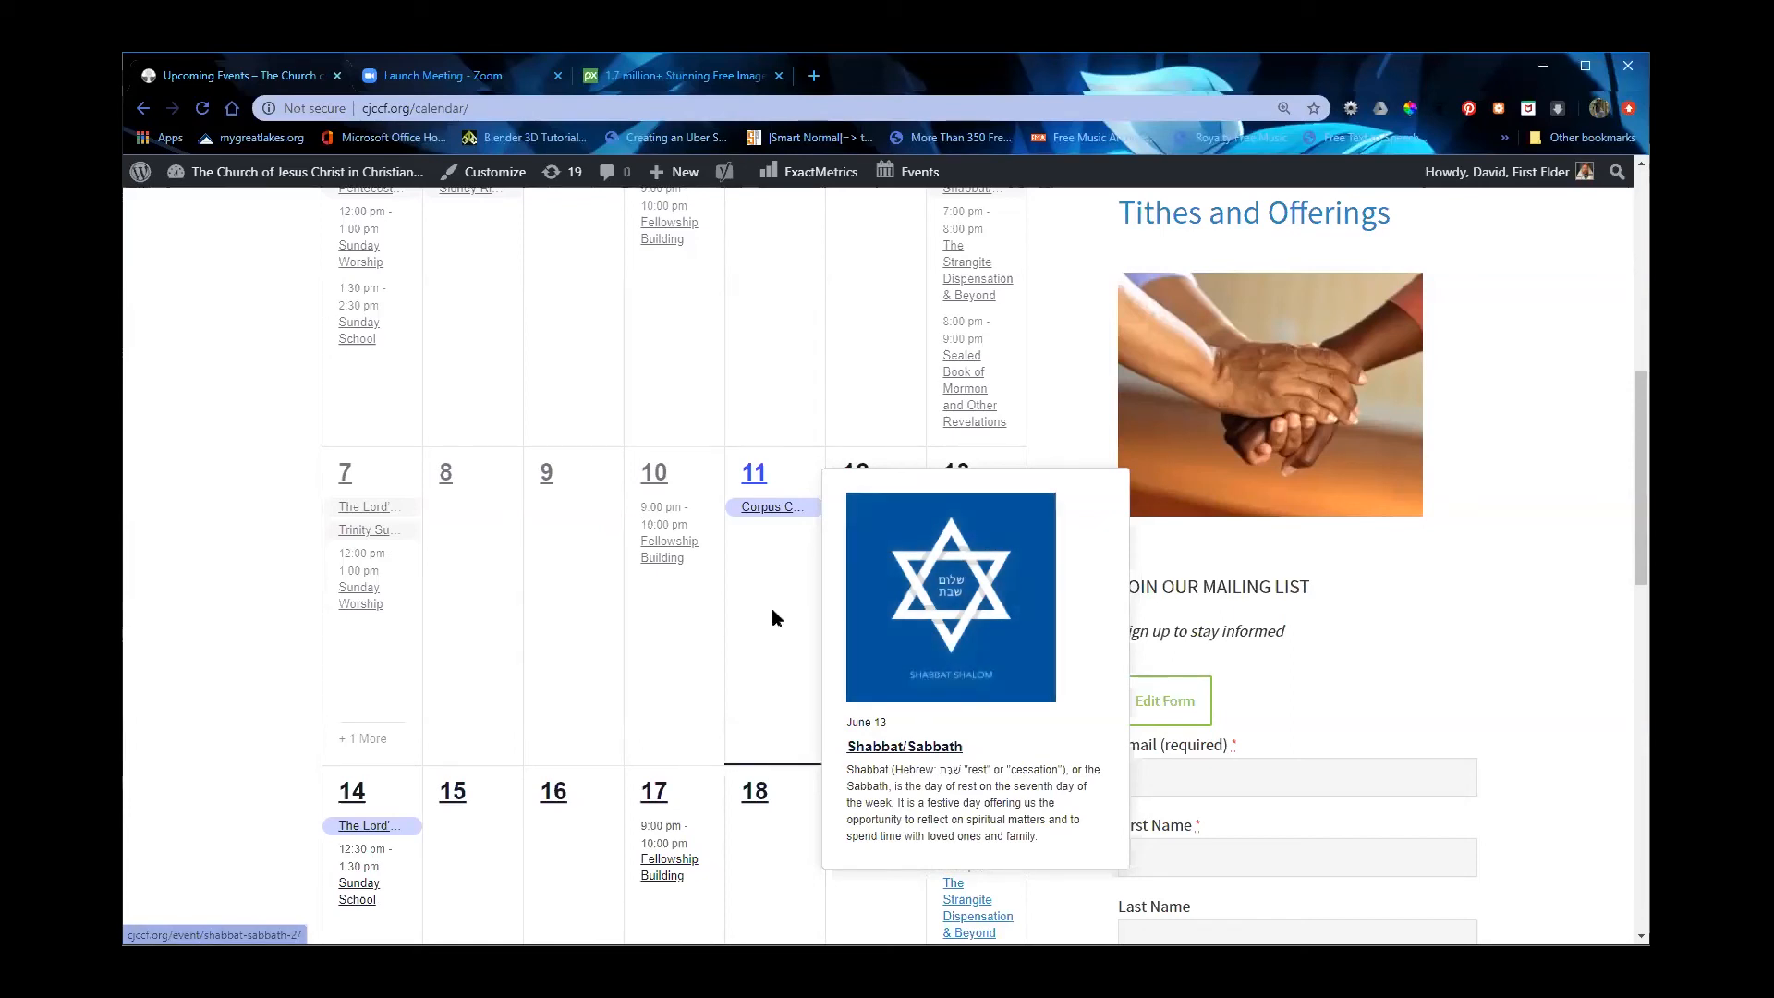
mouse_move(964, 594)
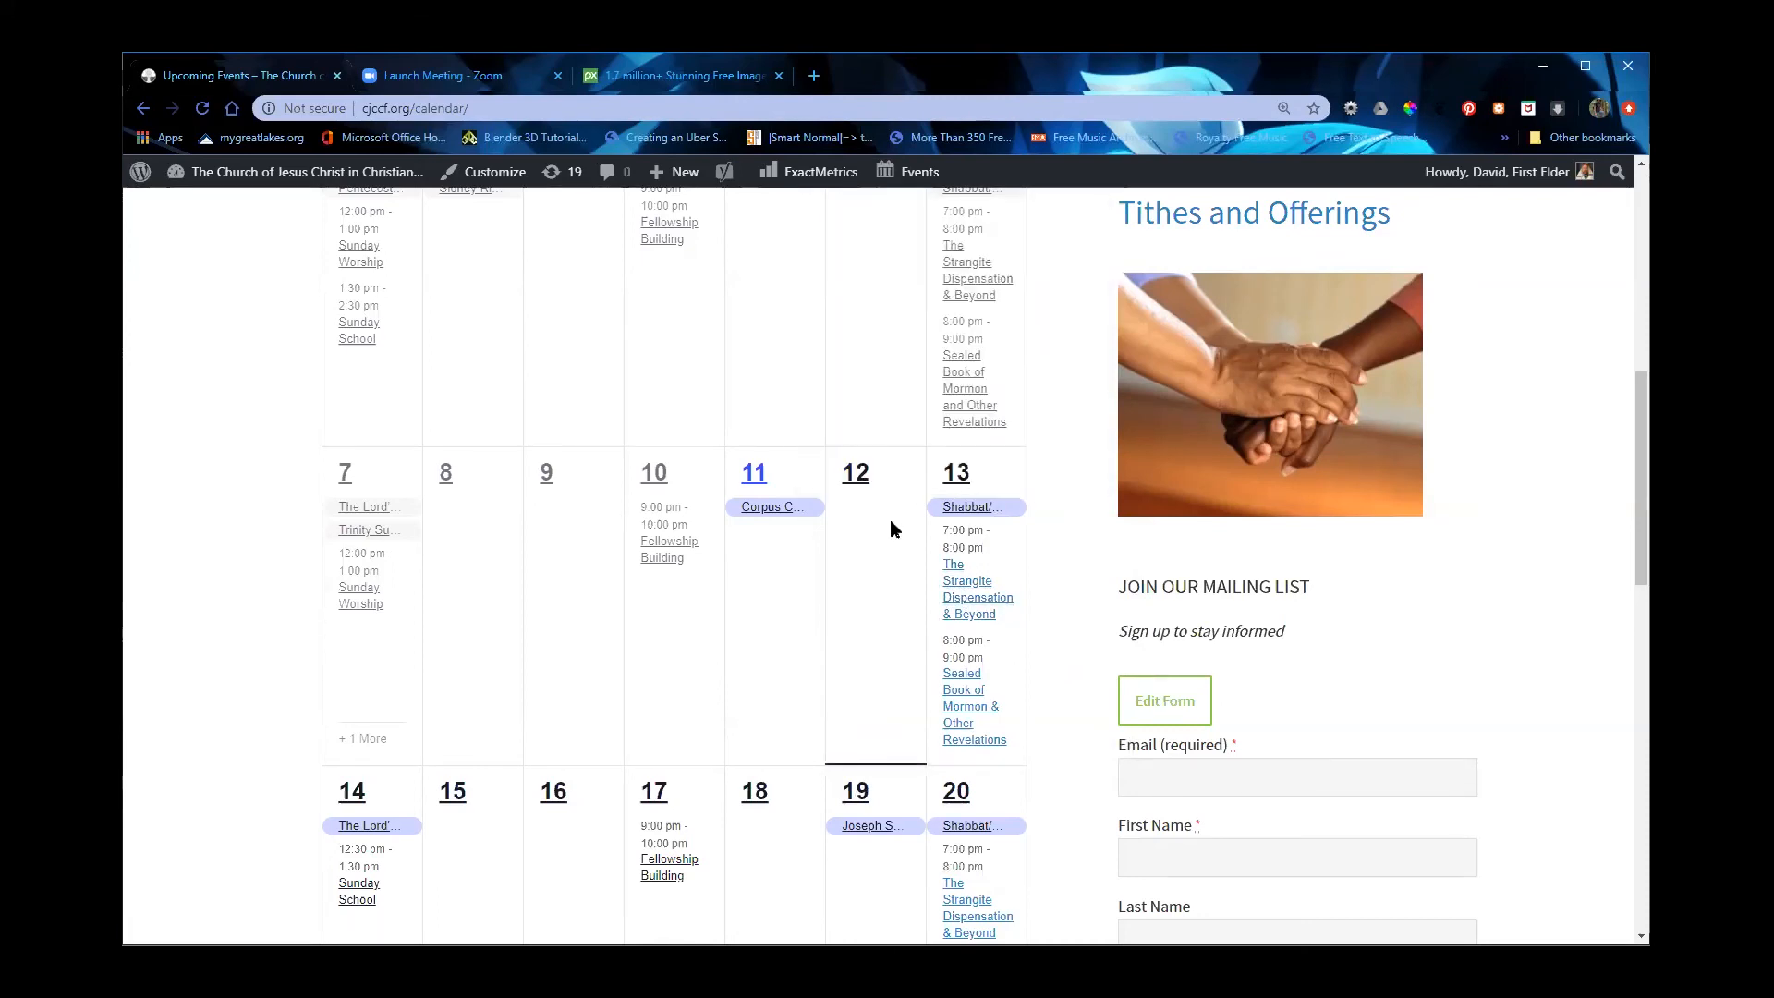
mouse_move(793, 510)
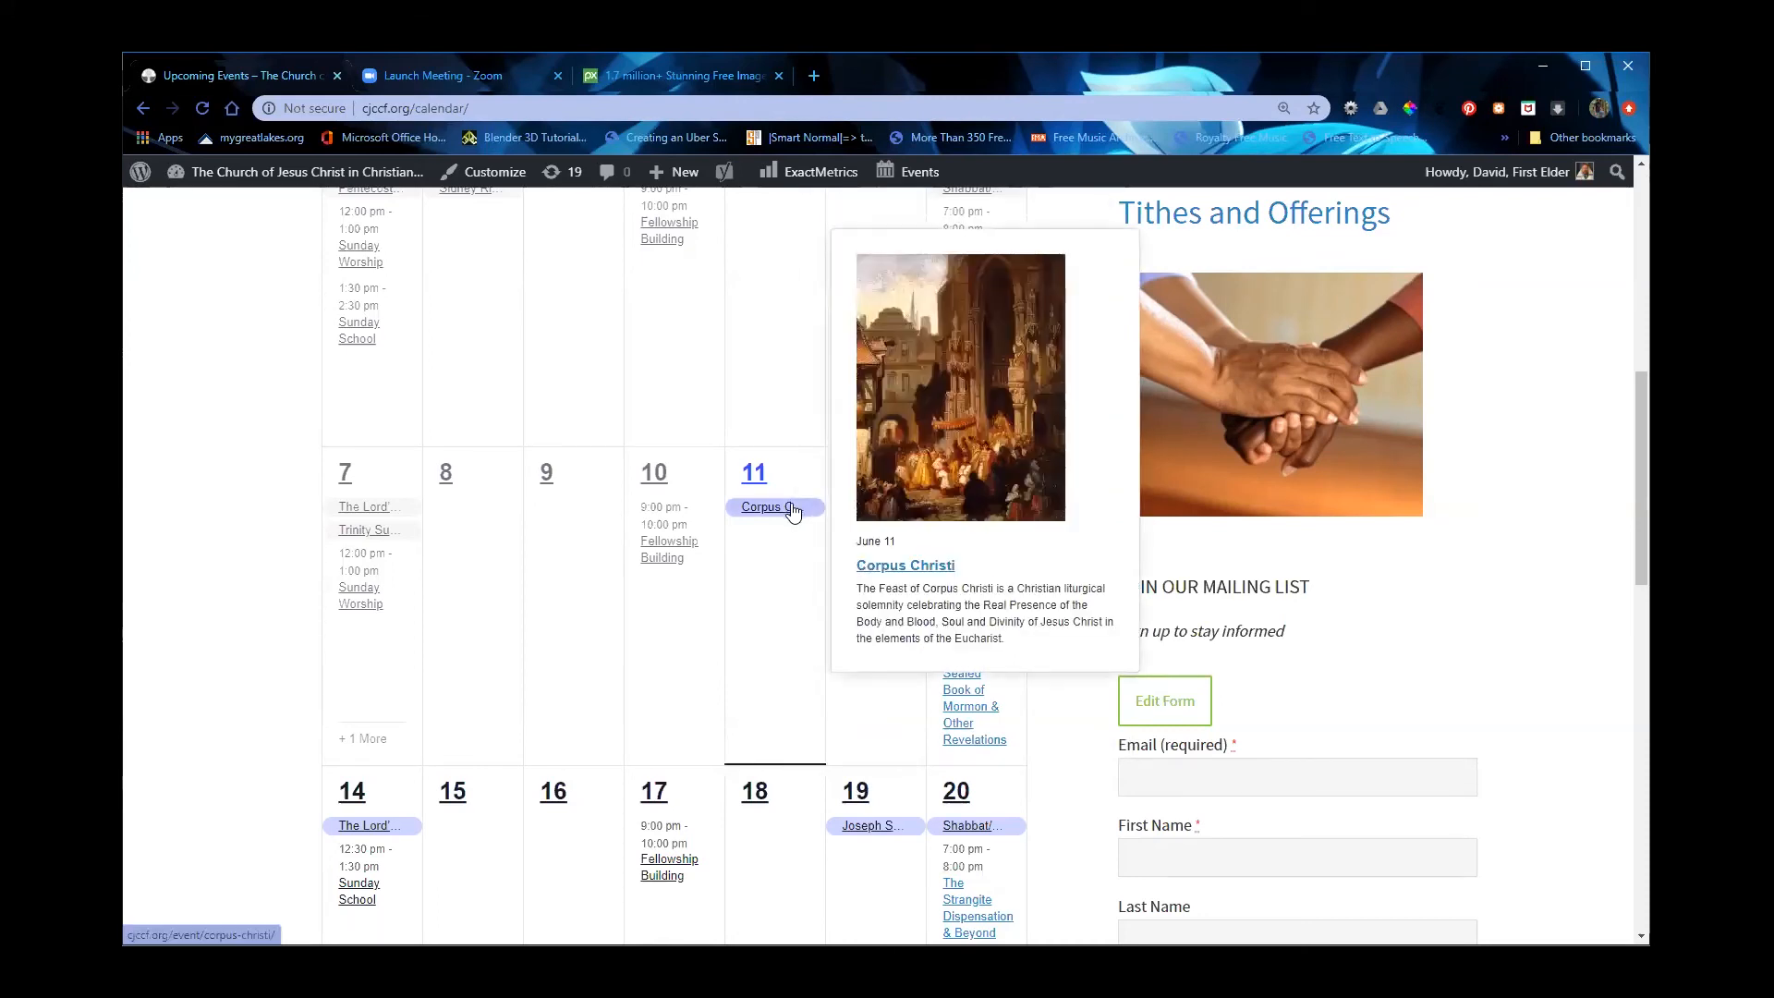
mouse_move(873, 836)
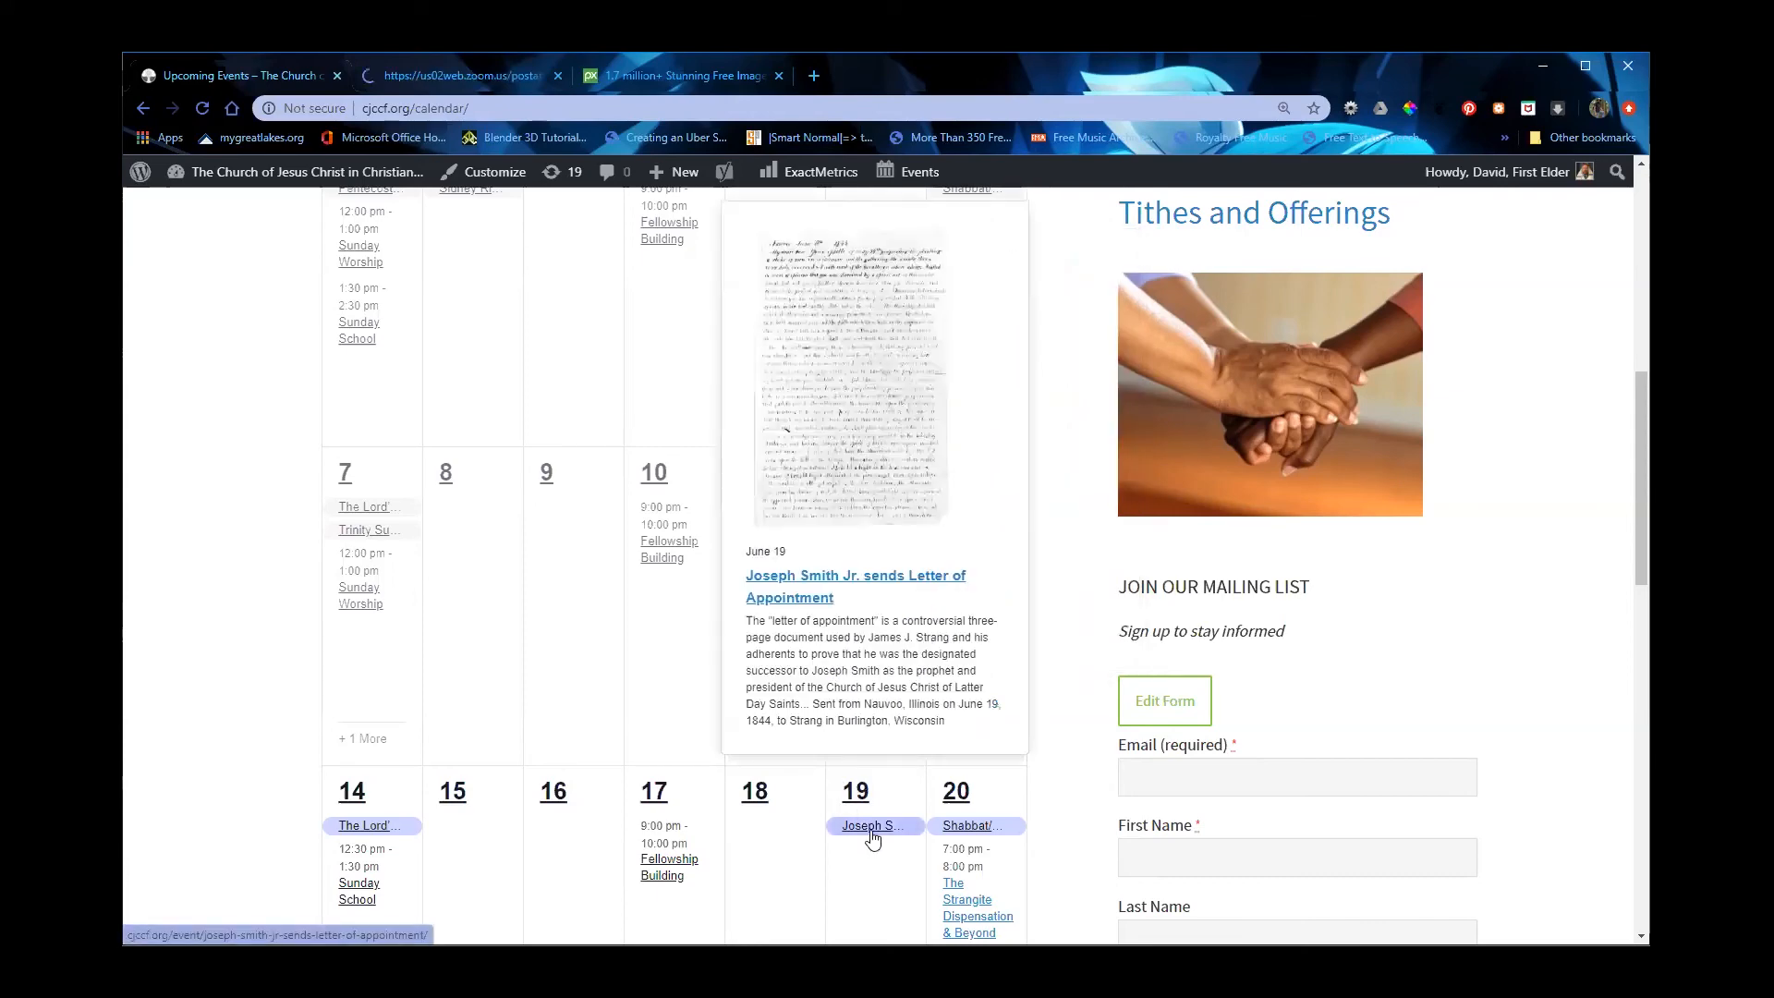
mouse_move(1007, 835)
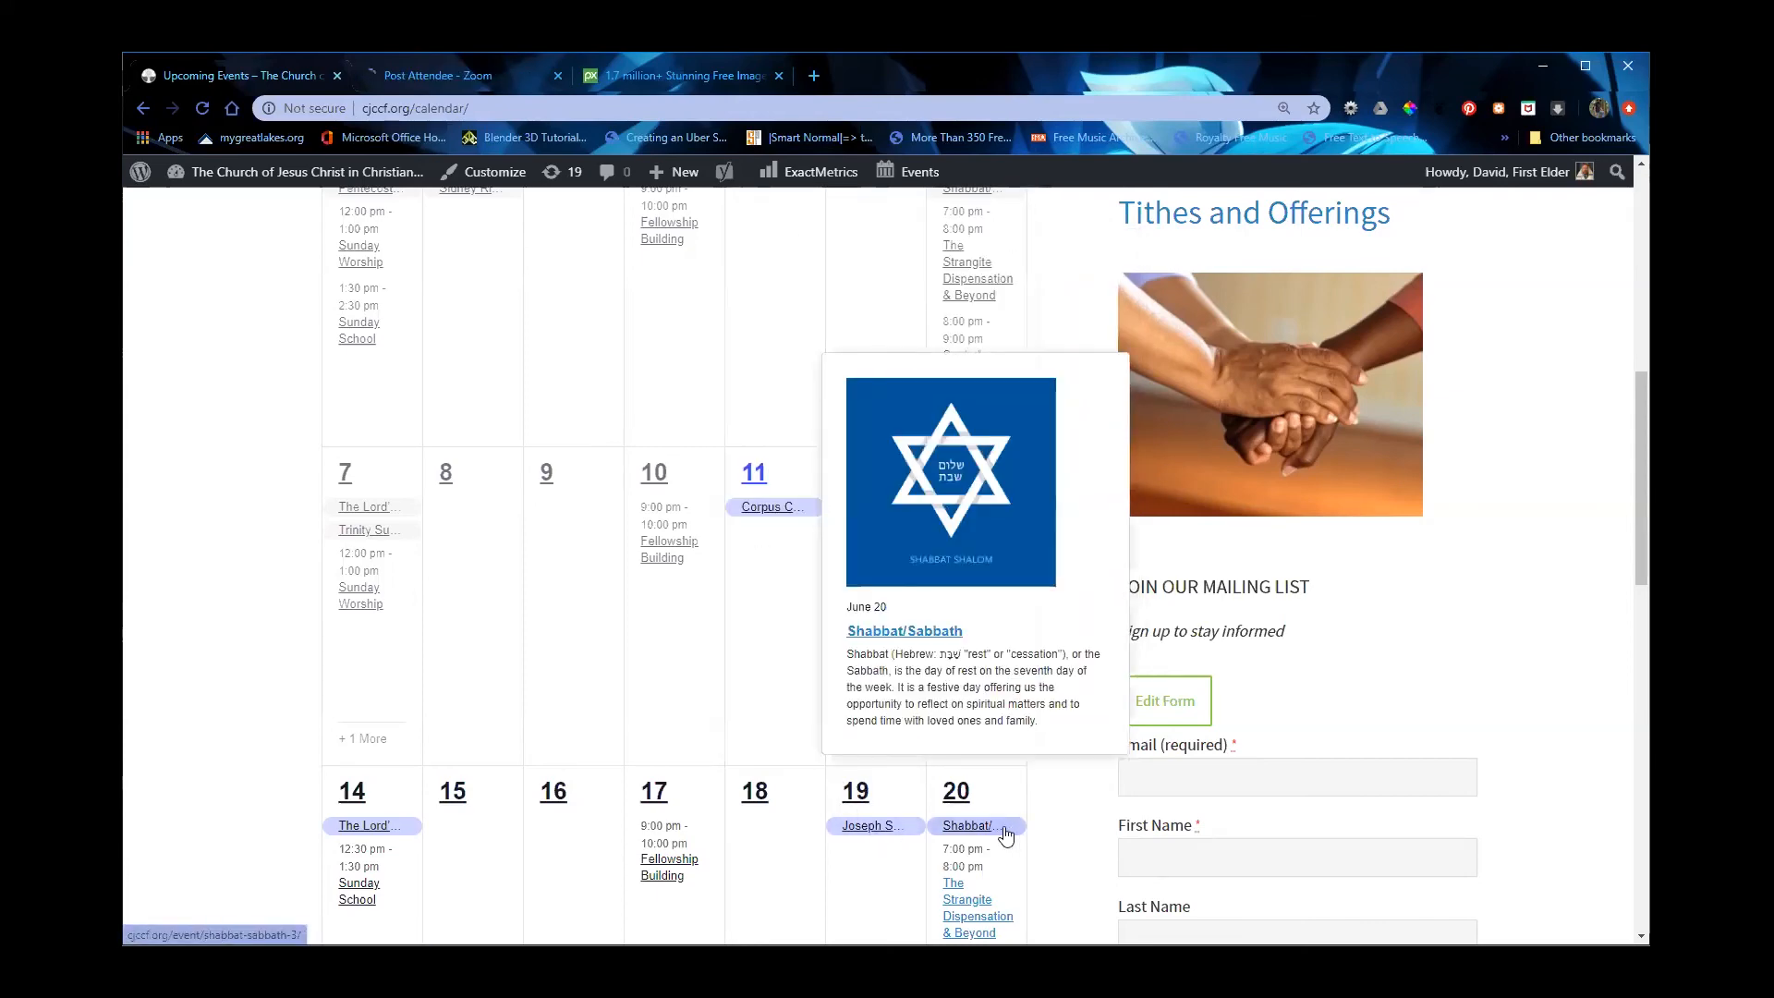
mouse_move(374, 836)
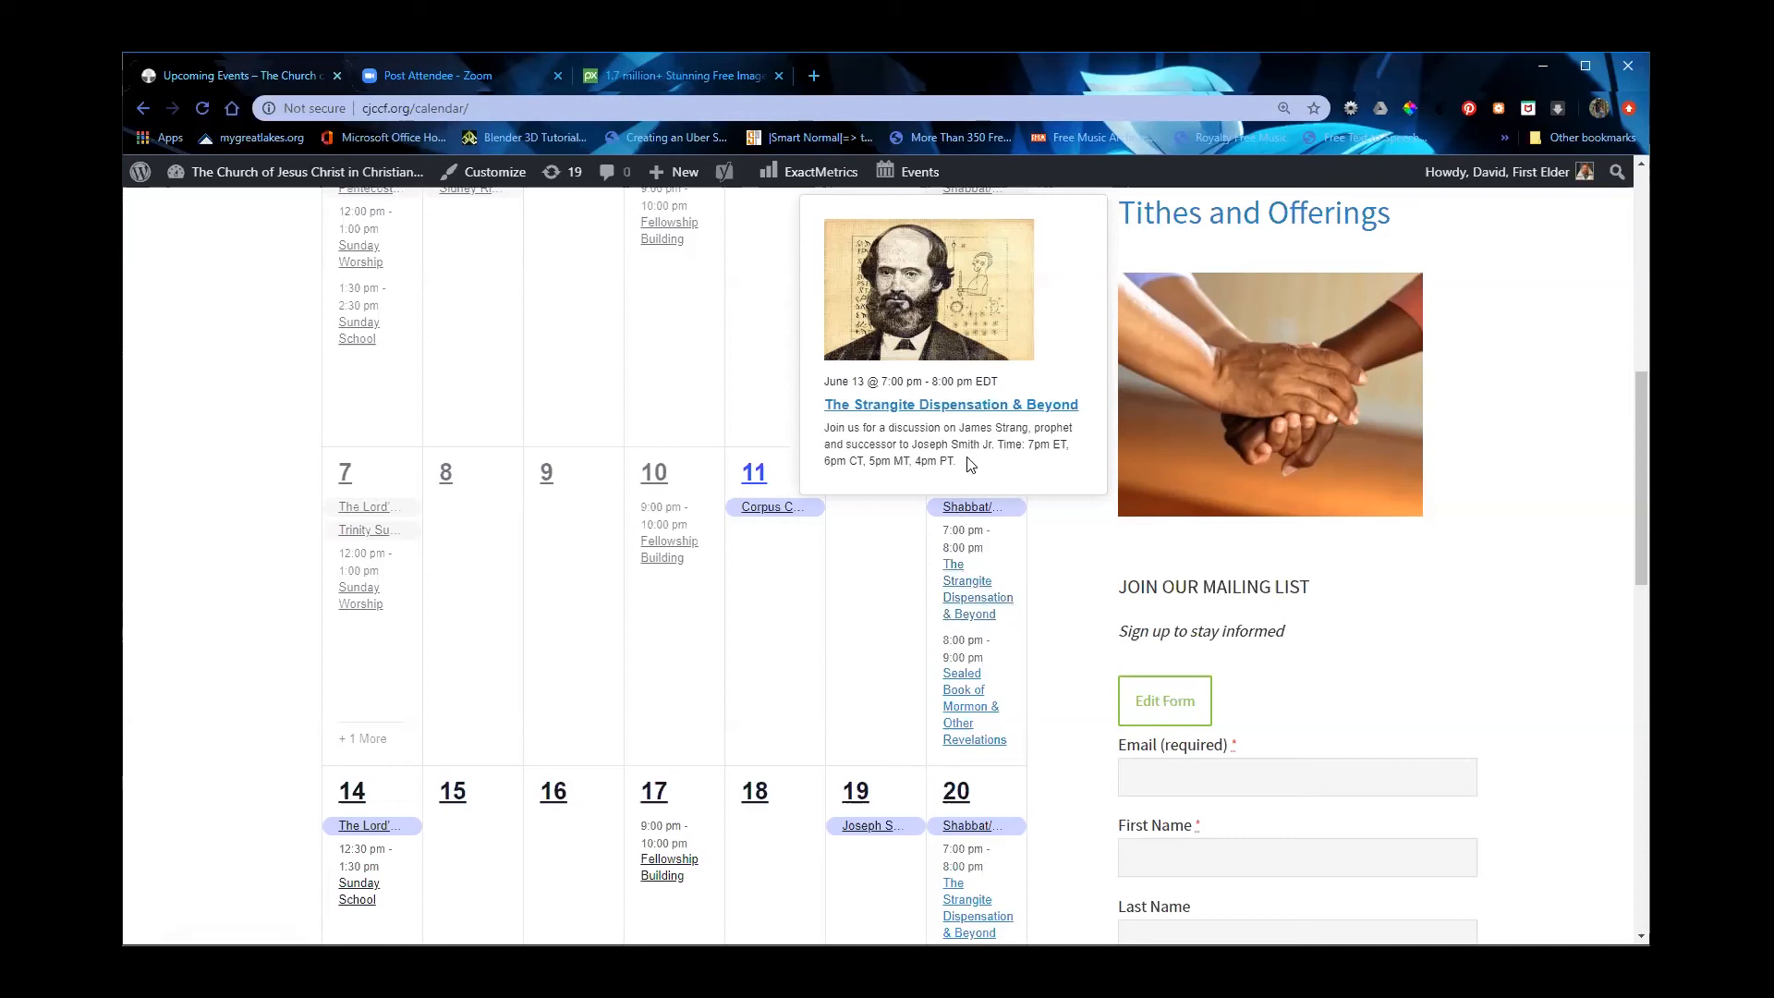
Step: Open the June 13 event "The Strangite Dispensation & Beyond" for editing, and load a blank new-event form in a separate browser tab
click(958, 587)
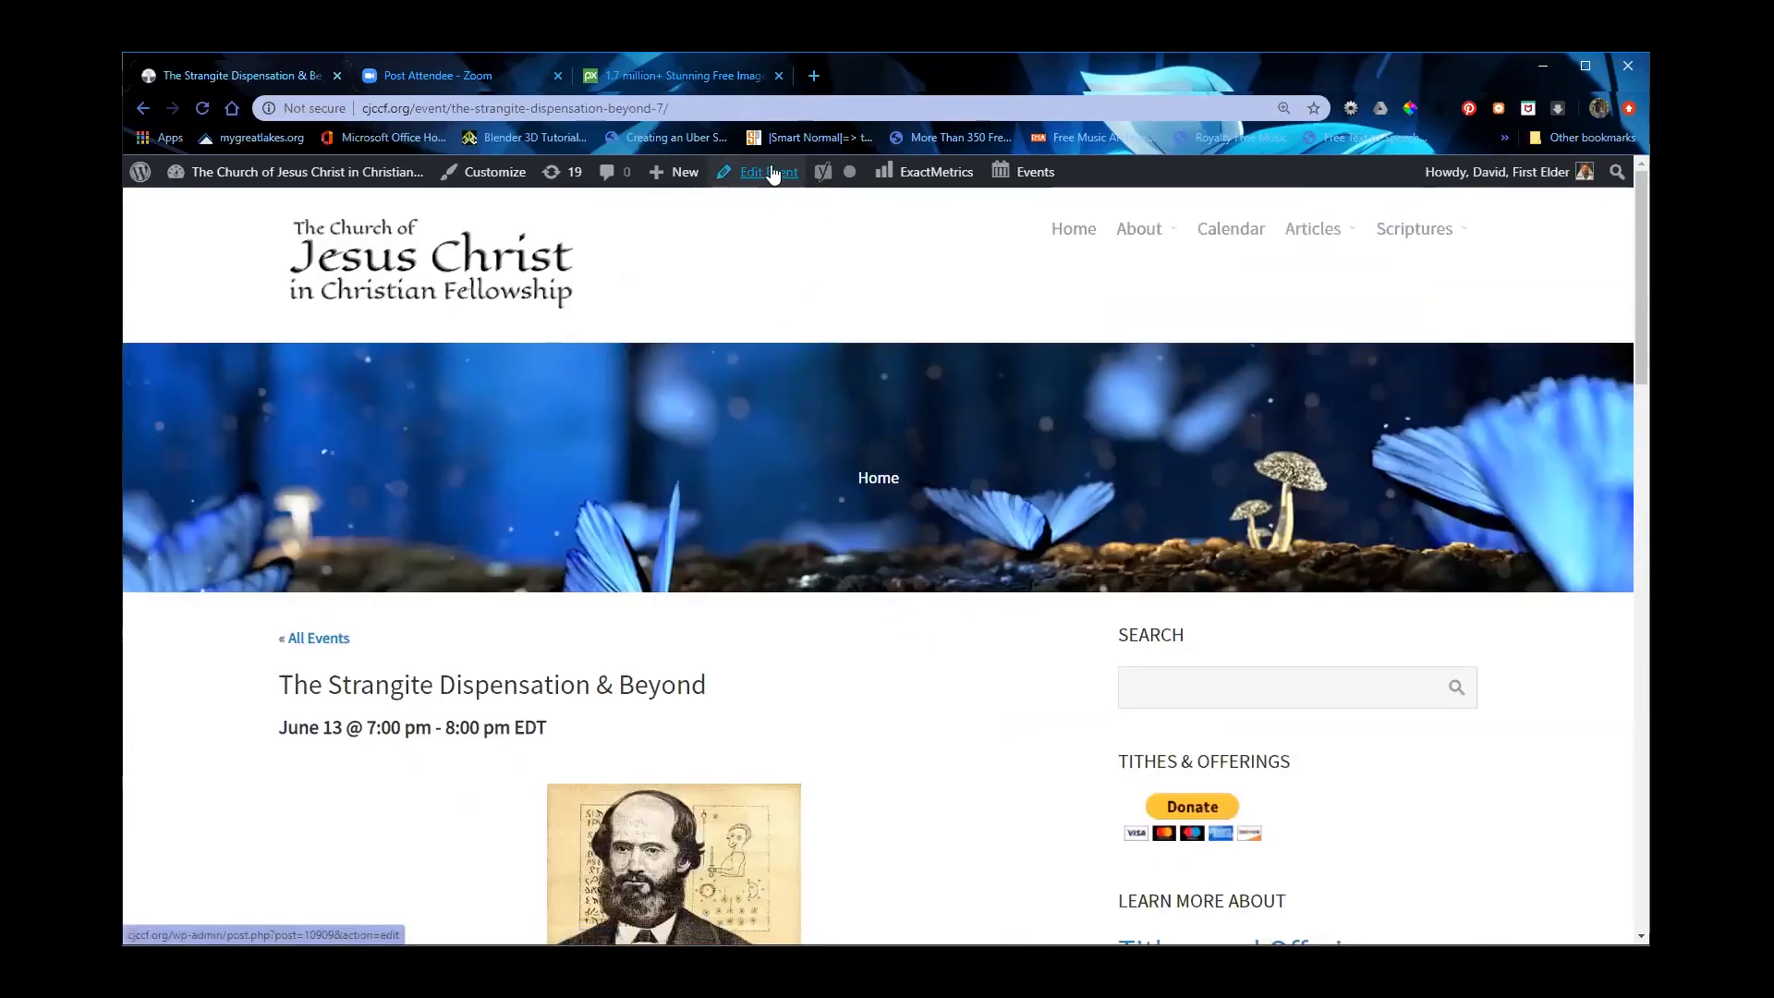
click(772, 174)
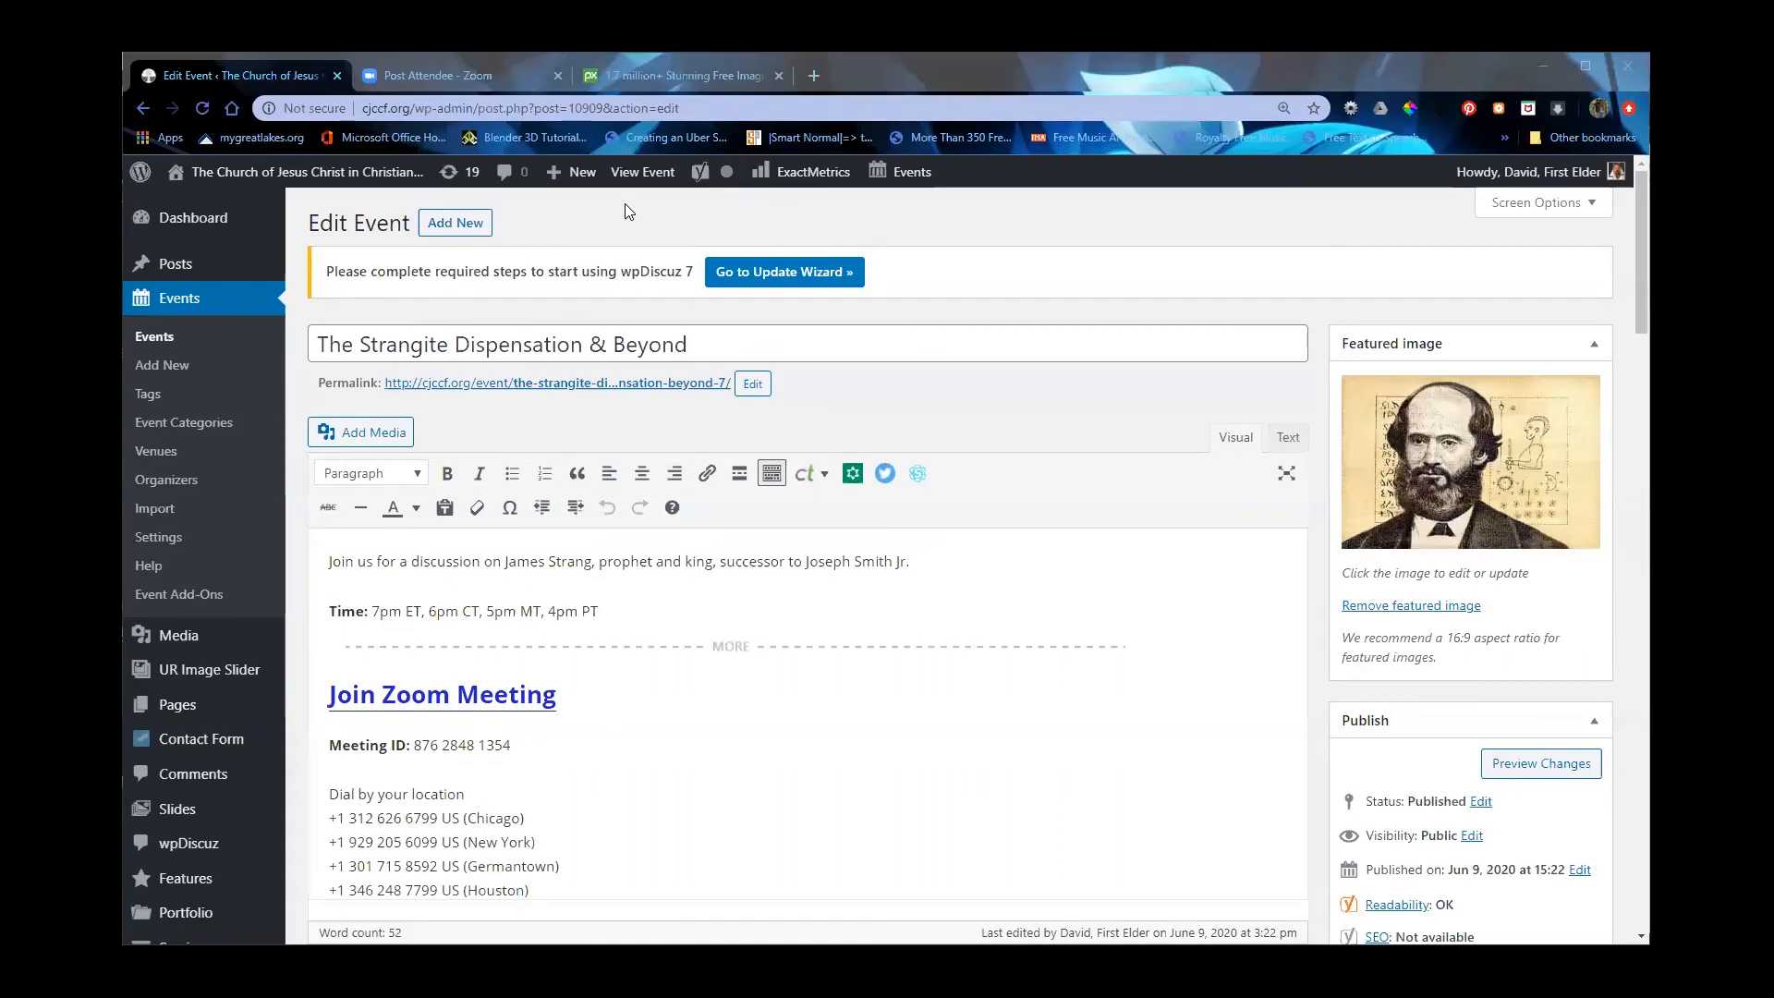
mouse_move(909, 172)
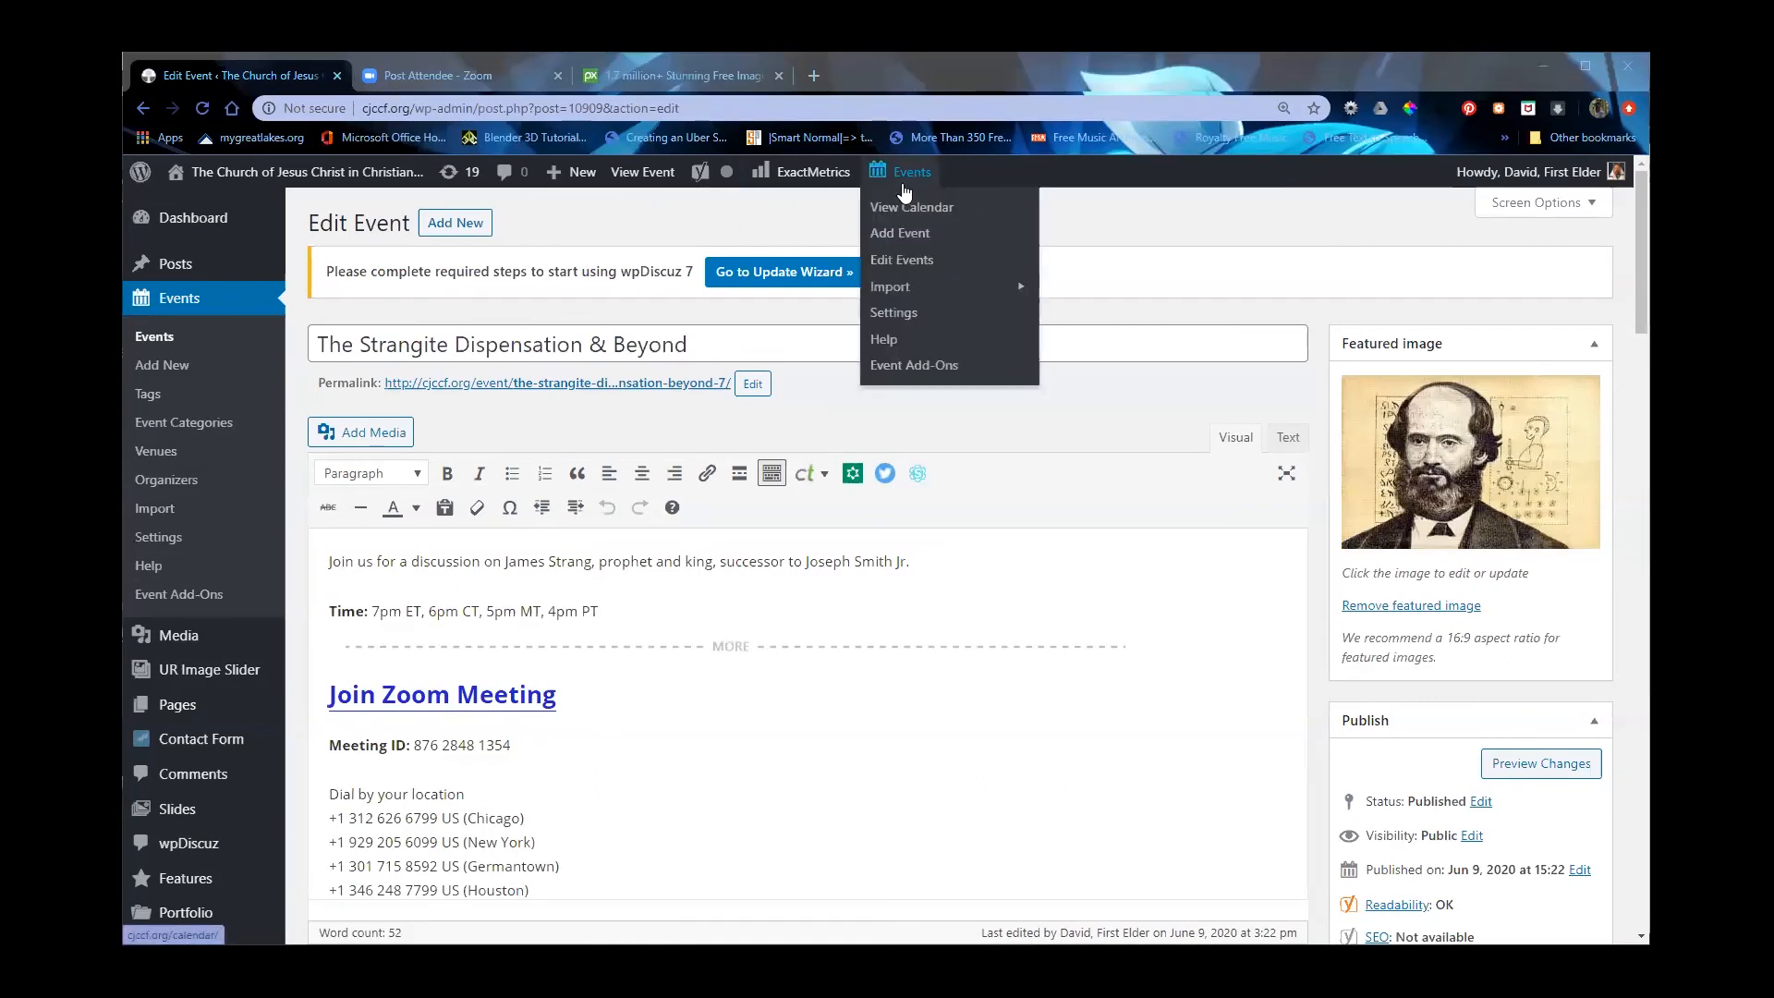
right_click(903, 242)
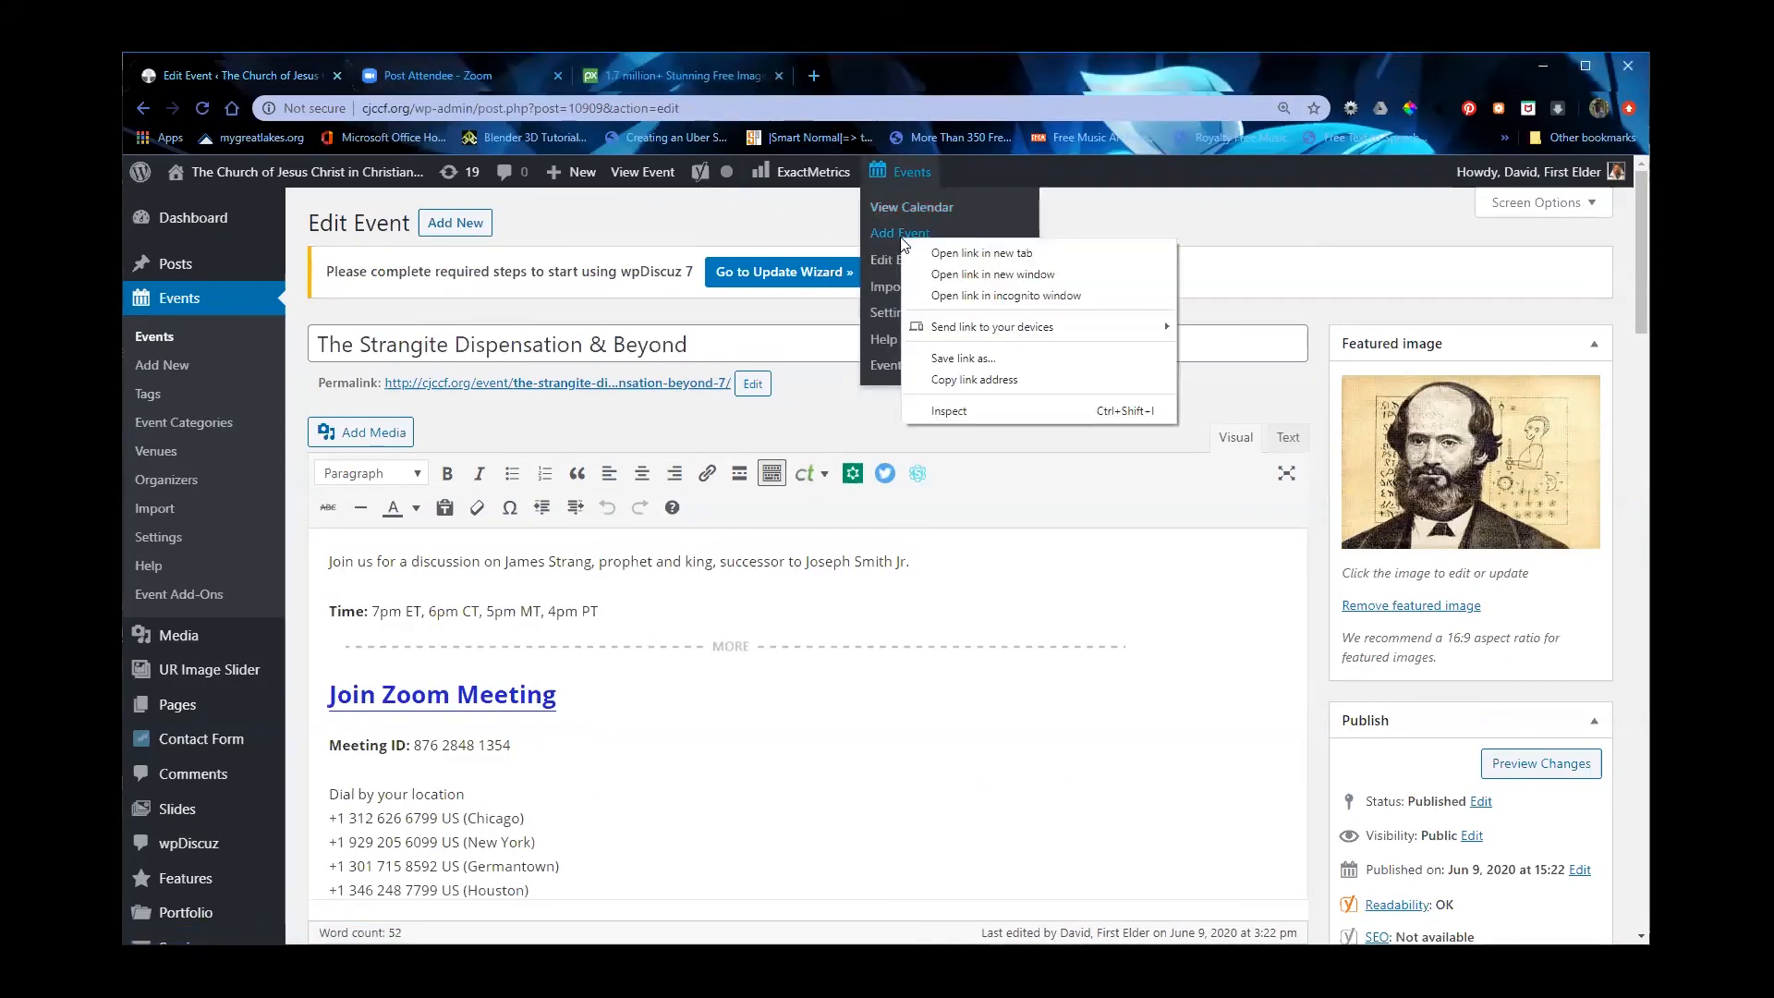
click(963, 262)
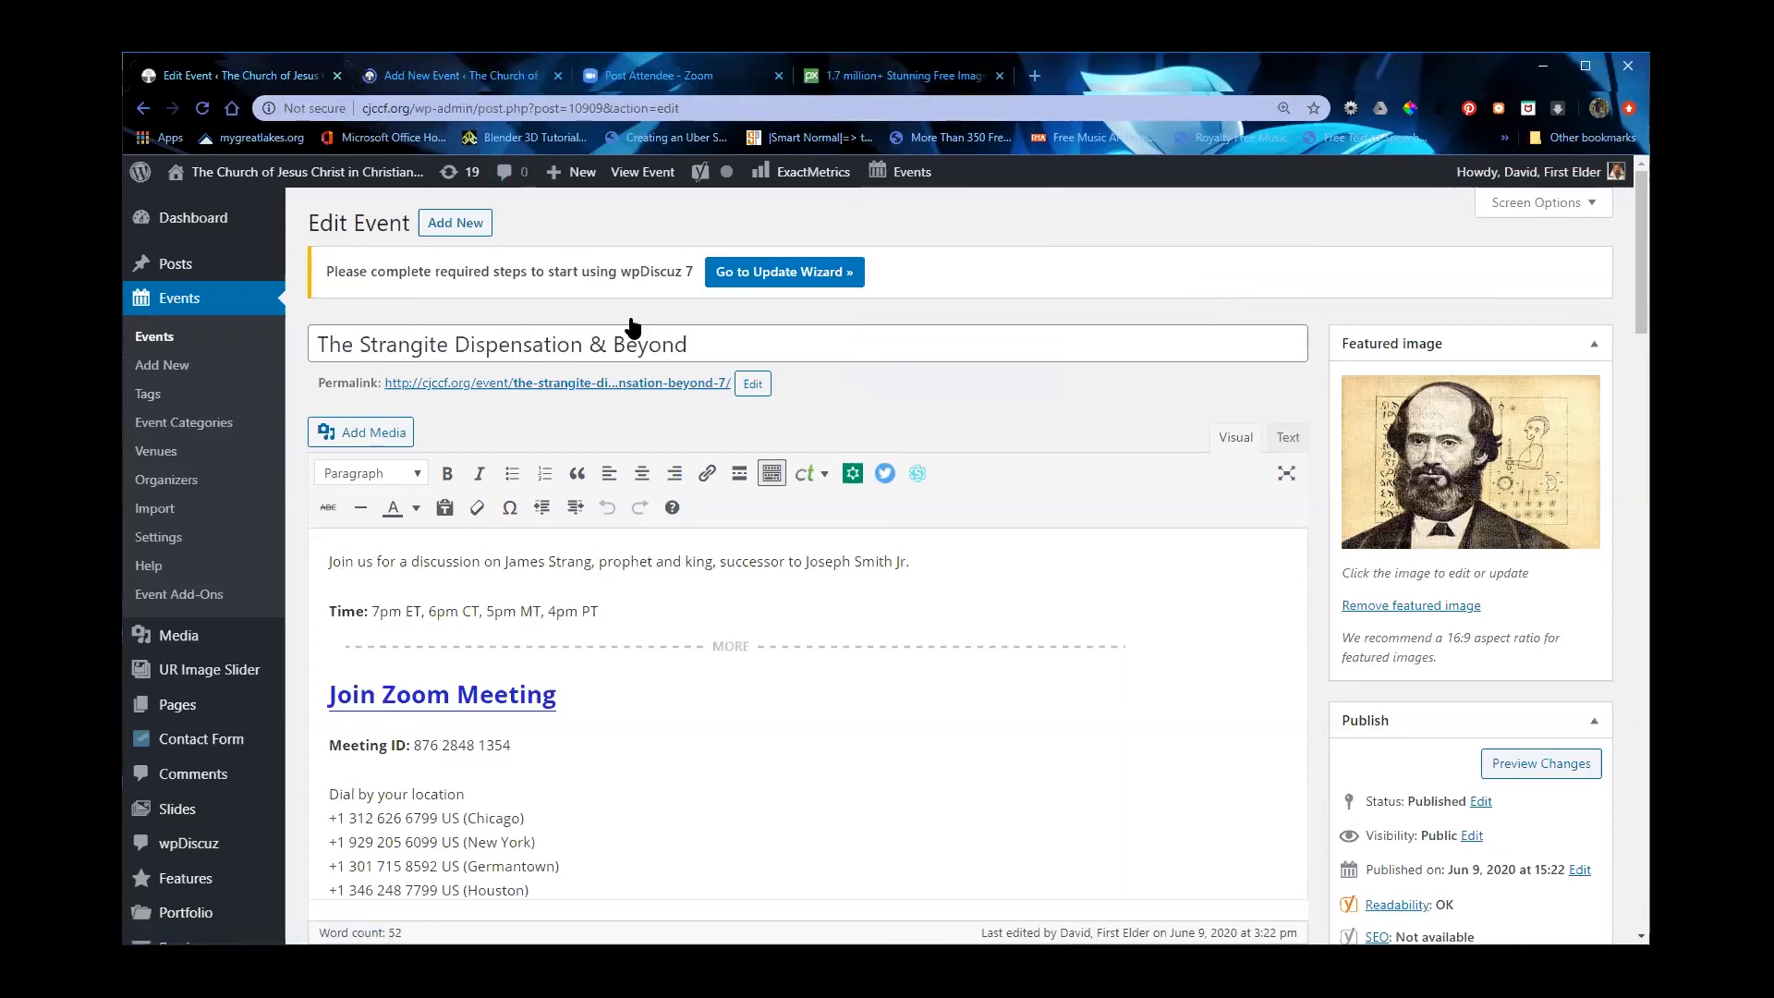
Step: Copy the title "The Strangite Dispensation & Beyond" from the existing event into the new event's title
drag(724, 351, 305, 305)
key(ctrl+c)
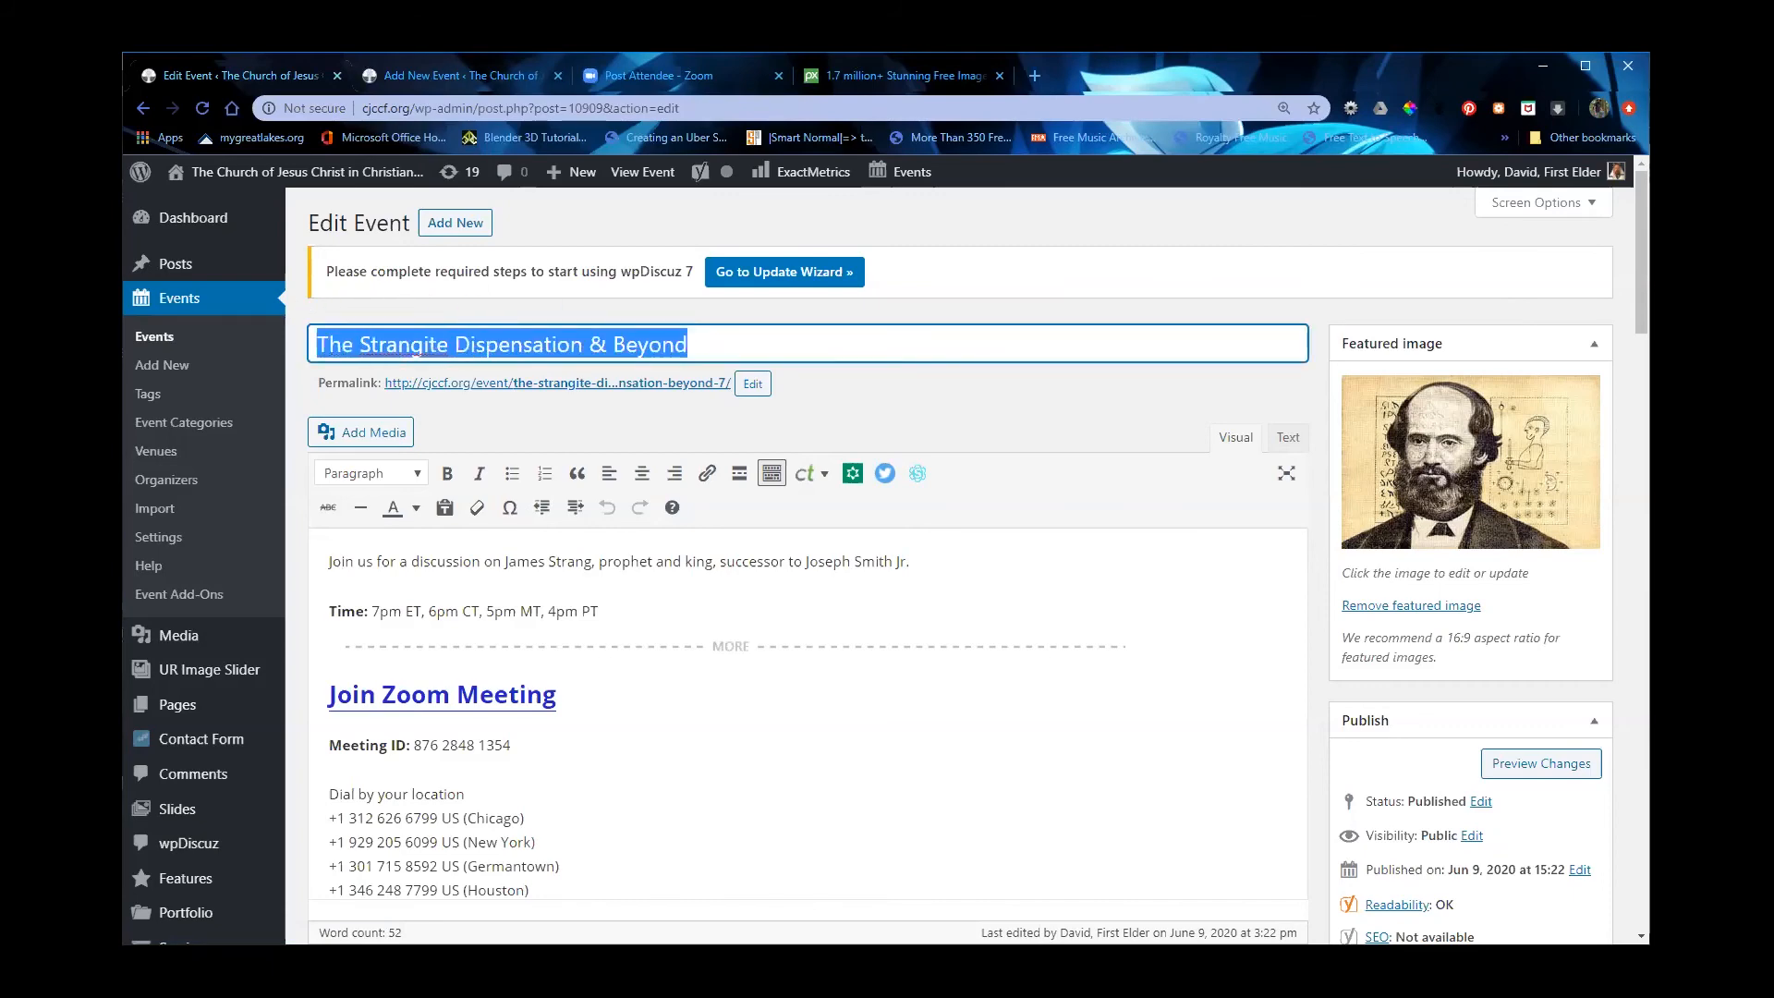
click(495, 76)
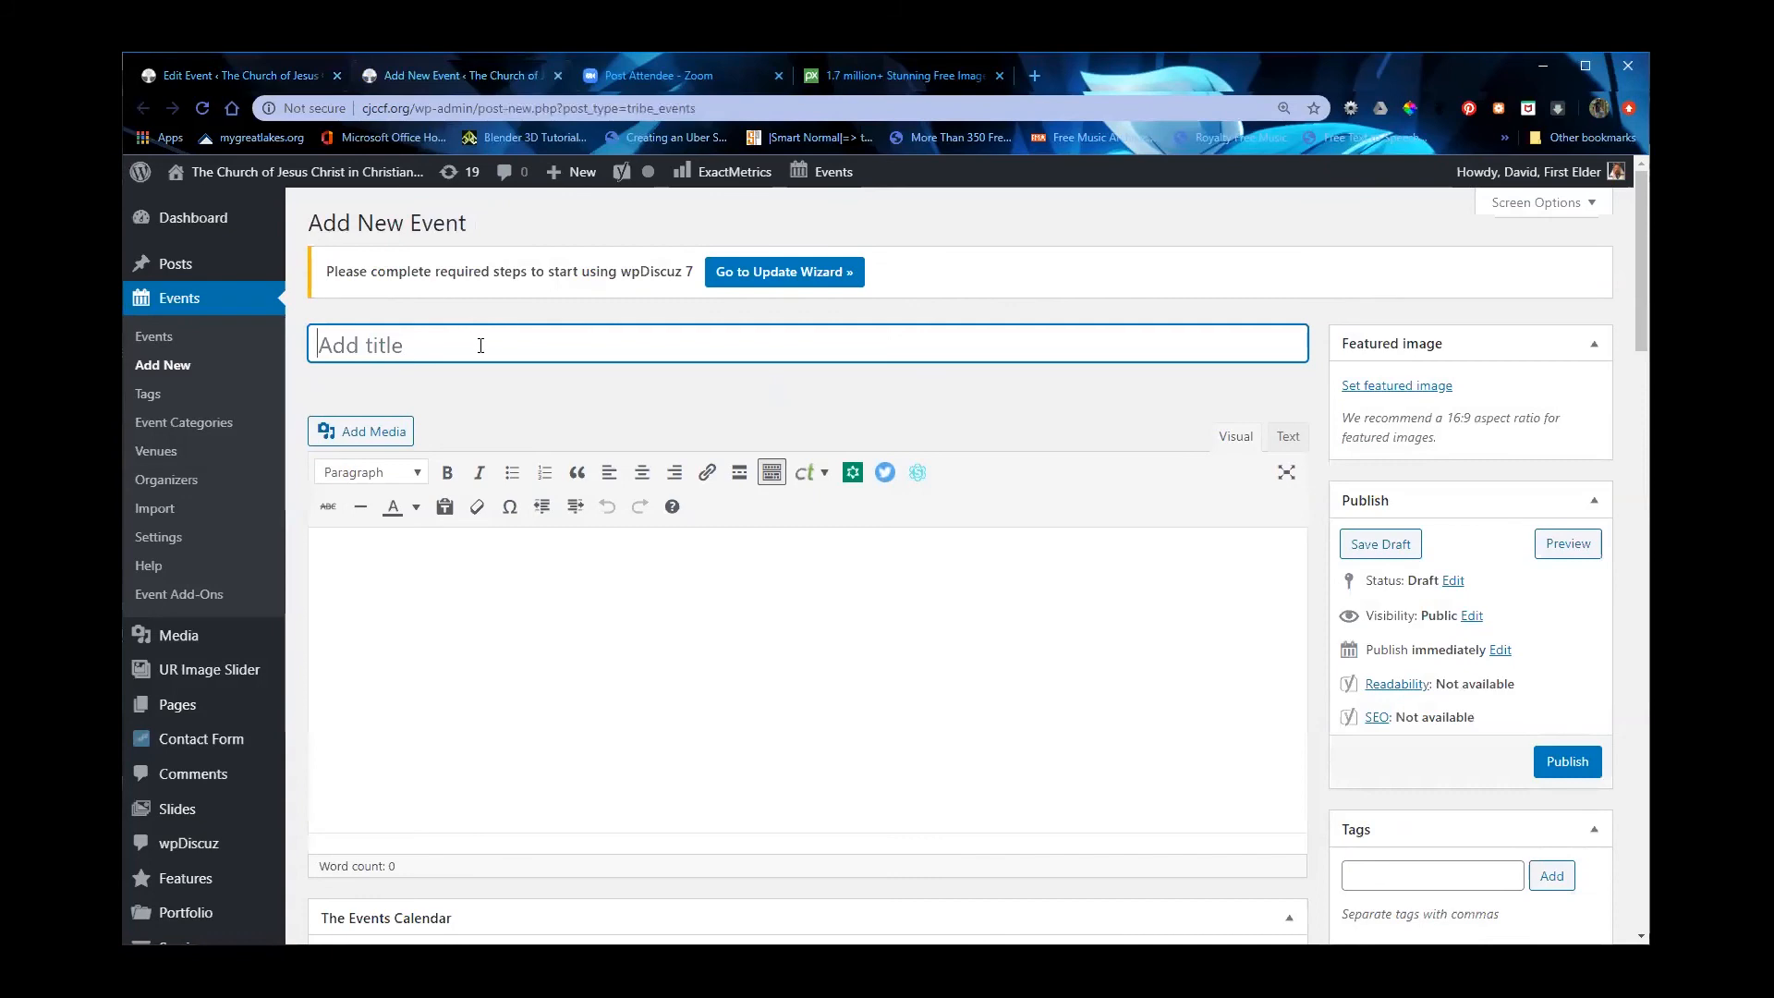
key(ctrl+v)
Step: Copy the existing event's entire description, including the Zoom meeting details, into the new event's description
click(268, 76)
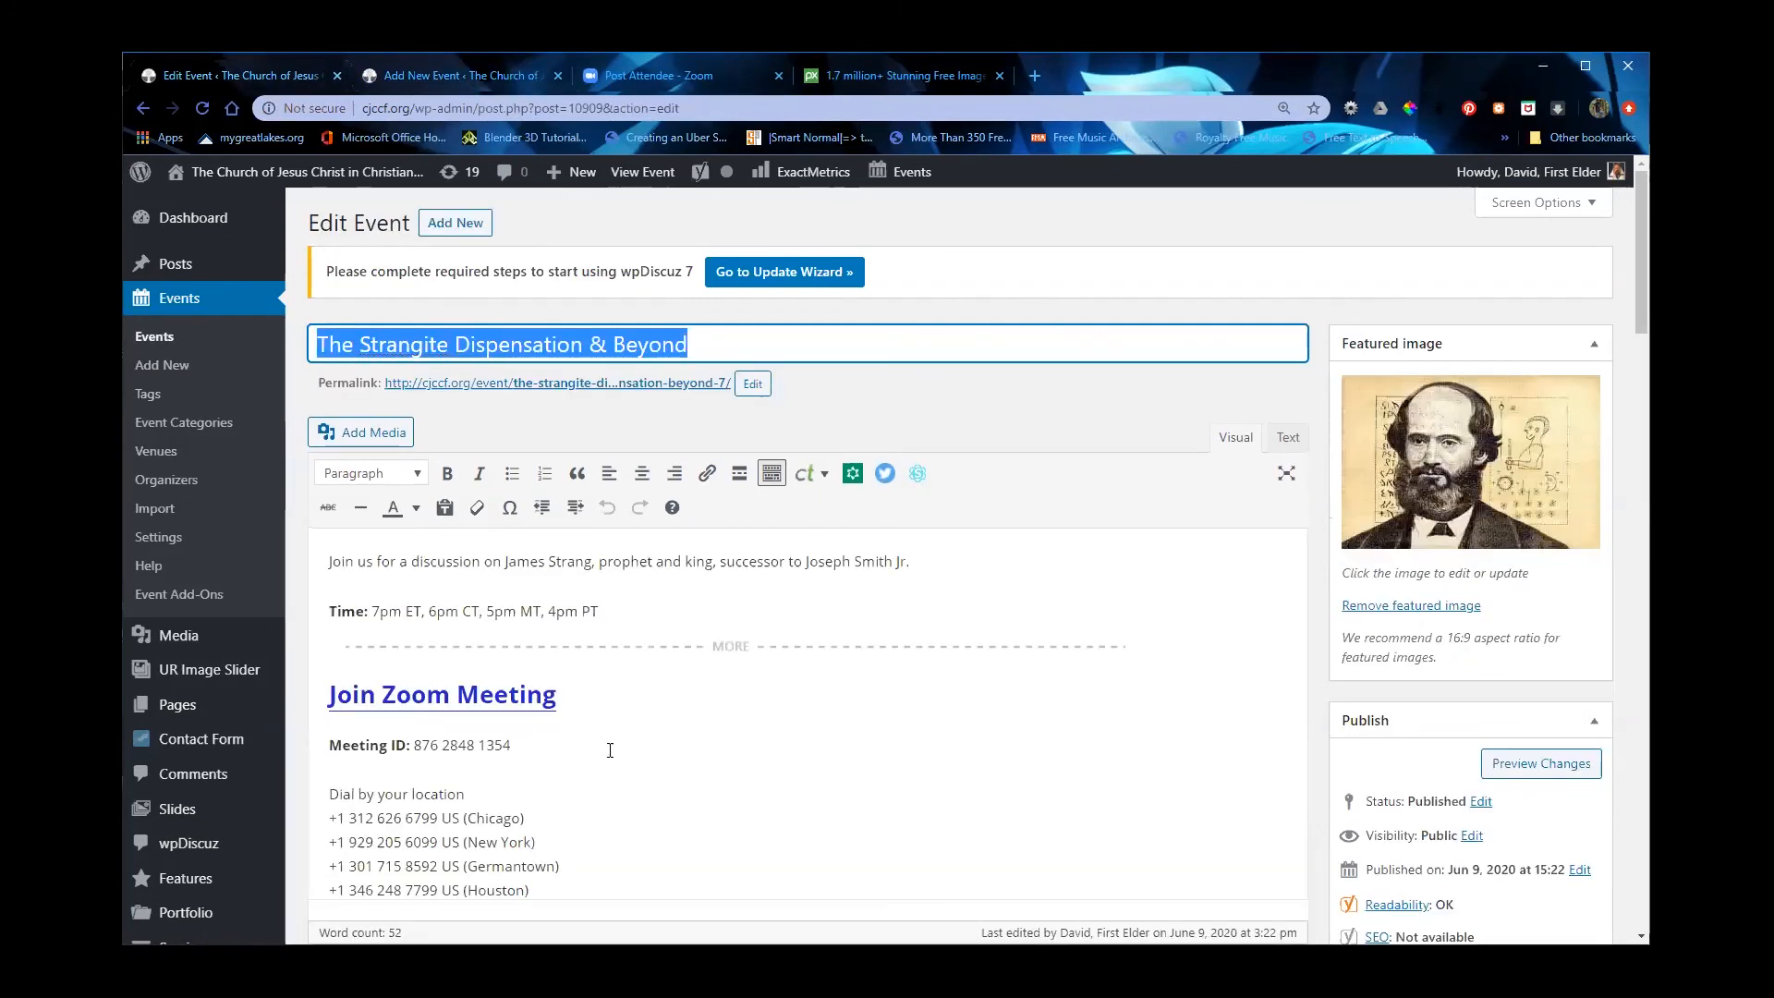
triple_click(529, 703)
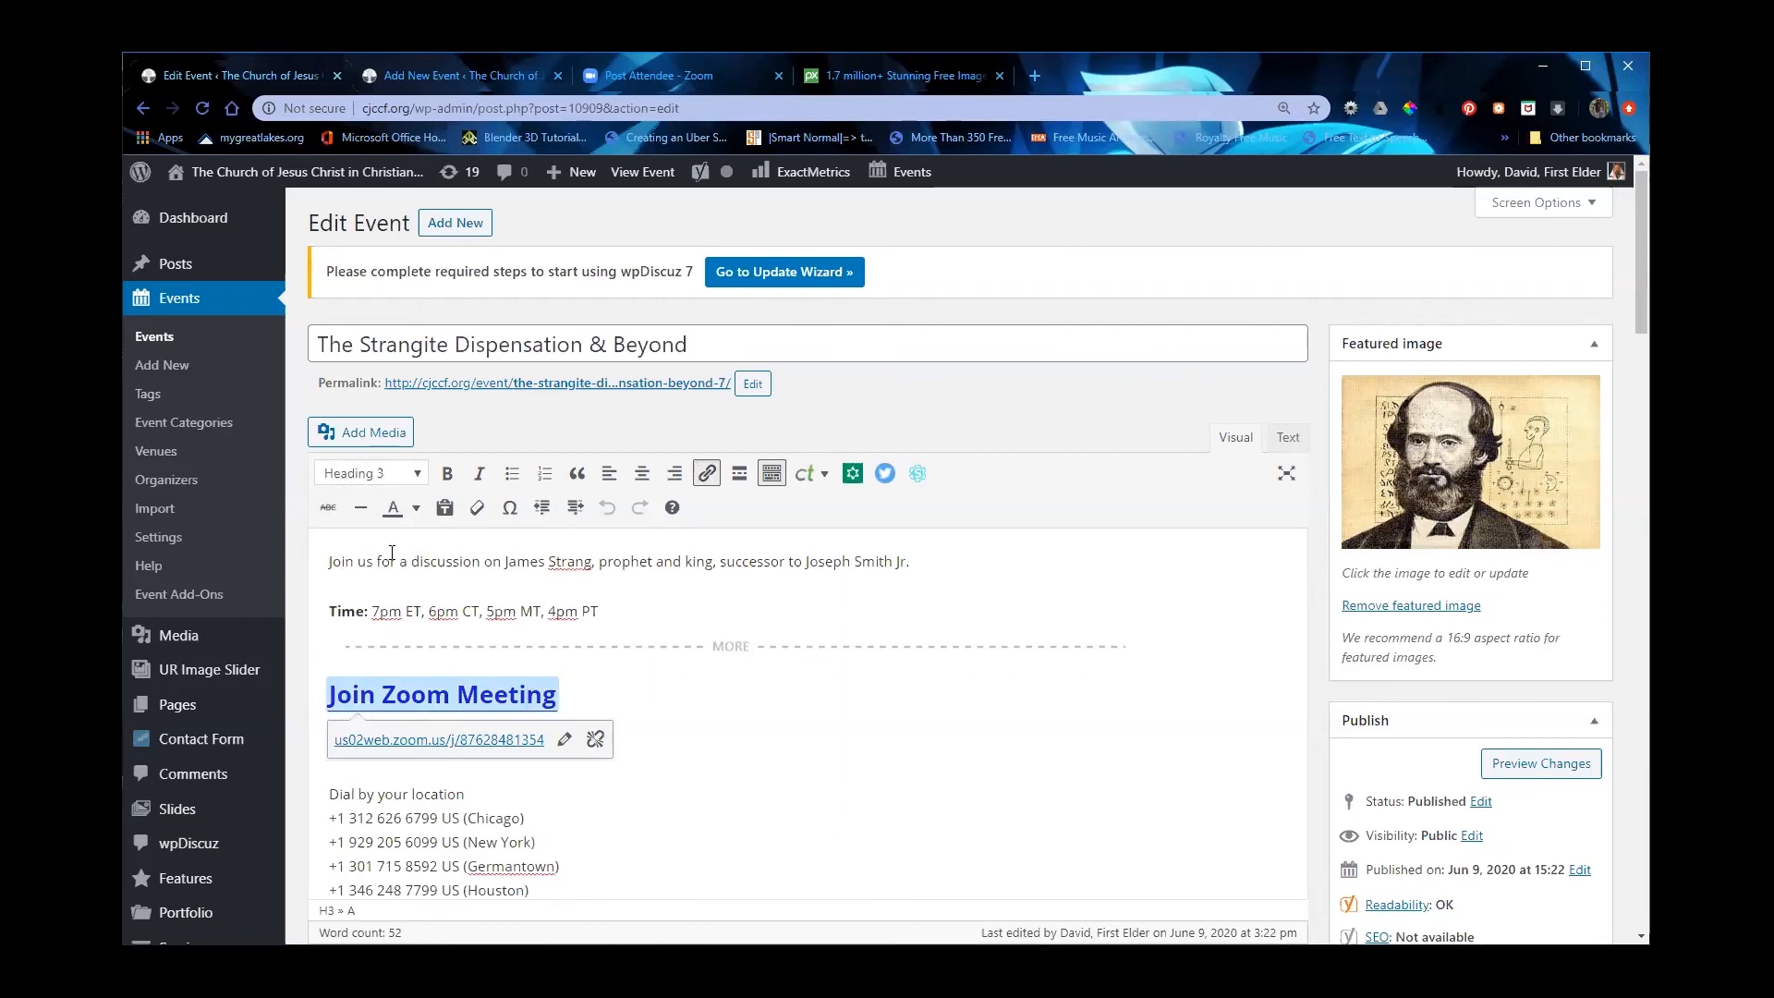
click(328, 559)
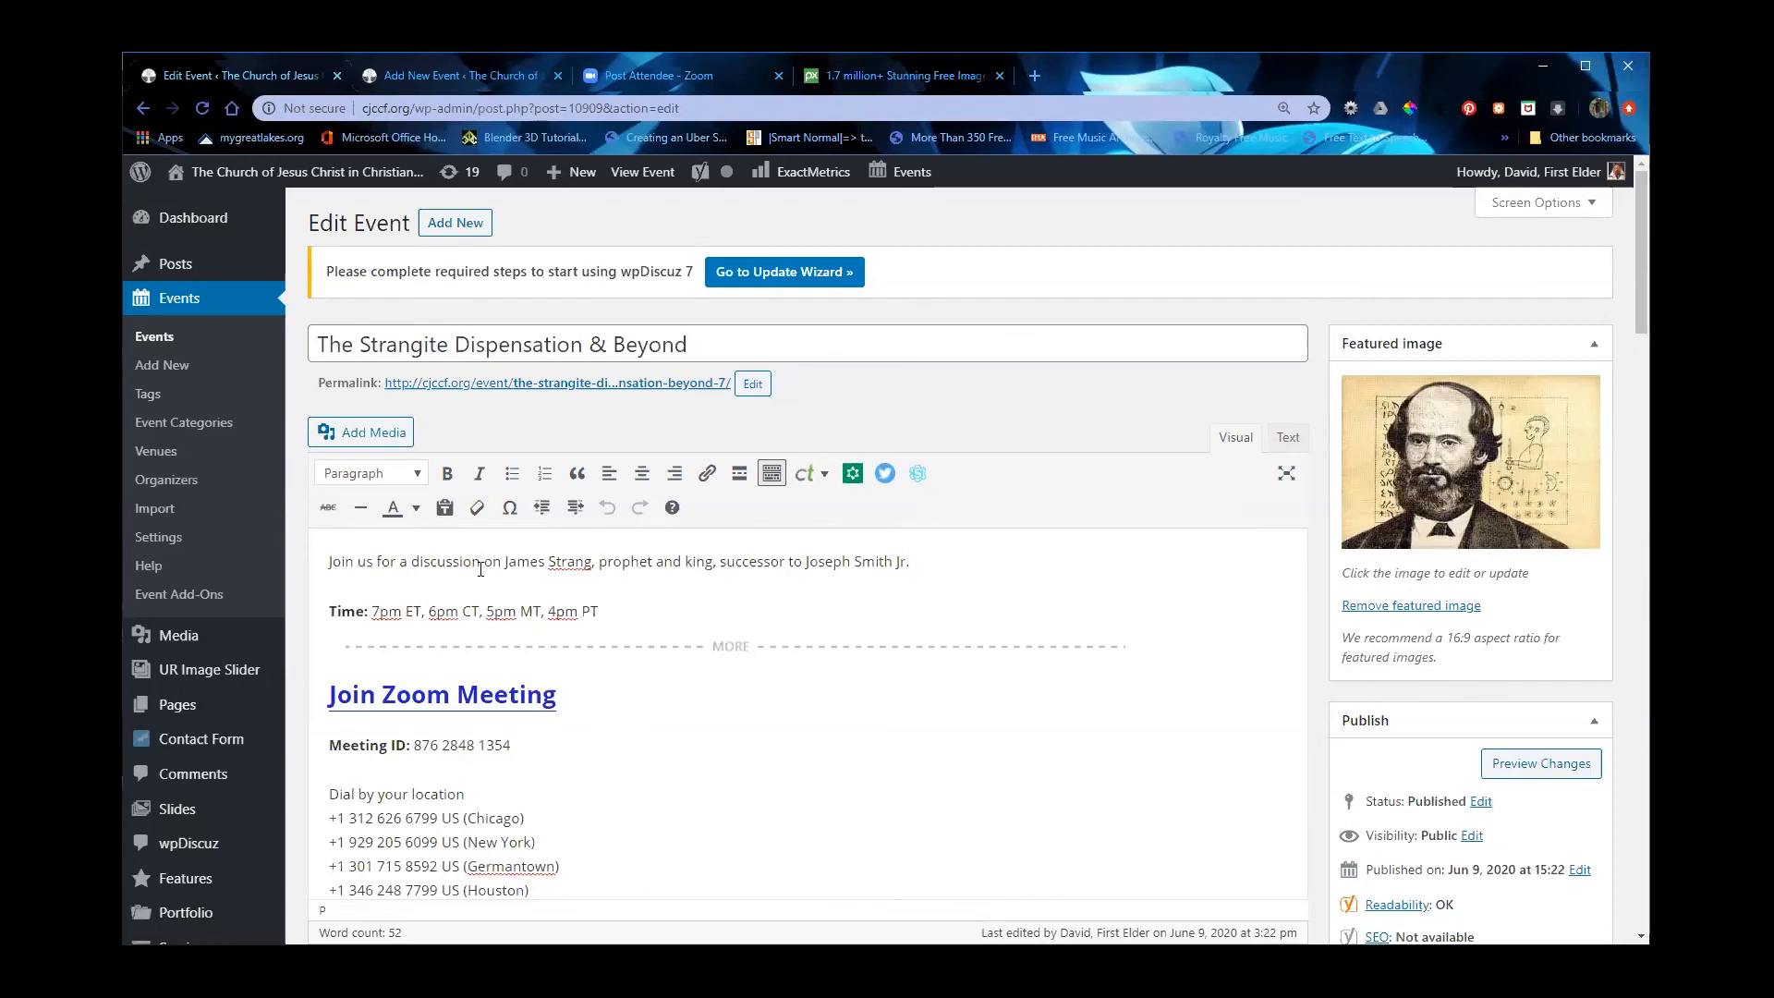
key(ctrl+a)
key(ctrl+c)
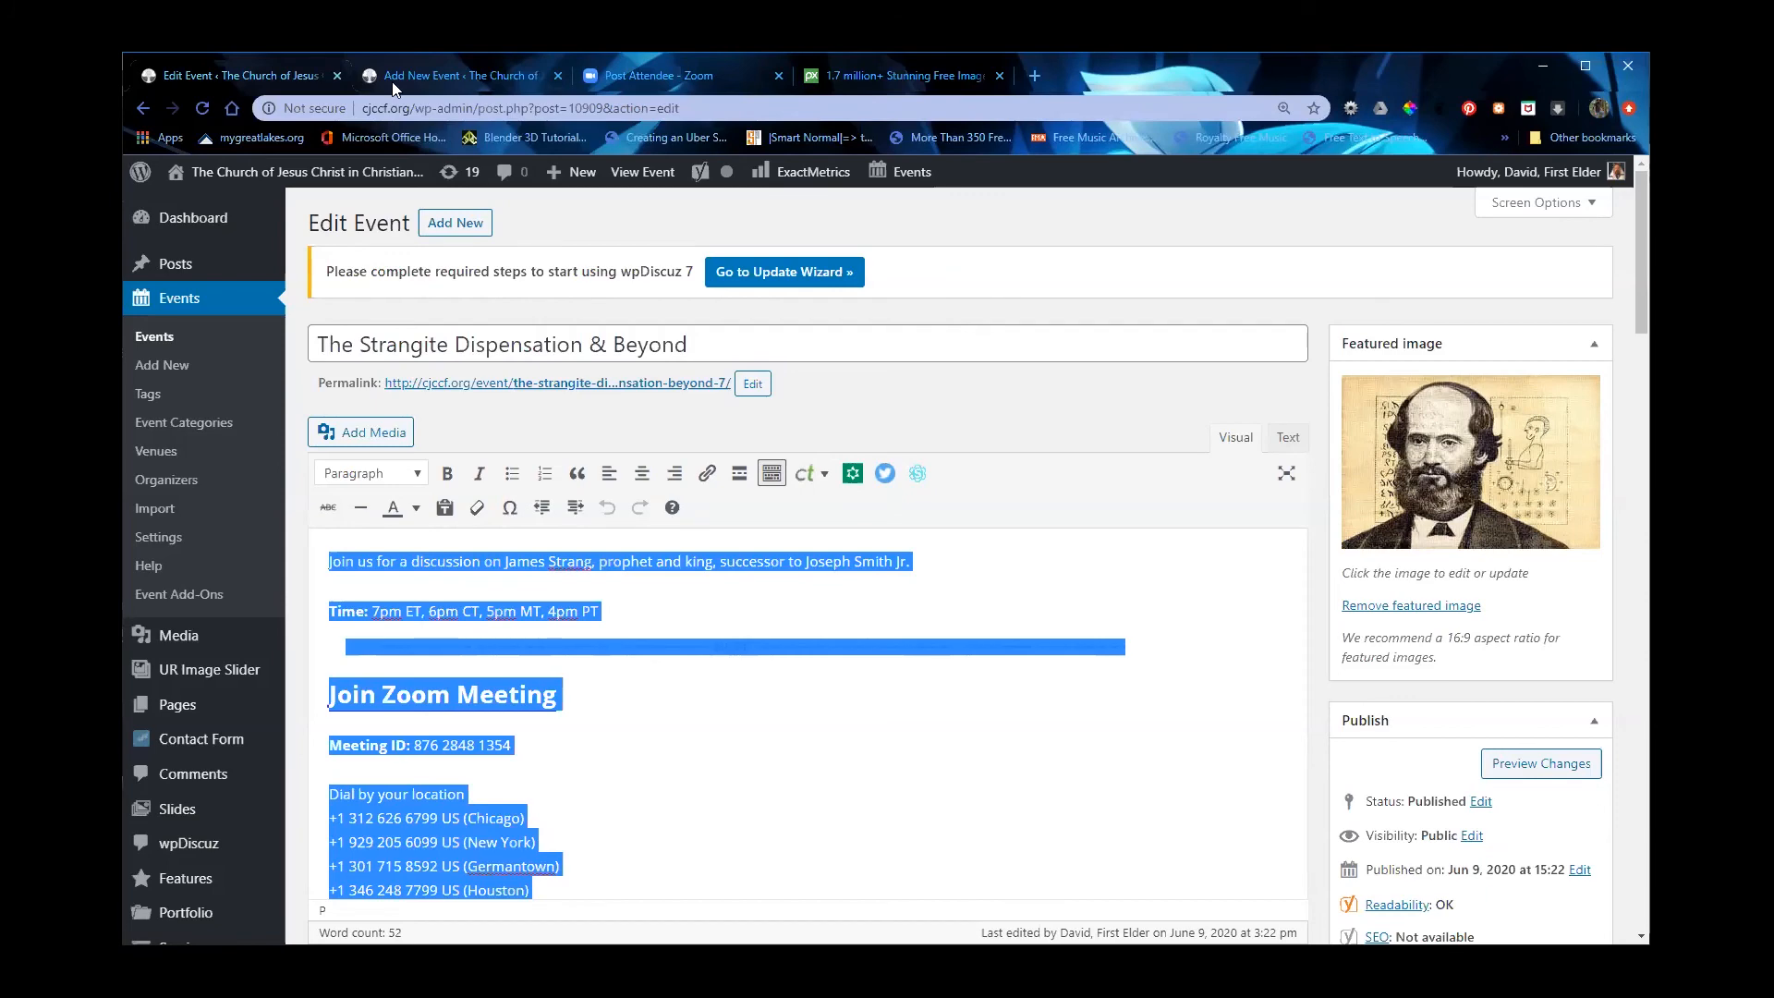
click(436, 75)
click(396, 587)
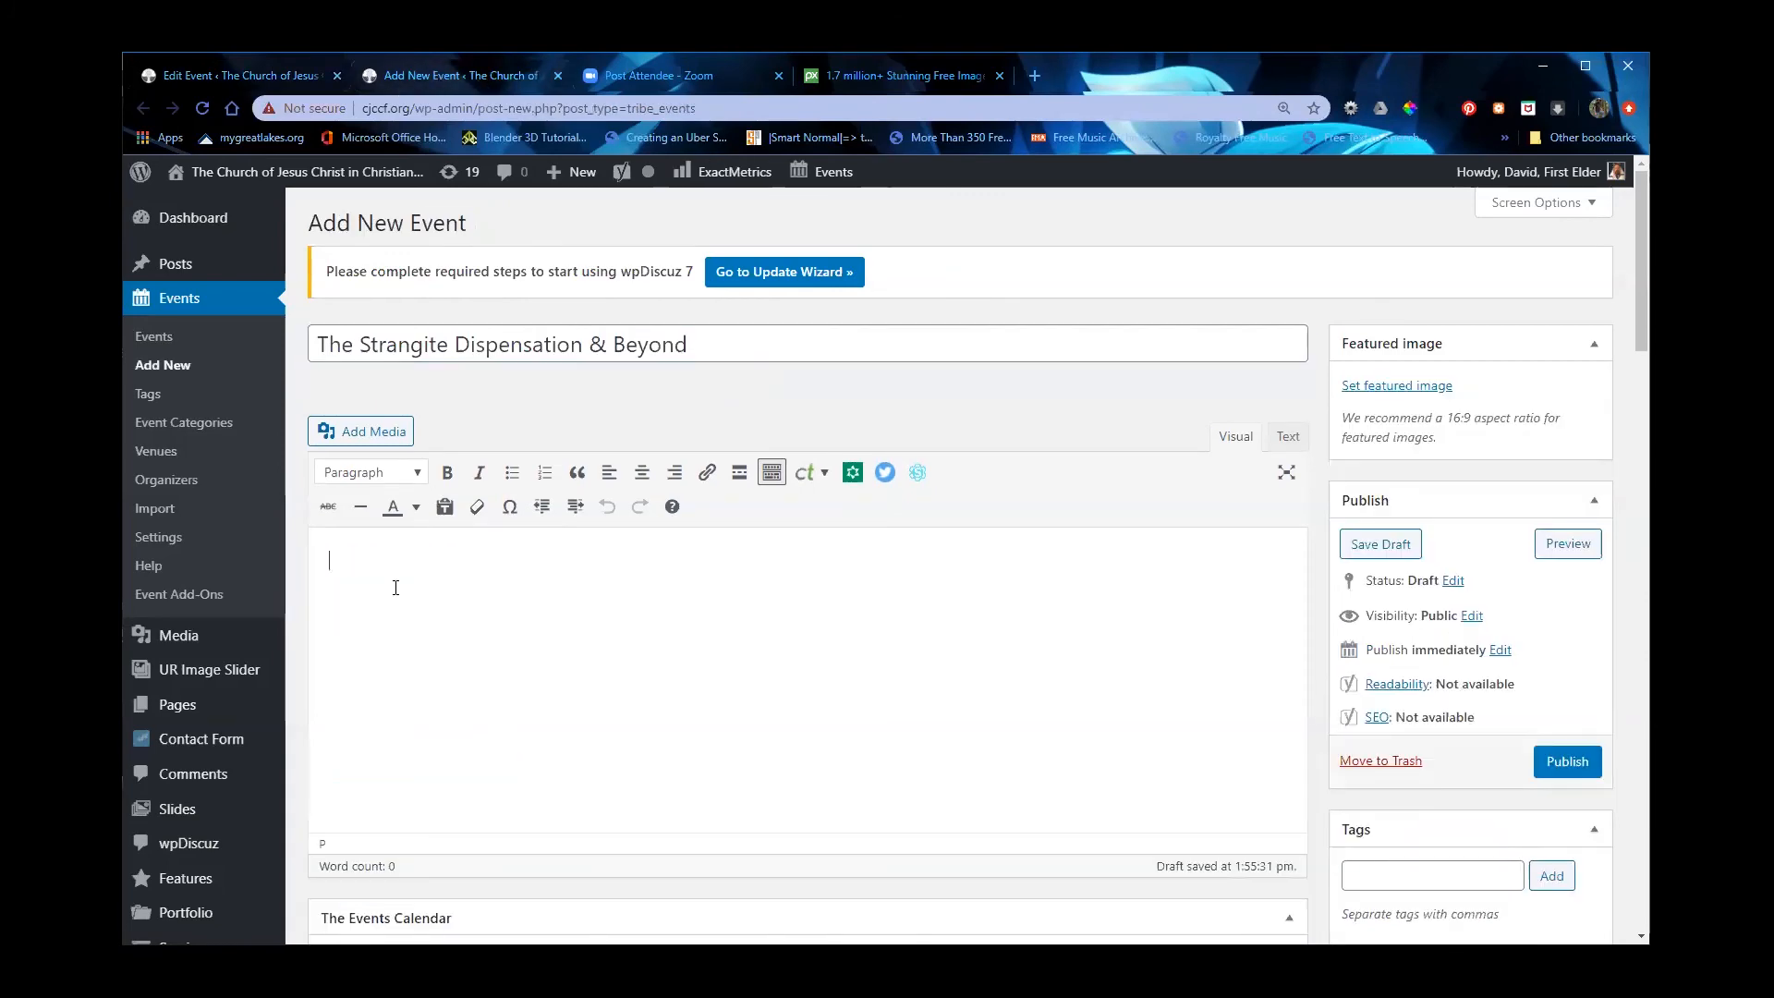
key(ctrl+v)
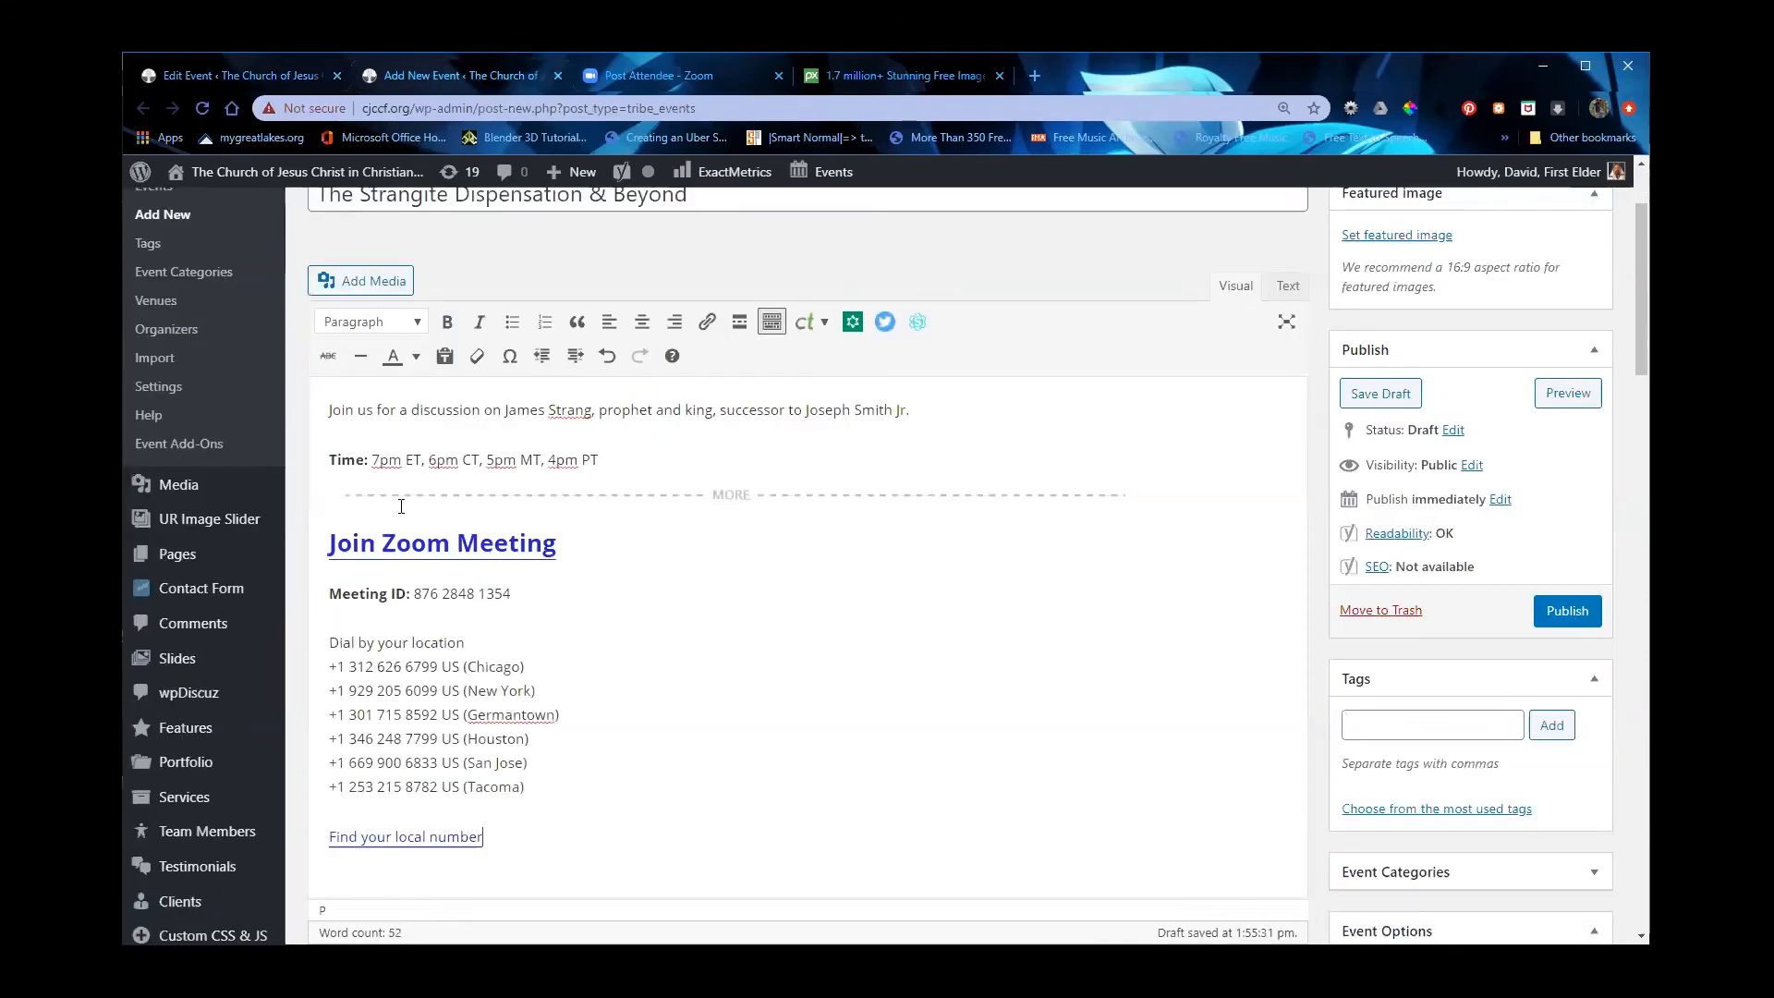
Step: Delete the Read More break from the description and change the "Join Zoom Meeting" line from a heading to Paragraph format
click(713, 494)
key(Delete)
triple_click(480, 512)
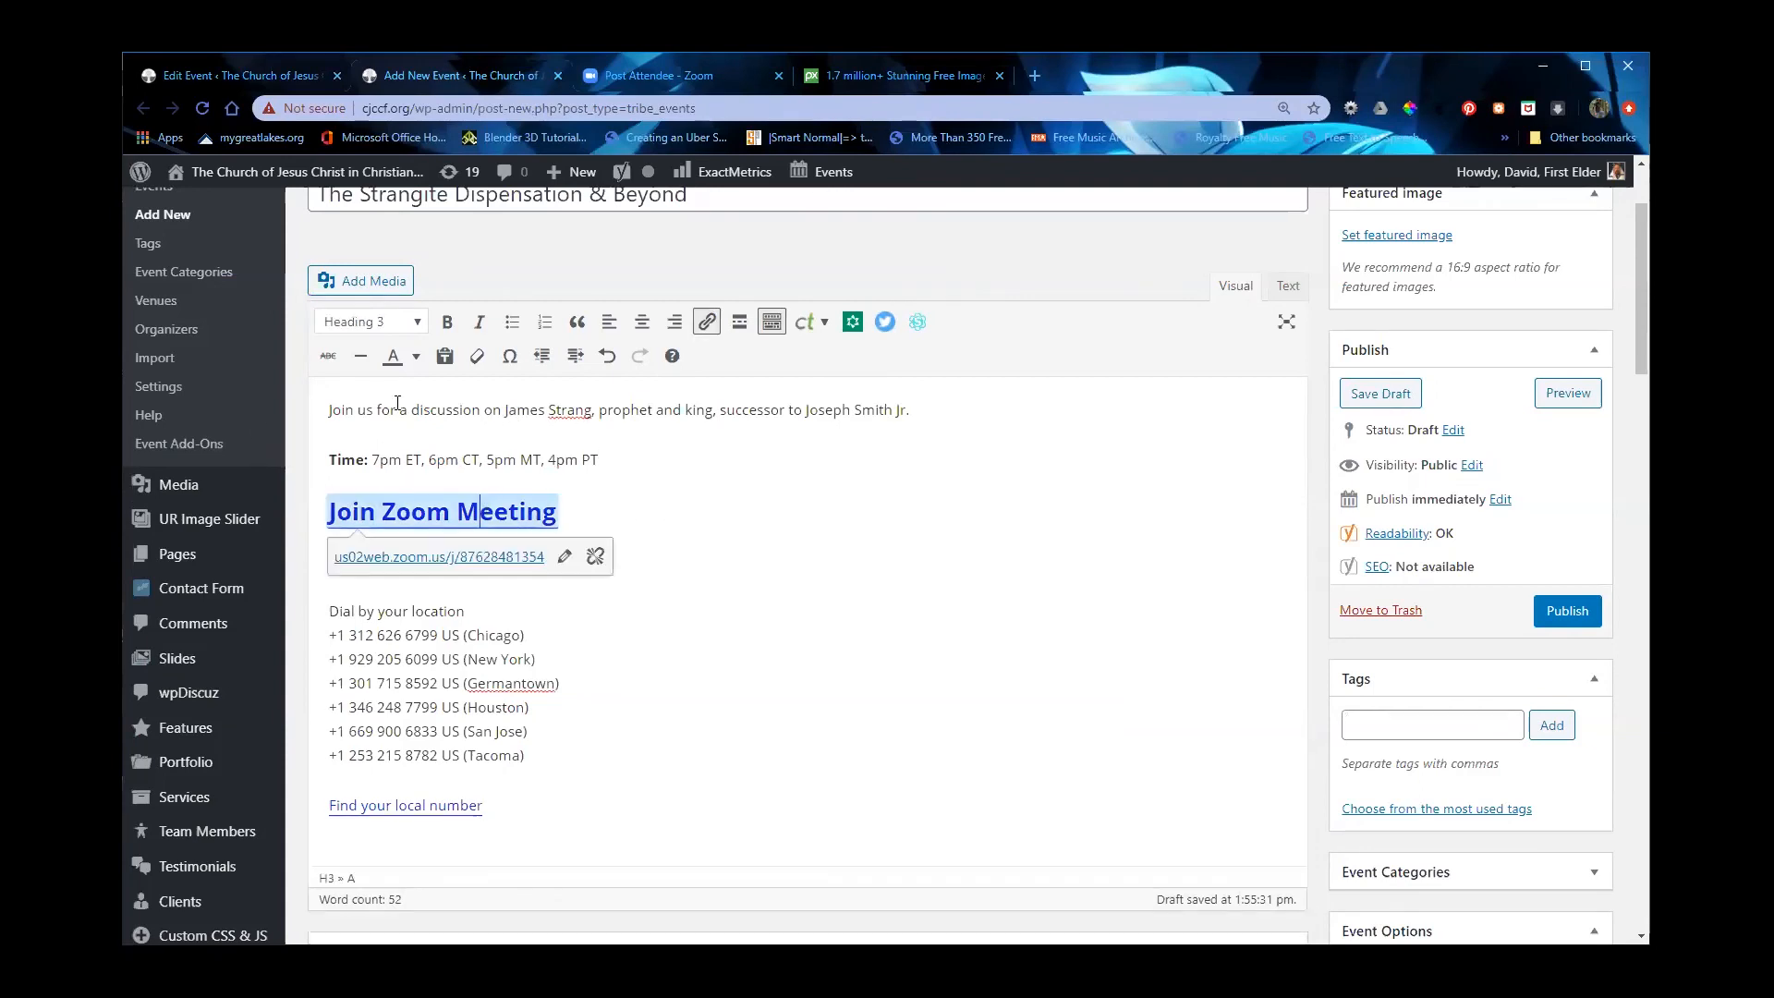
click(392, 331)
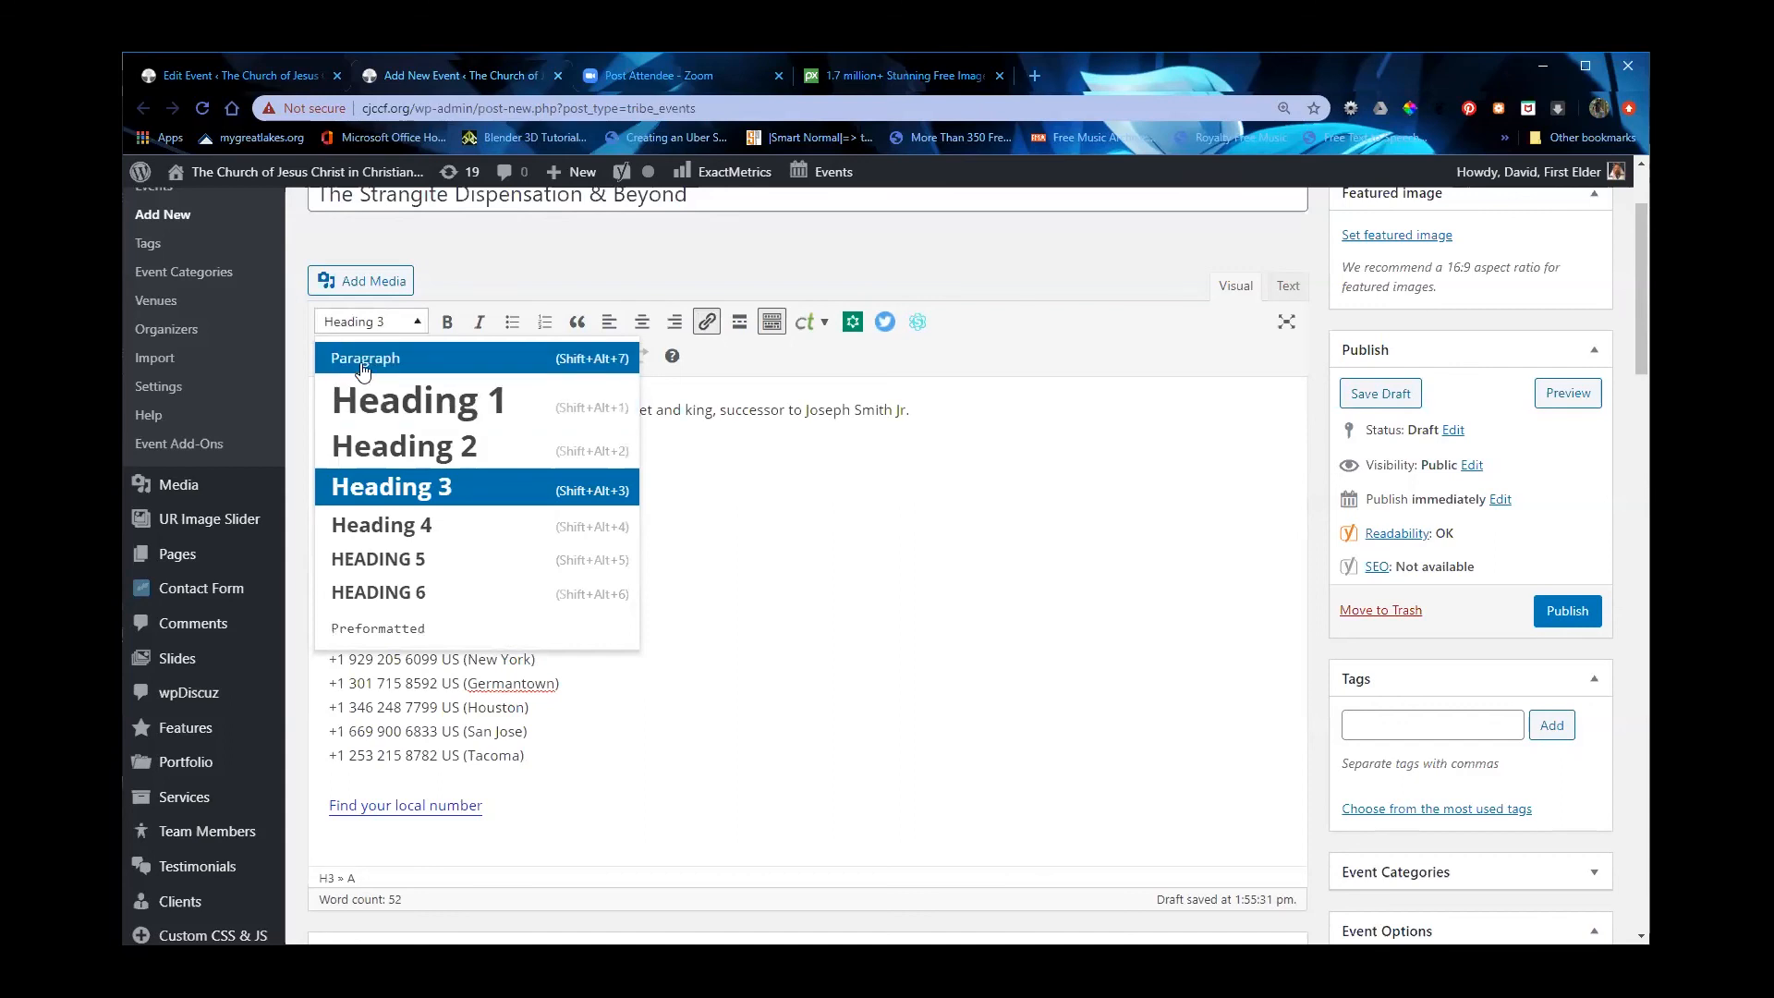
click(362, 358)
click(368, 407)
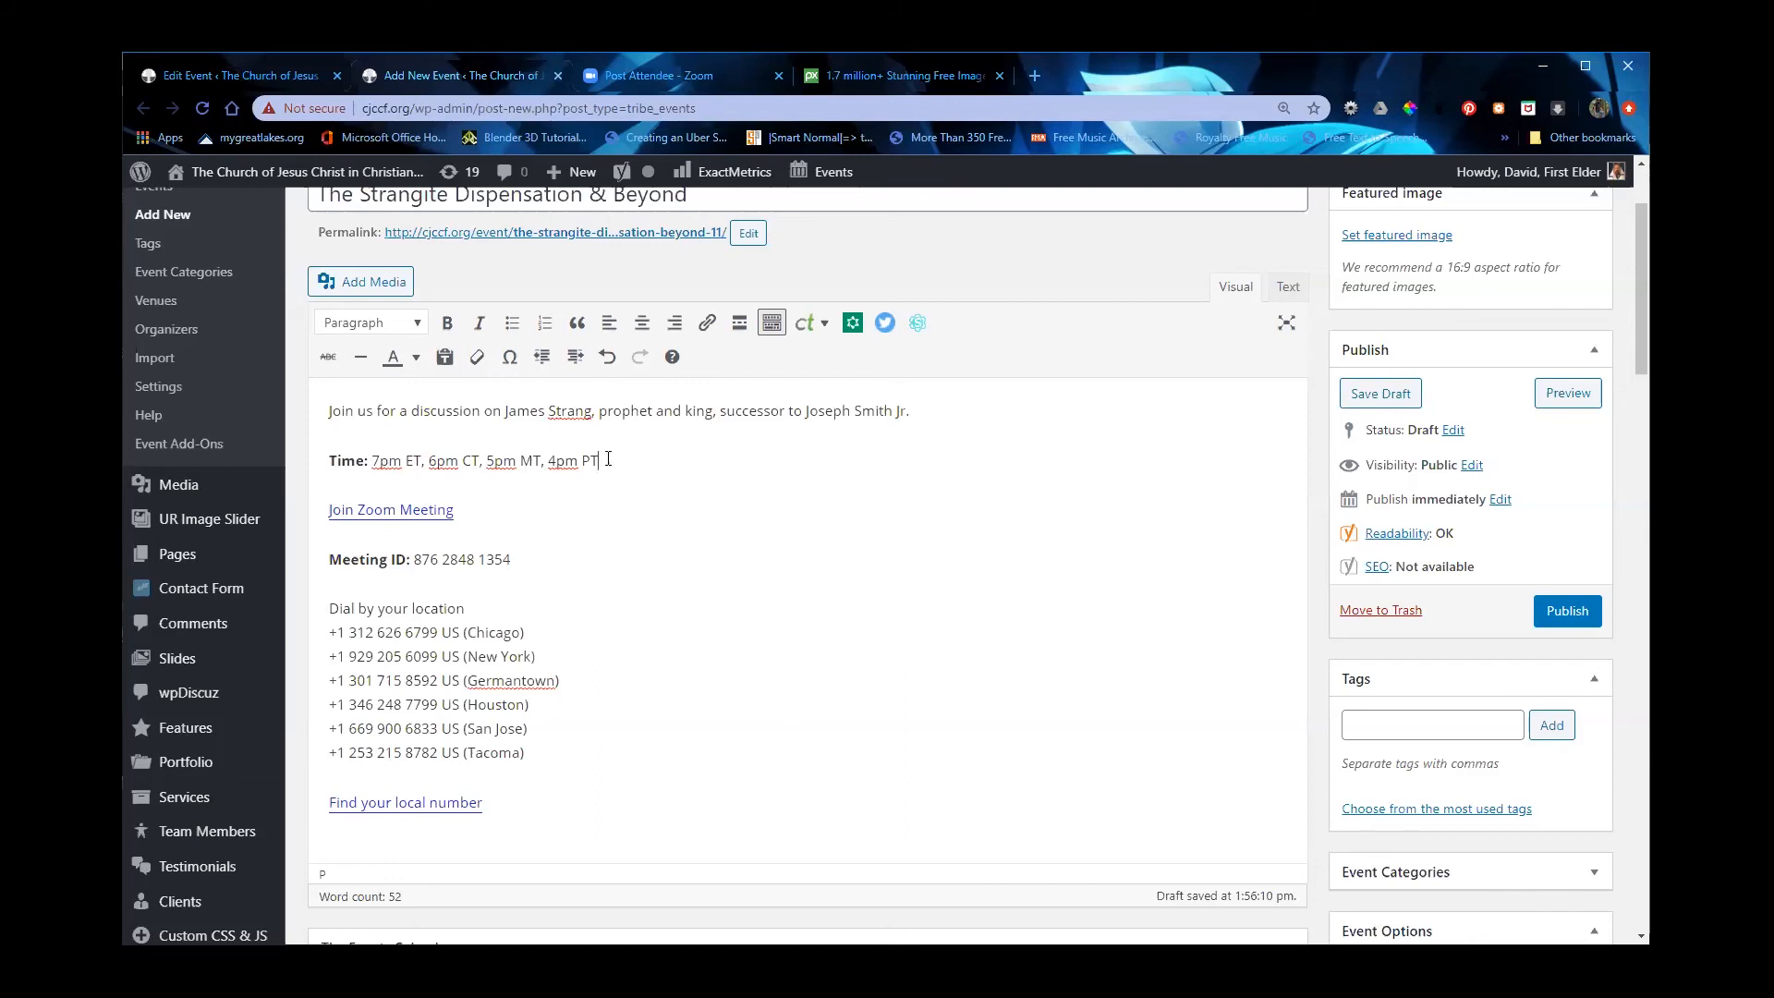
Step: Insert a Read More break after the Time line and set the "Join Zoom Meeting" link to open in a new tab
click(736, 325)
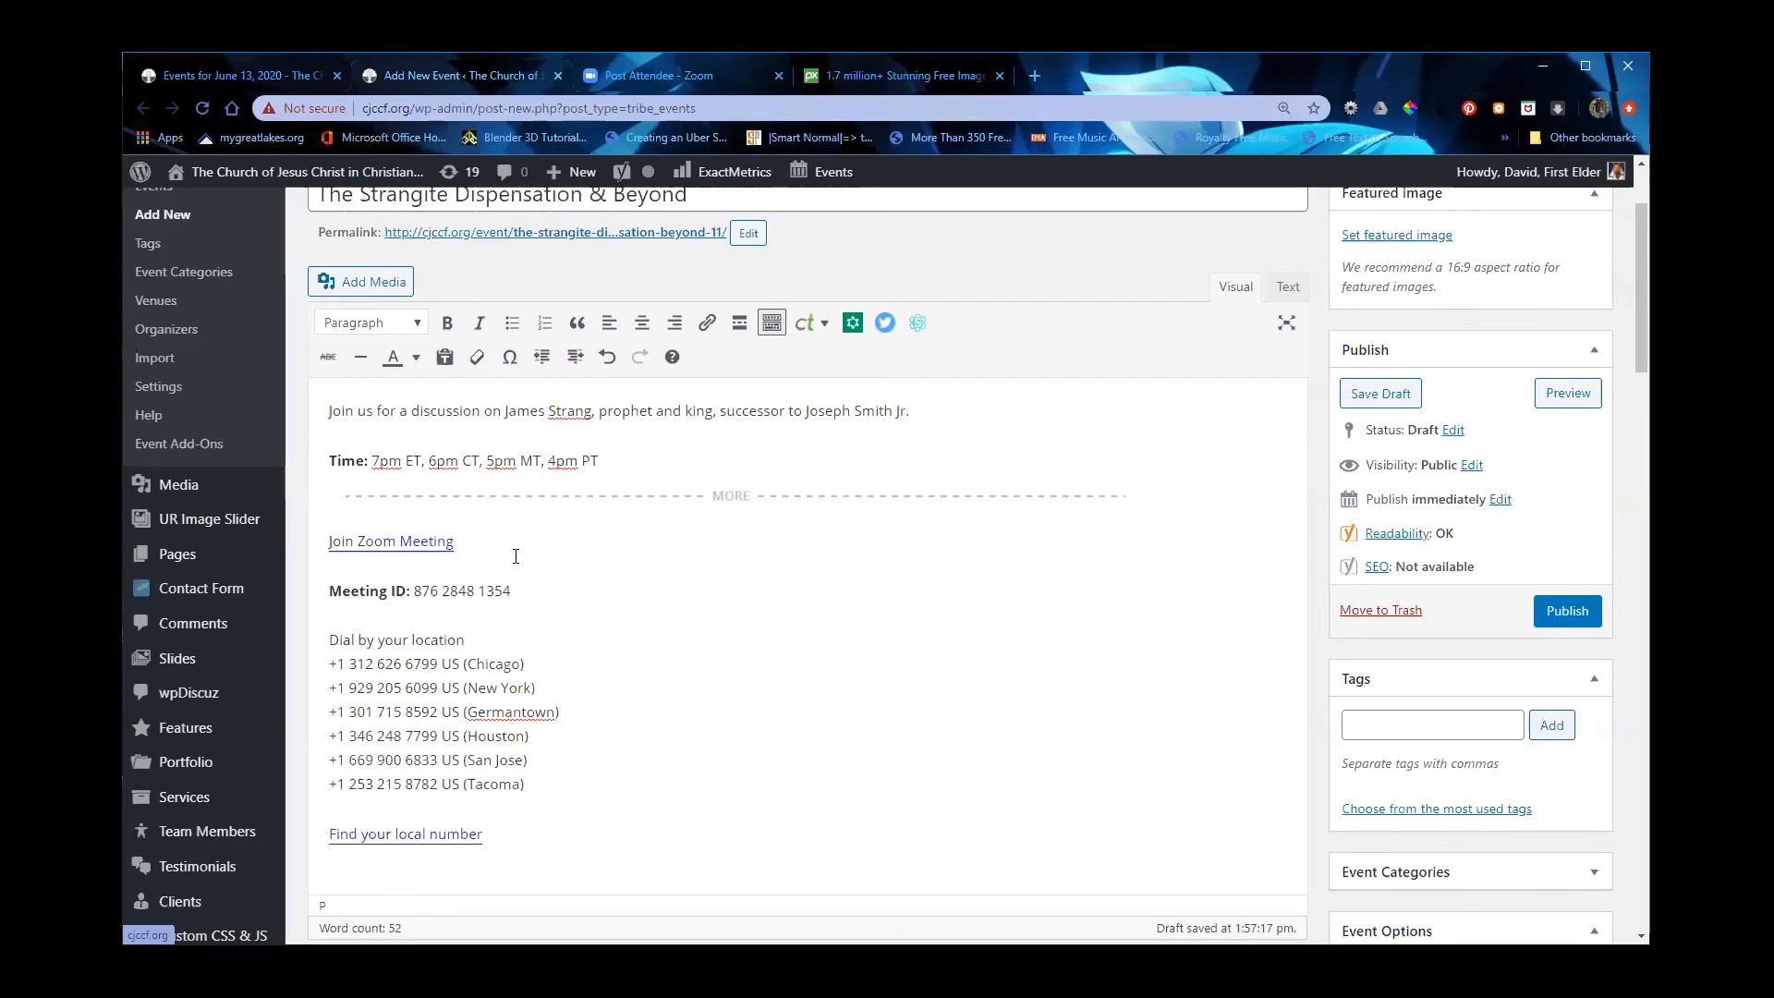
scroll(368, 629, up, 1)
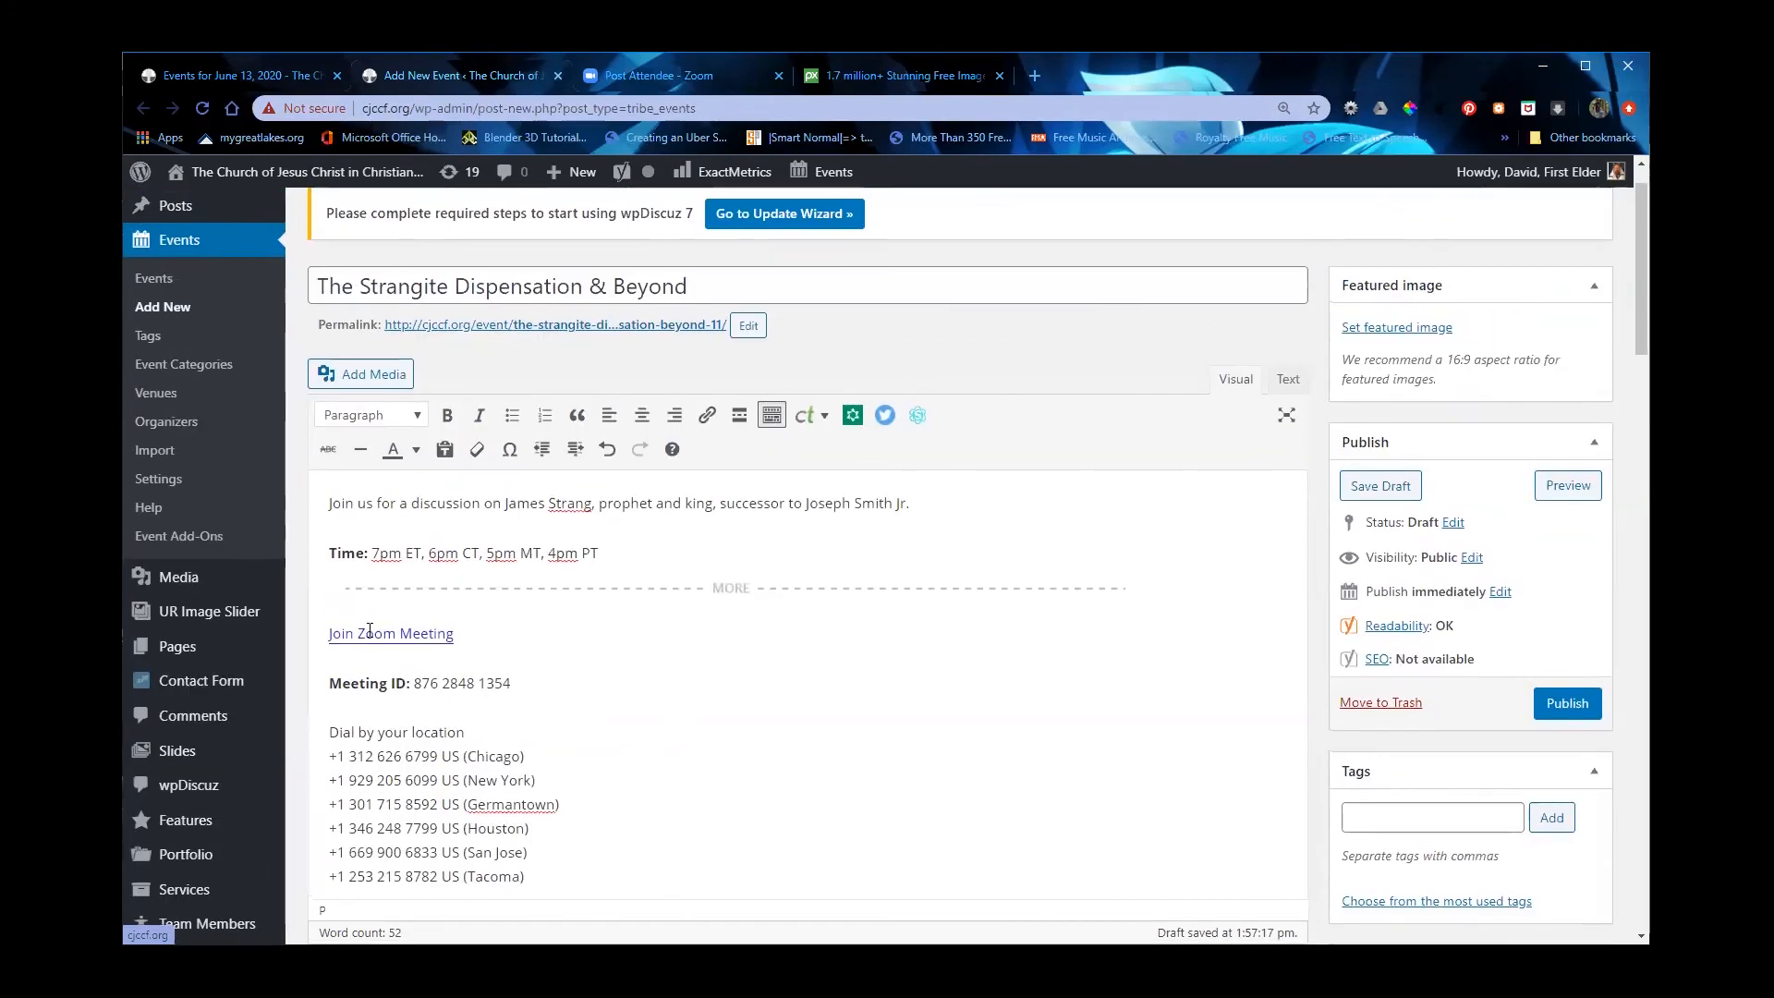
click(368, 631)
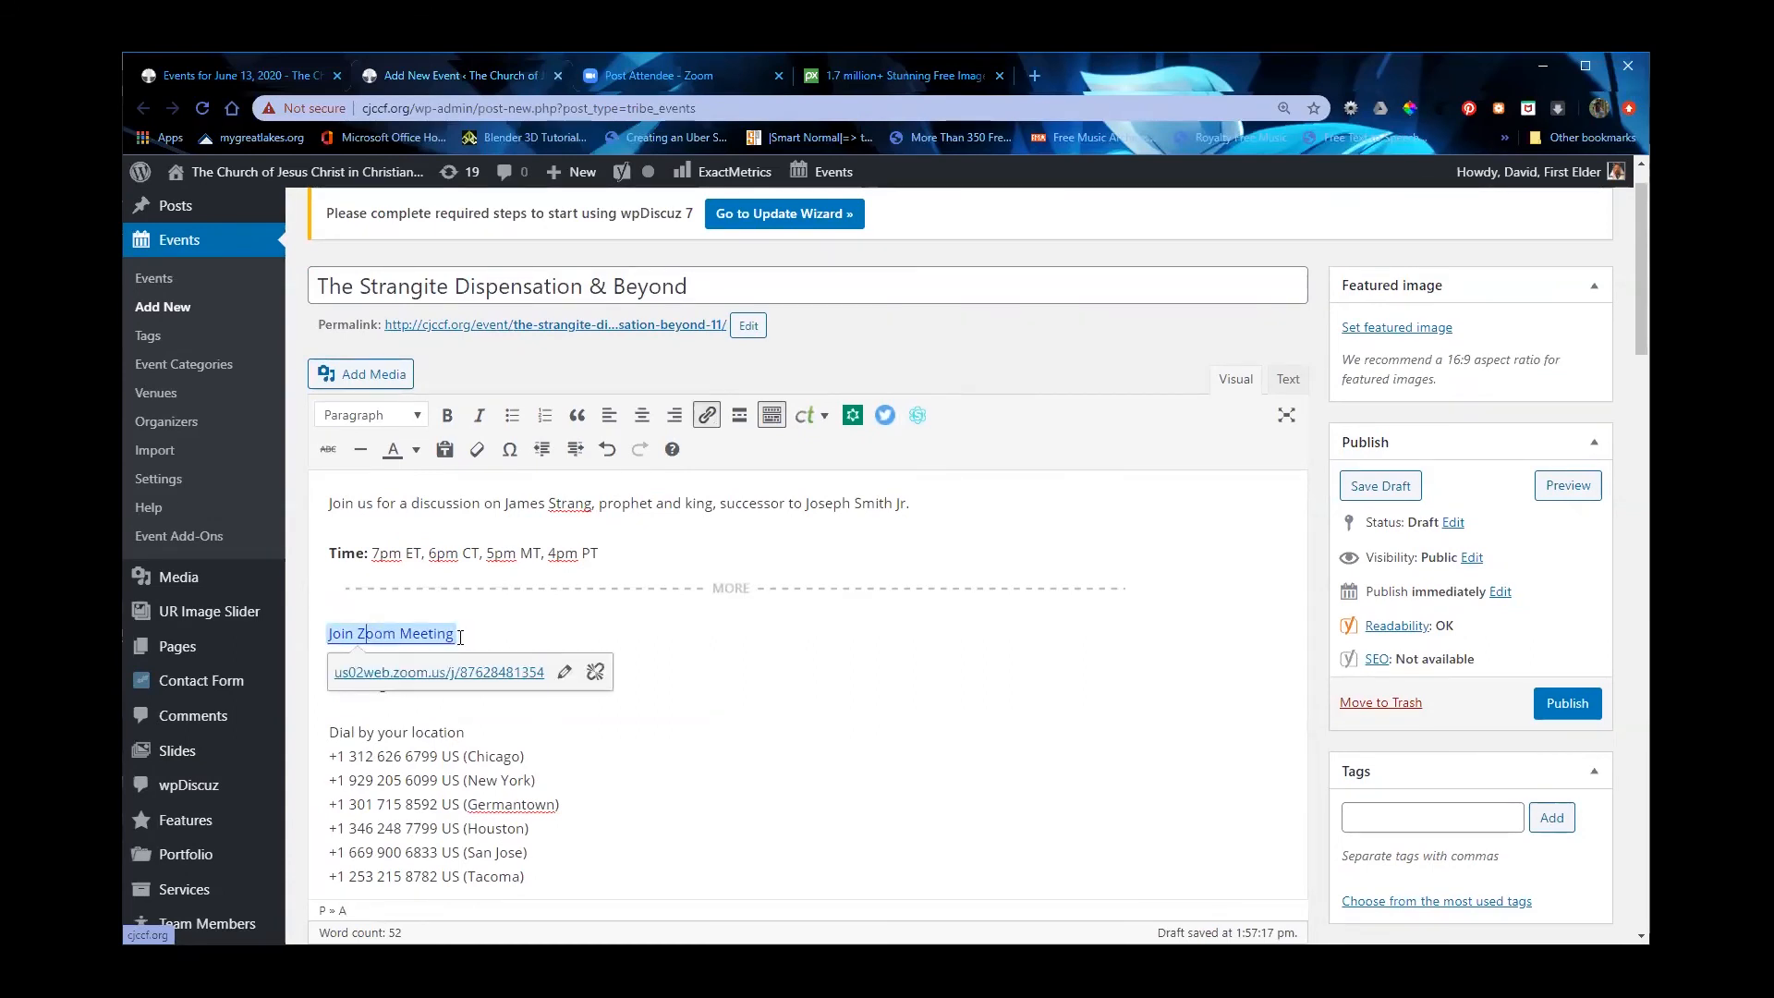
drag(459, 637, 327, 634)
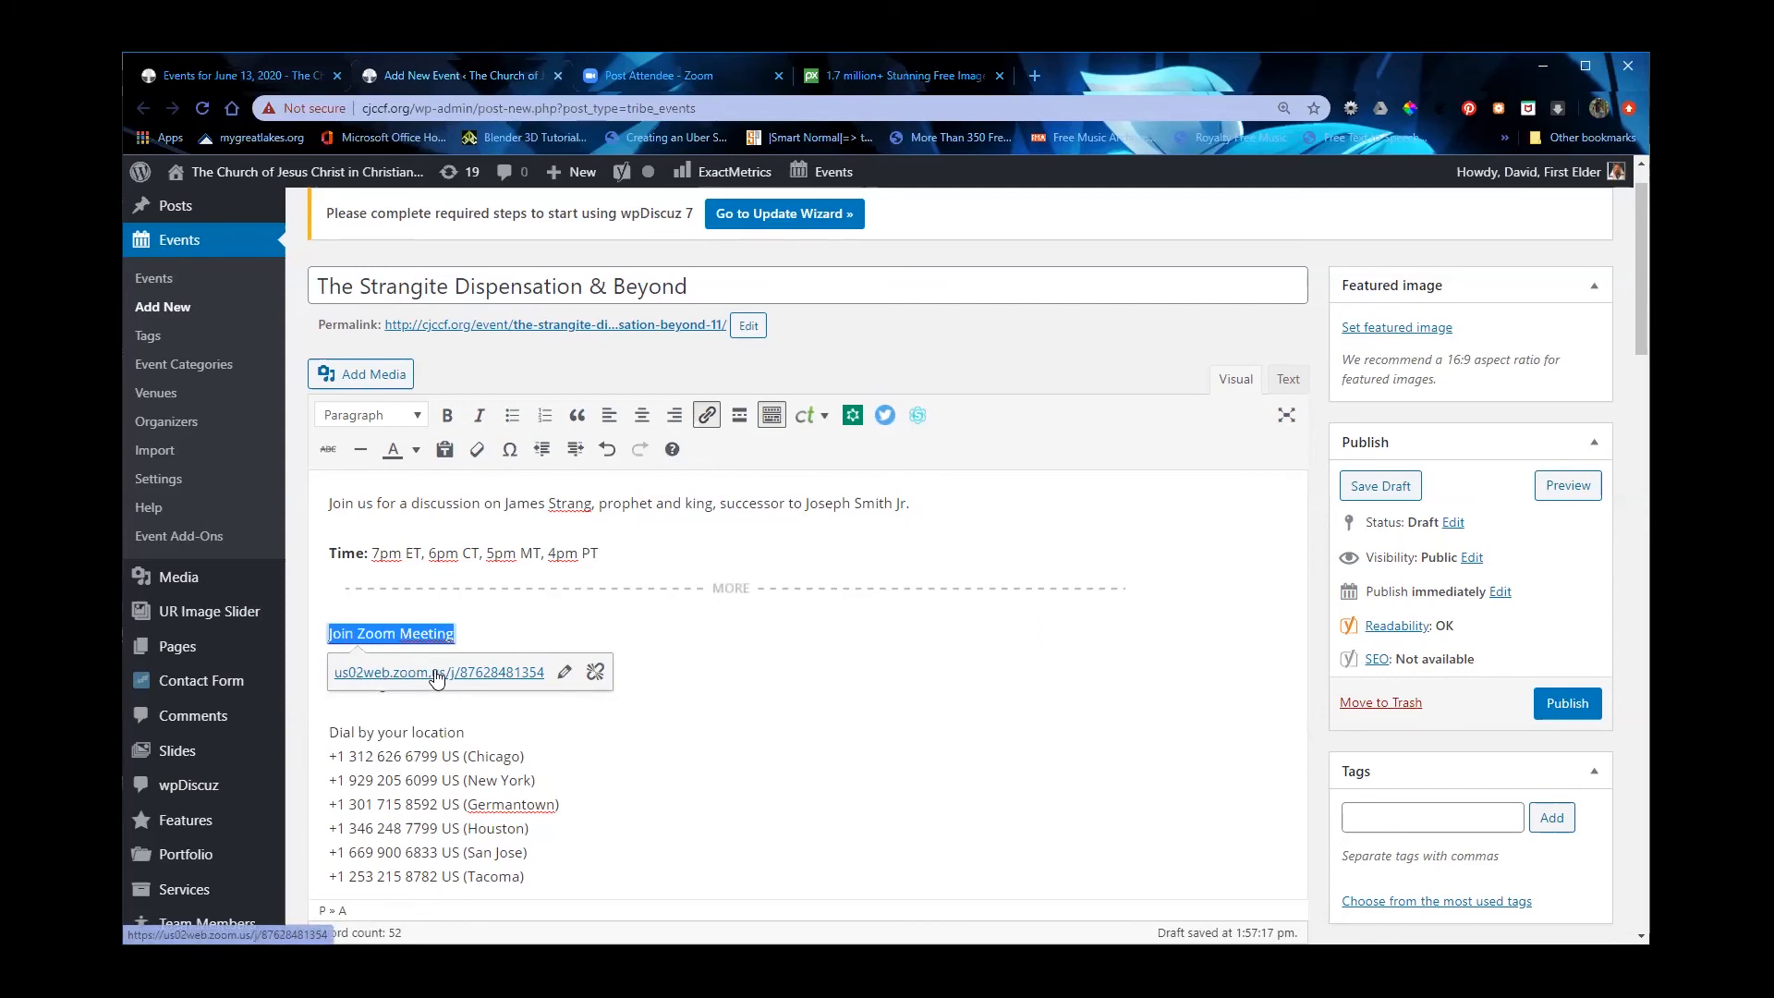
click(564, 672)
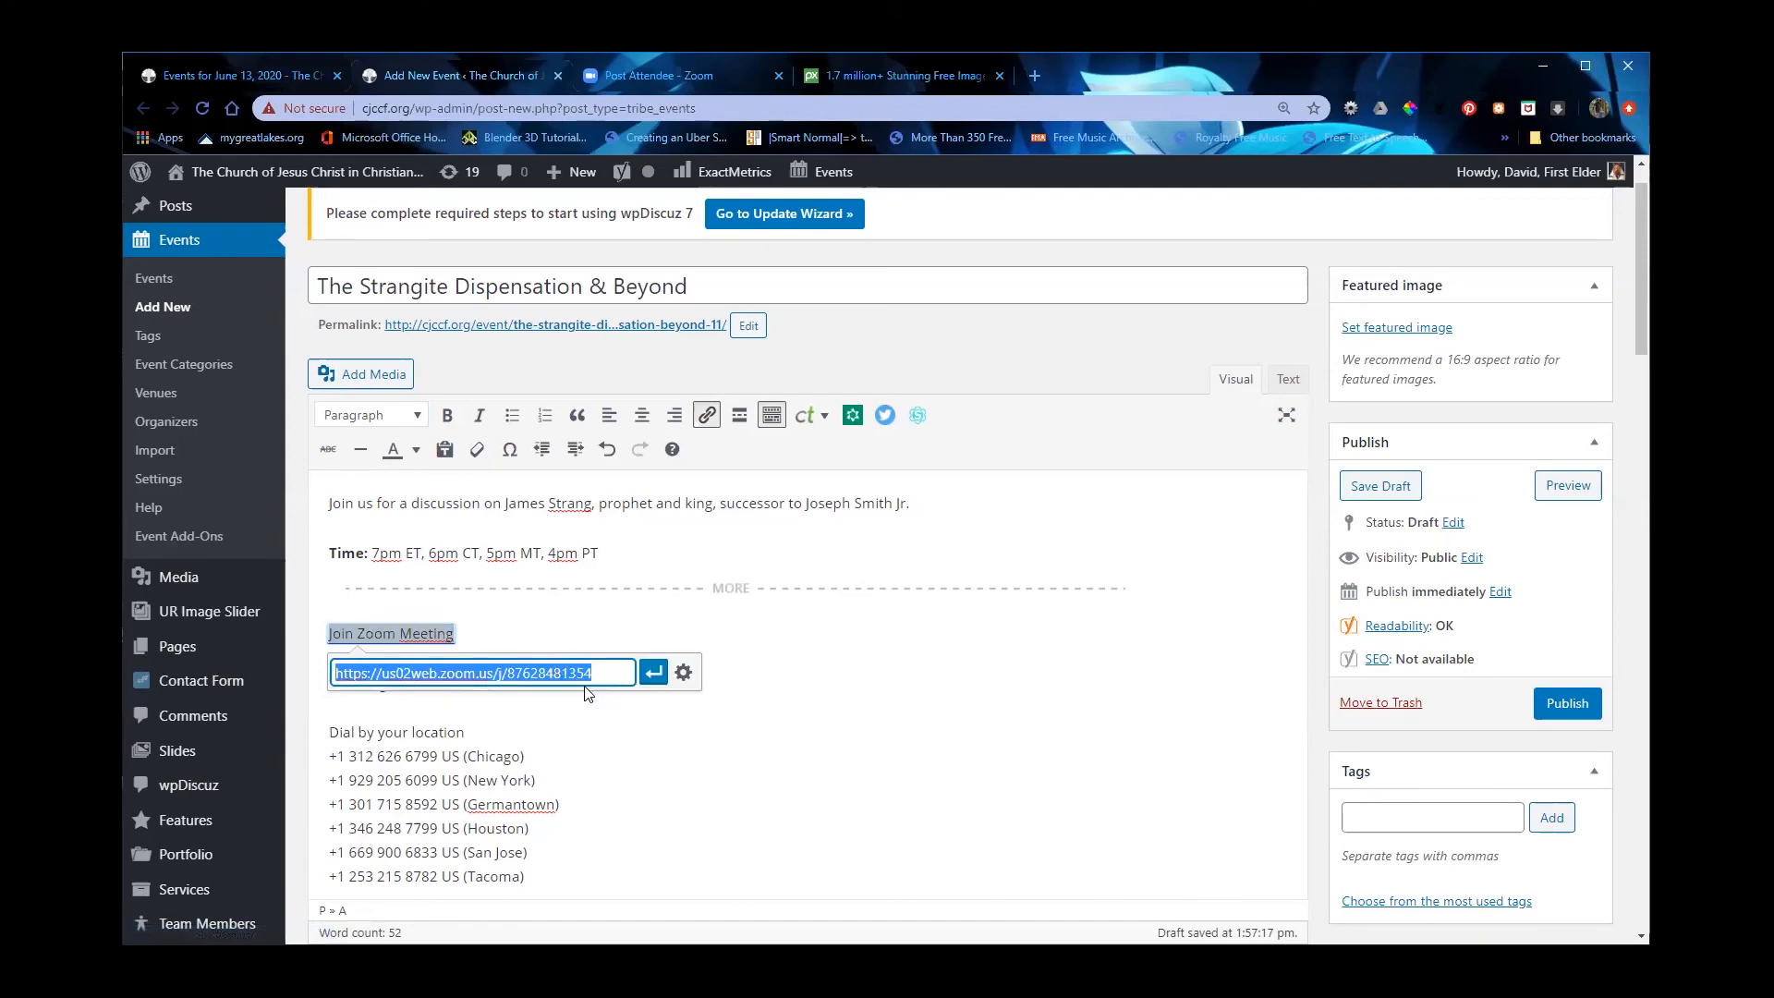
click(683, 672)
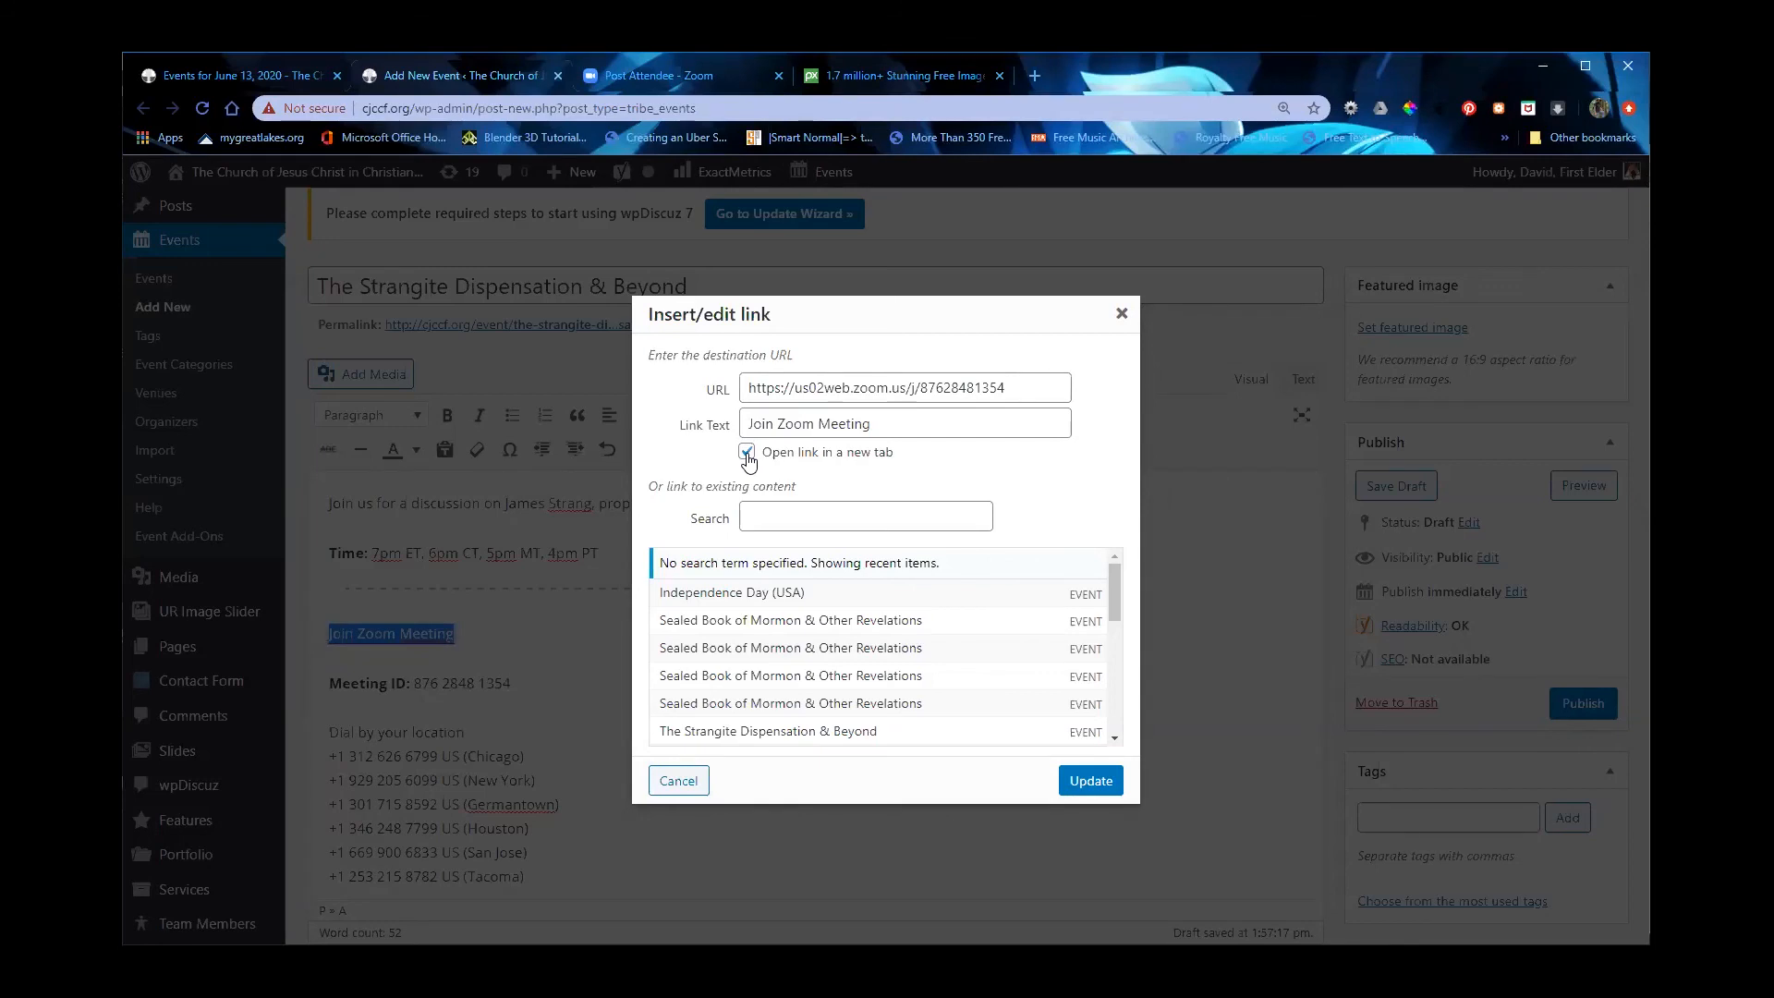
click(1090, 781)
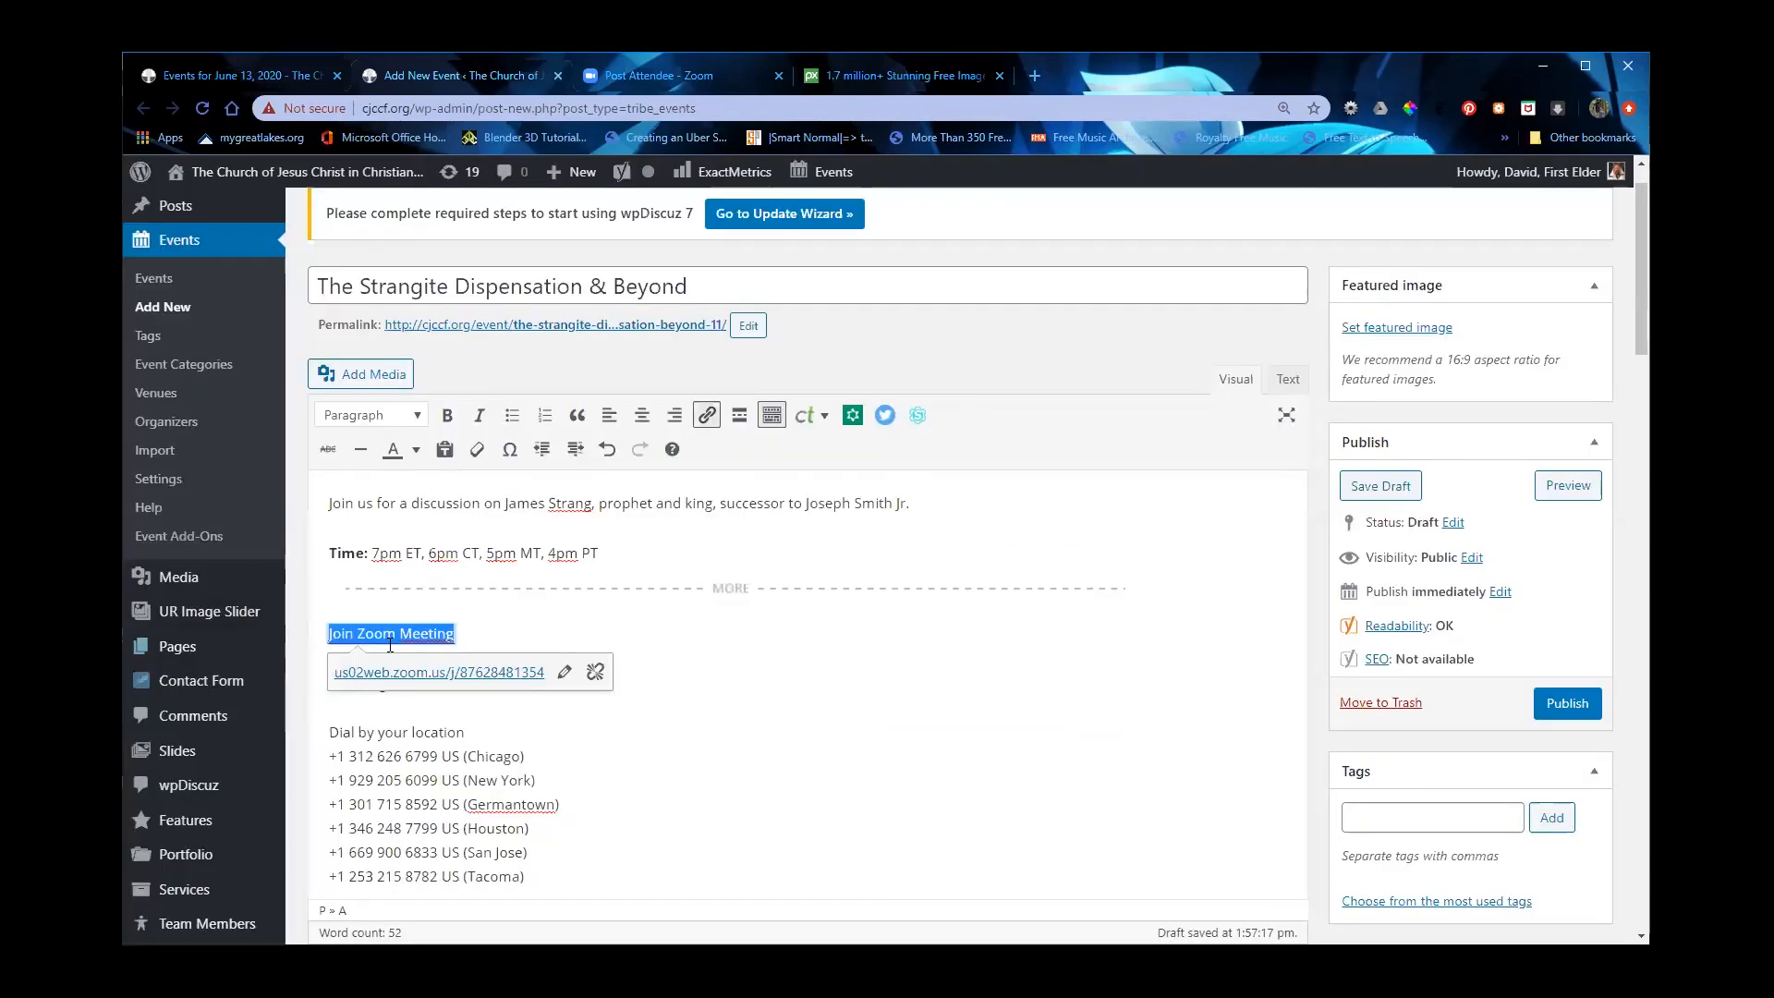
Step: Format the "Join Zoom Meeting" line in the event description as Heading 3
click(379, 633)
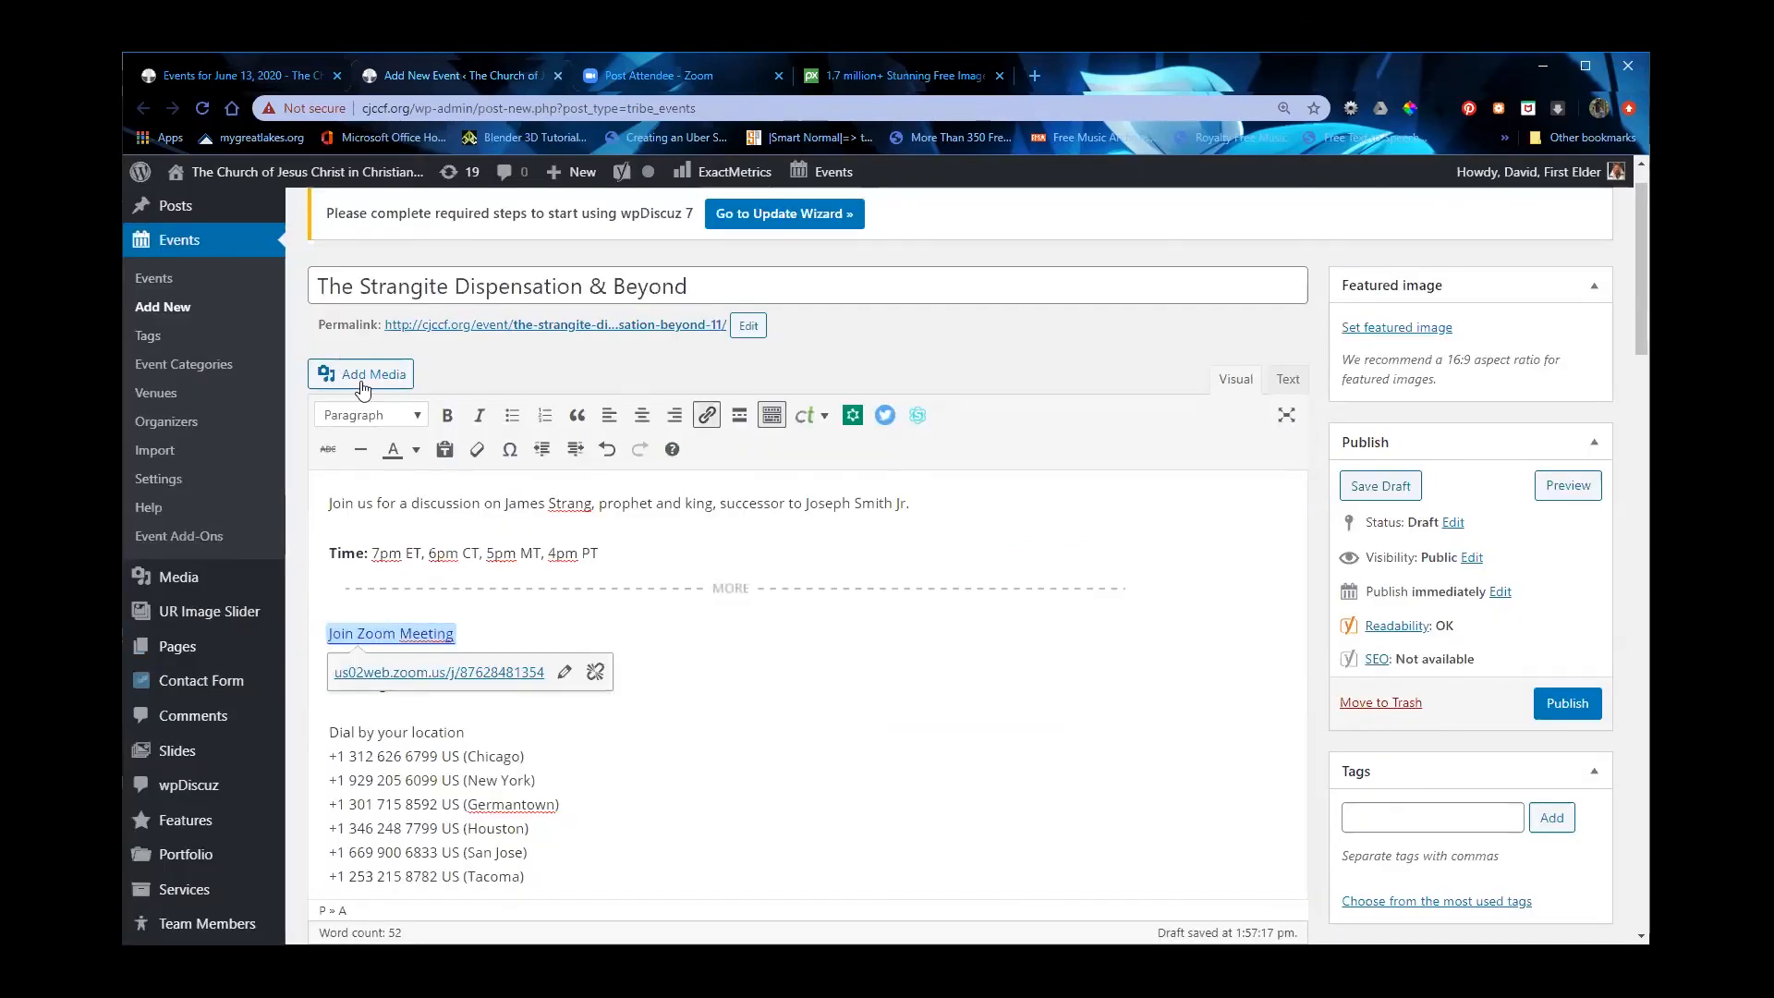
click(394, 423)
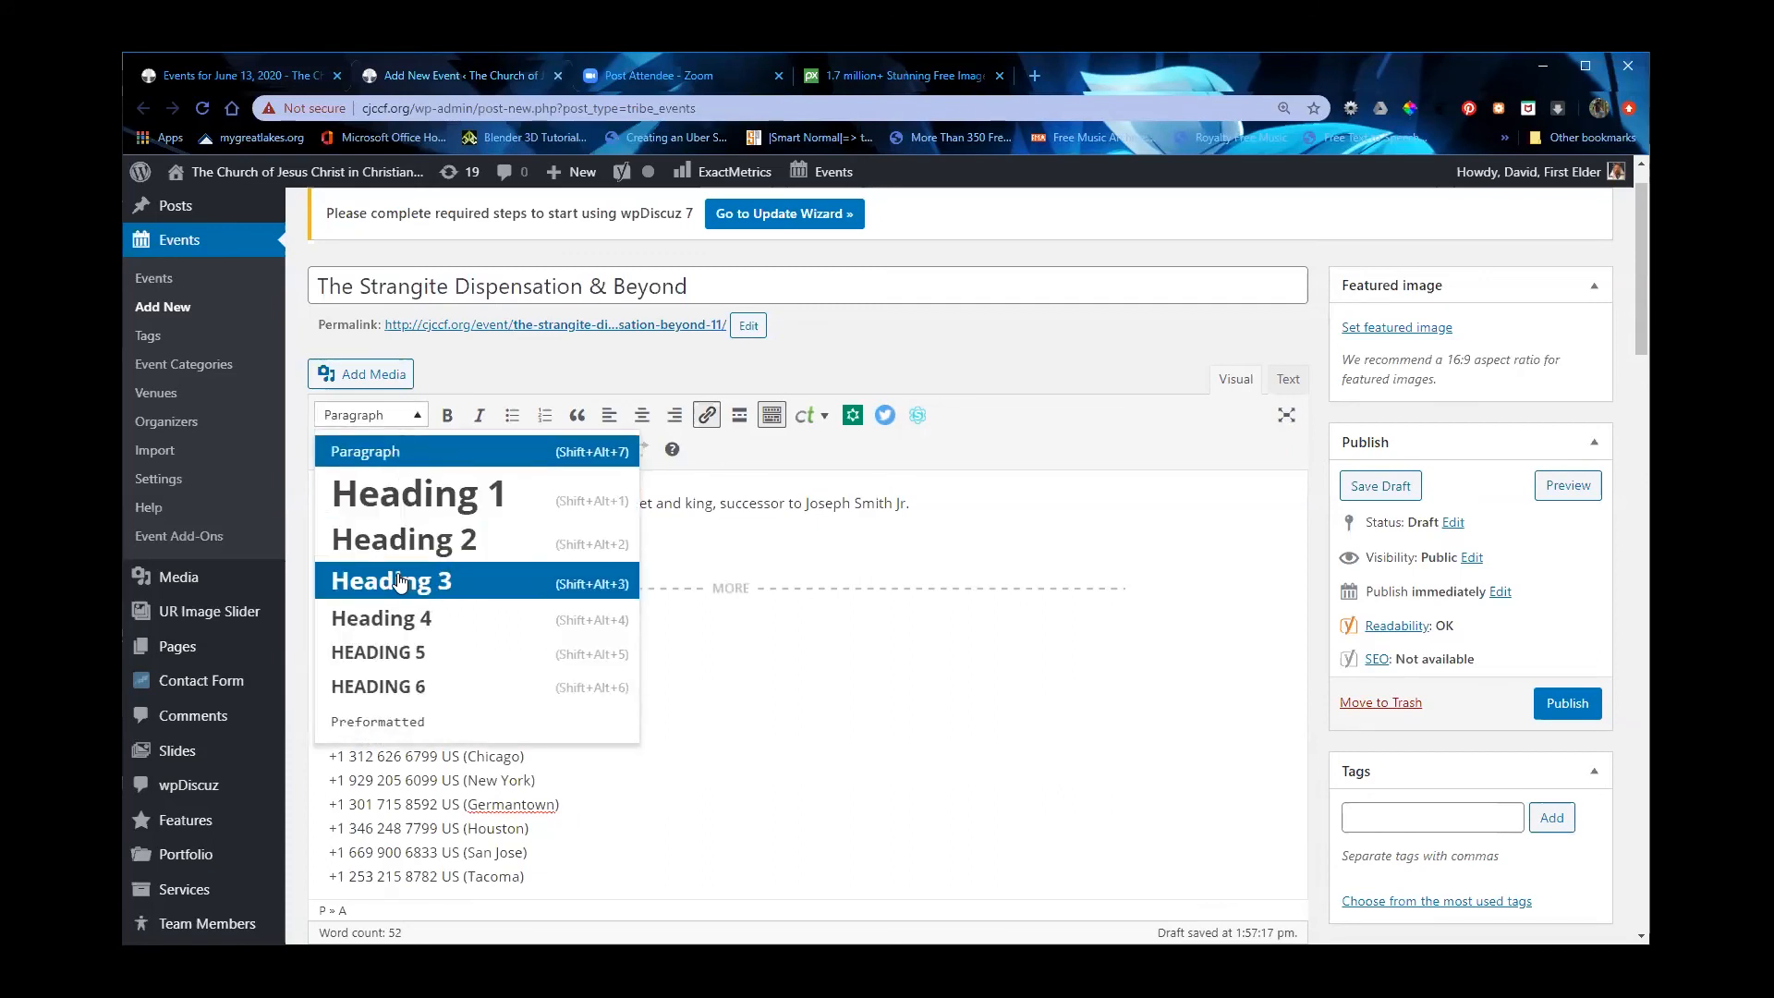
click(399, 574)
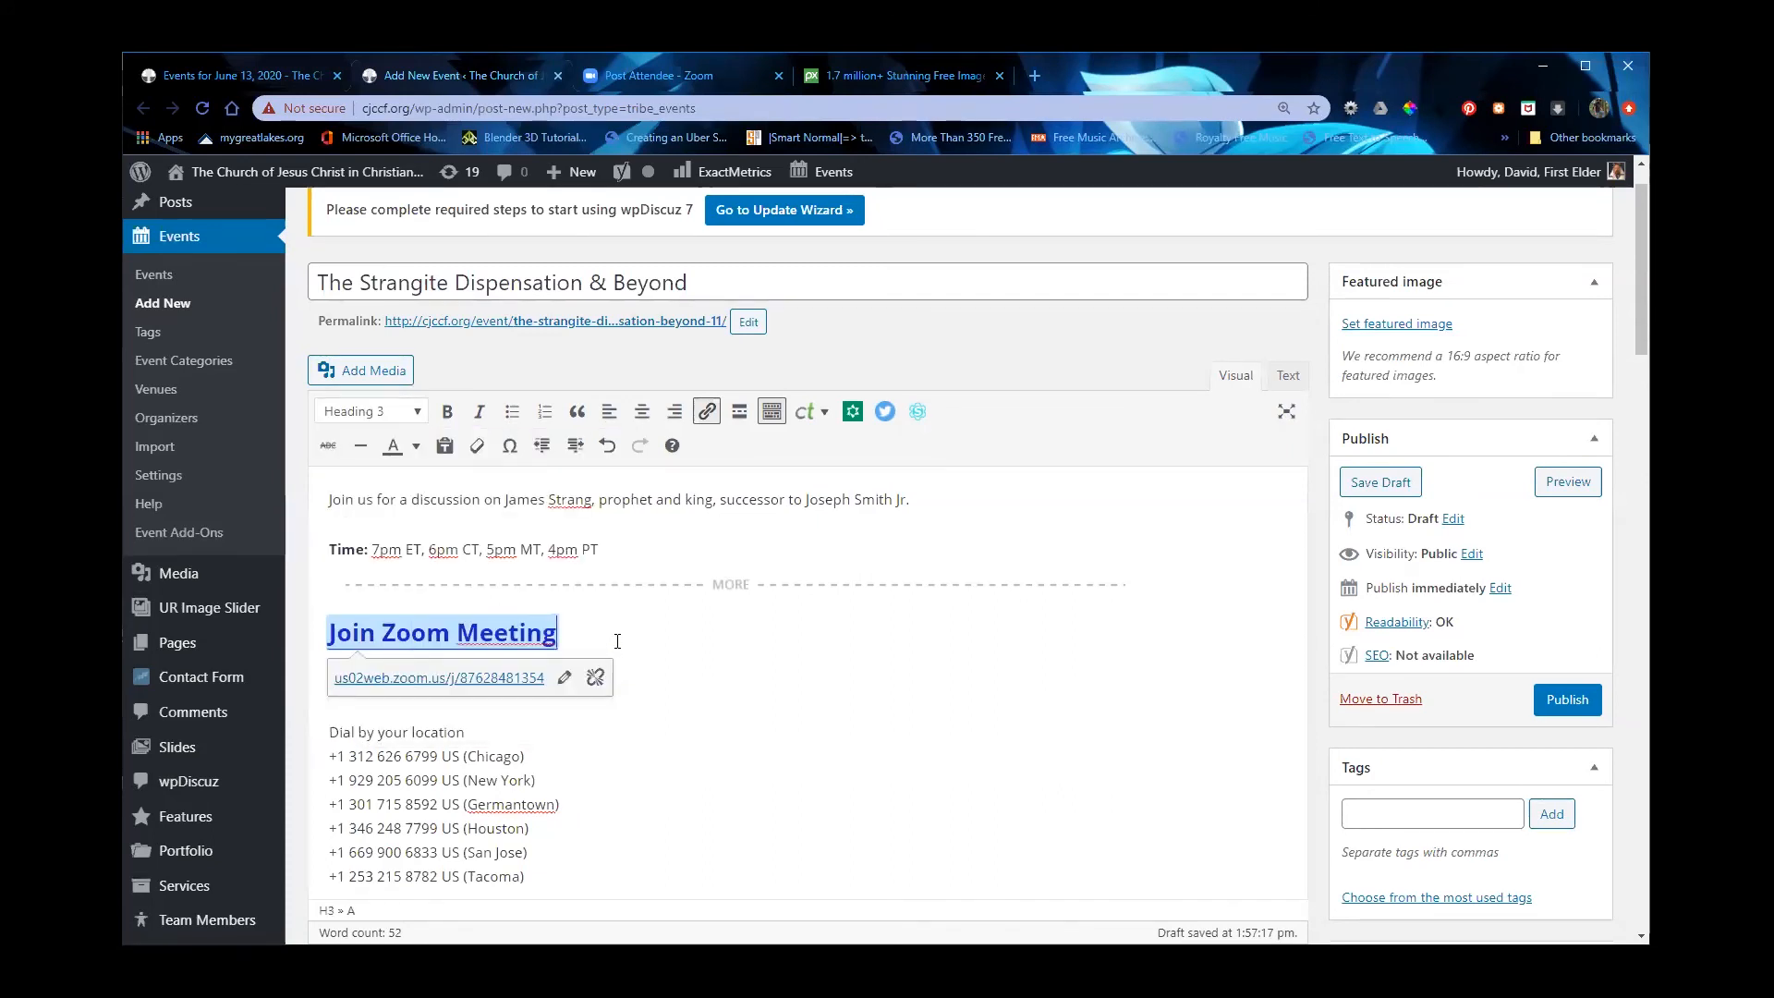
click(586, 736)
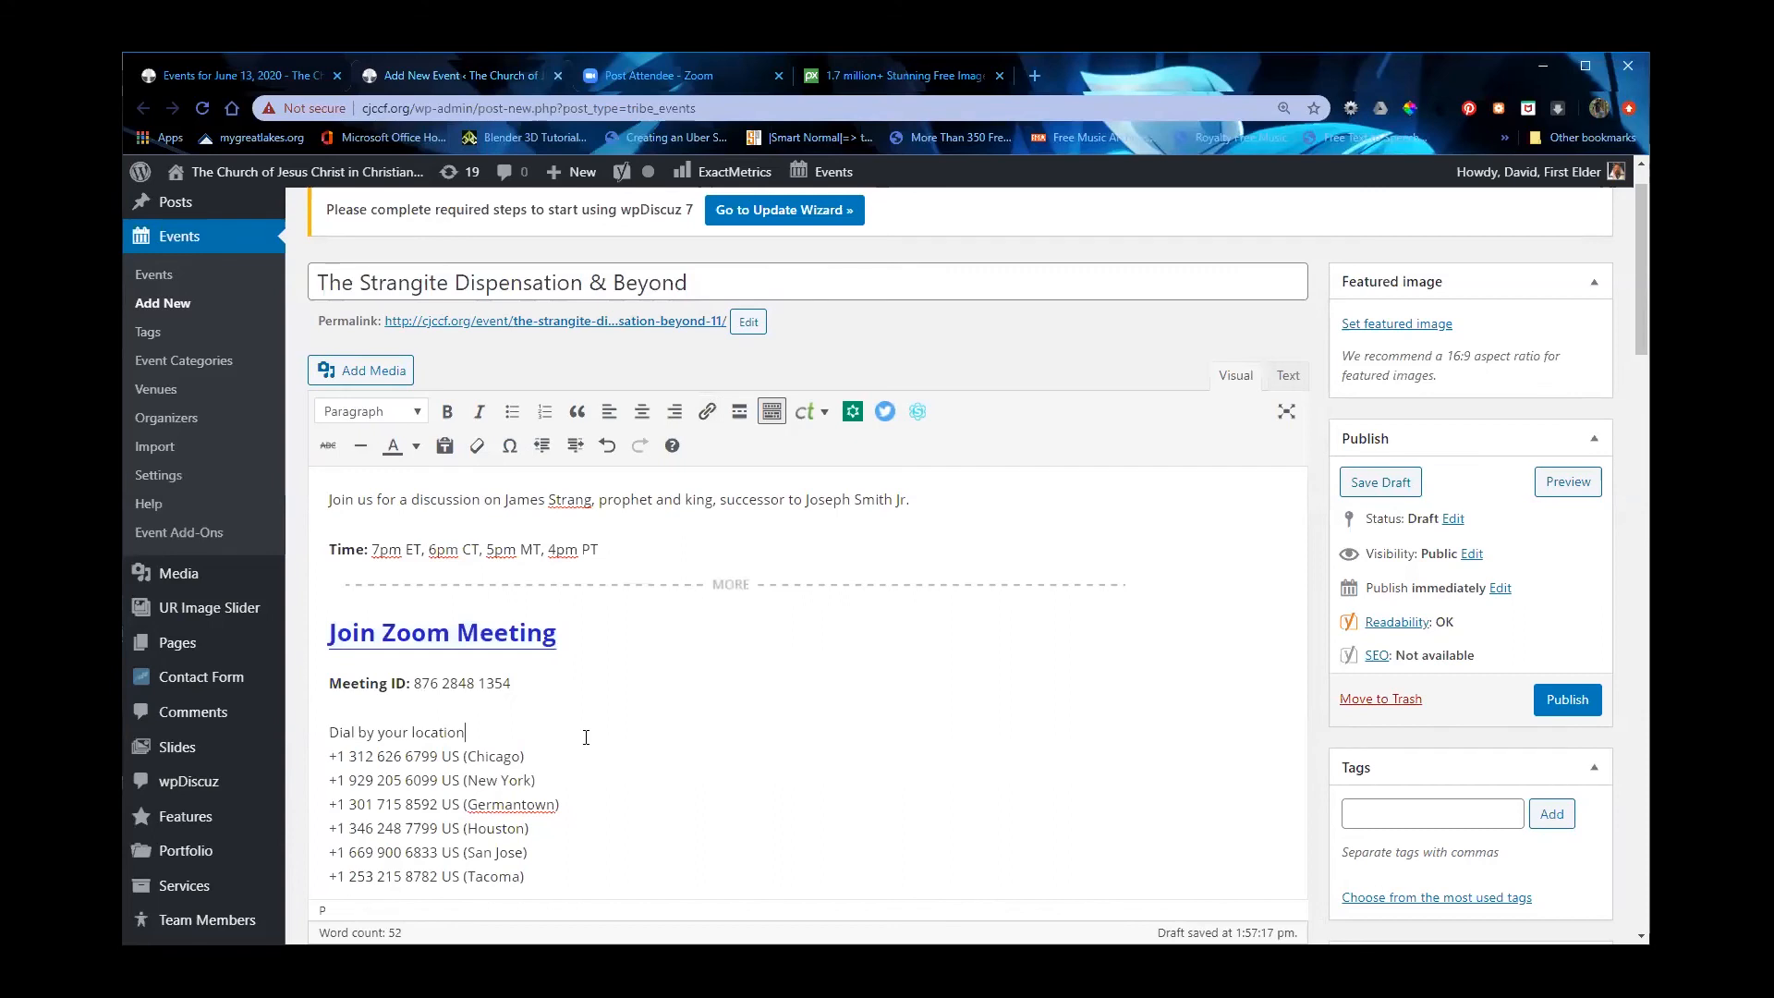
Step: Set the "Find your local number" link at the end of the description to open in a new tab
click(349, 549)
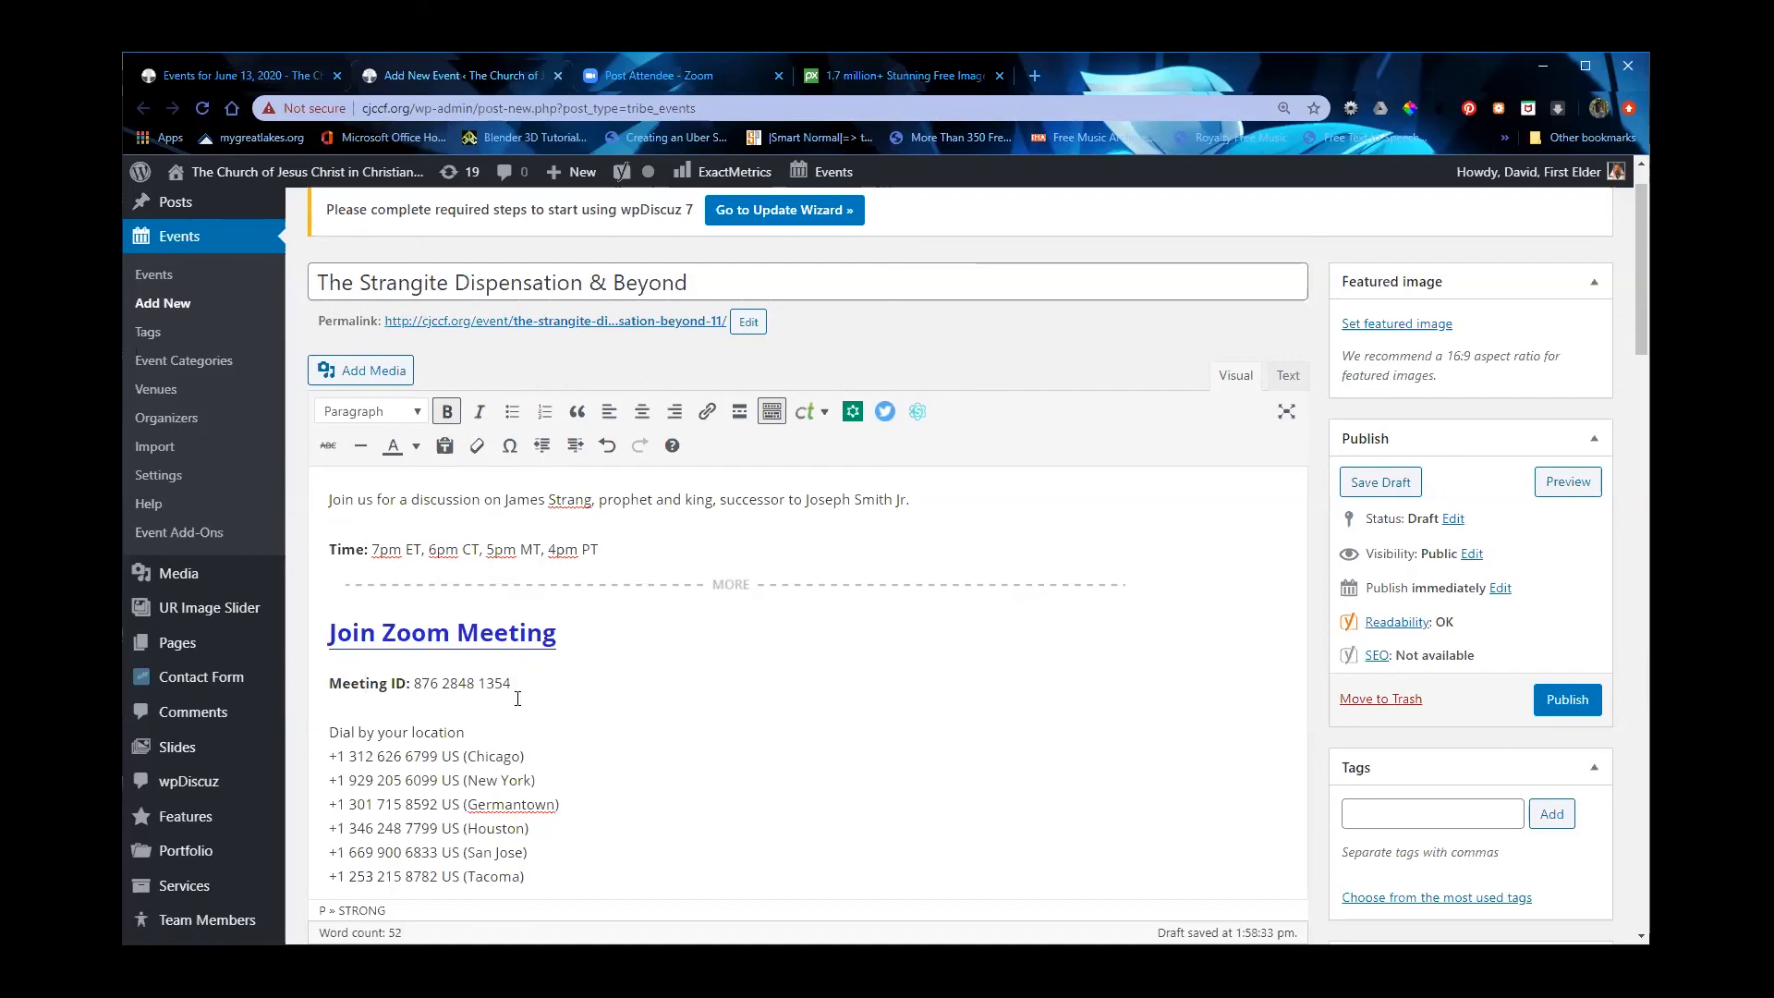
scroll(350, 557, down, 2)
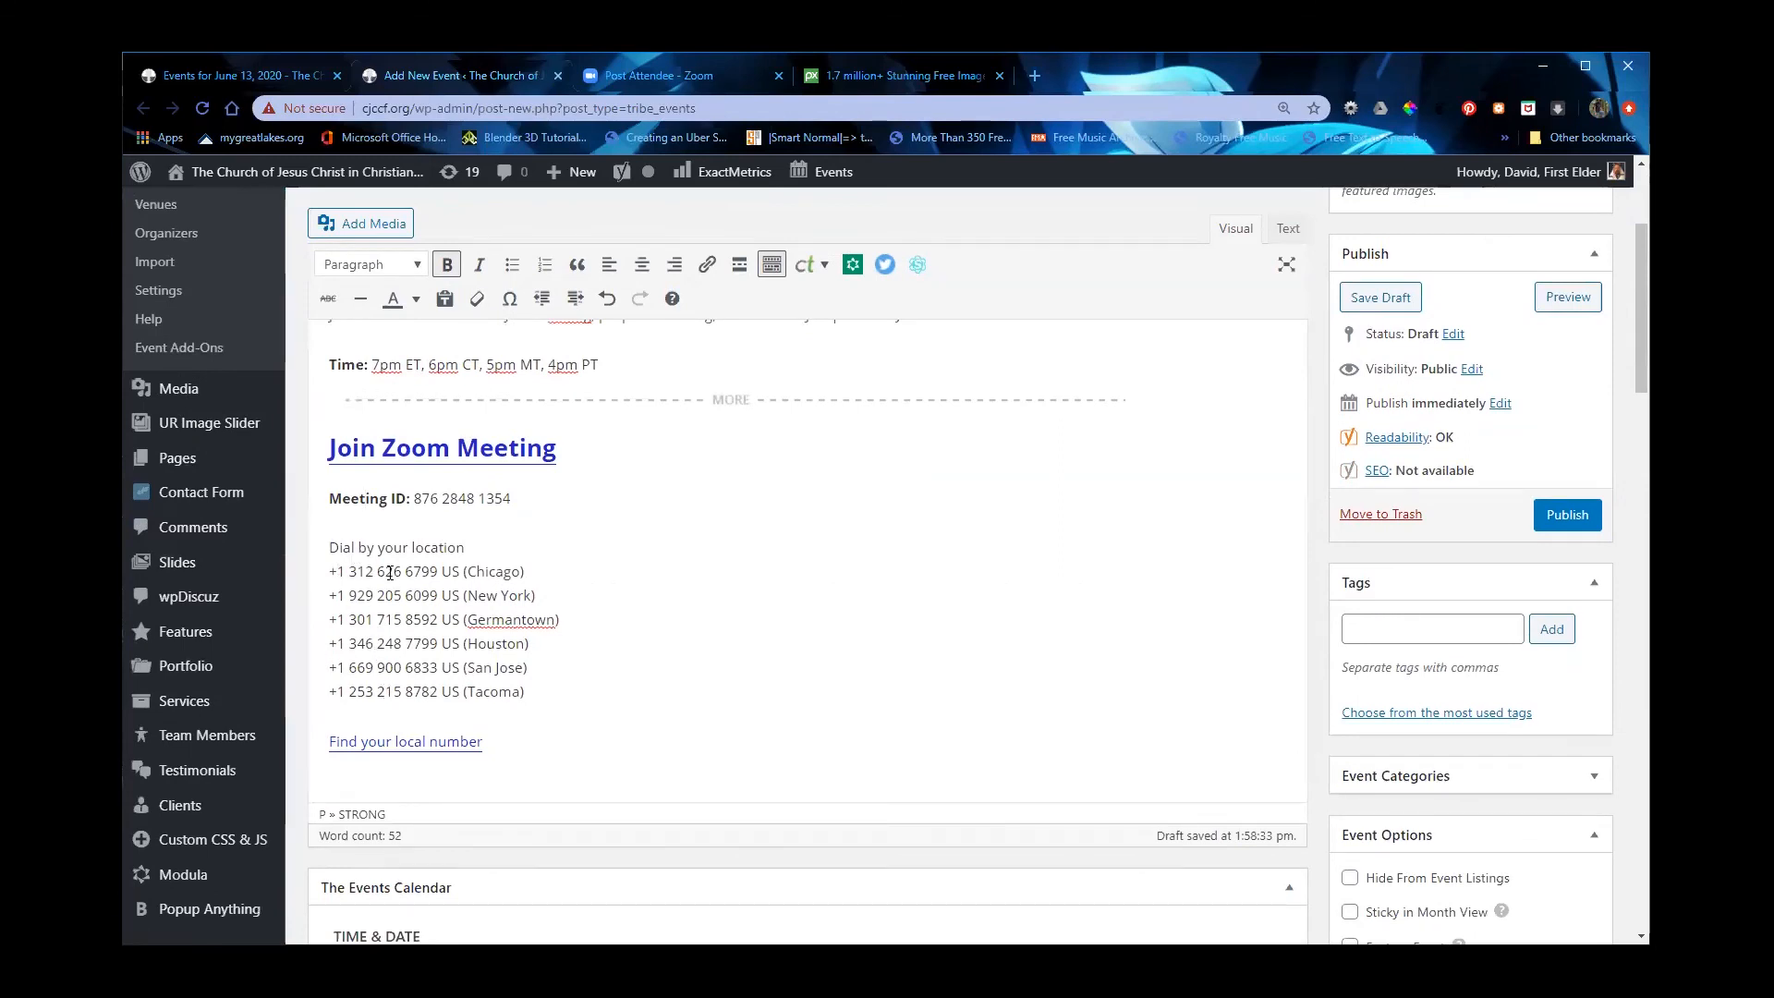
click(417, 747)
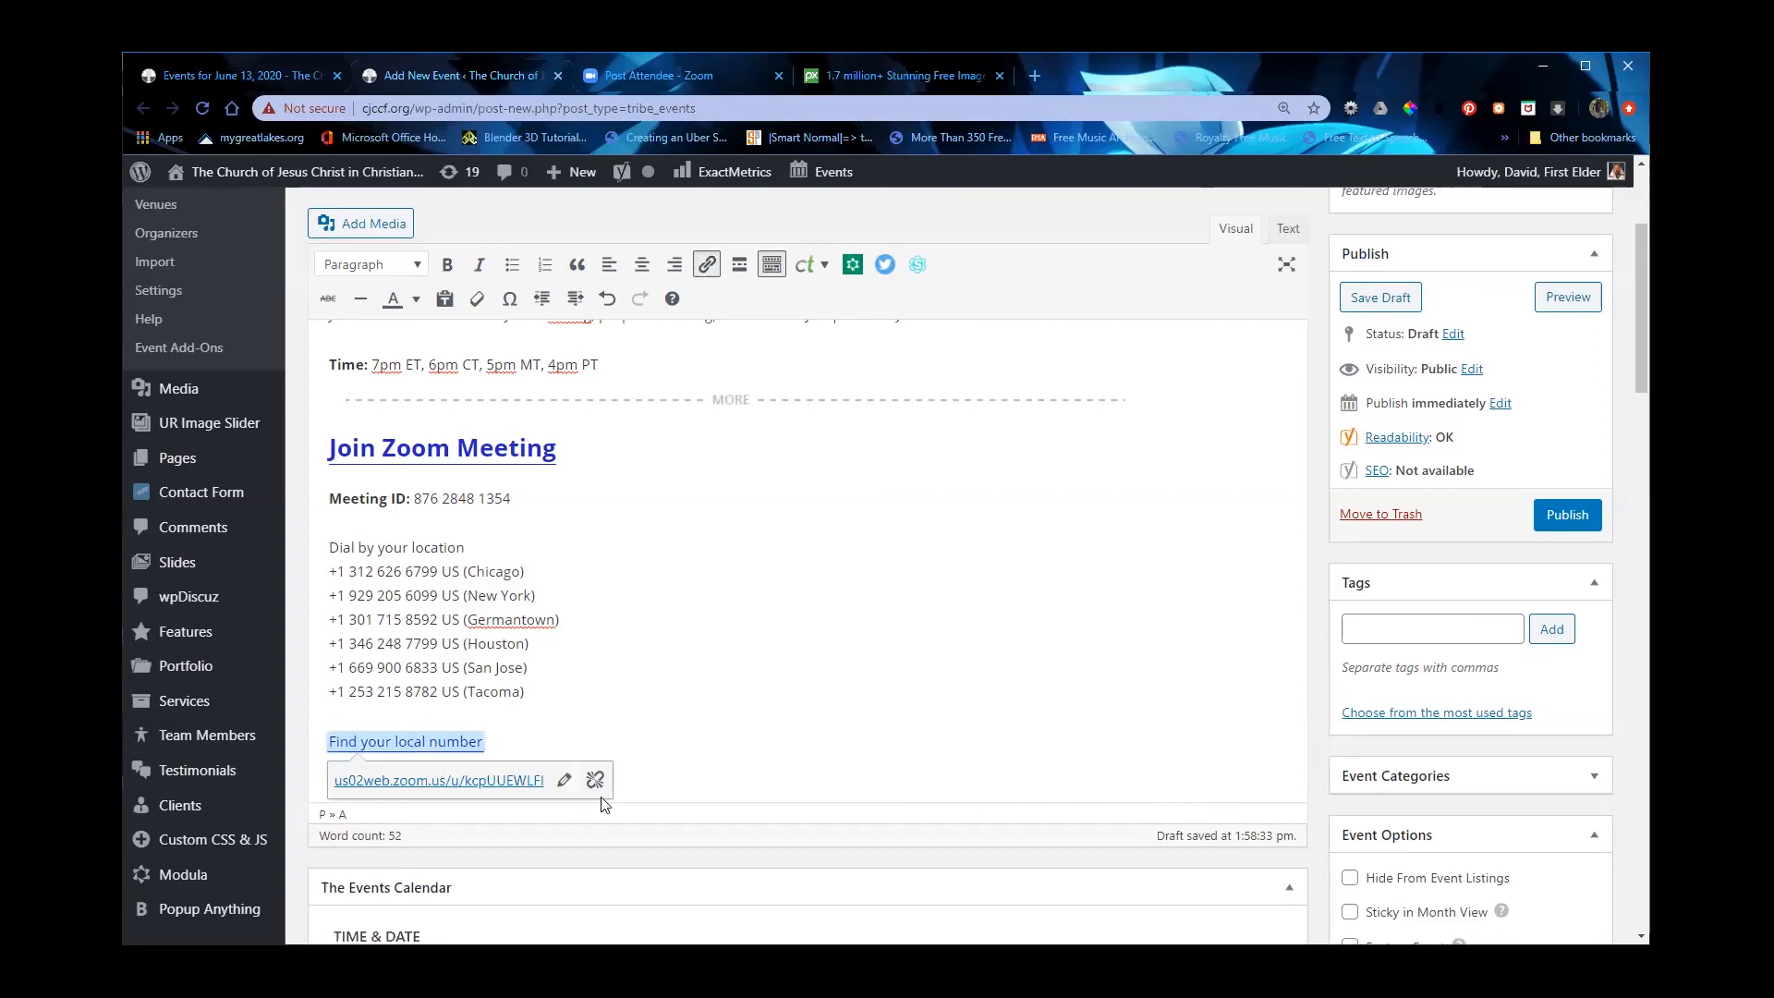
click(564, 781)
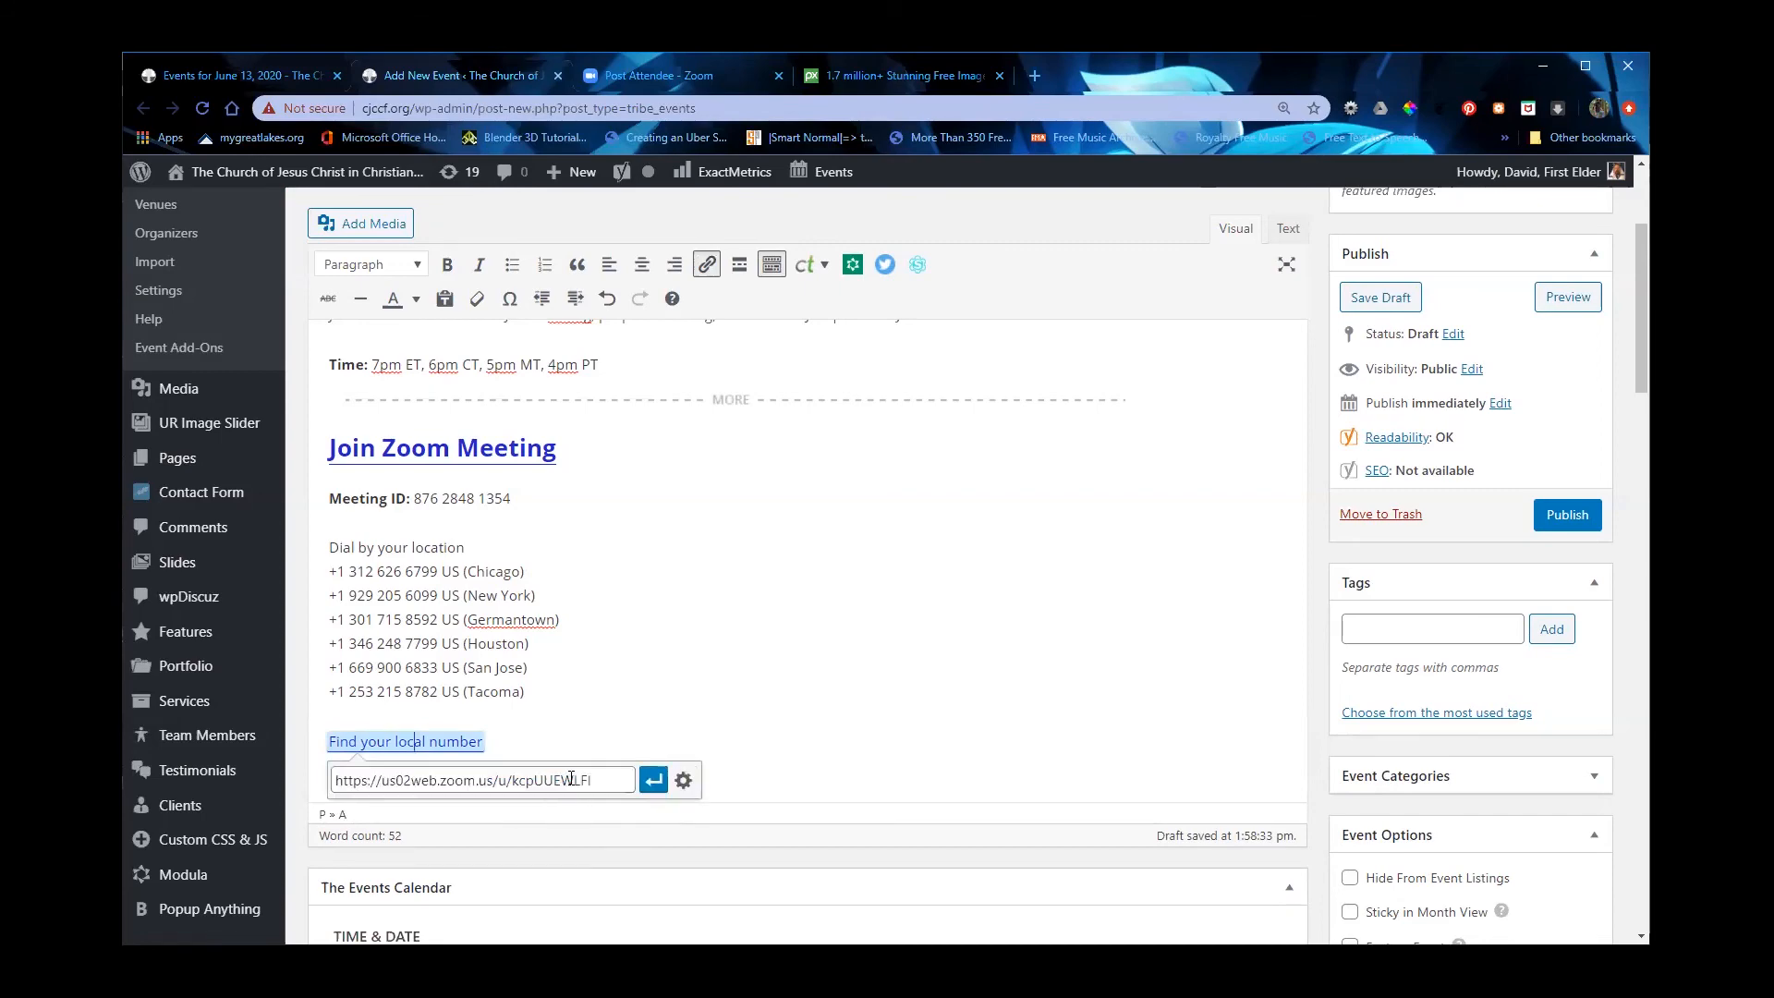
click(681, 780)
click(749, 455)
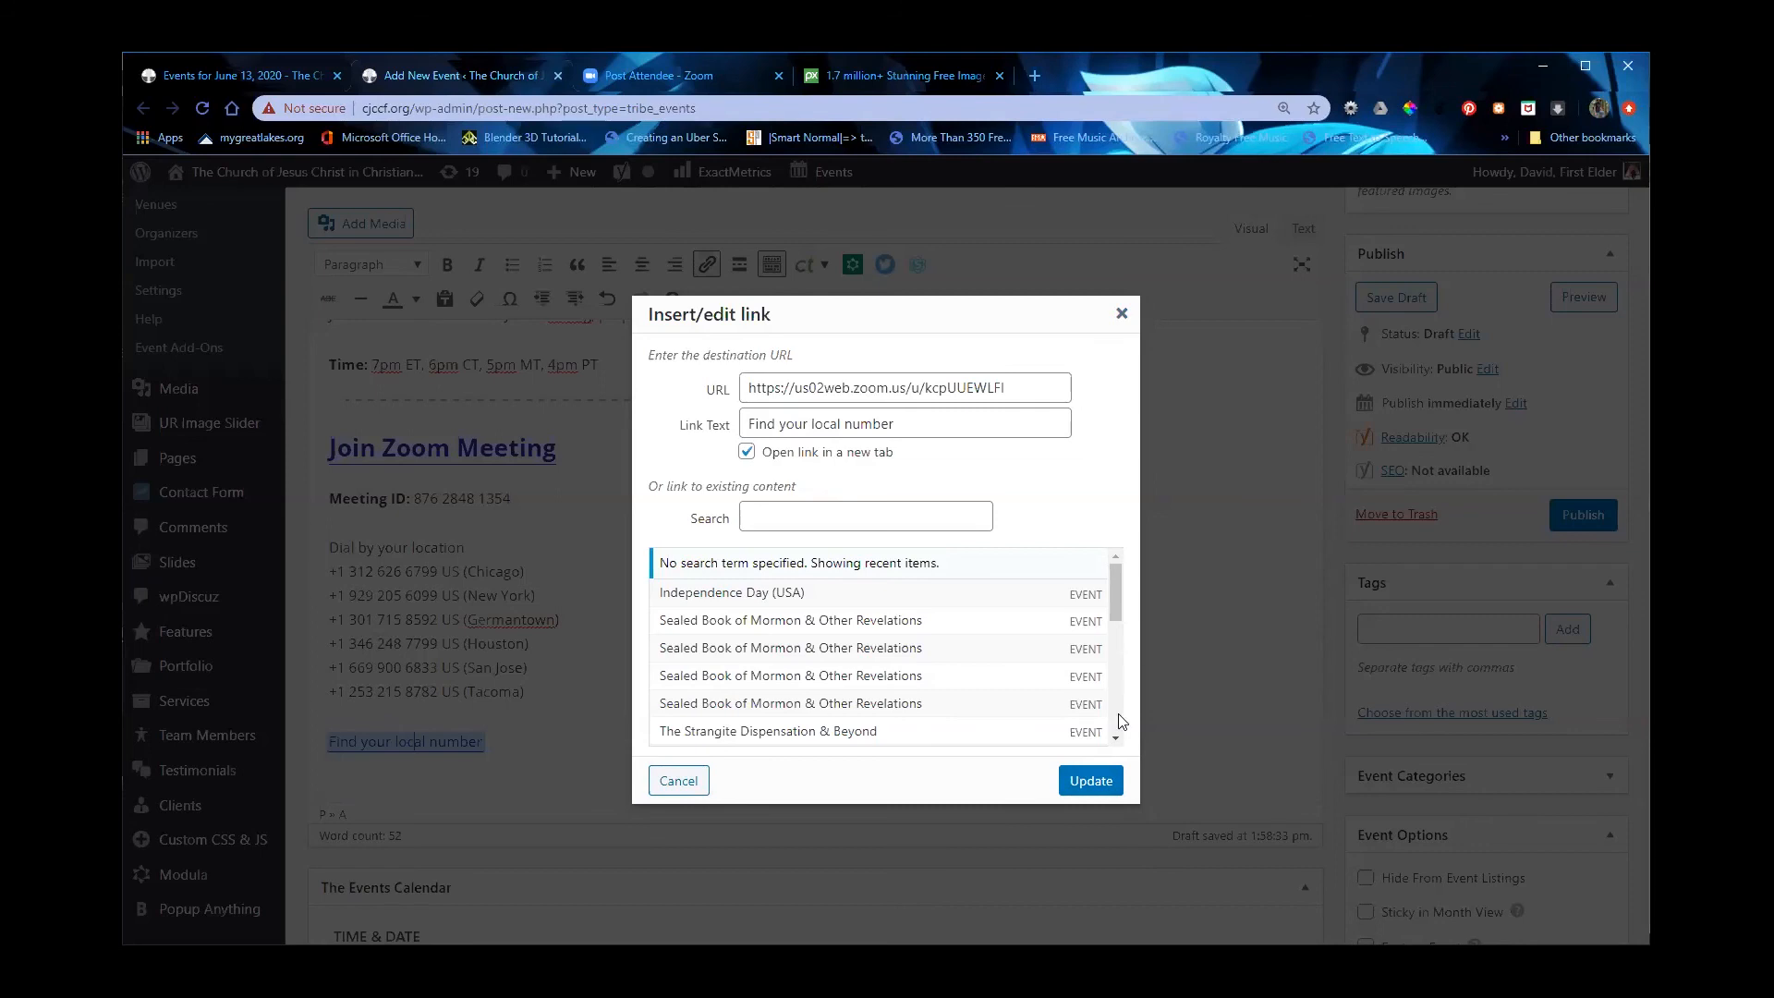
click(1090, 781)
scroll(518, 388, down, 6)
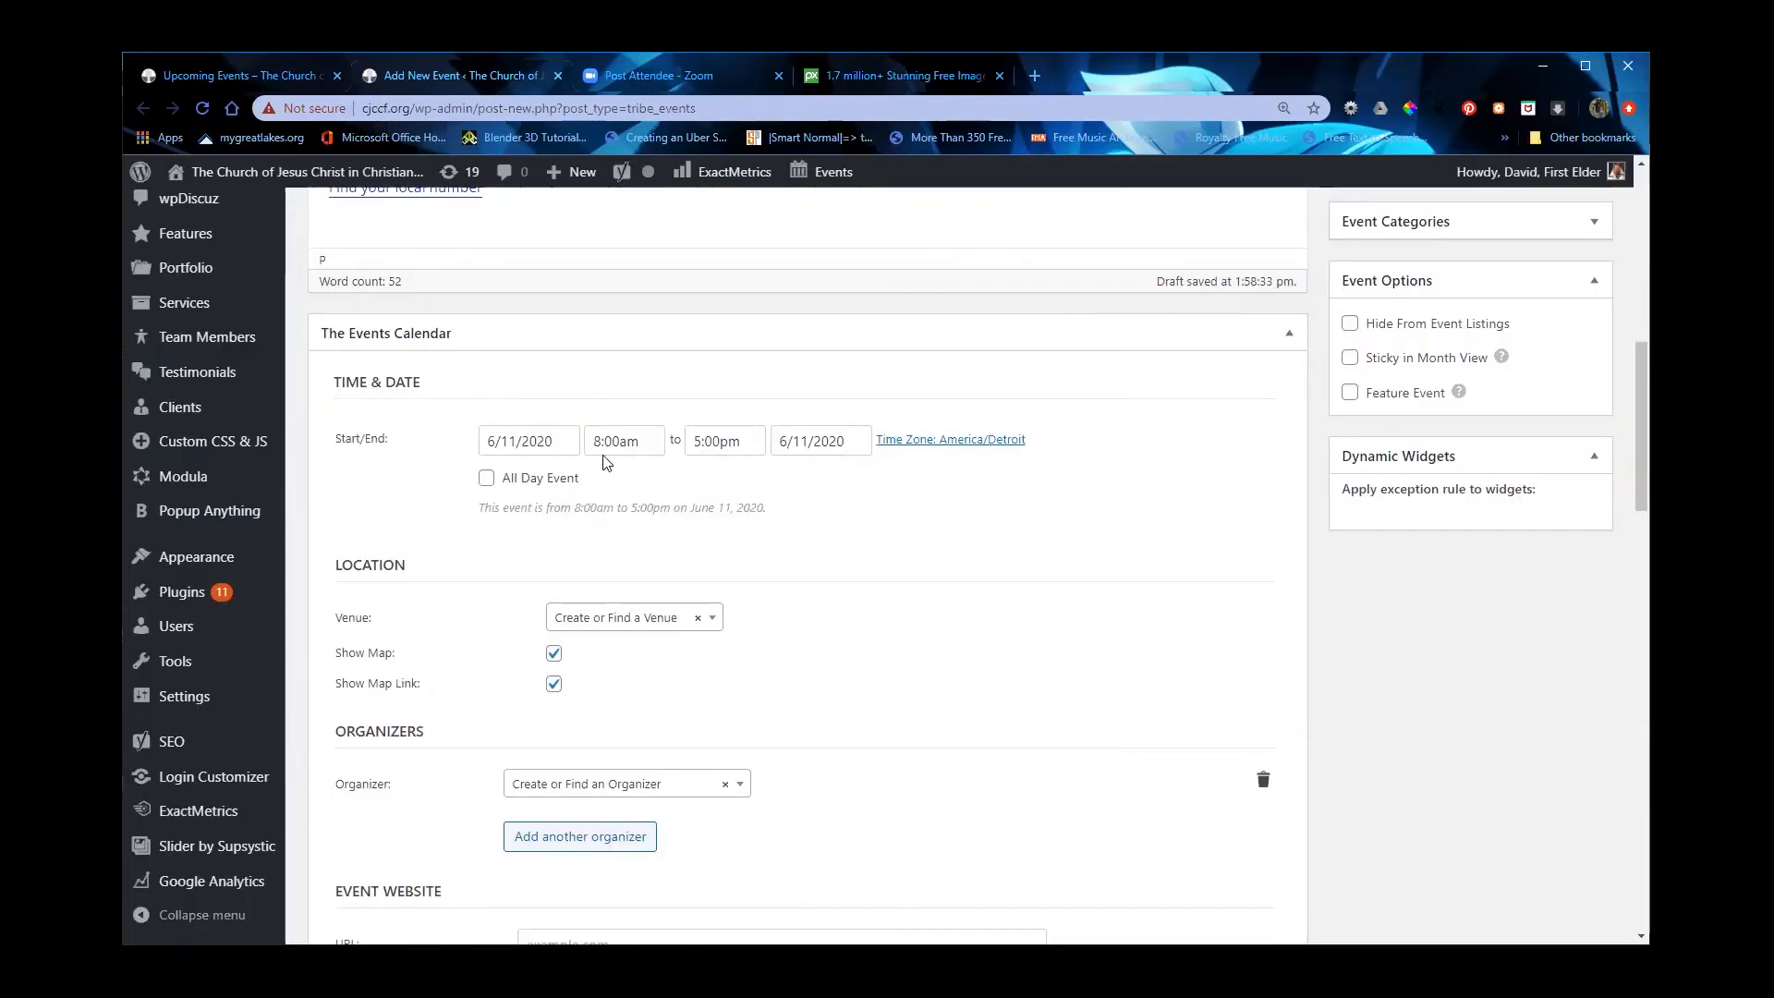
click(530, 450)
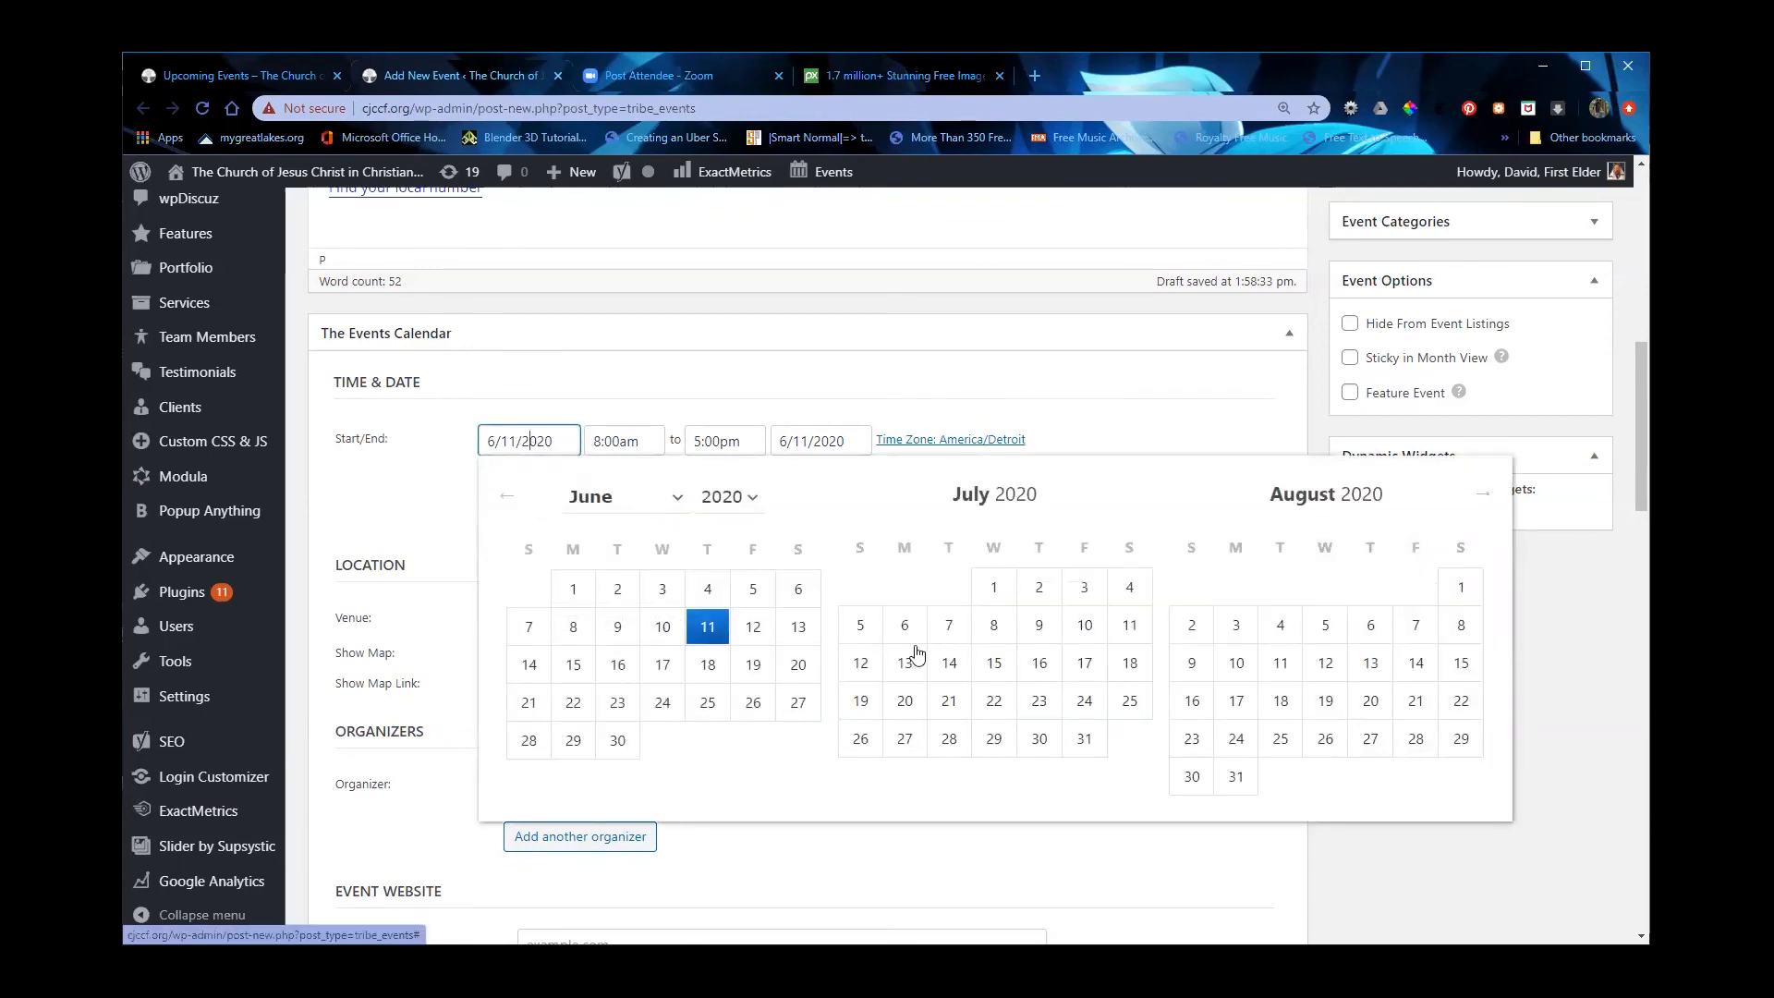
click(1484, 497)
click(1485, 498)
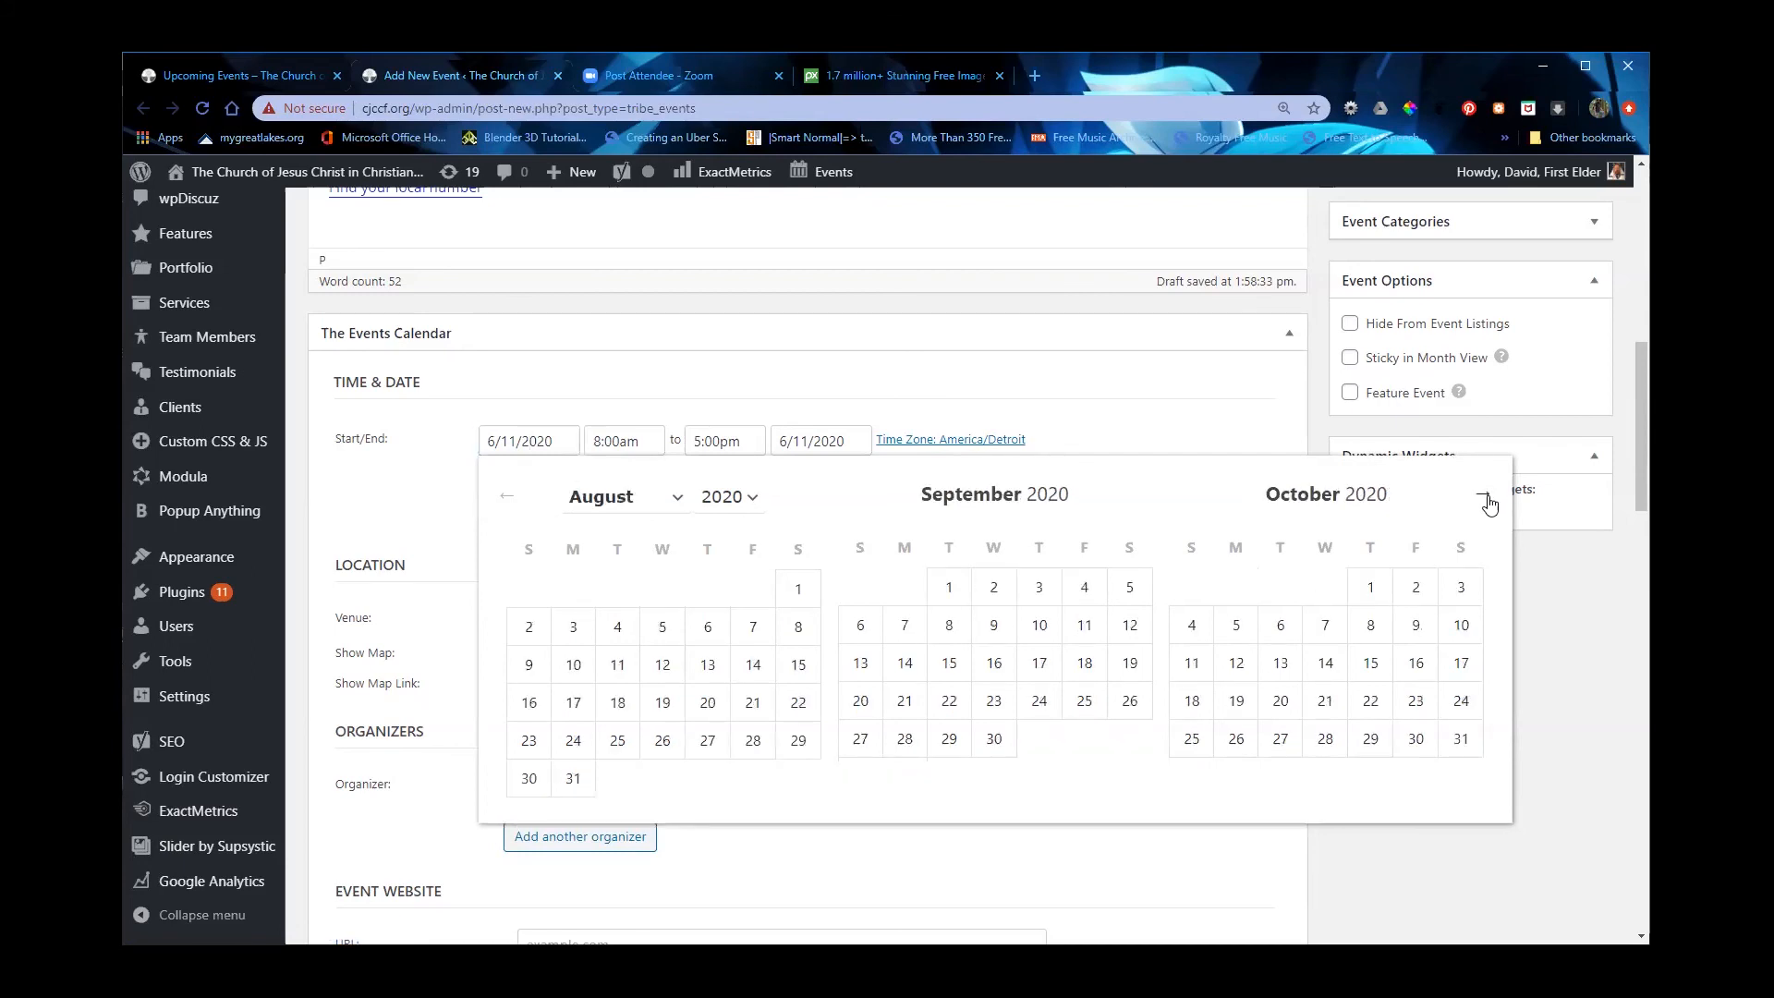
click(1484, 498)
click(1485, 498)
click(1484, 498)
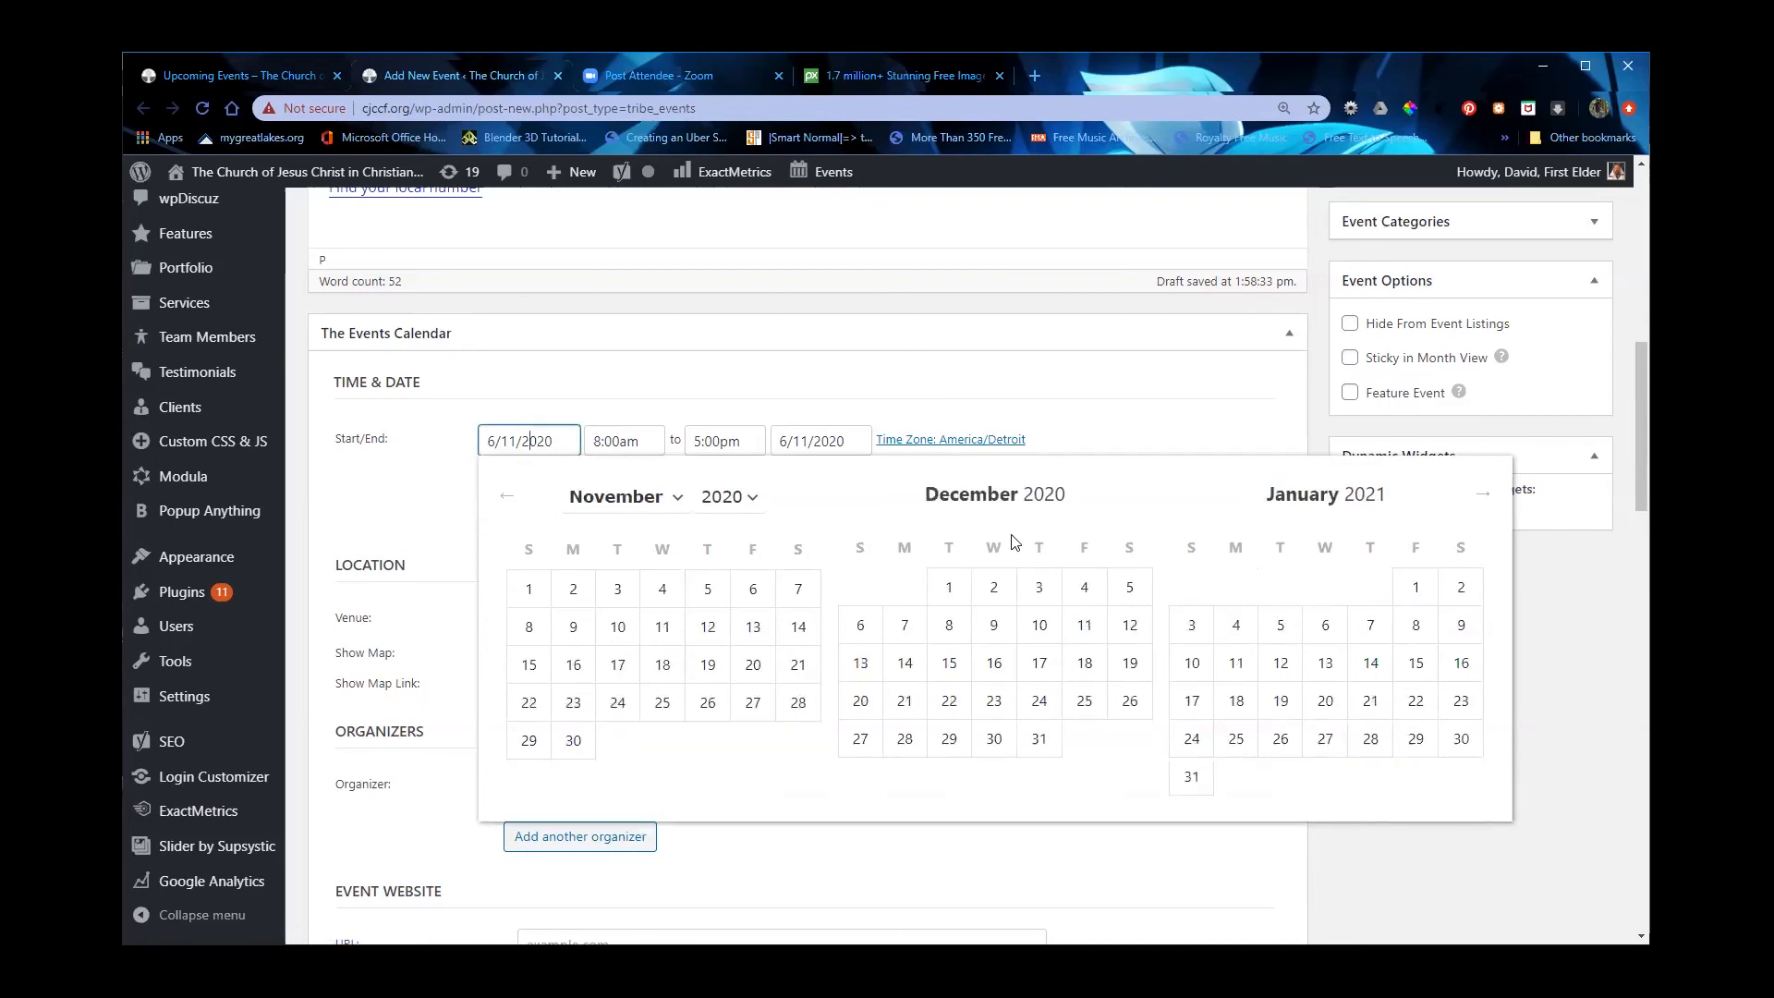
Step: Schedule the event for 7/18/2020, starting at 7:00pm and ending at 8:00pm
click(523, 441)
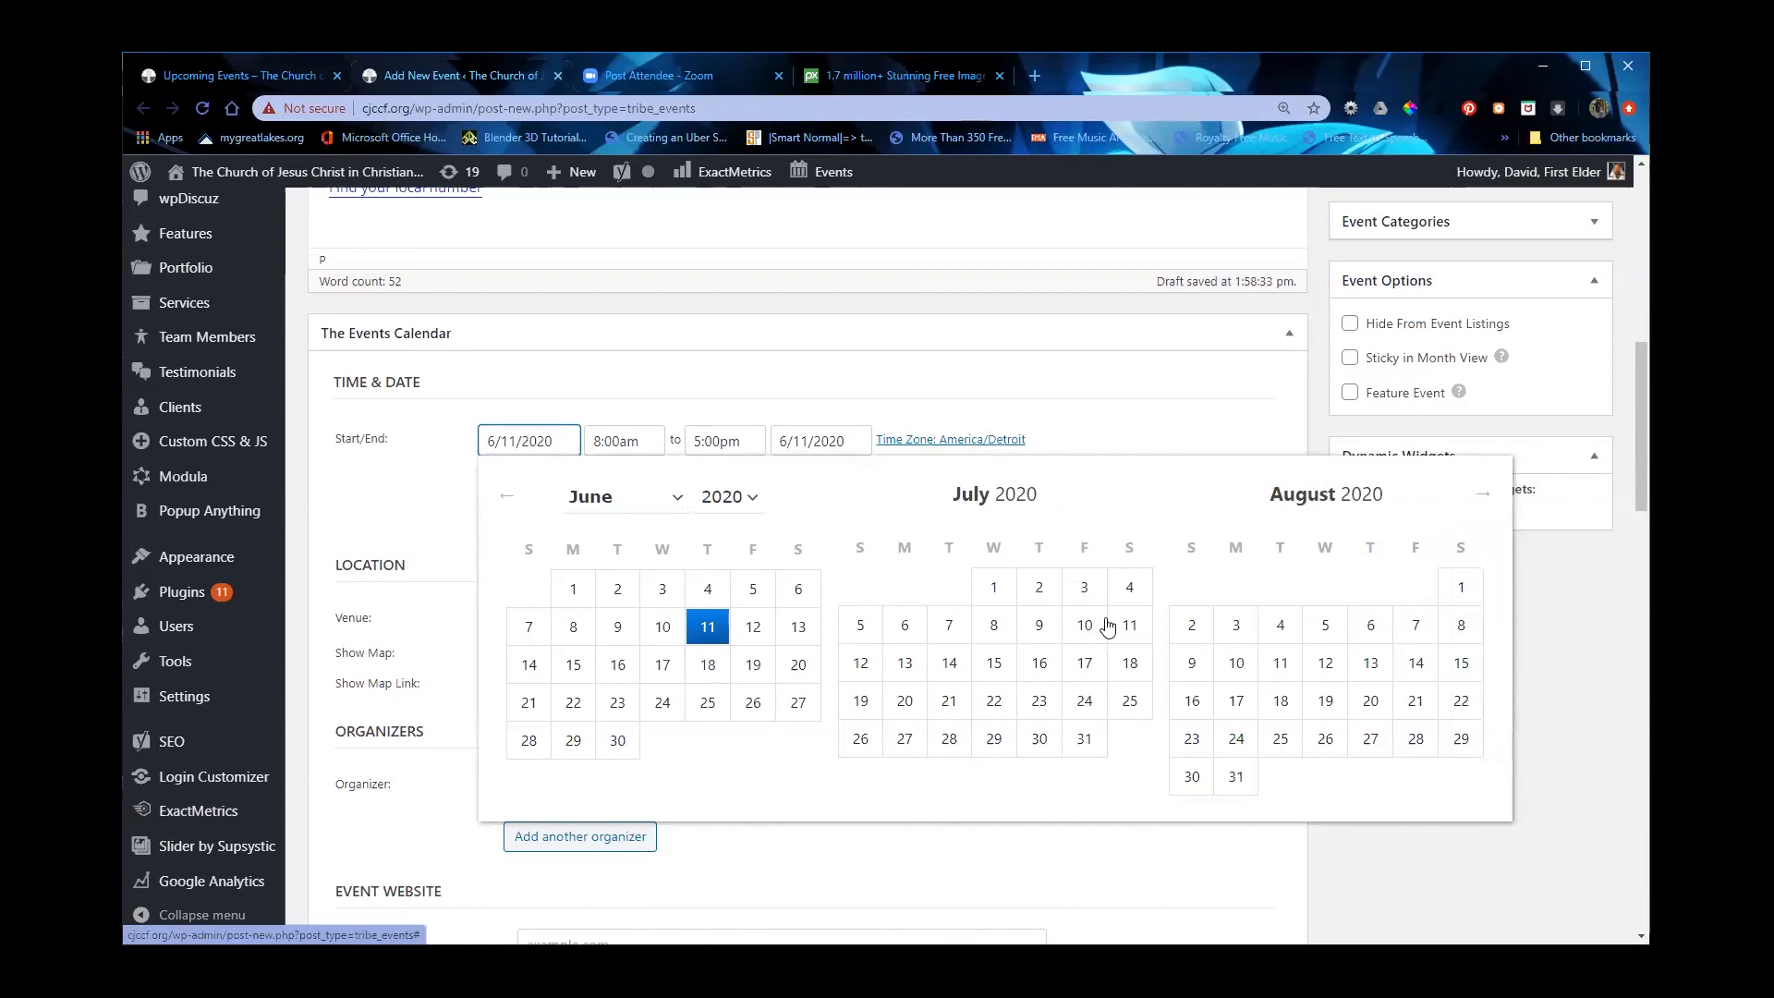
click(1130, 664)
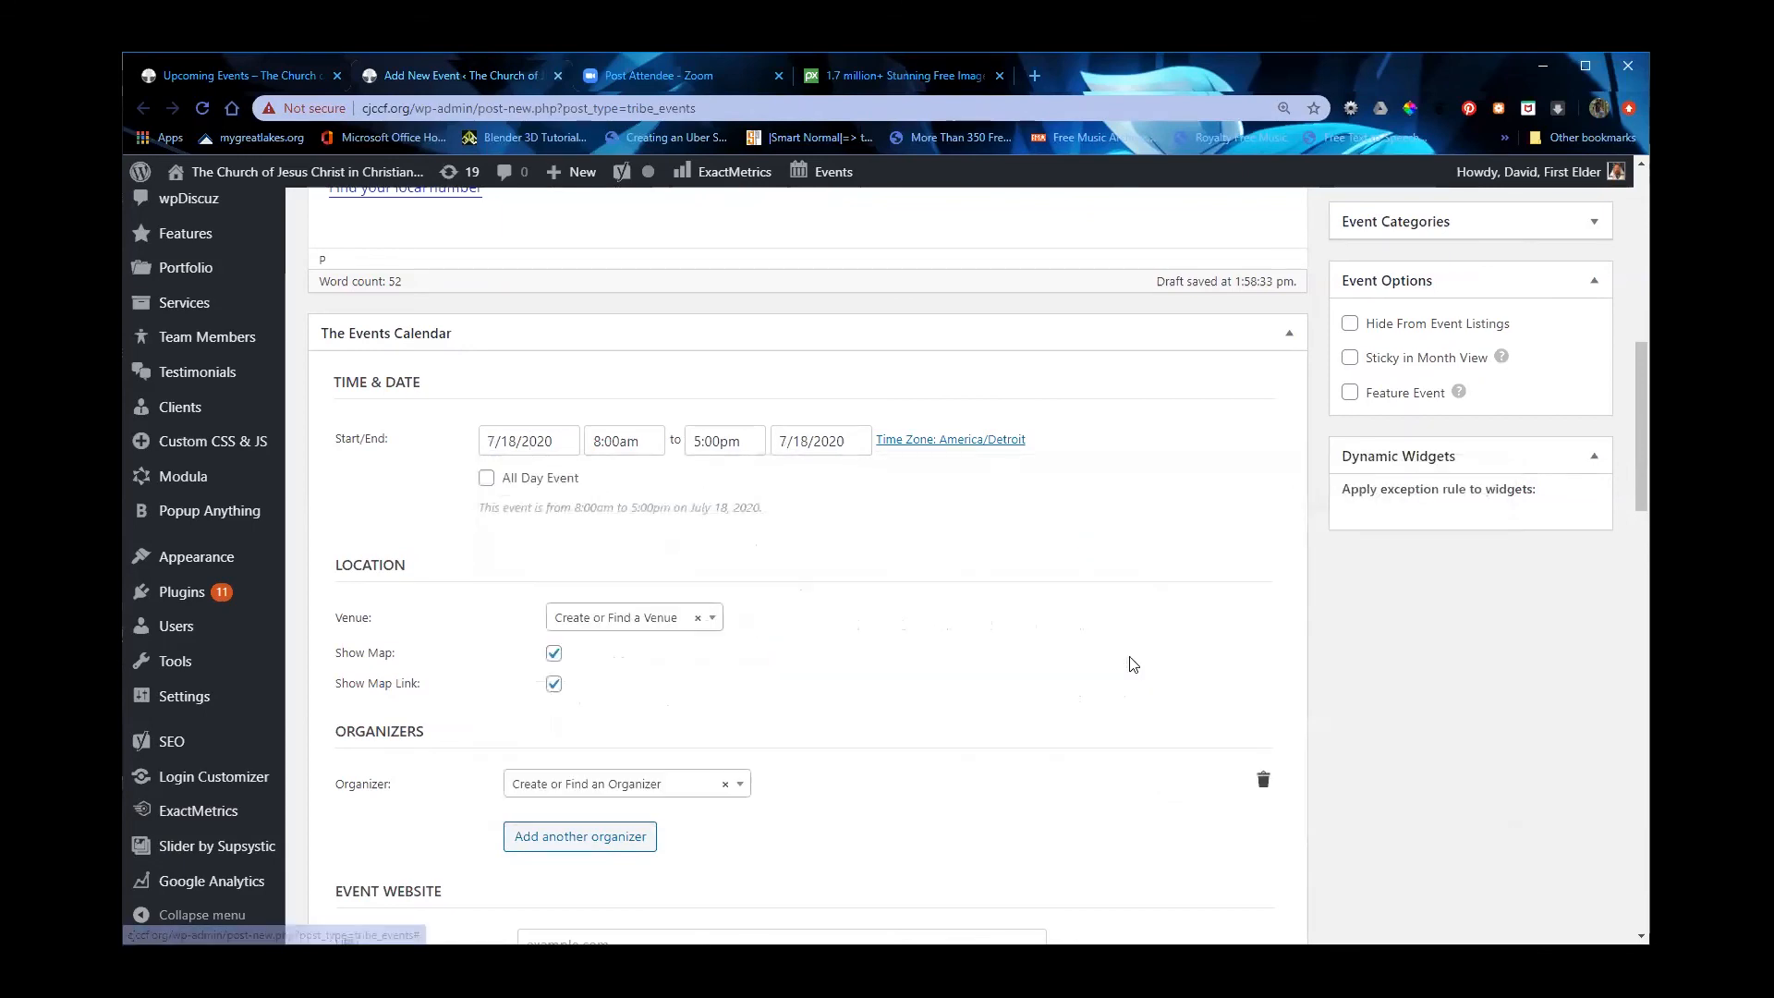
click(621, 440)
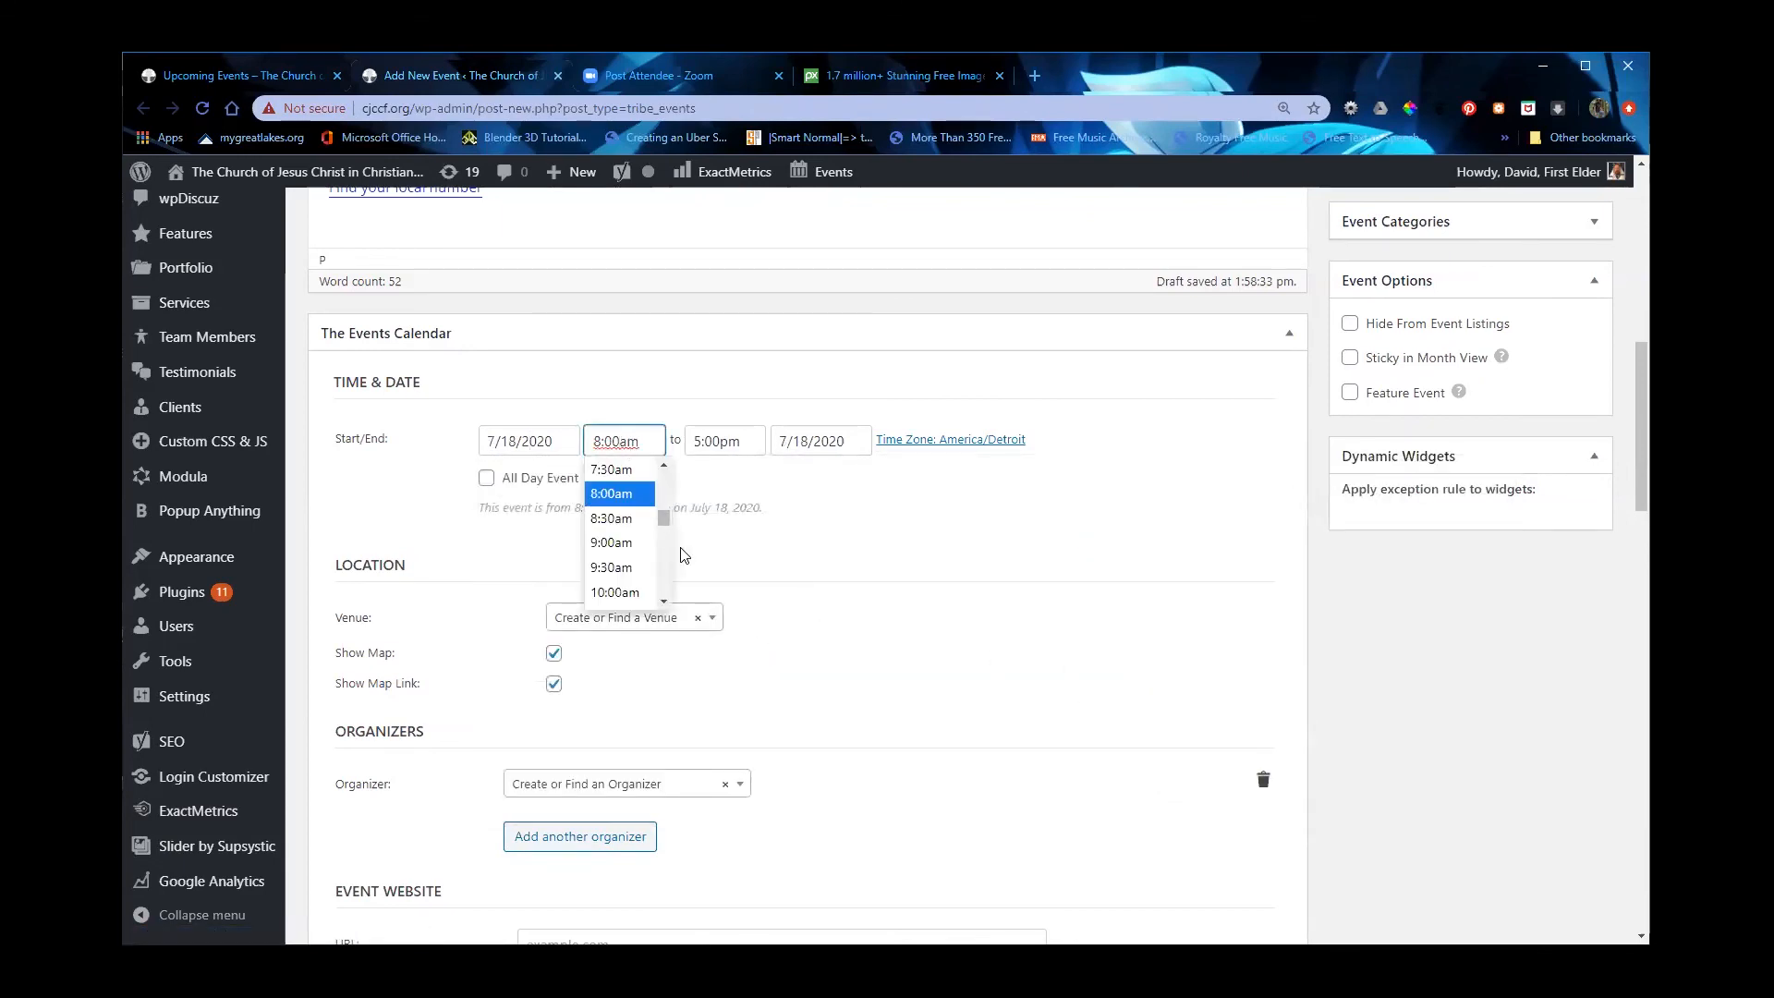
scroll(668, 555, down, 2)
scroll(668, 554, down, 5)
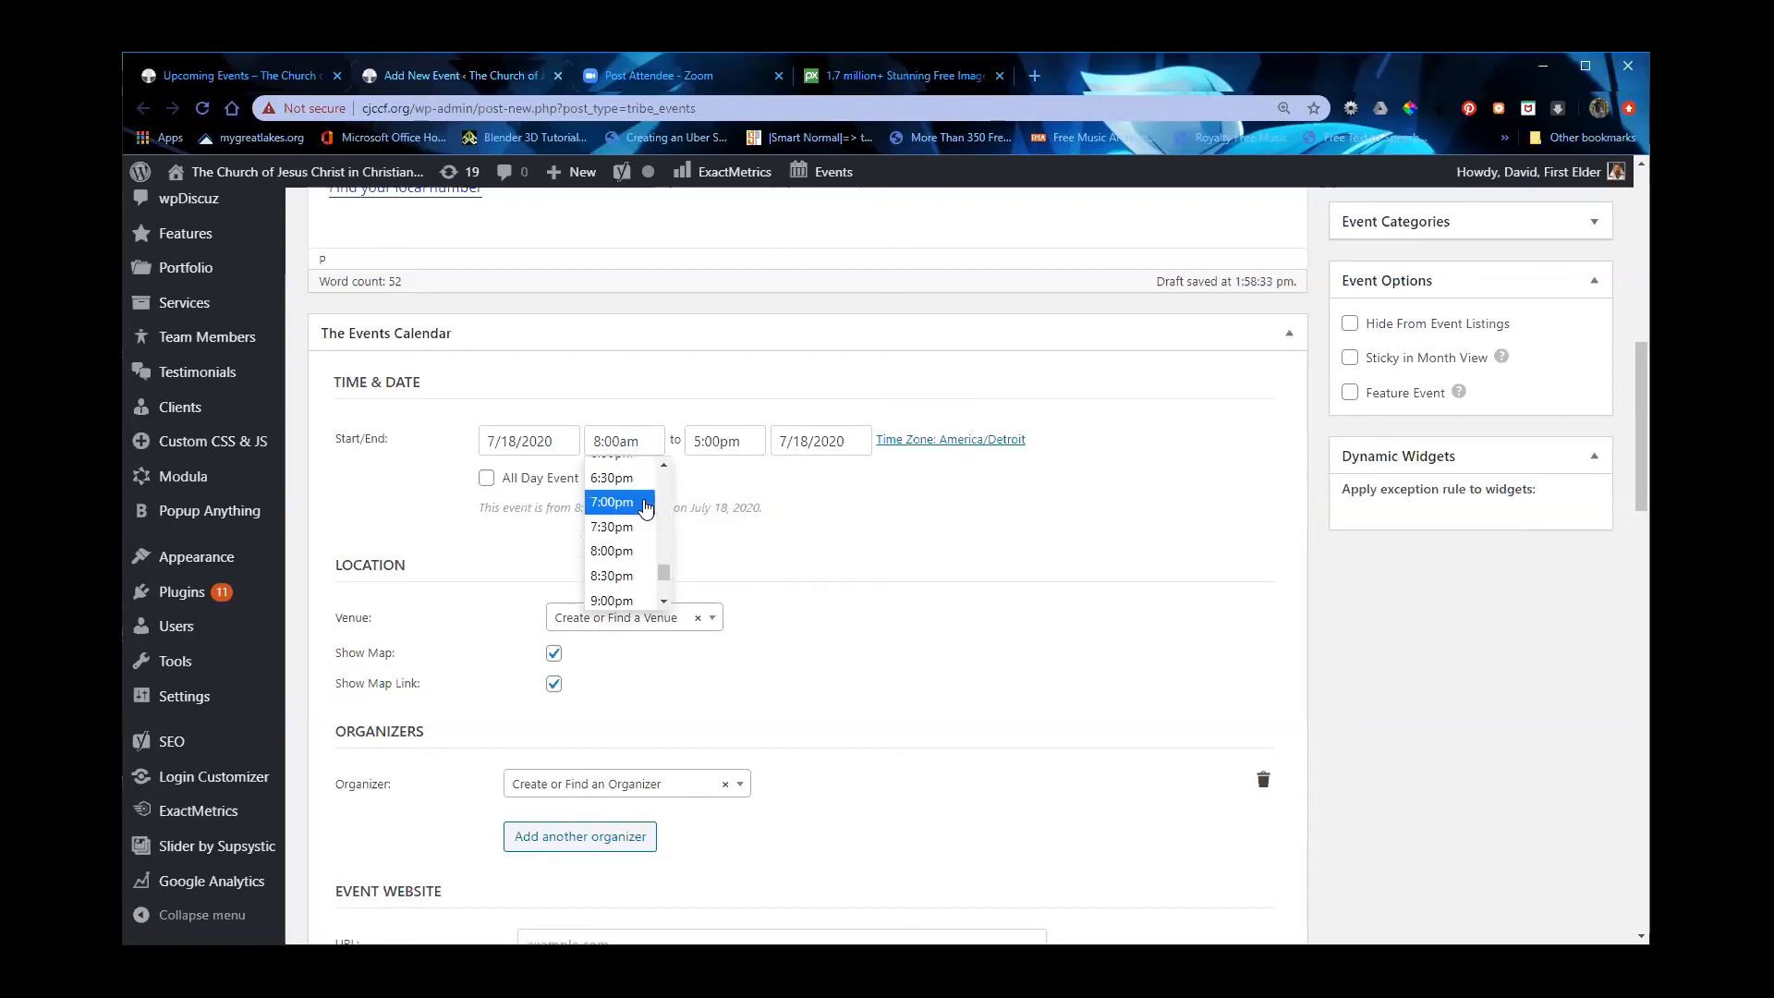
click(637, 502)
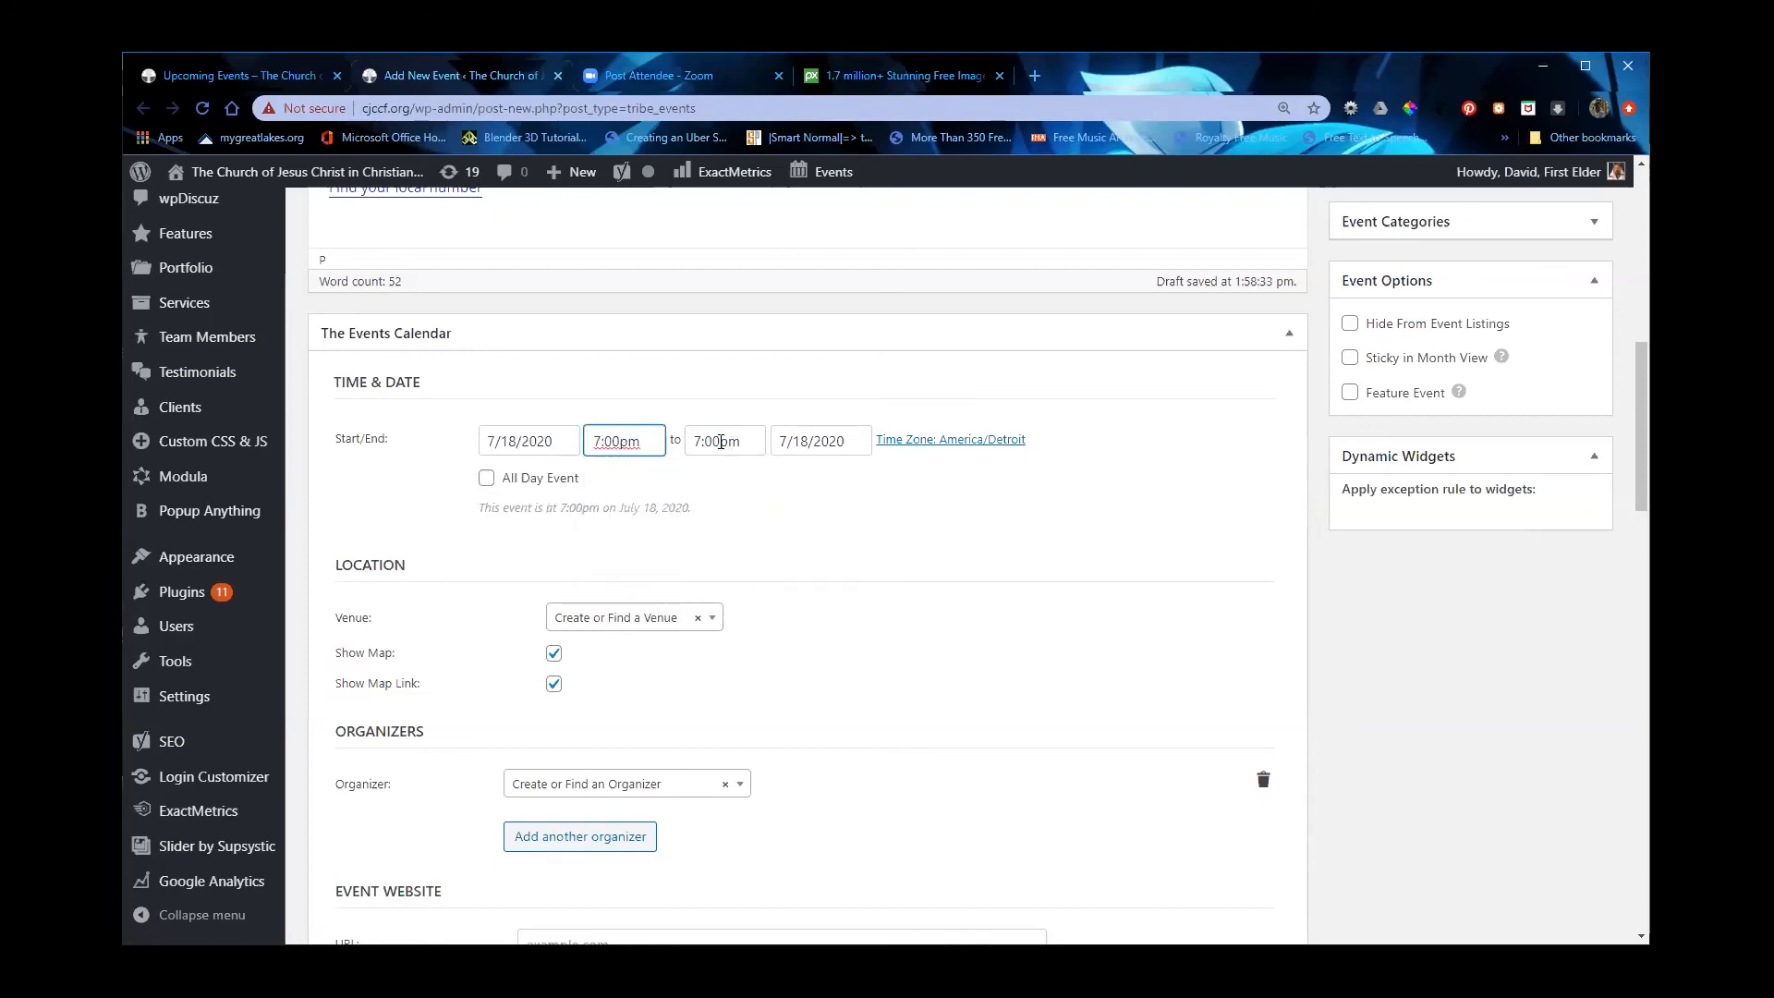
click(720, 442)
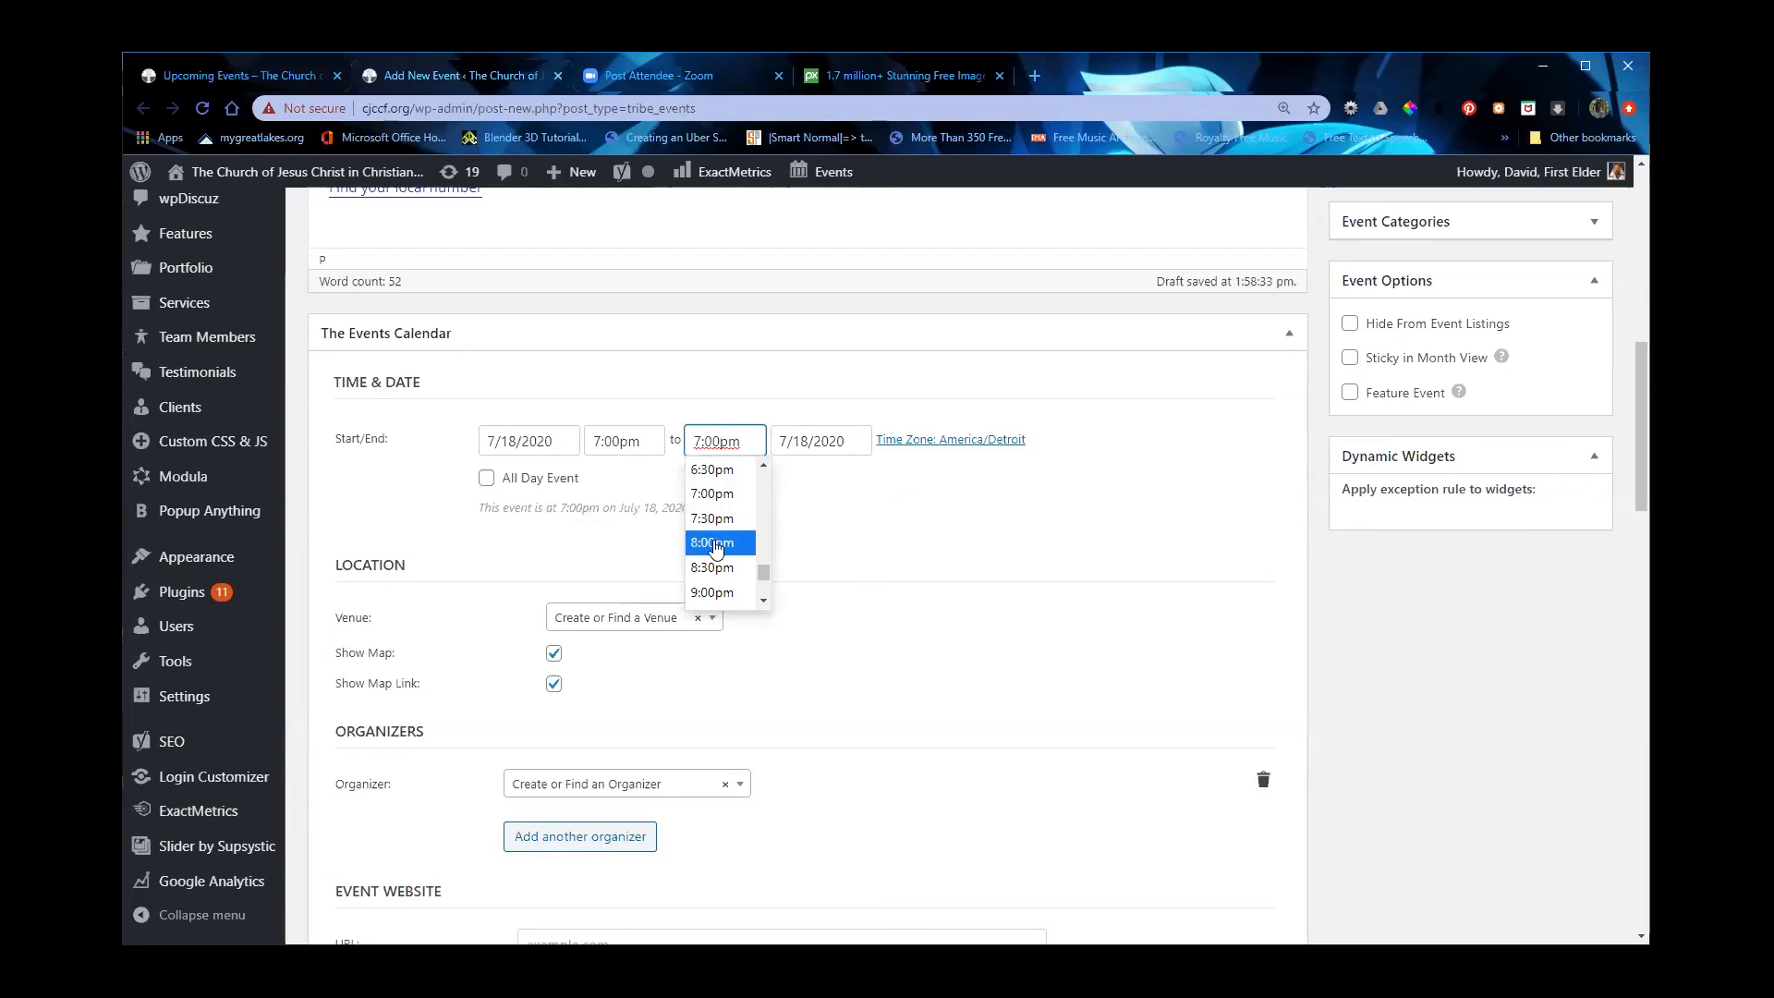
click(714, 545)
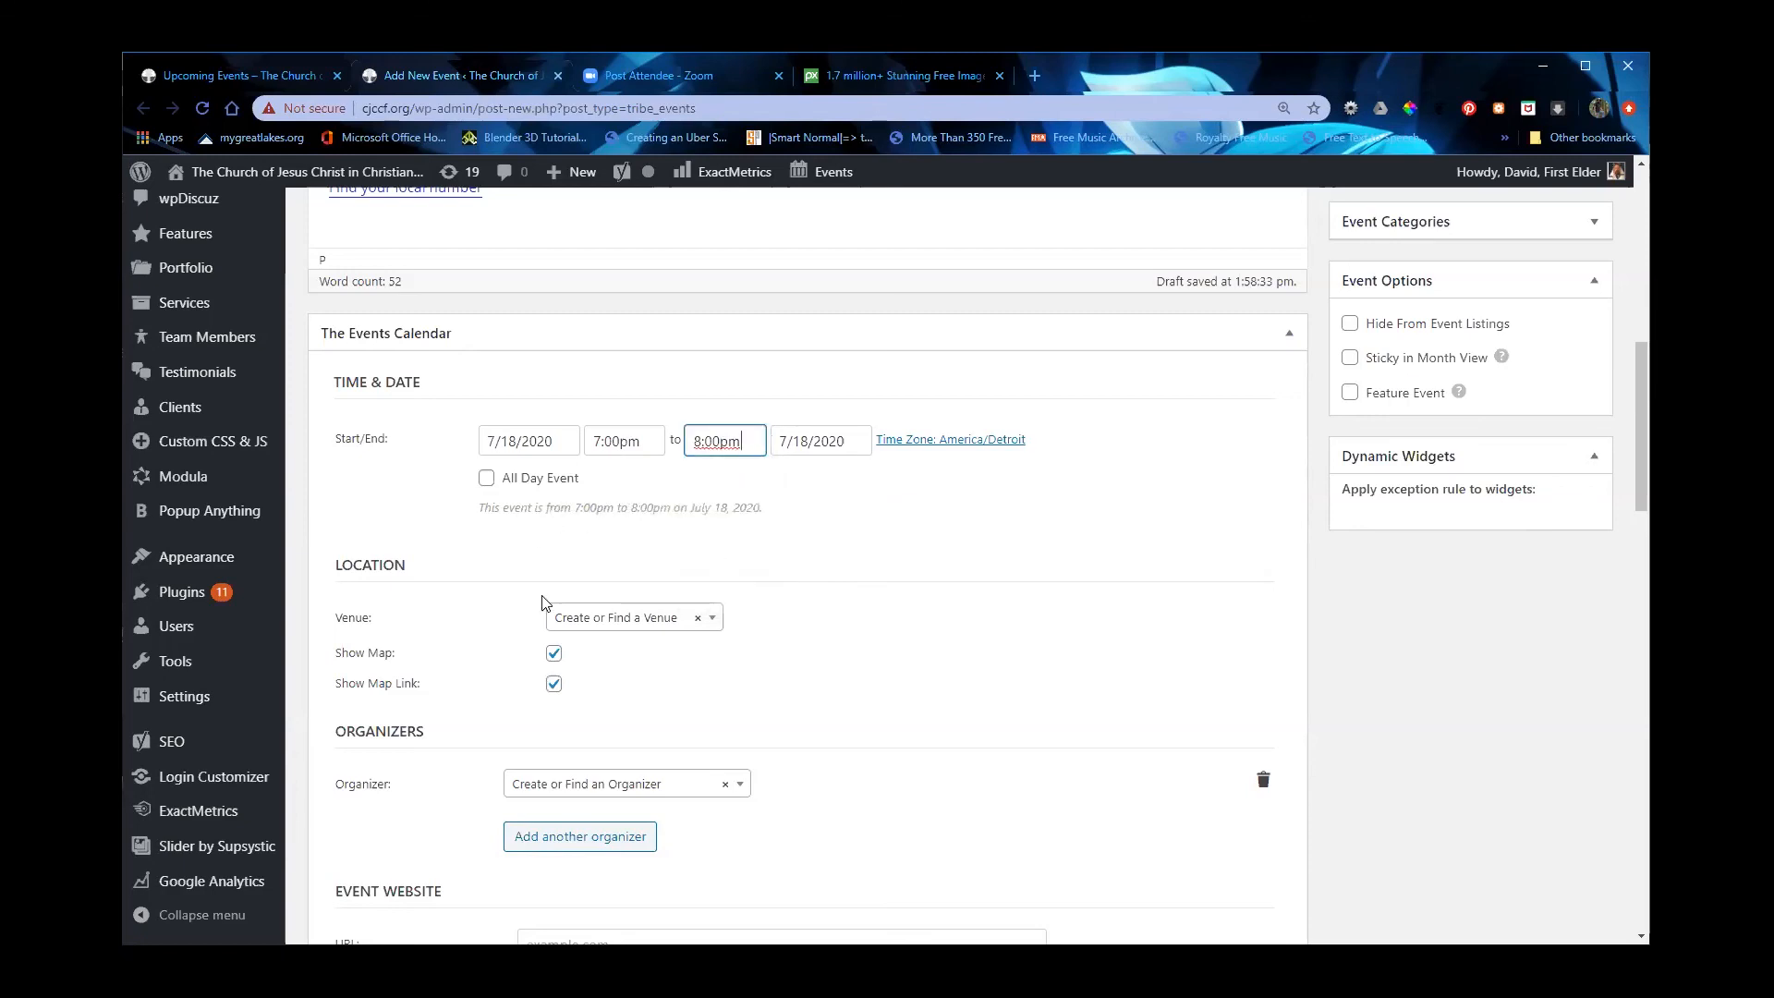
Step: Turn off both the map and the map link in the event's location settings
scroll(487, 633, down, 1)
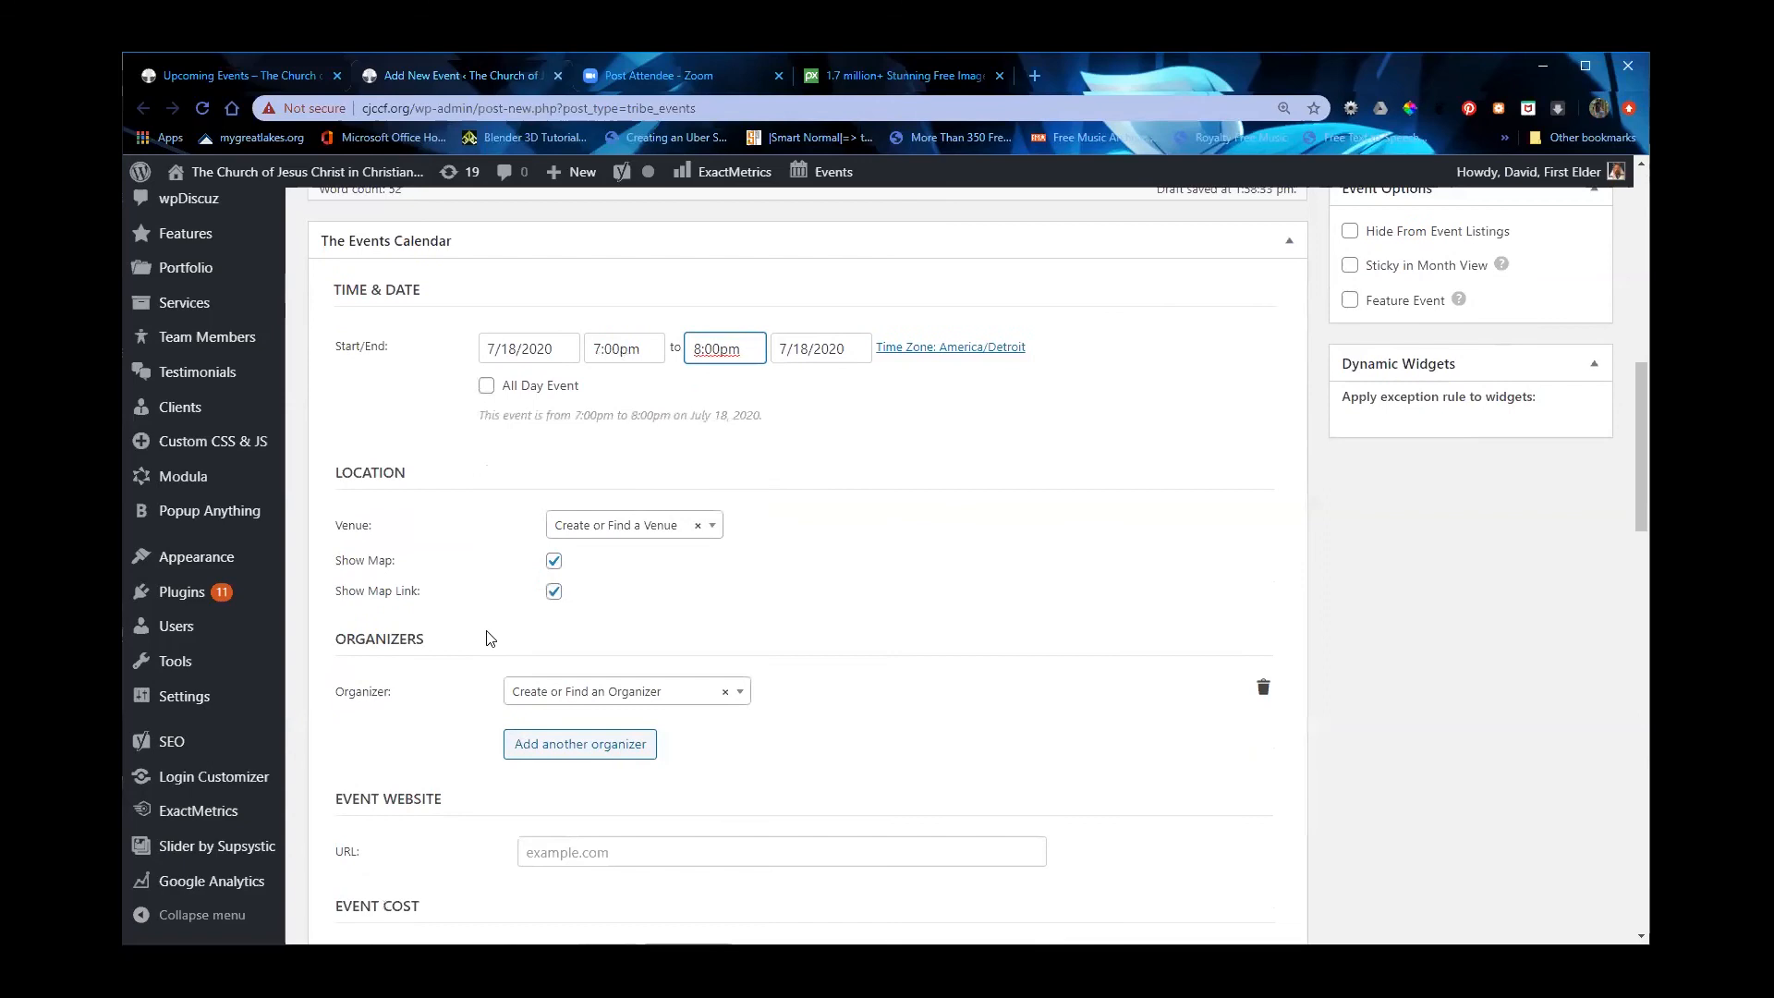
click(554, 562)
scroll(451, 647, down, 1)
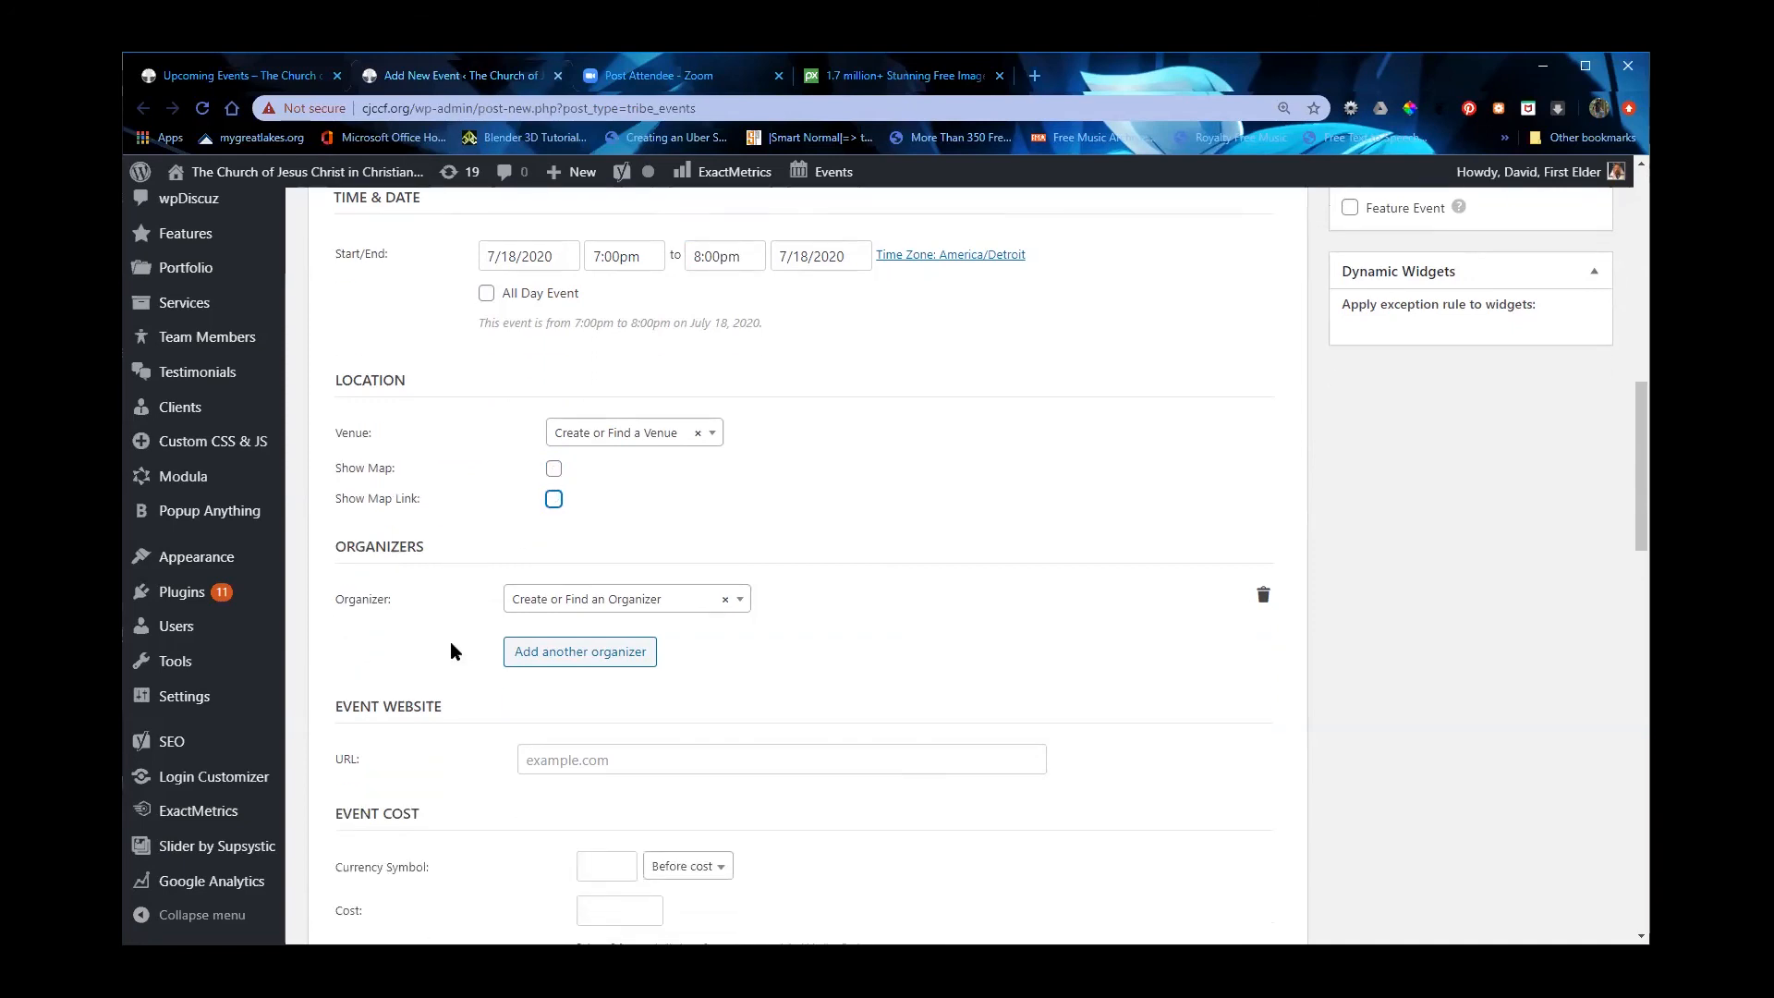
Step: Add another organizer entry to the event and assign the first person listed under My Organizers to the first entry
click(682, 601)
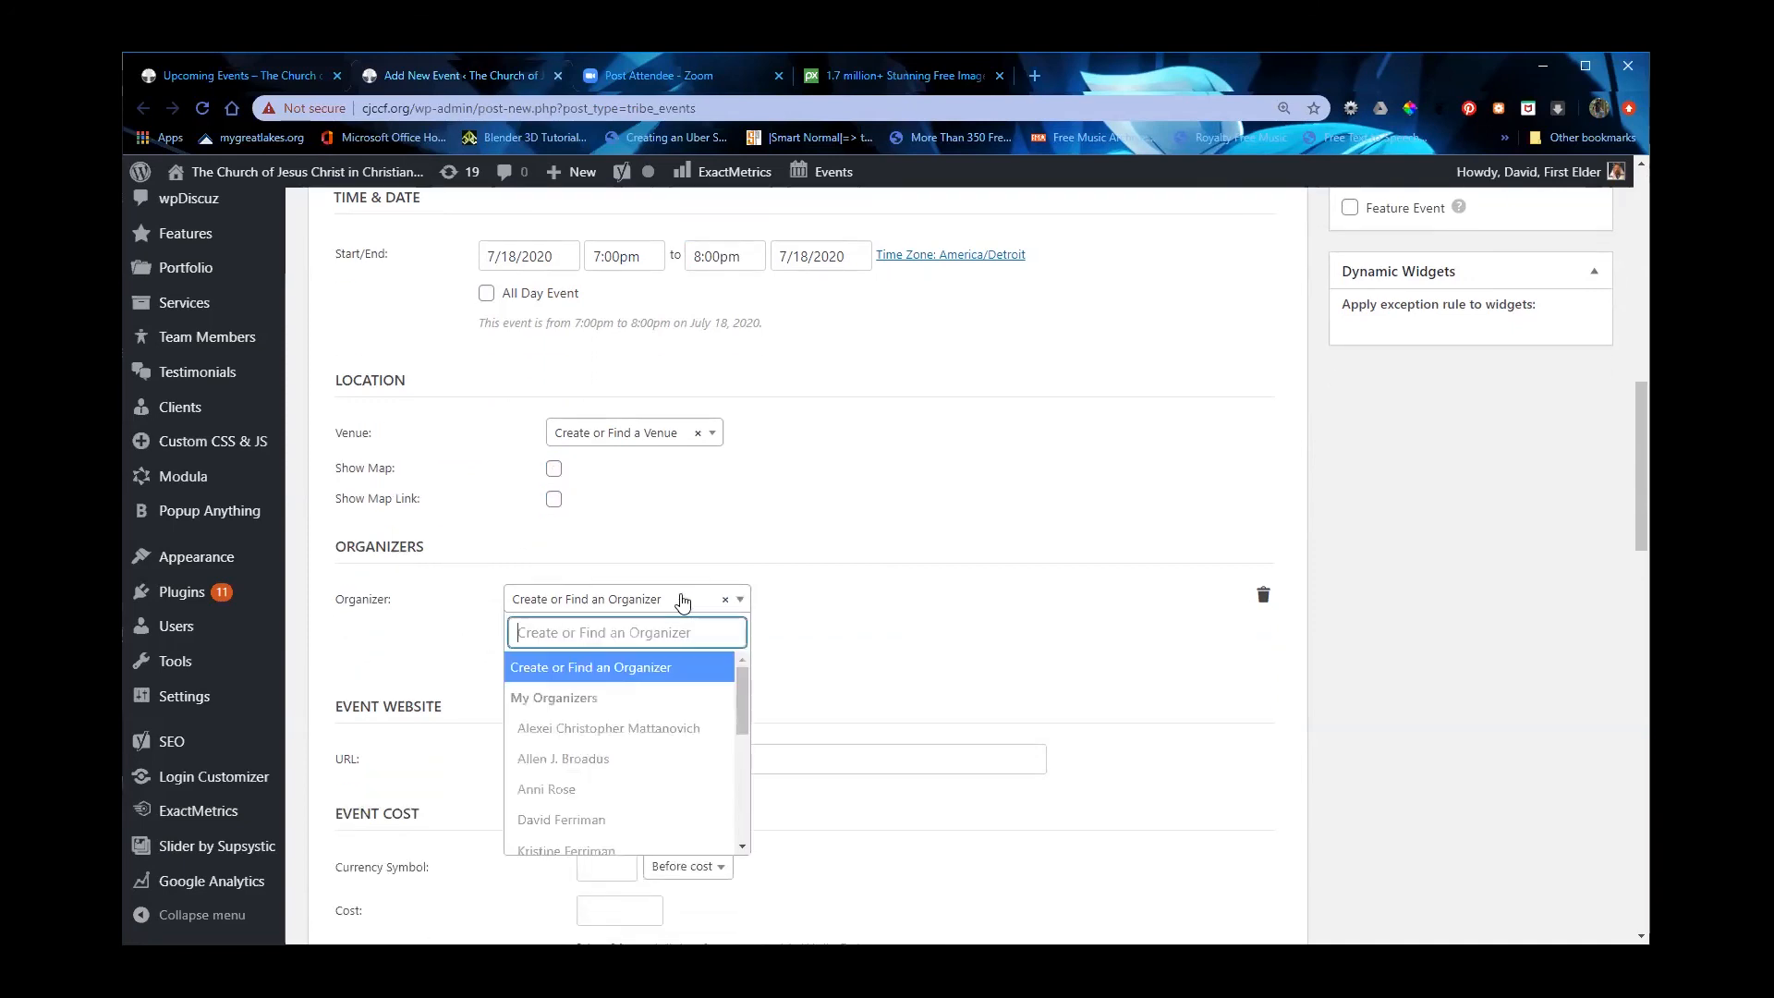
scroll(573, 725, down, 2)
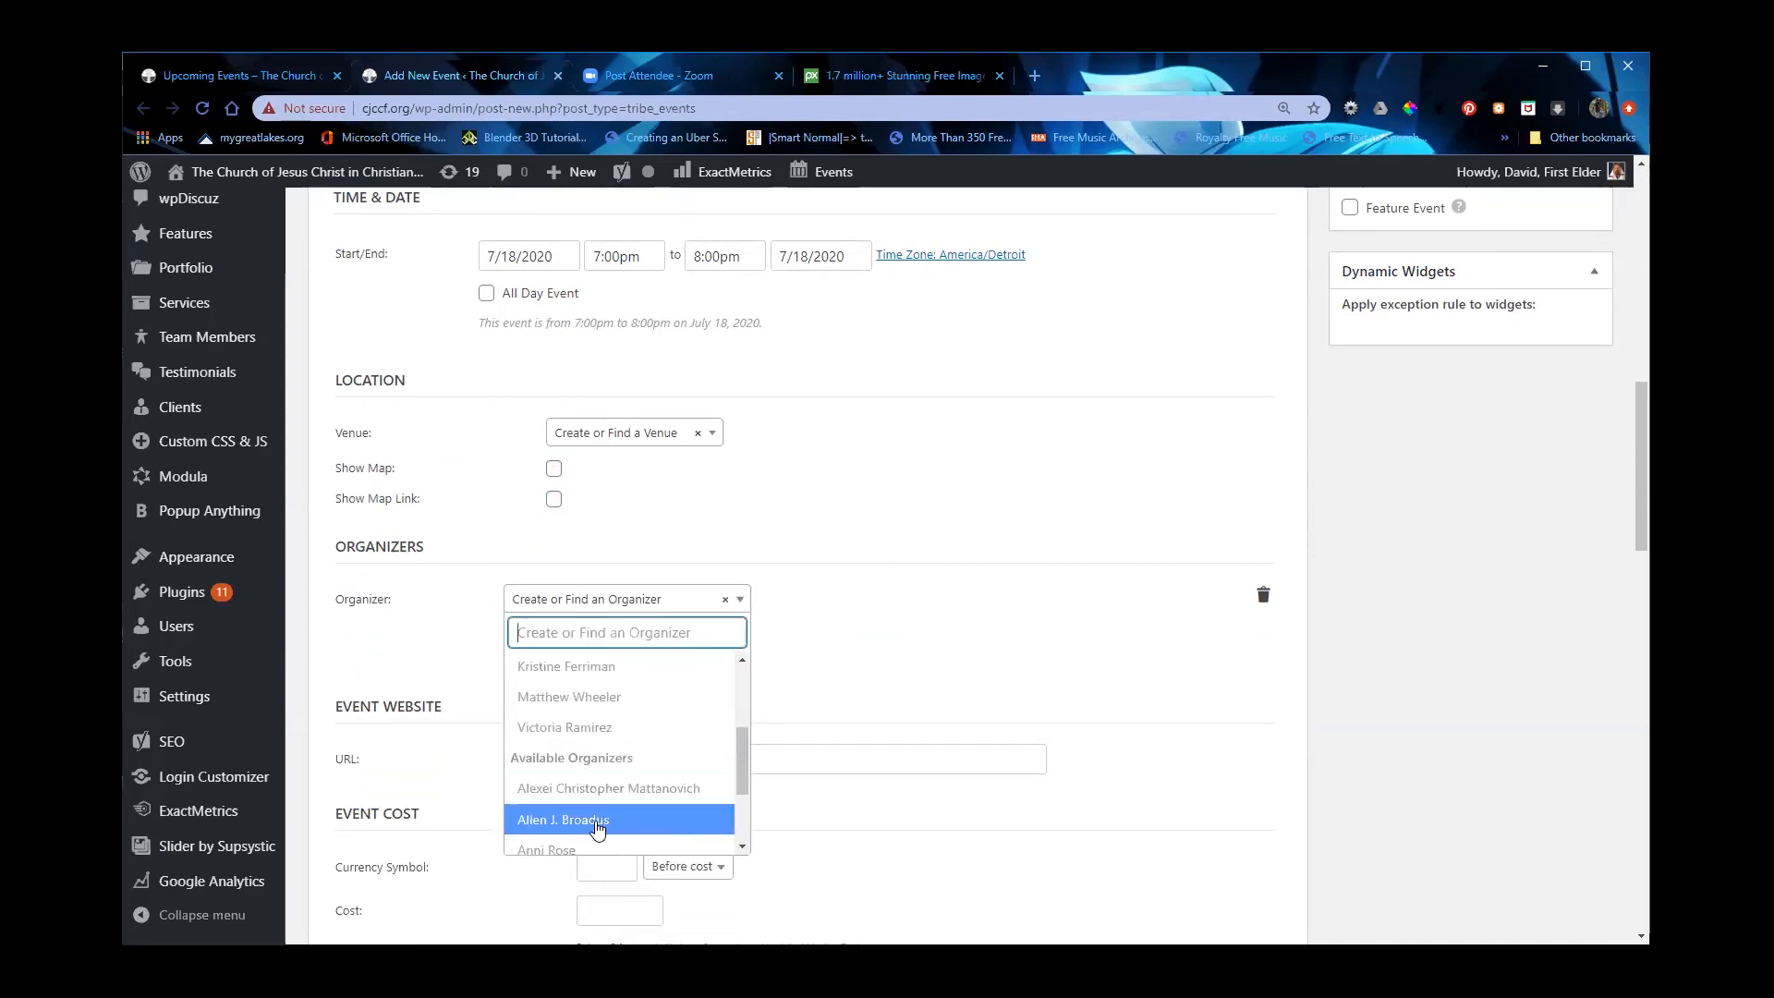
scroll(582, 795, up, 3)
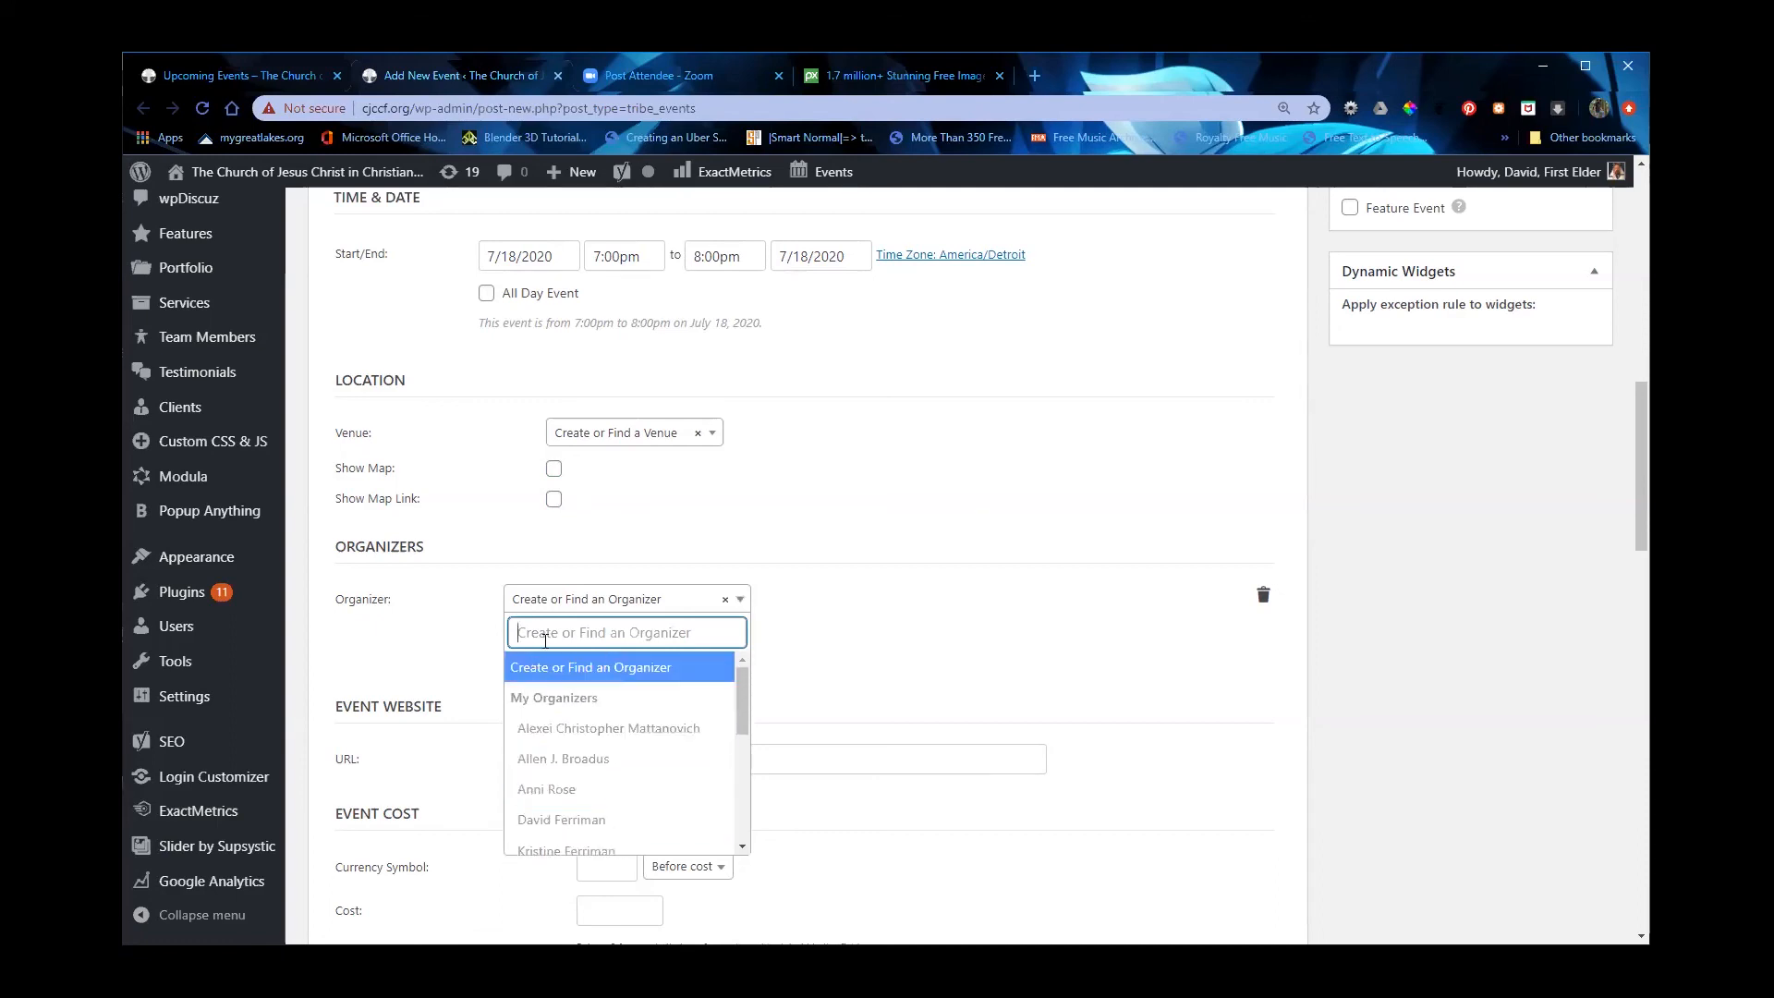
click(462, 632)
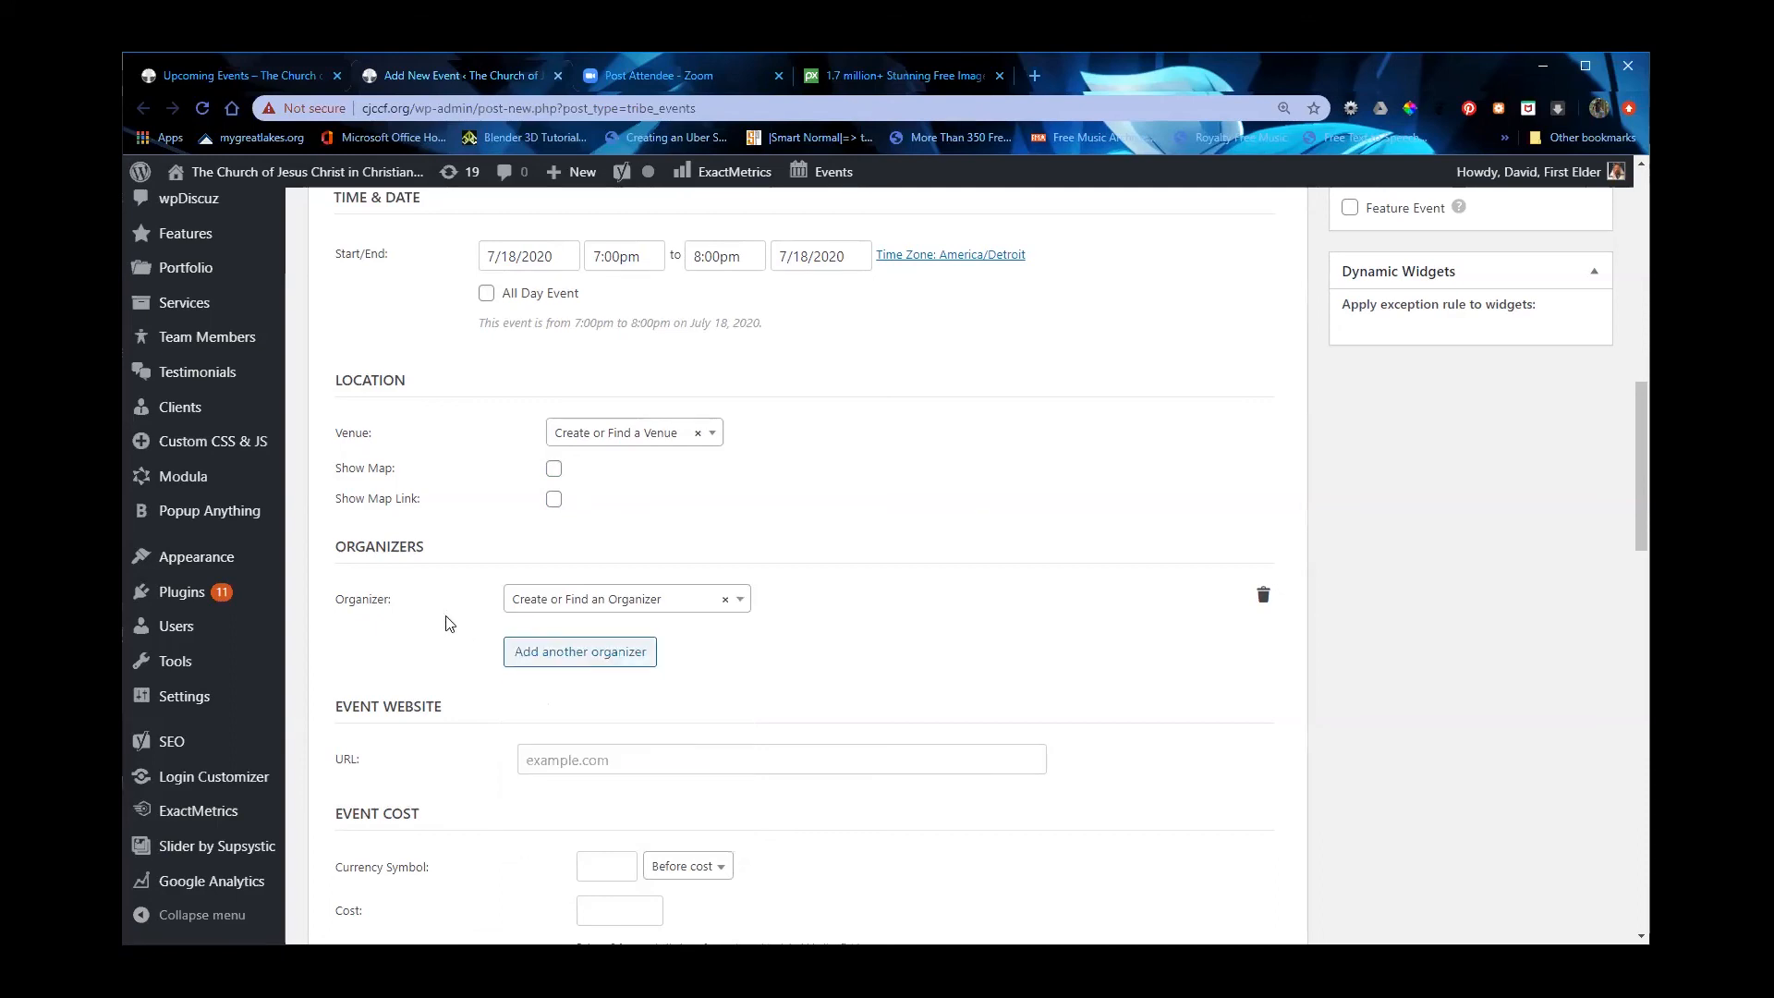
click(548, 655)
scroll(512, 721, down, 1)
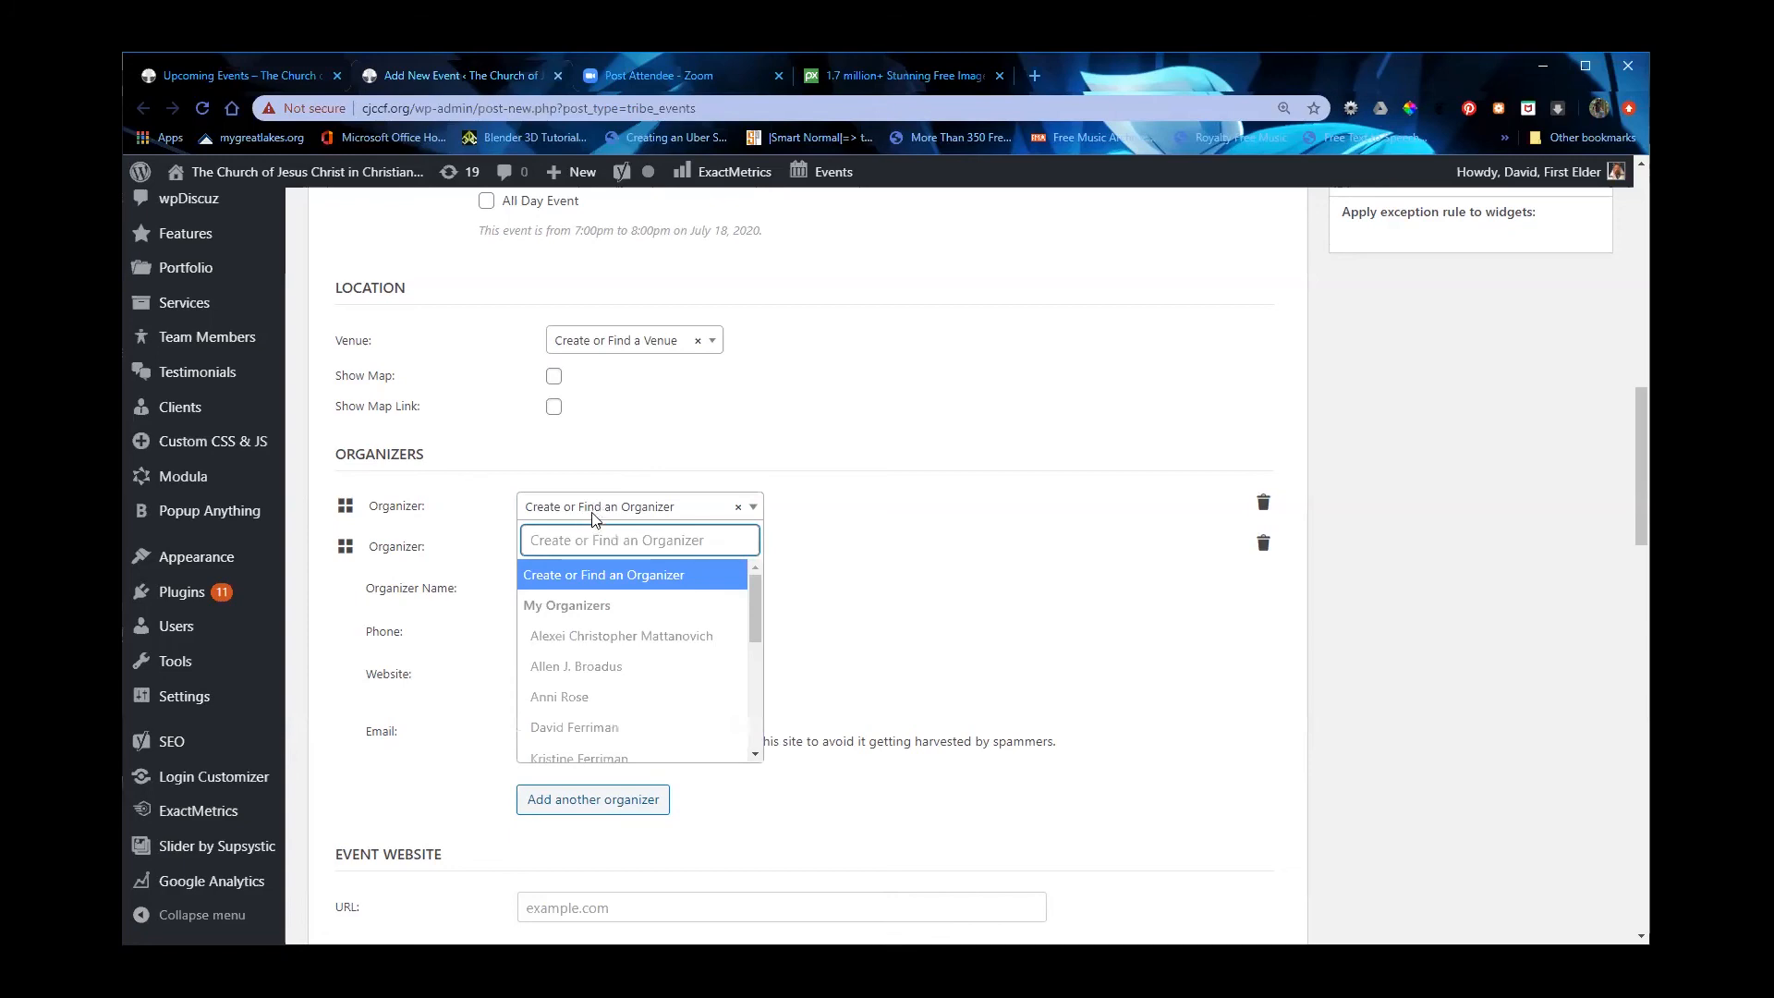
click(580, 637)
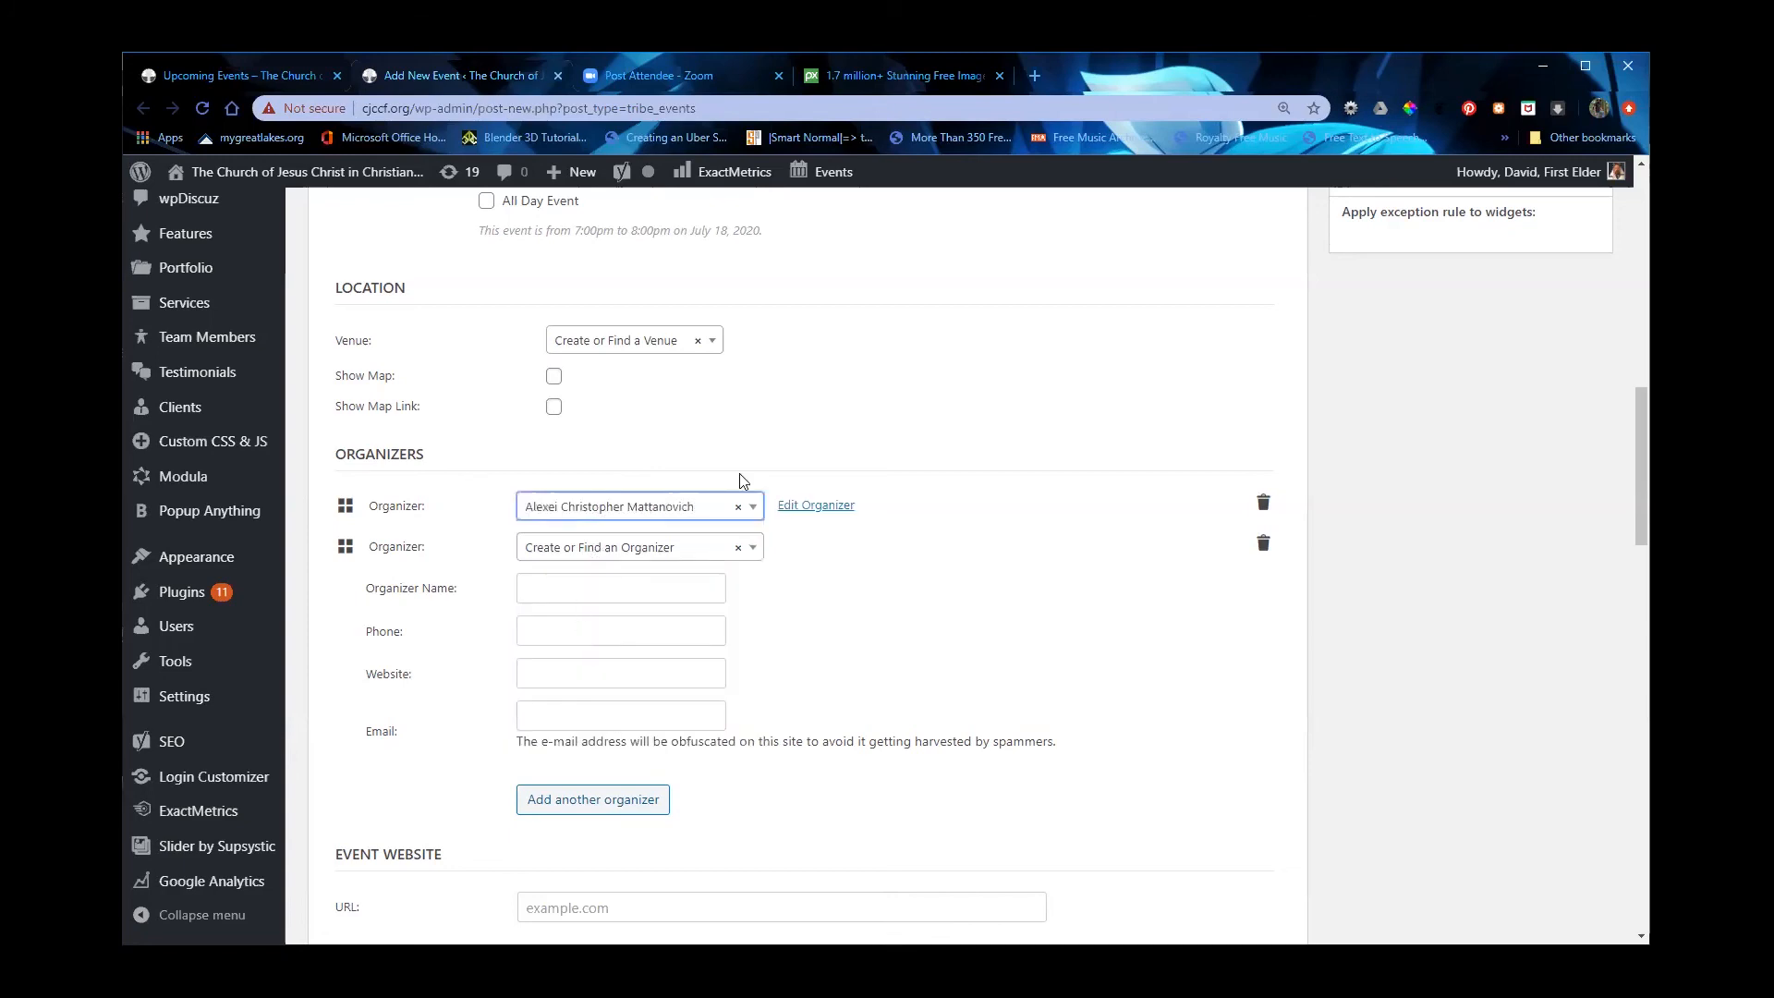
Step: Set the event cost to 0 with $ as the currency symbol
scroll(459, 605, down, 2)
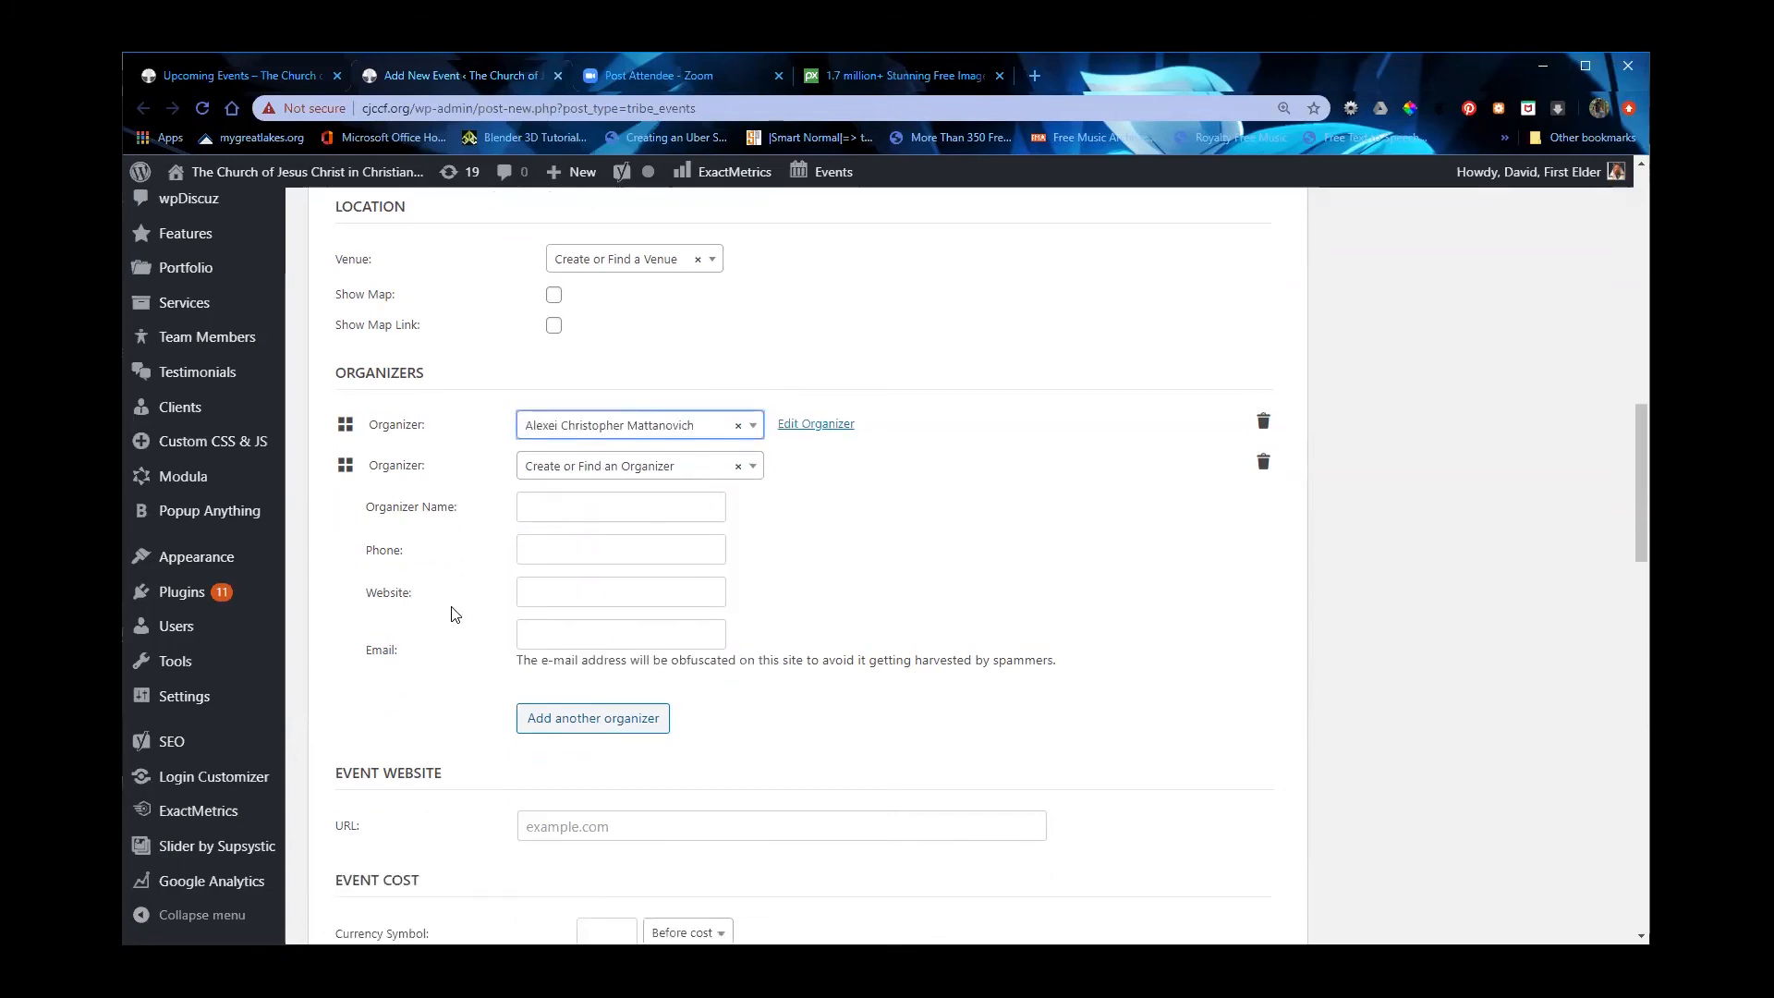
scroll(443, 596, down, 2)
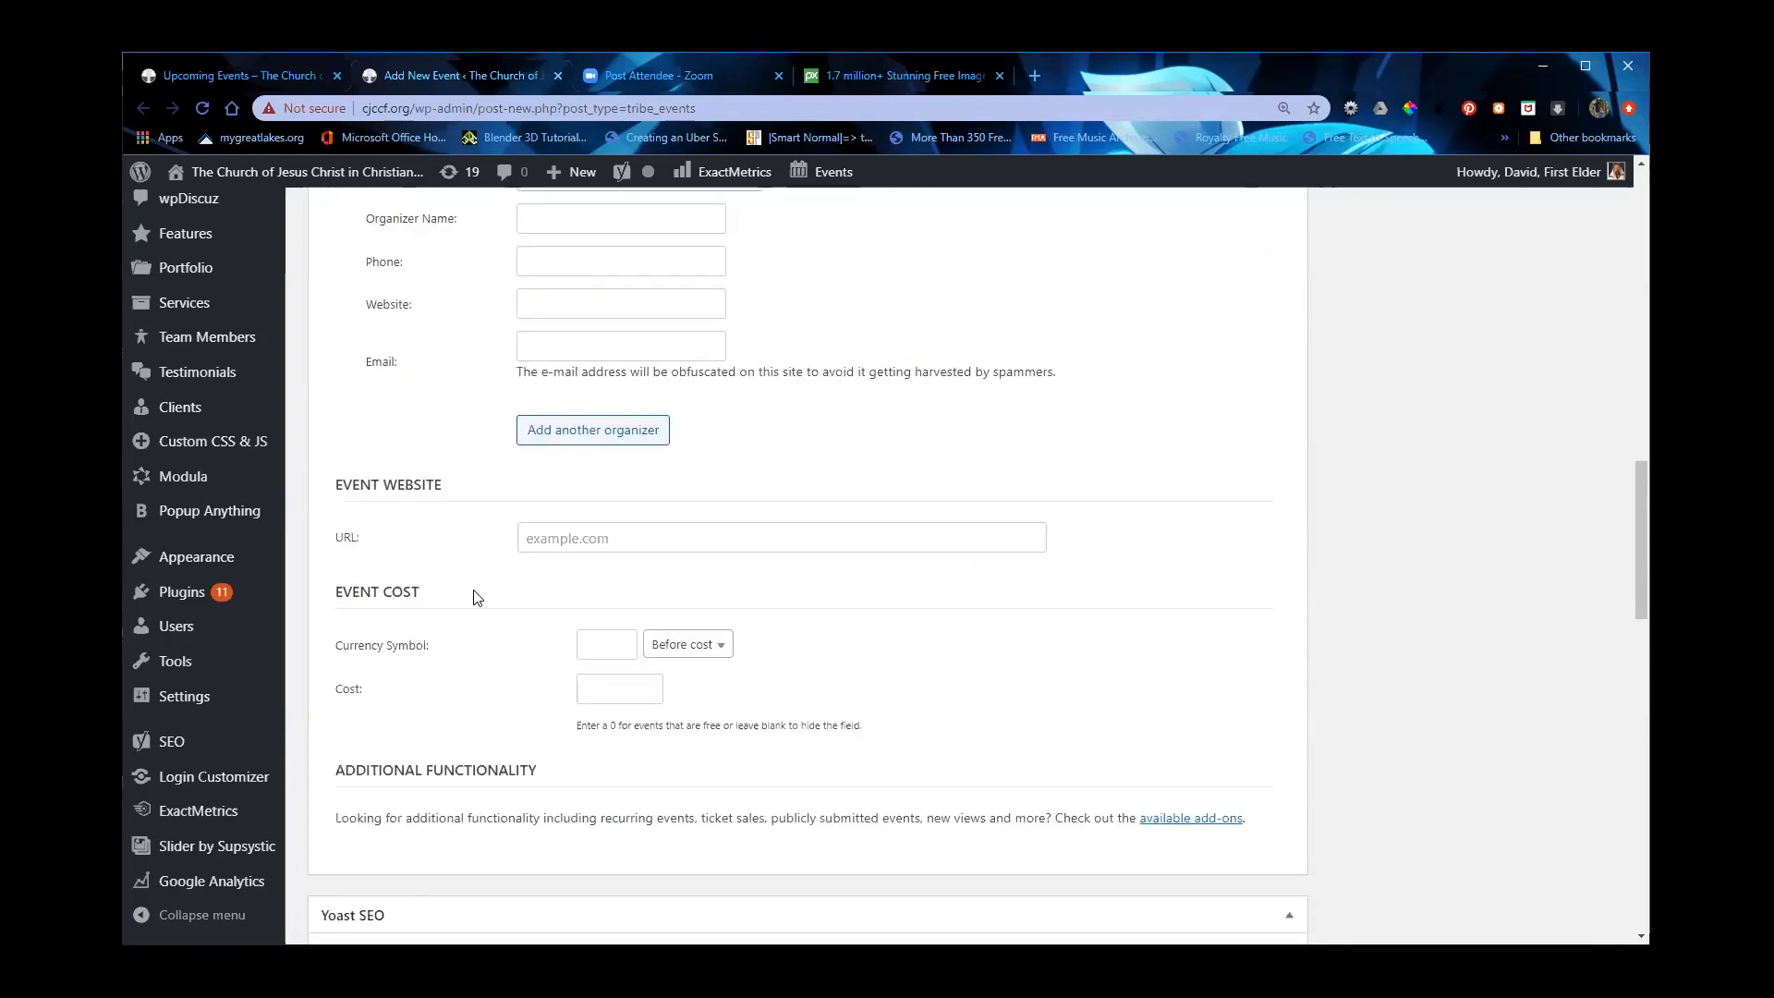
scroll(459, 616, down, 1)
click(596, 555)
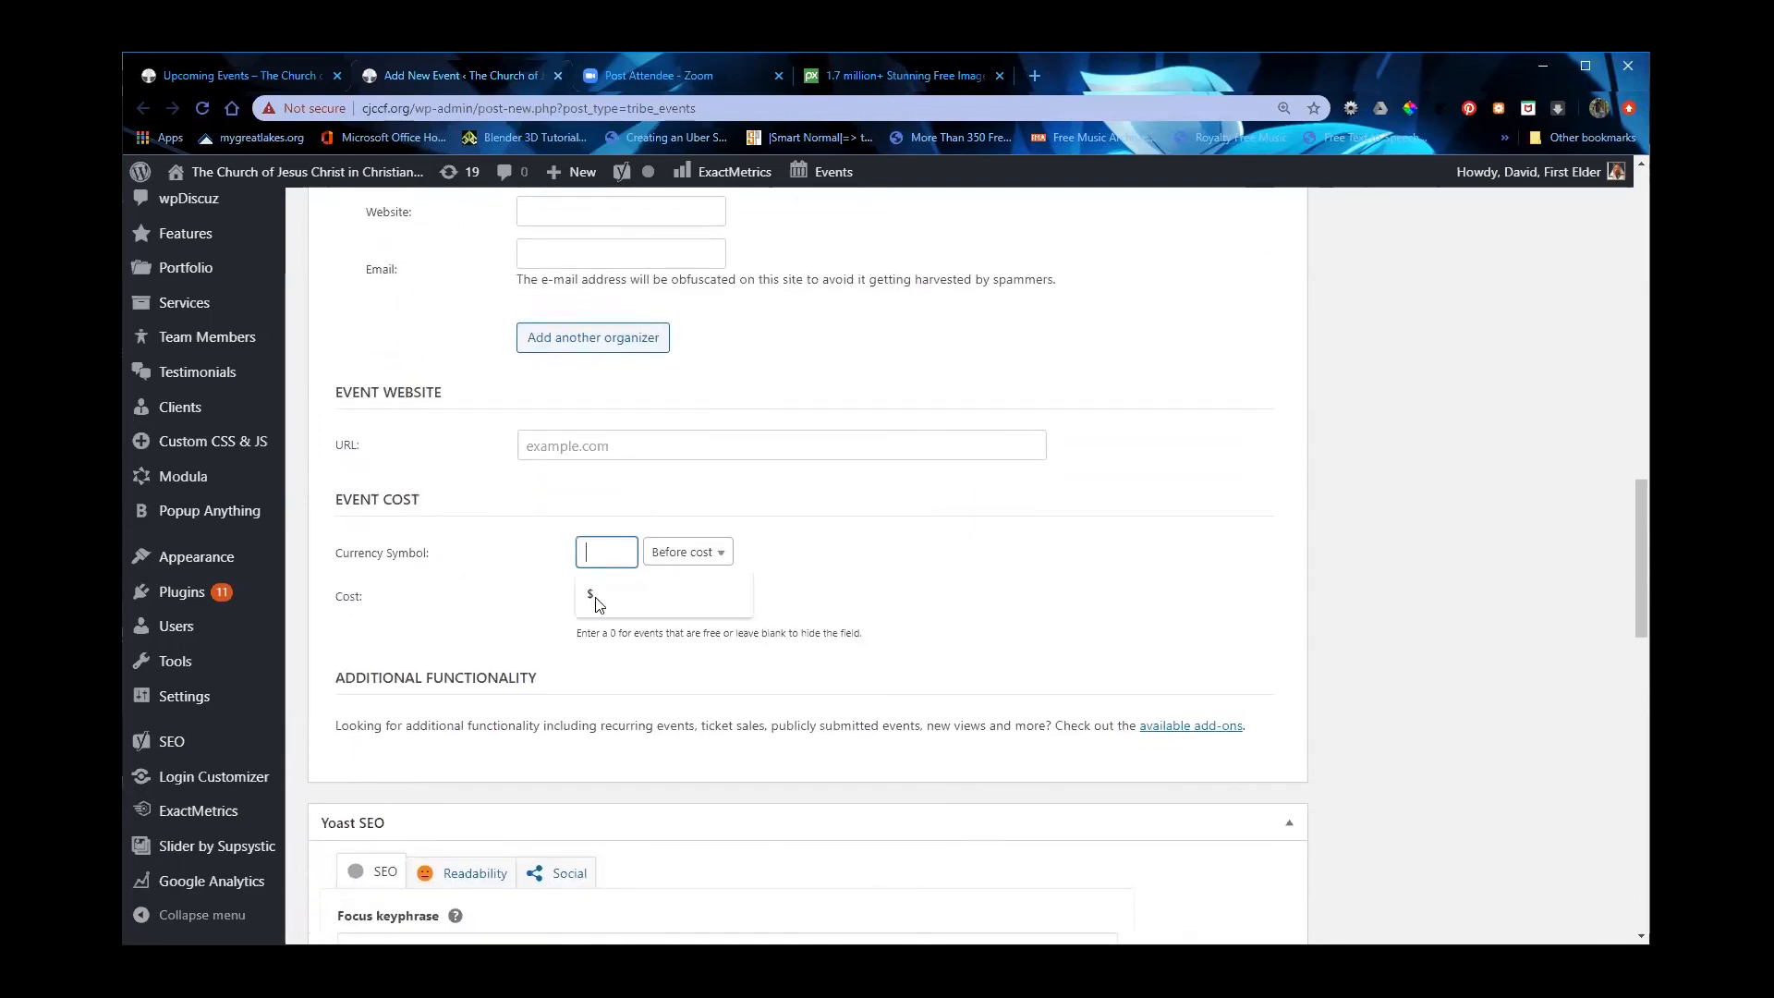
click(596, 601)
click(600, 599)
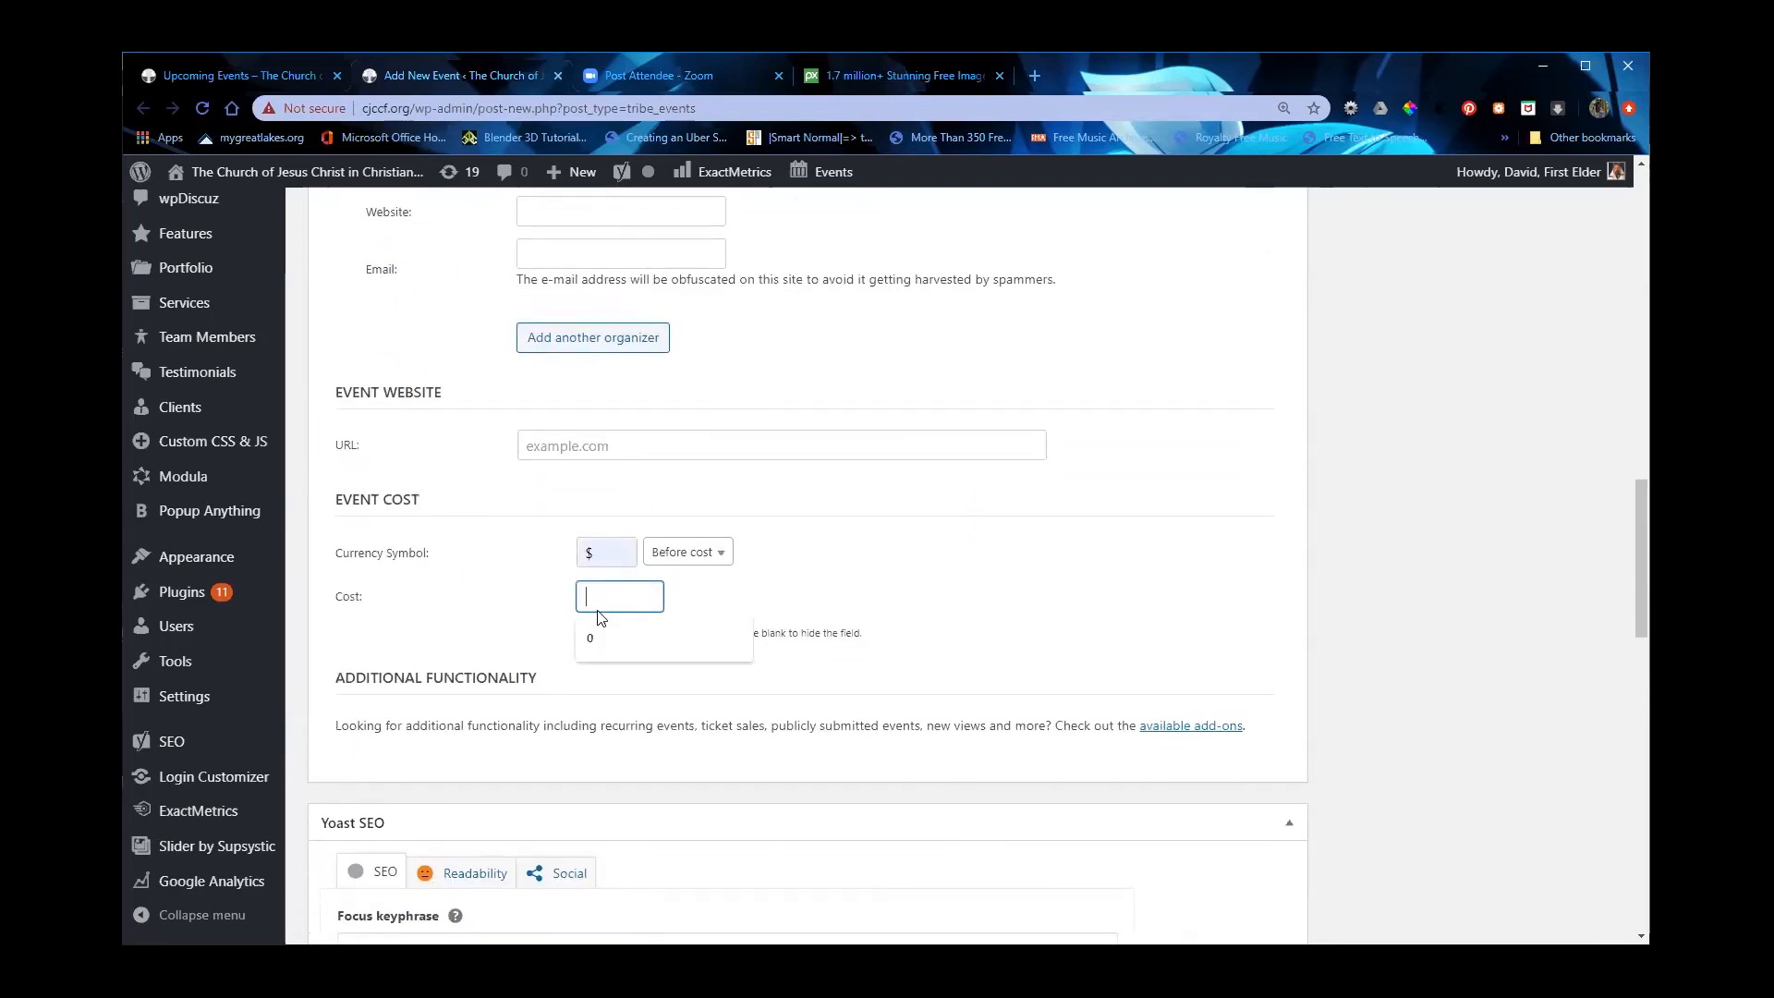
click(591, 637)
scroll(490, 569, down, 1)
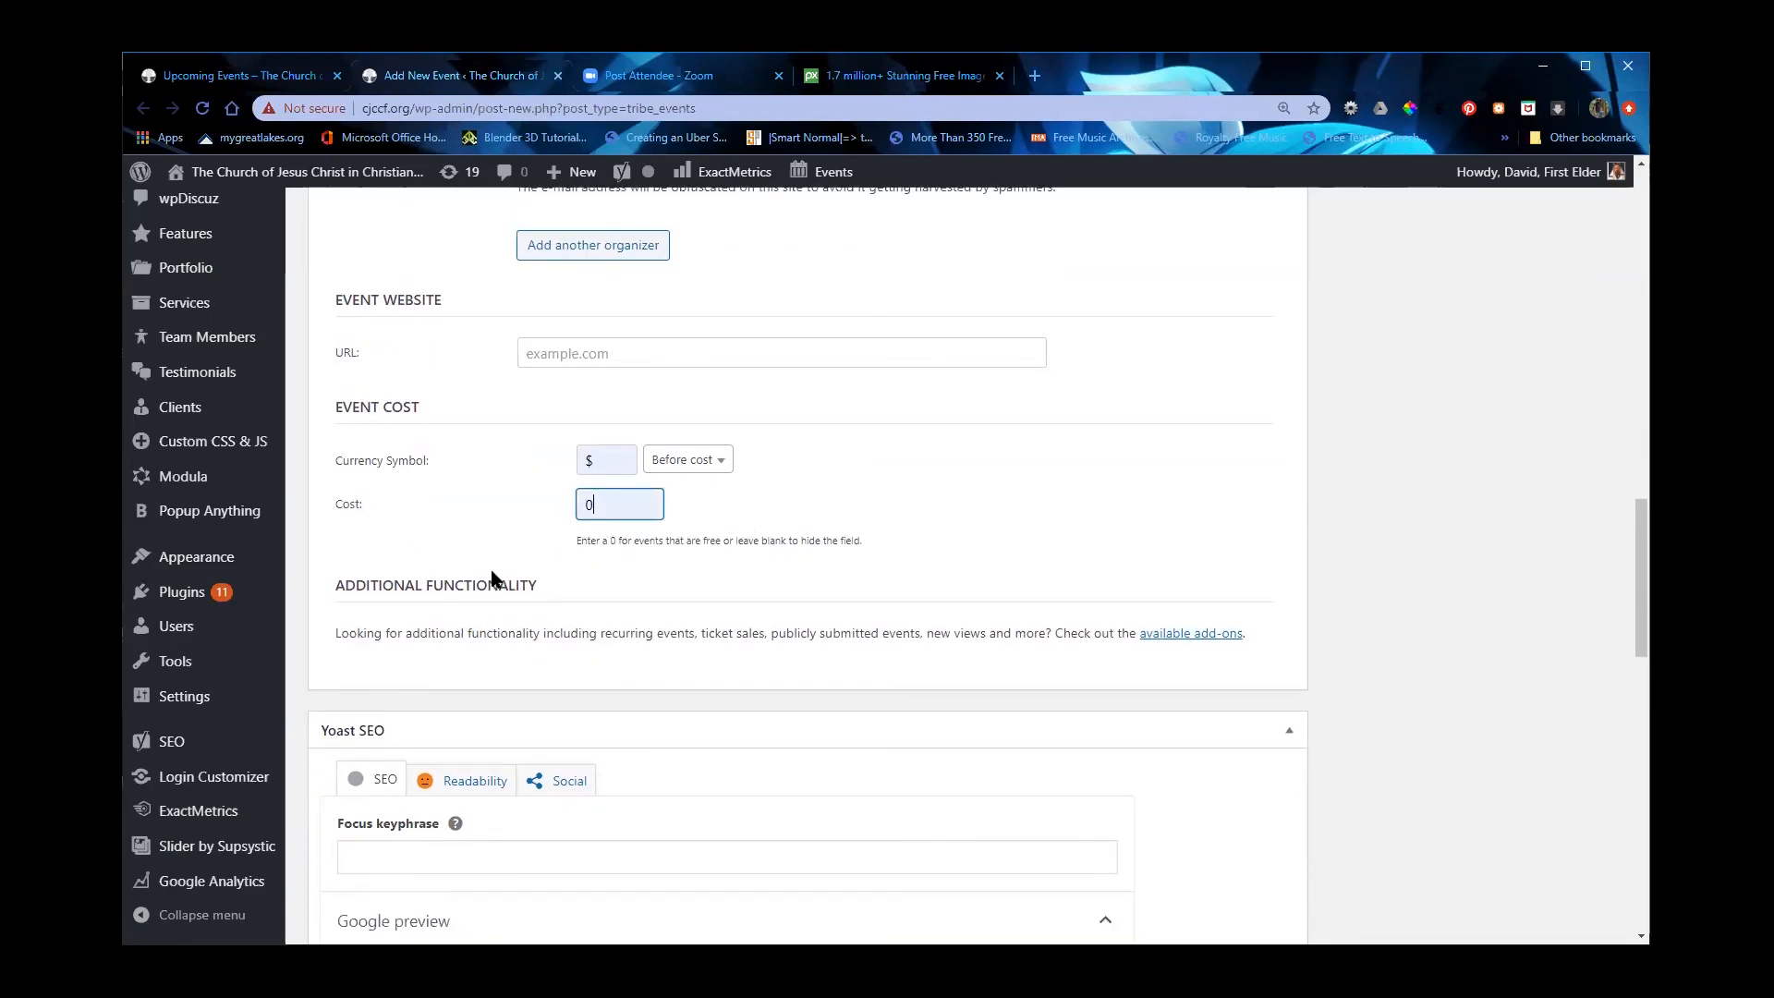
scroll(490, 582, up, 15)
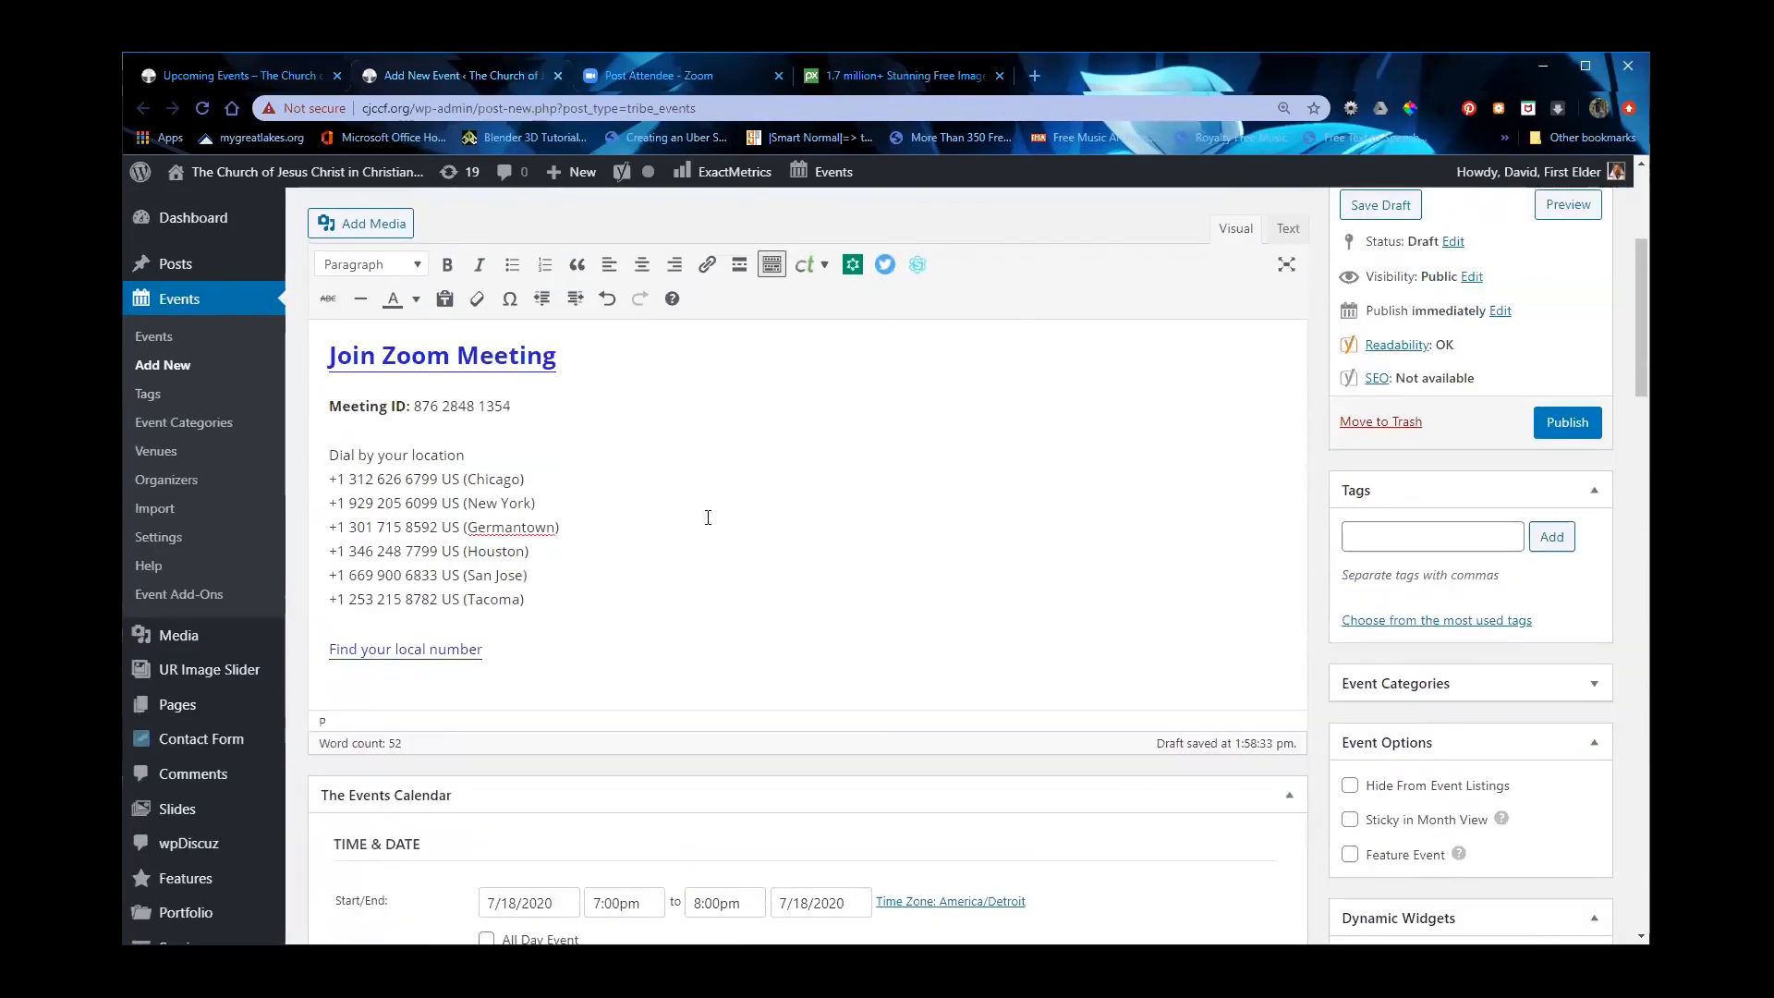
scroll(562, 499, up, 2)
scroll(646, 462, down, 1)
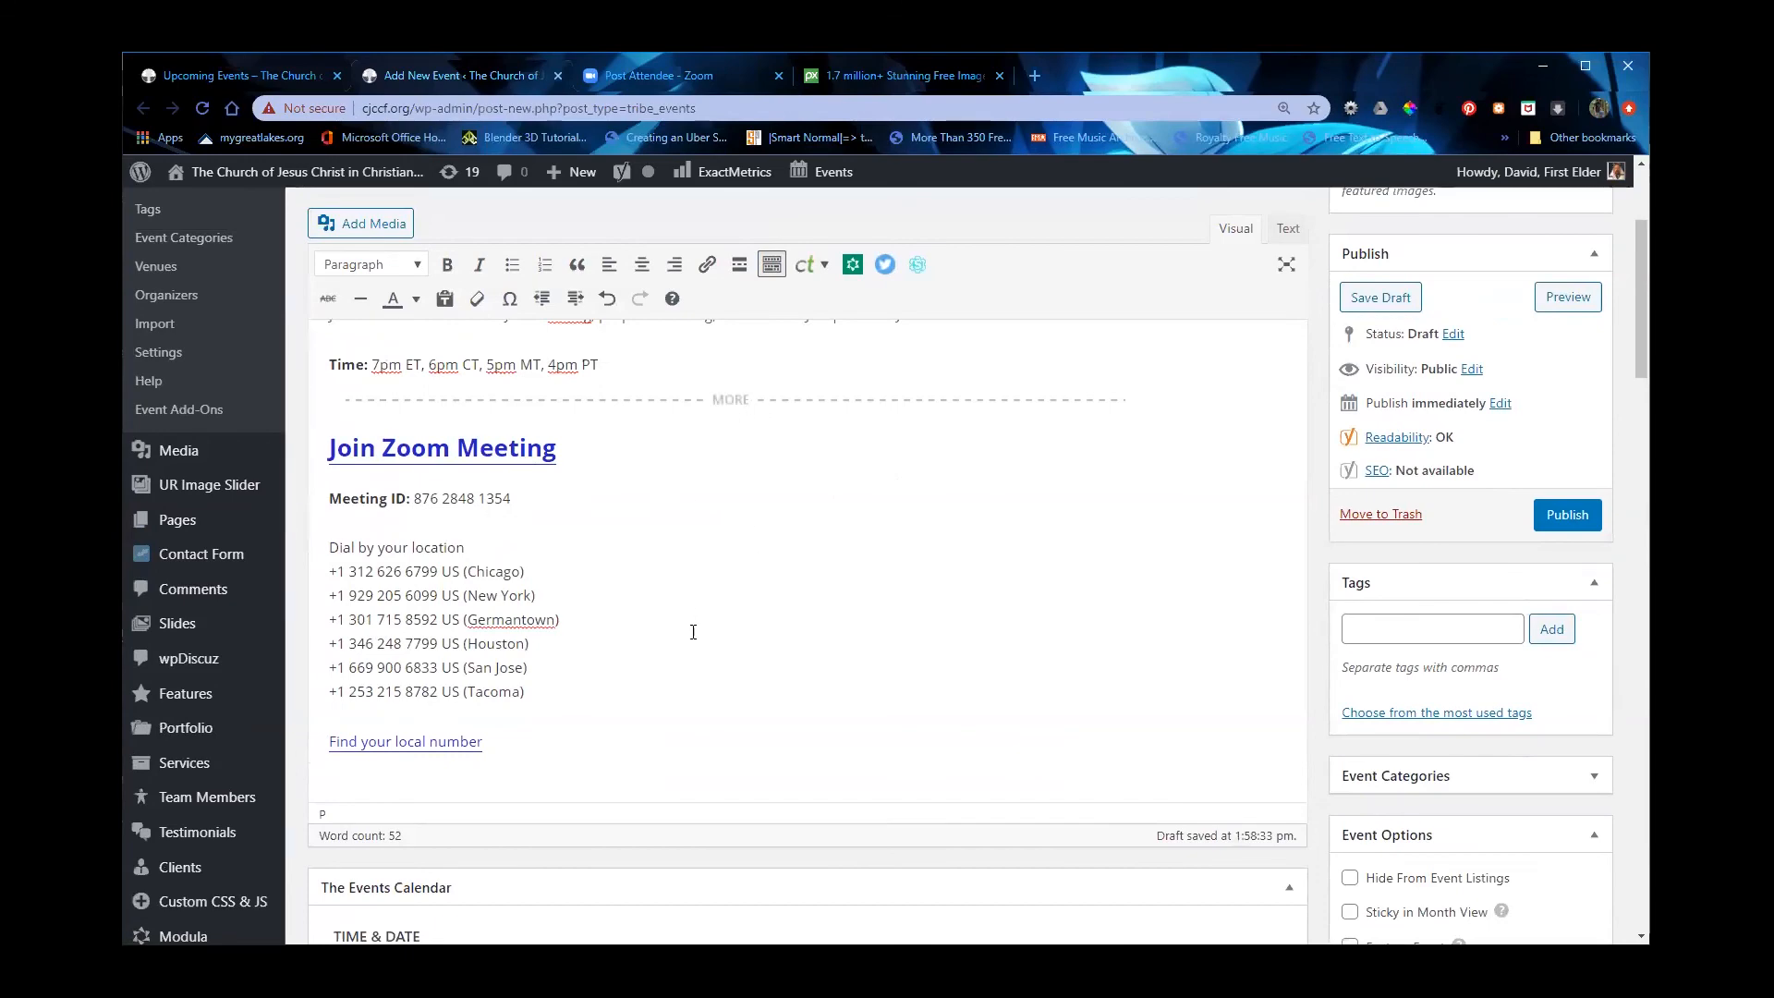
scroll(693, 631, down, 13)
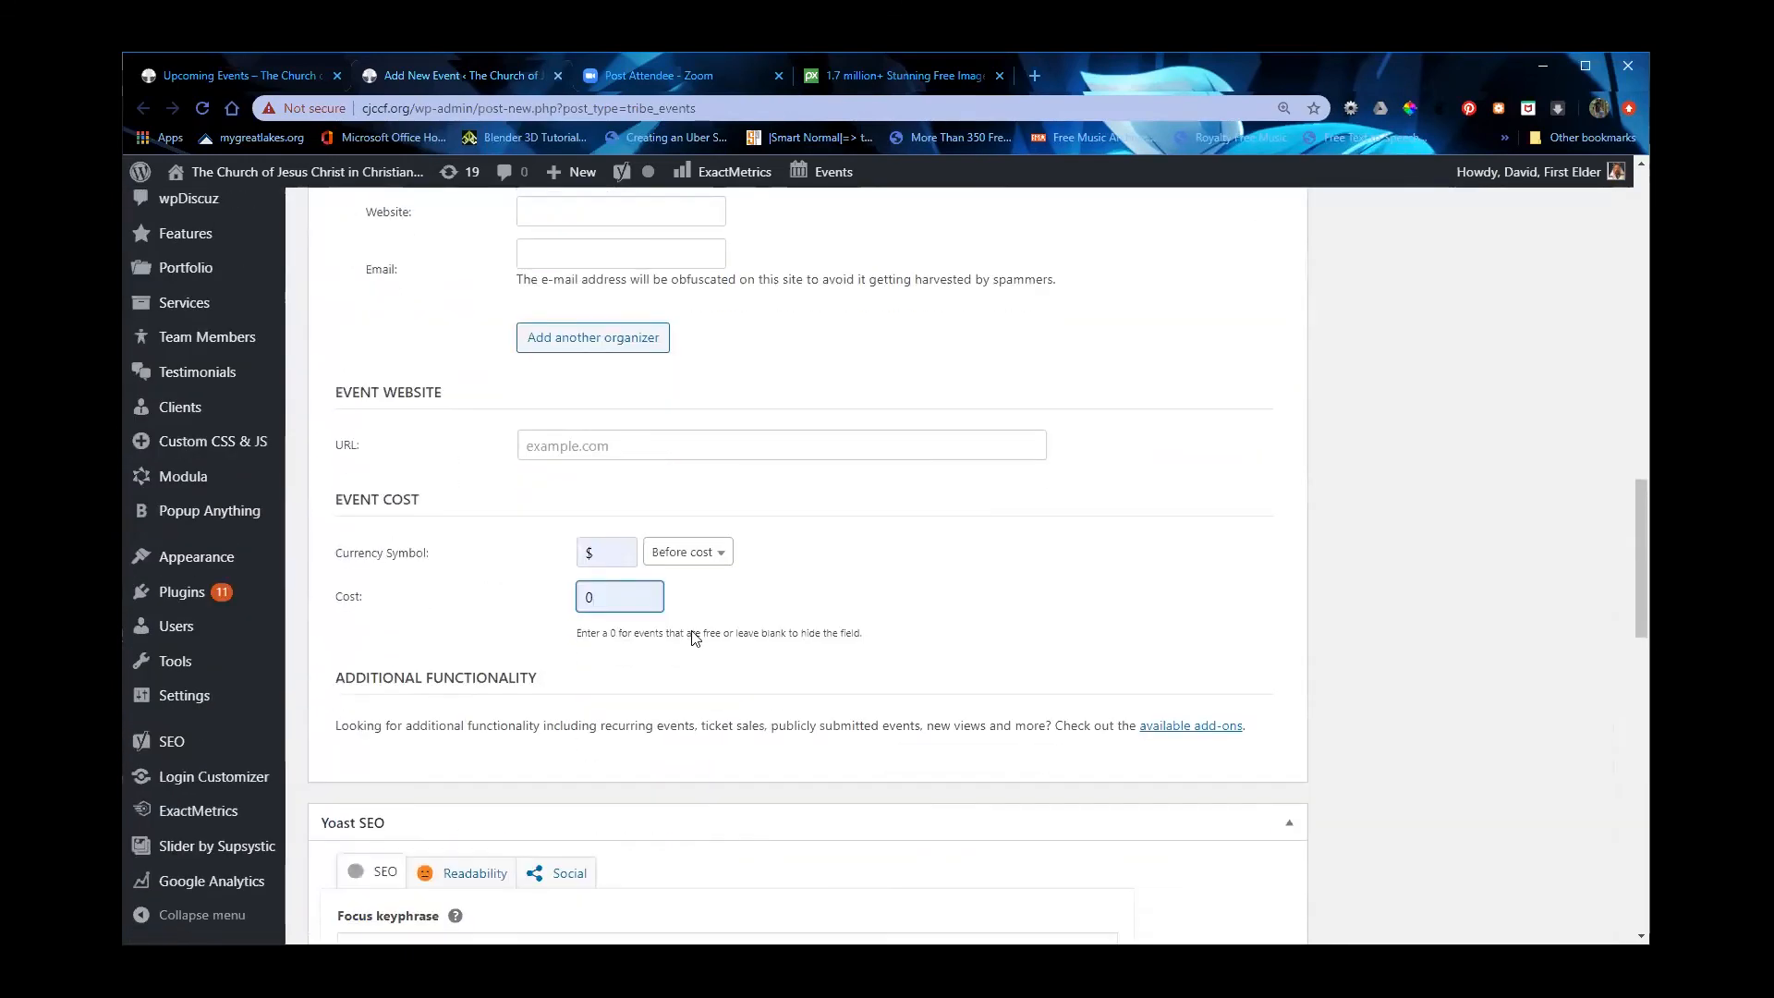
scroll(694, 637, down, 6)
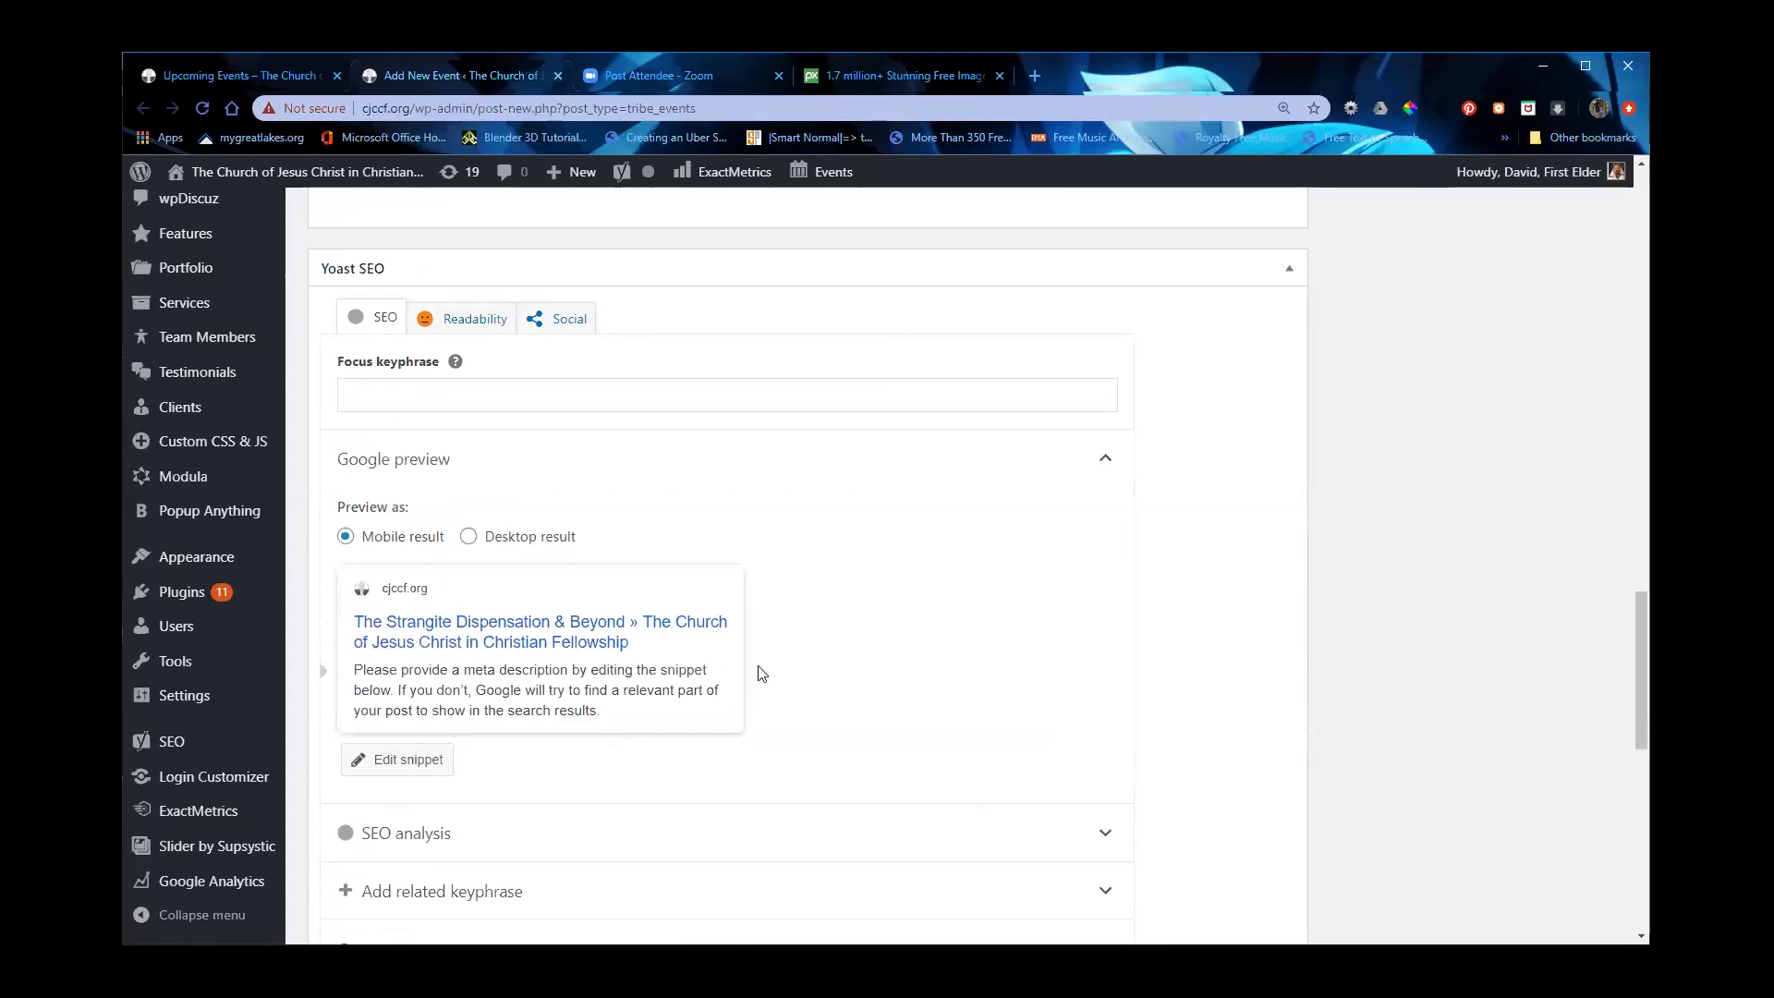
Step: Search the media library for "jame" and set the "James Strang" portrait on the yellow background as the event's featured image
scroll(1018, 704, up, 20)
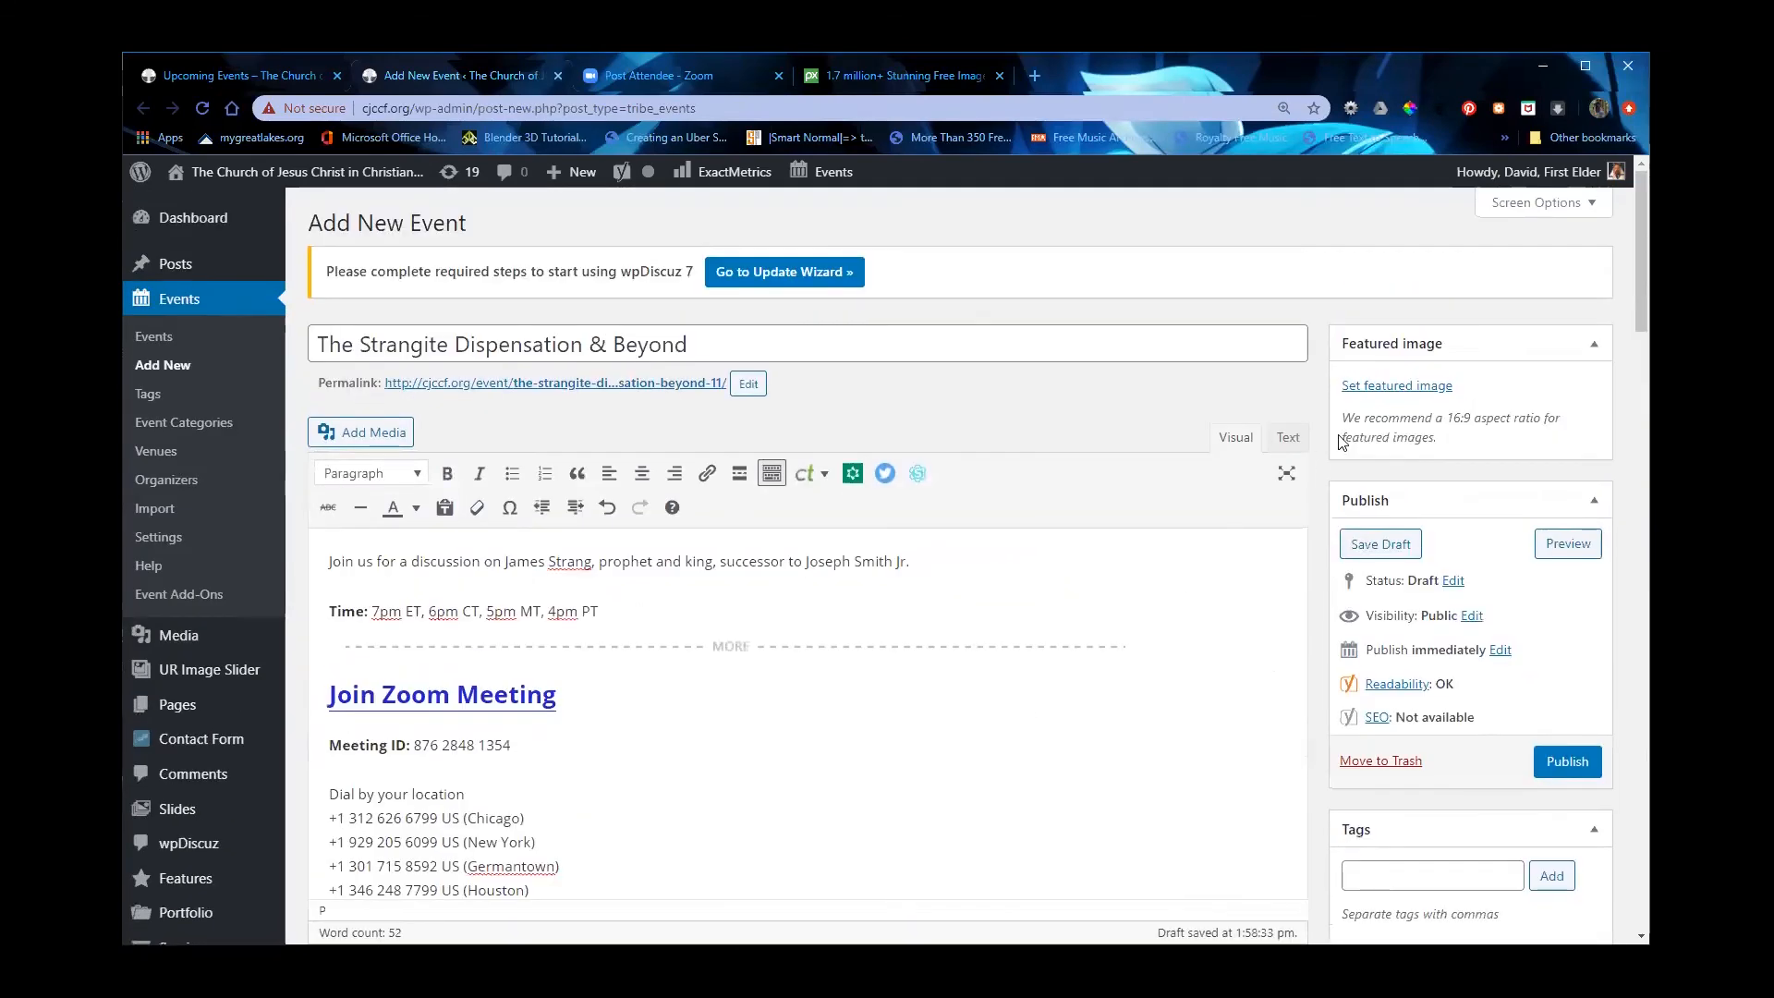
click(1373, 387)
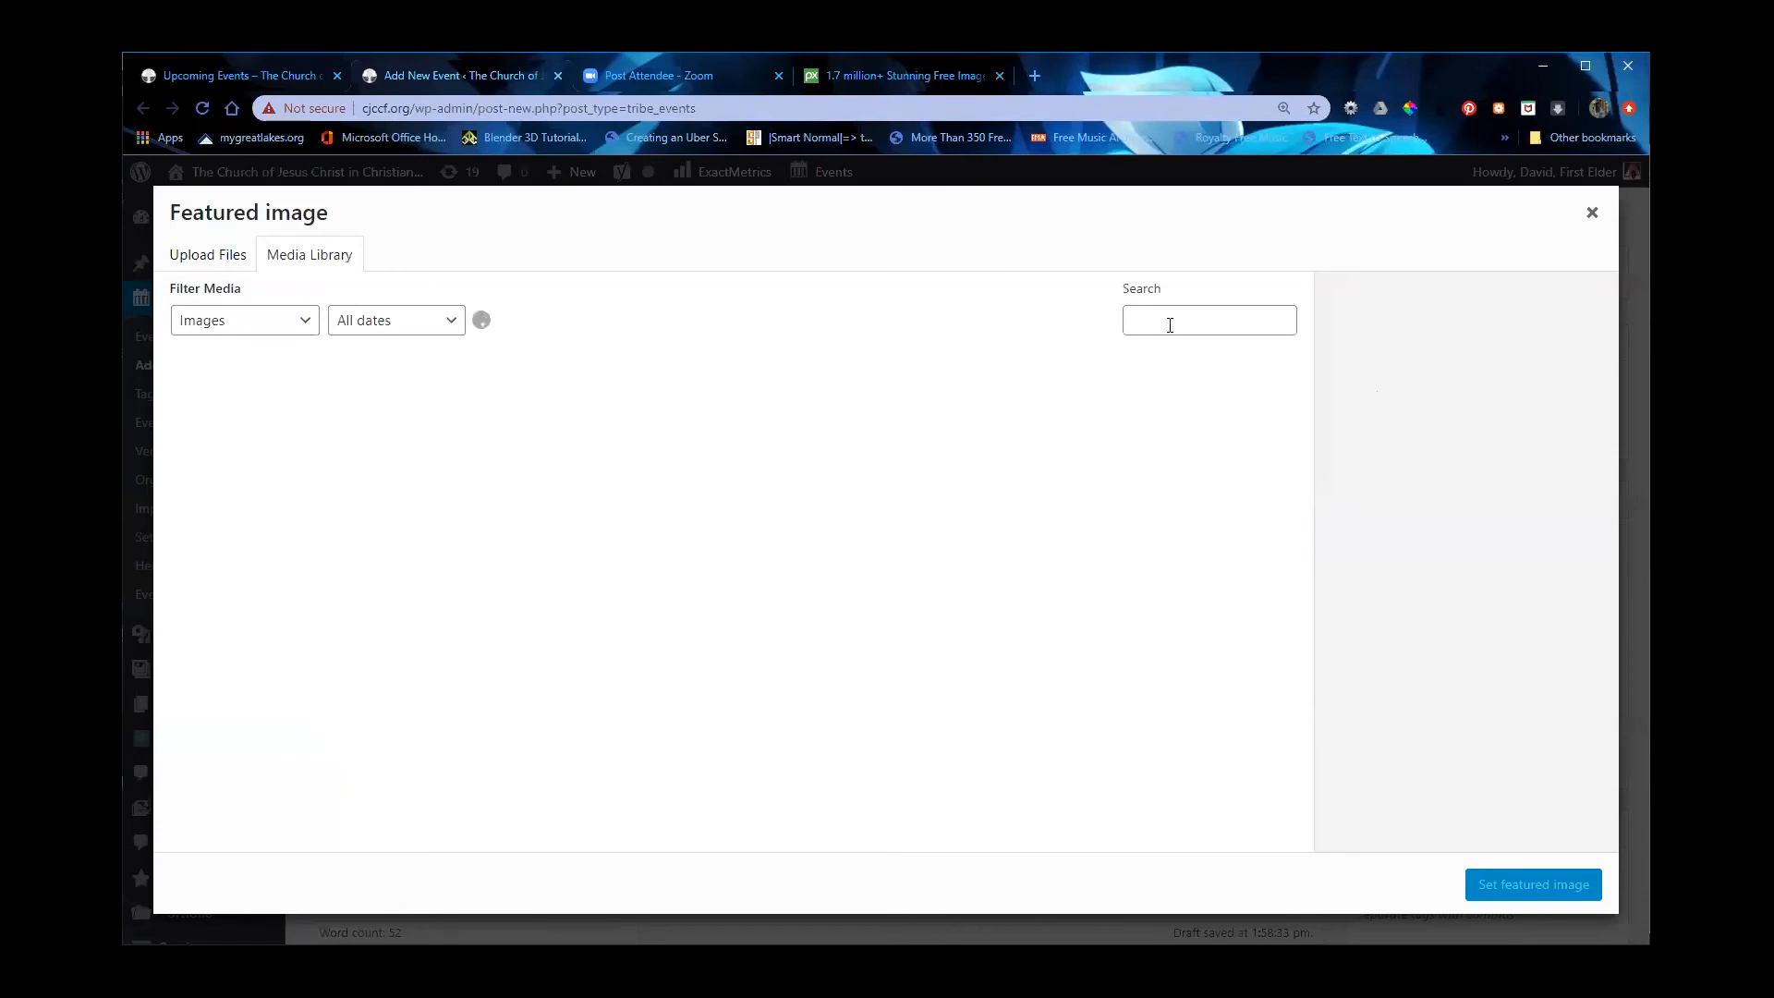
click(1169, 321)
text(star)
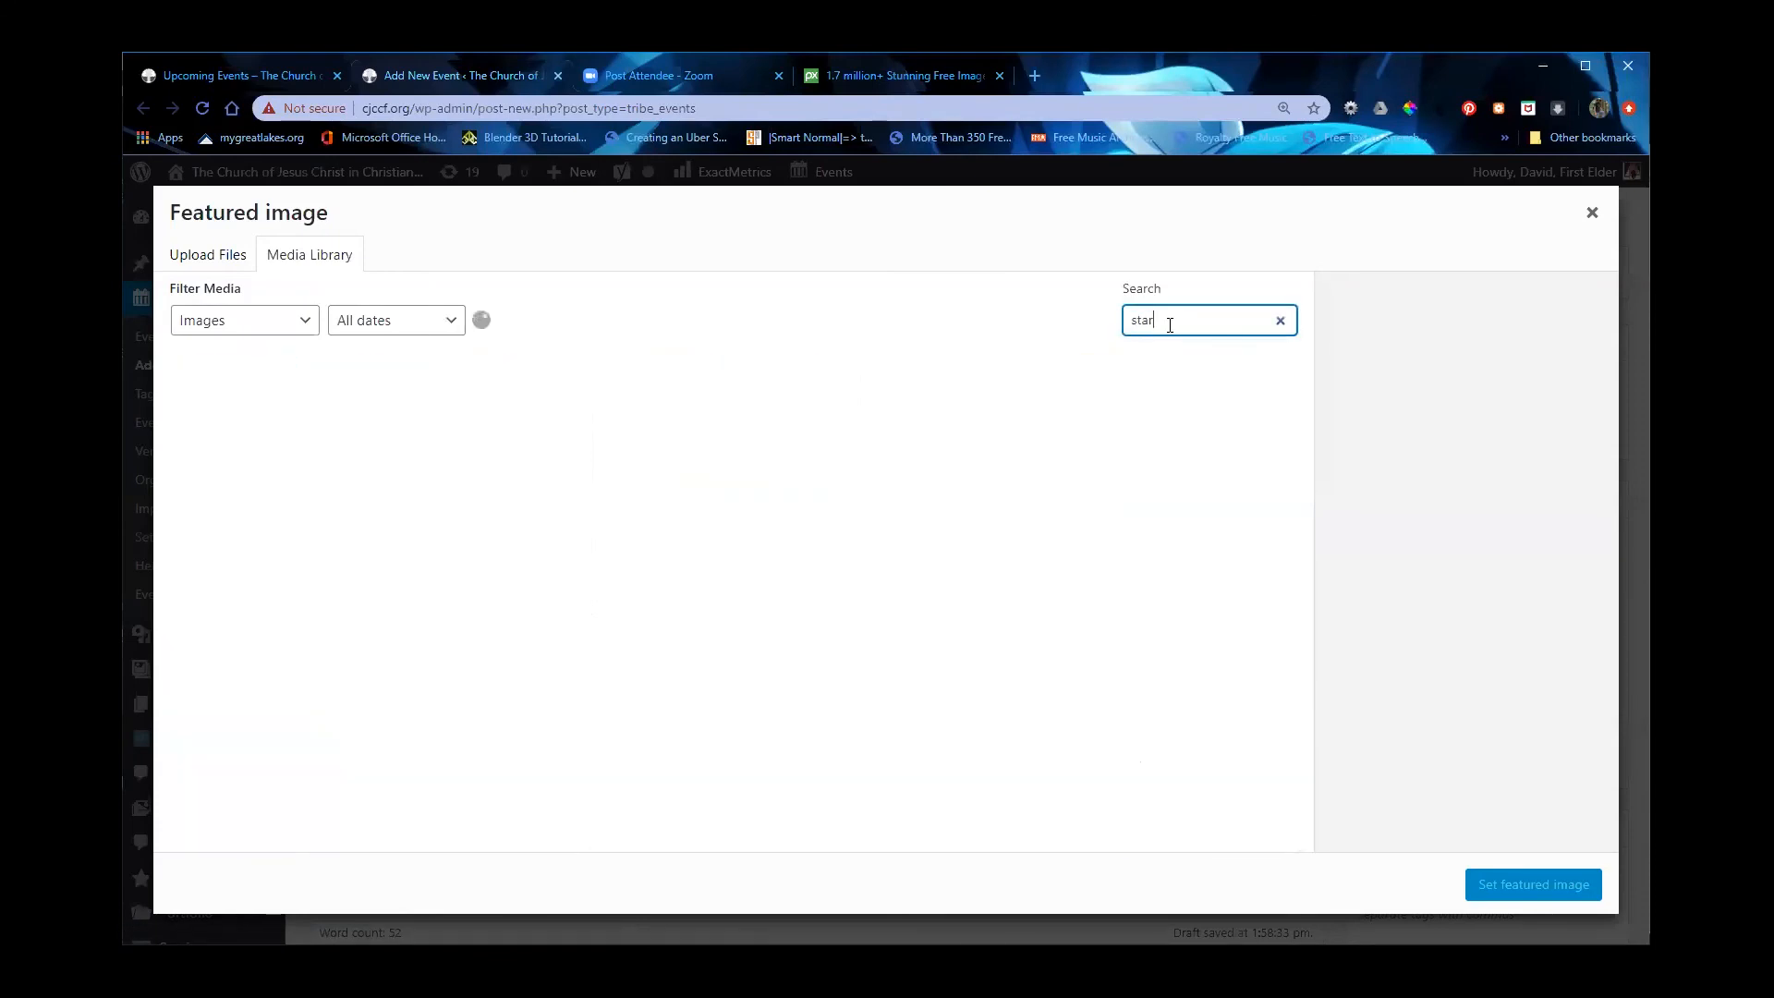
key(ctrl+a)
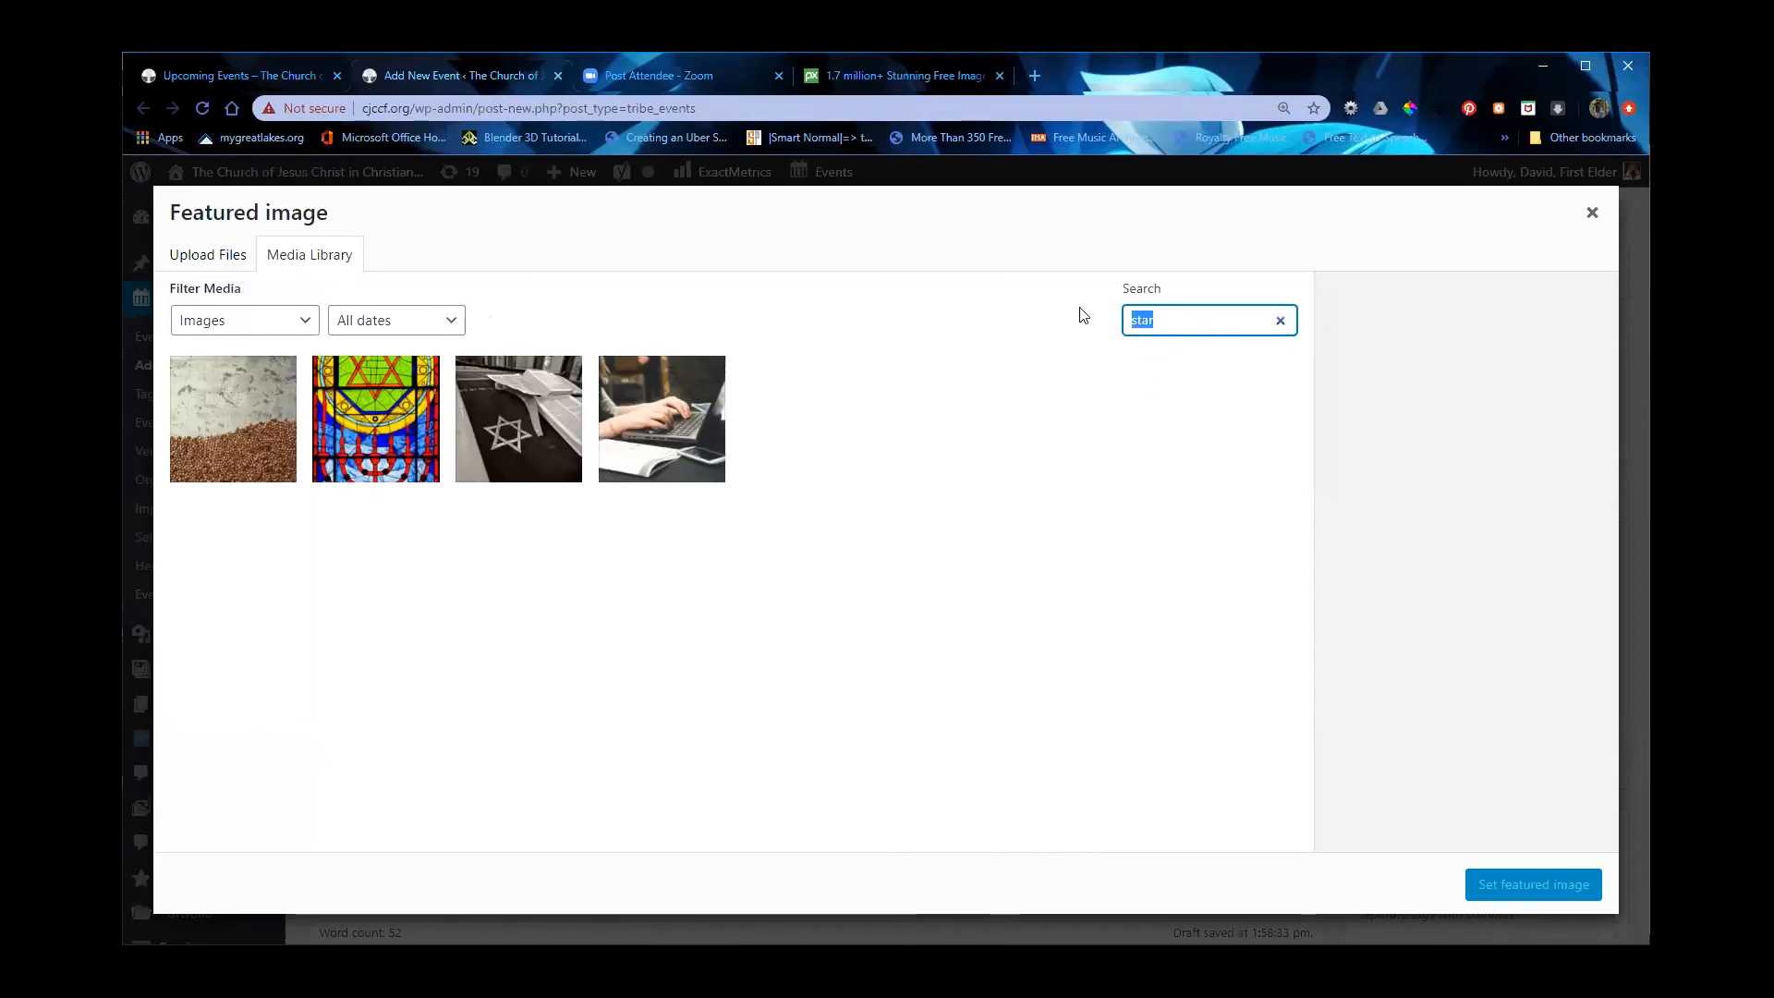
text(jame)
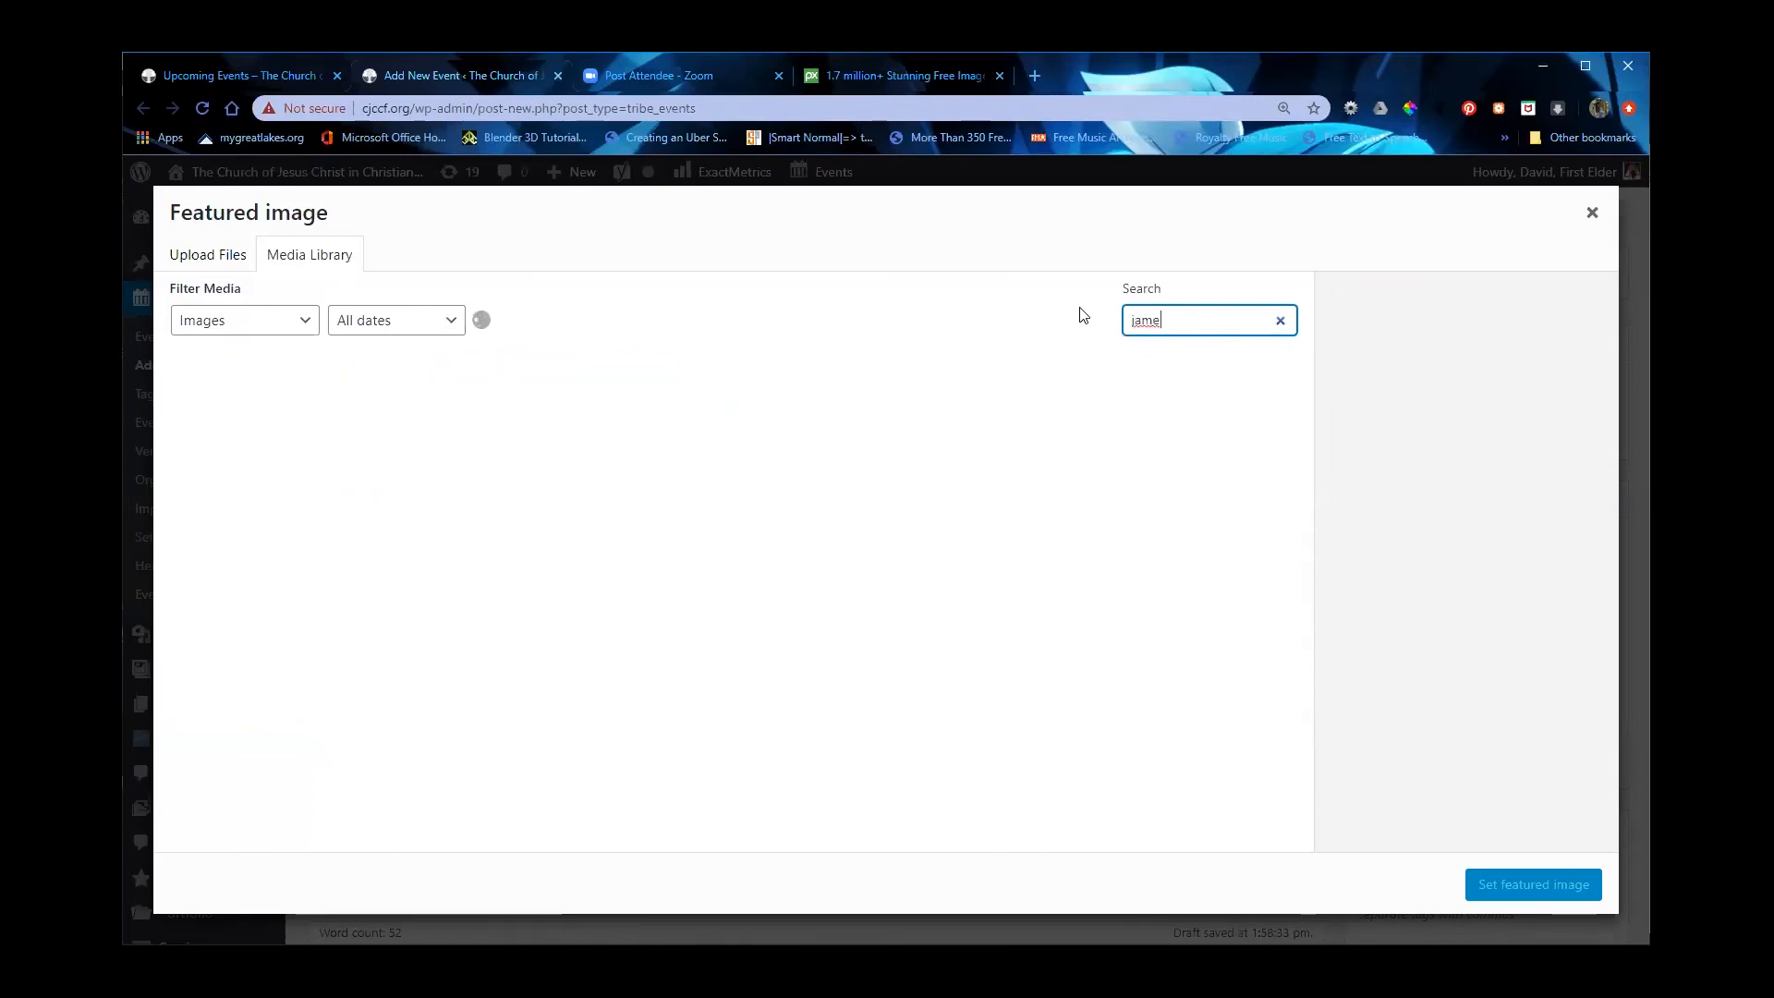
click(349, 418)
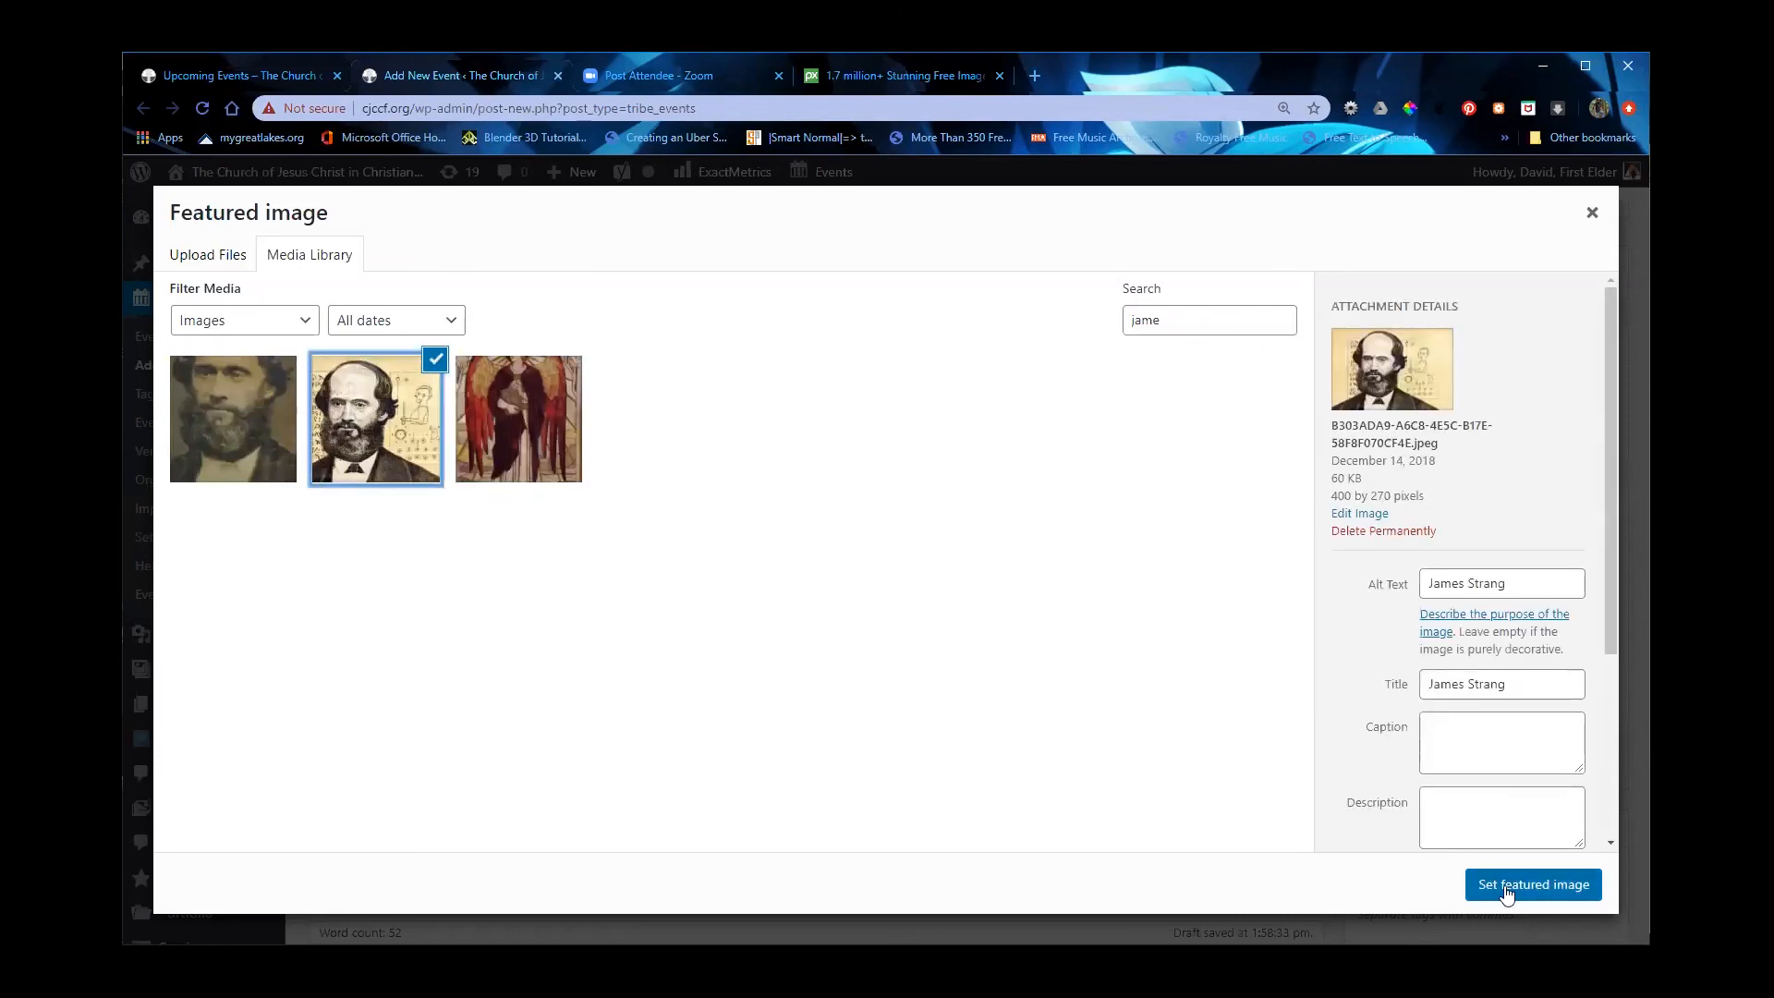
click(1506, 888)
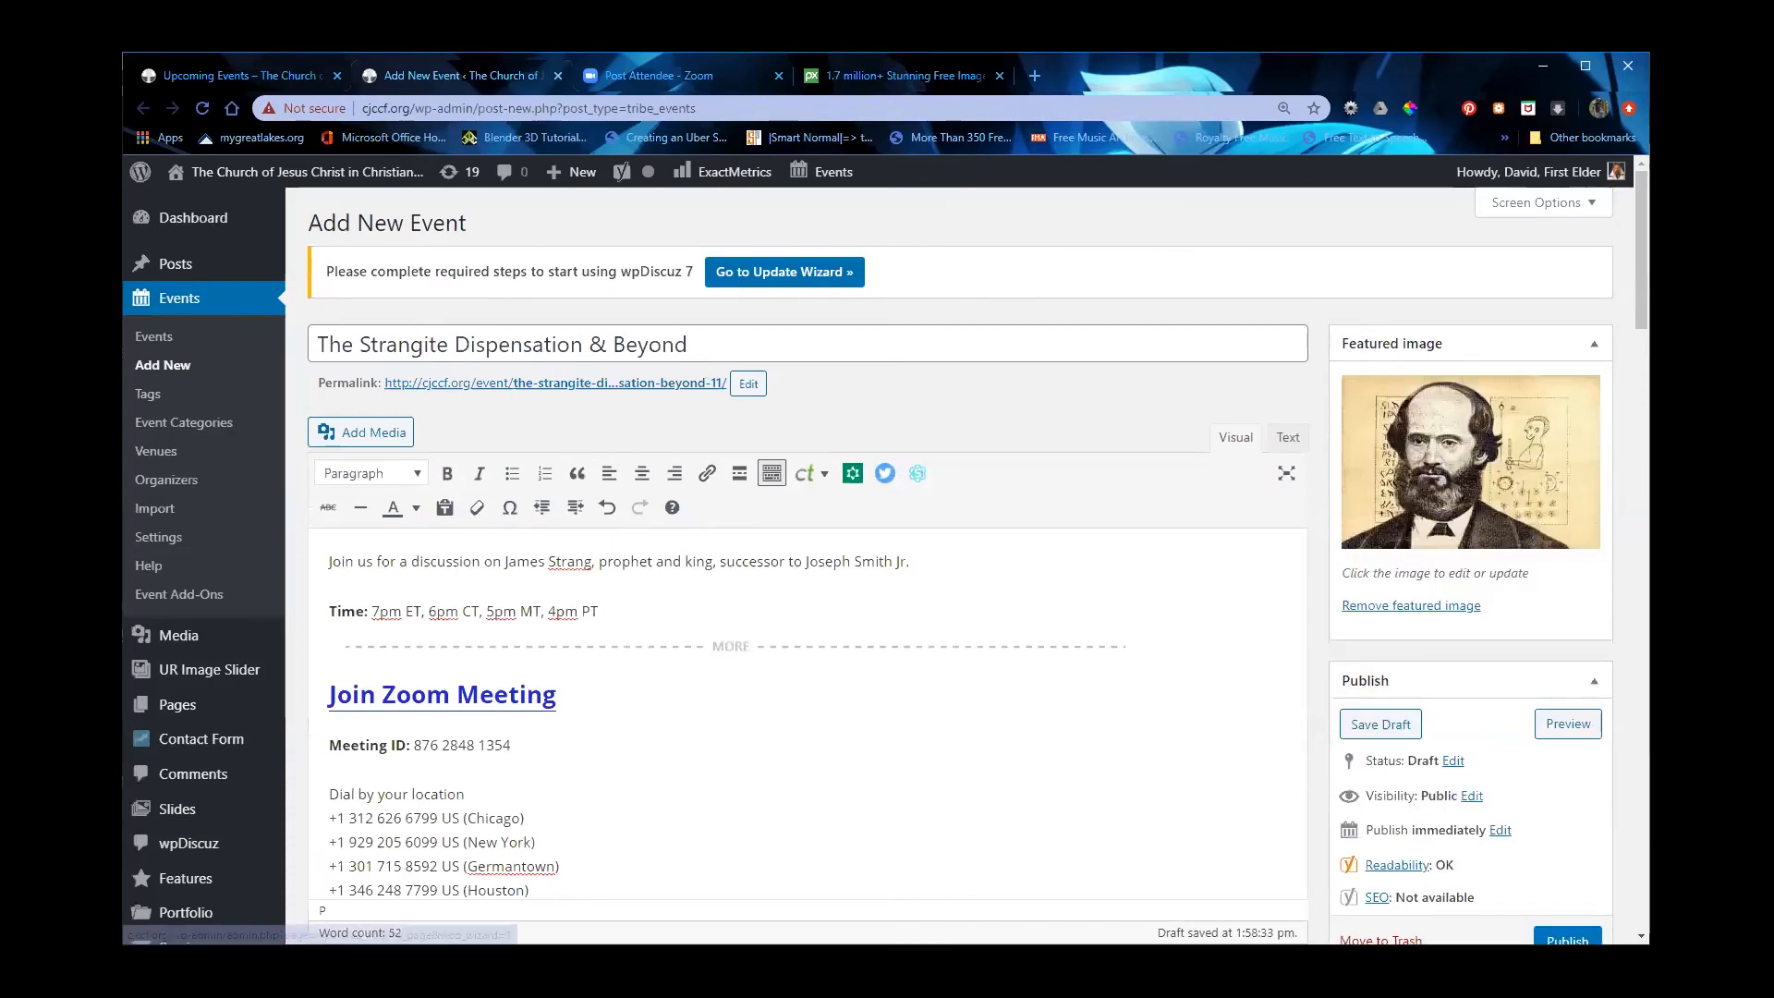
Step: Switch to the Pixabay page, load pexels.com in its place and browse the free stock photos on the home page
click(914, 82)
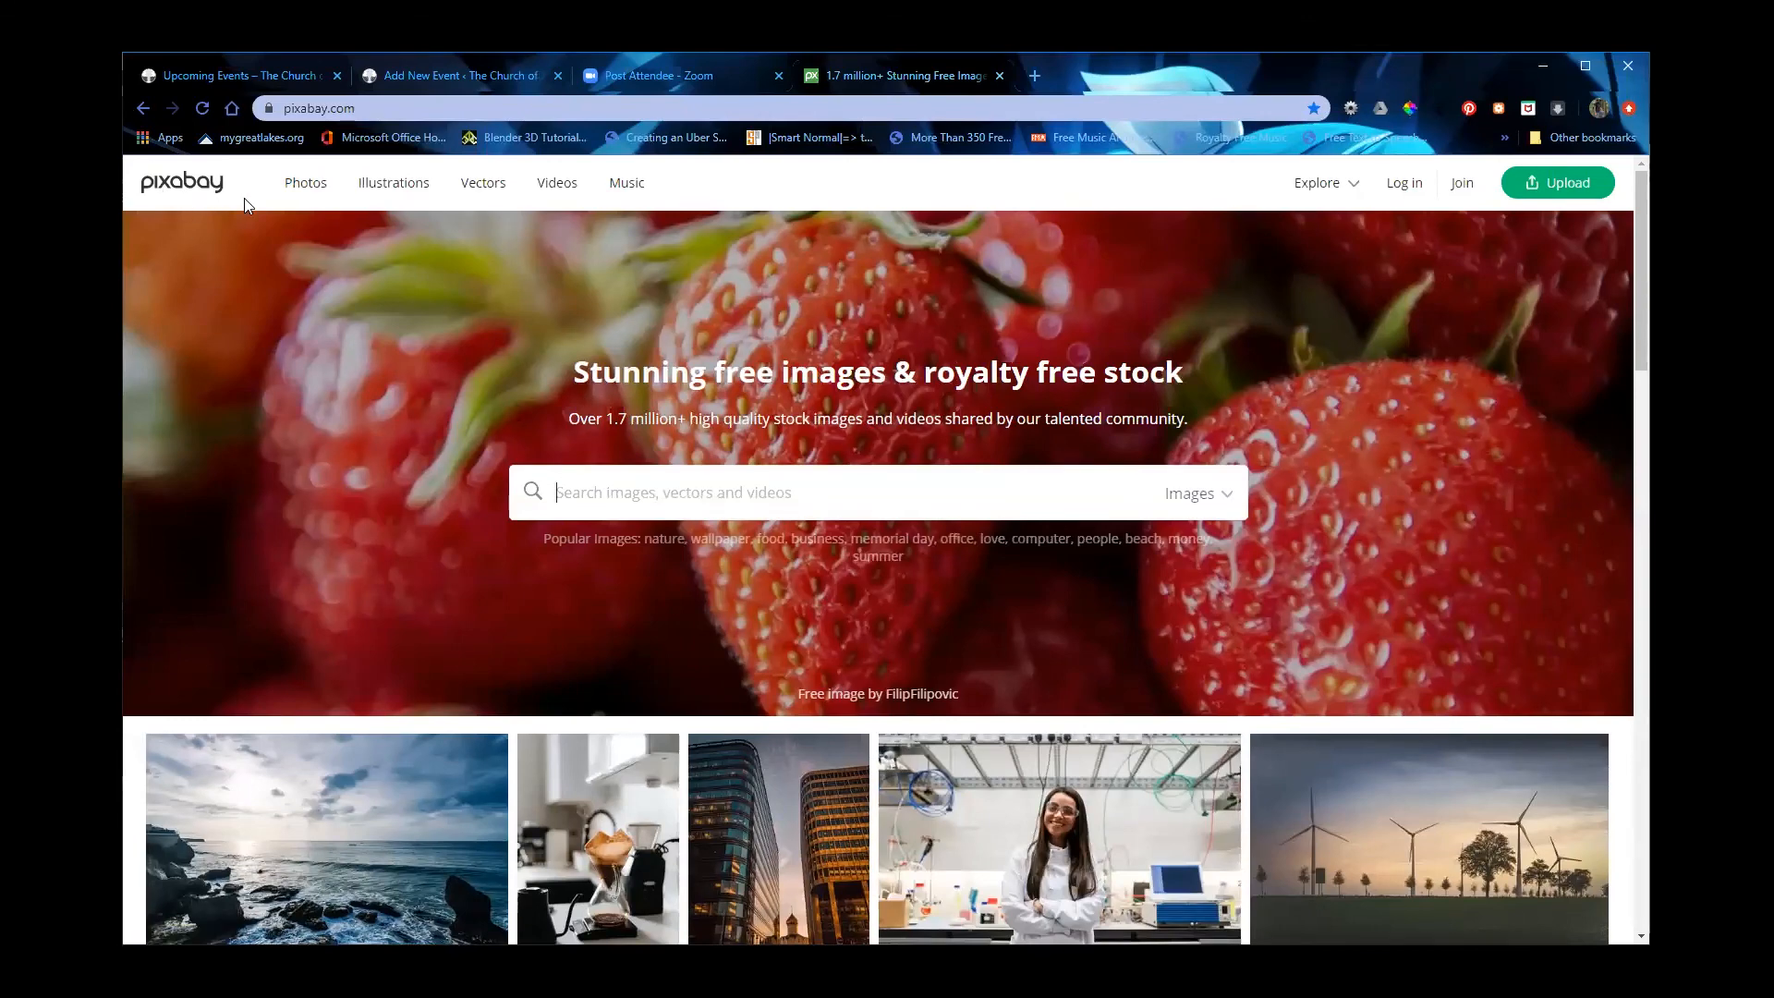
click(372, 111)
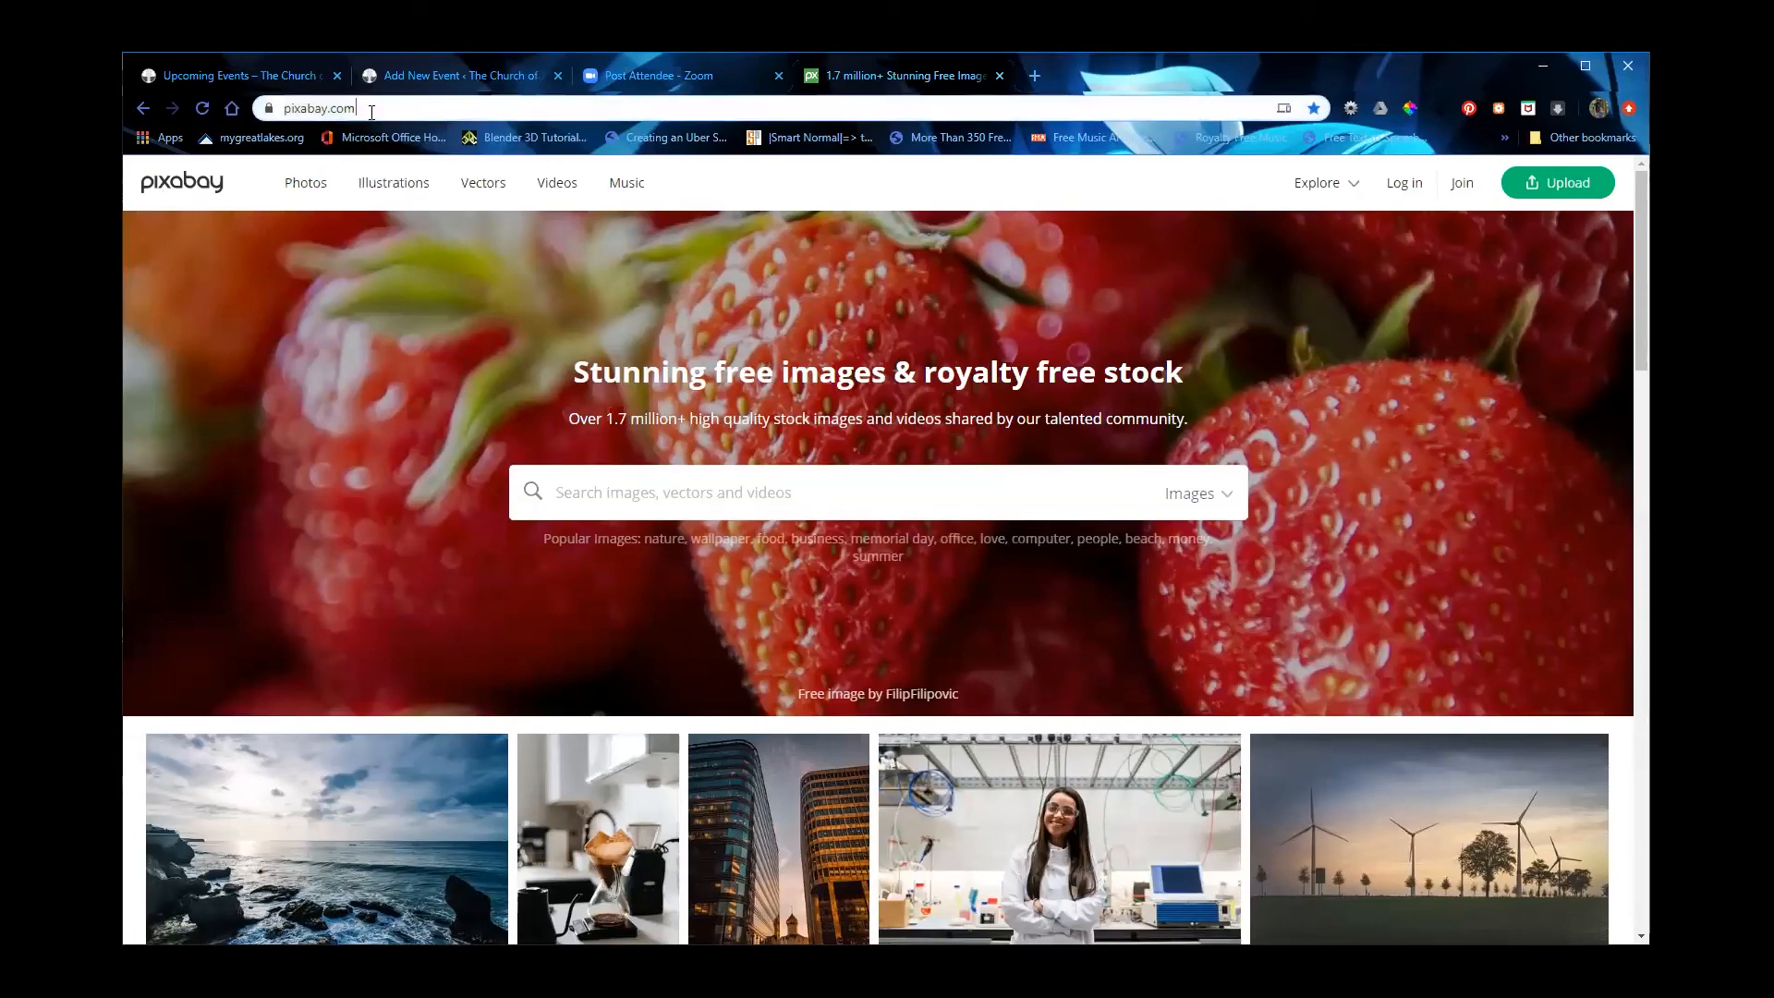
text(pexels)
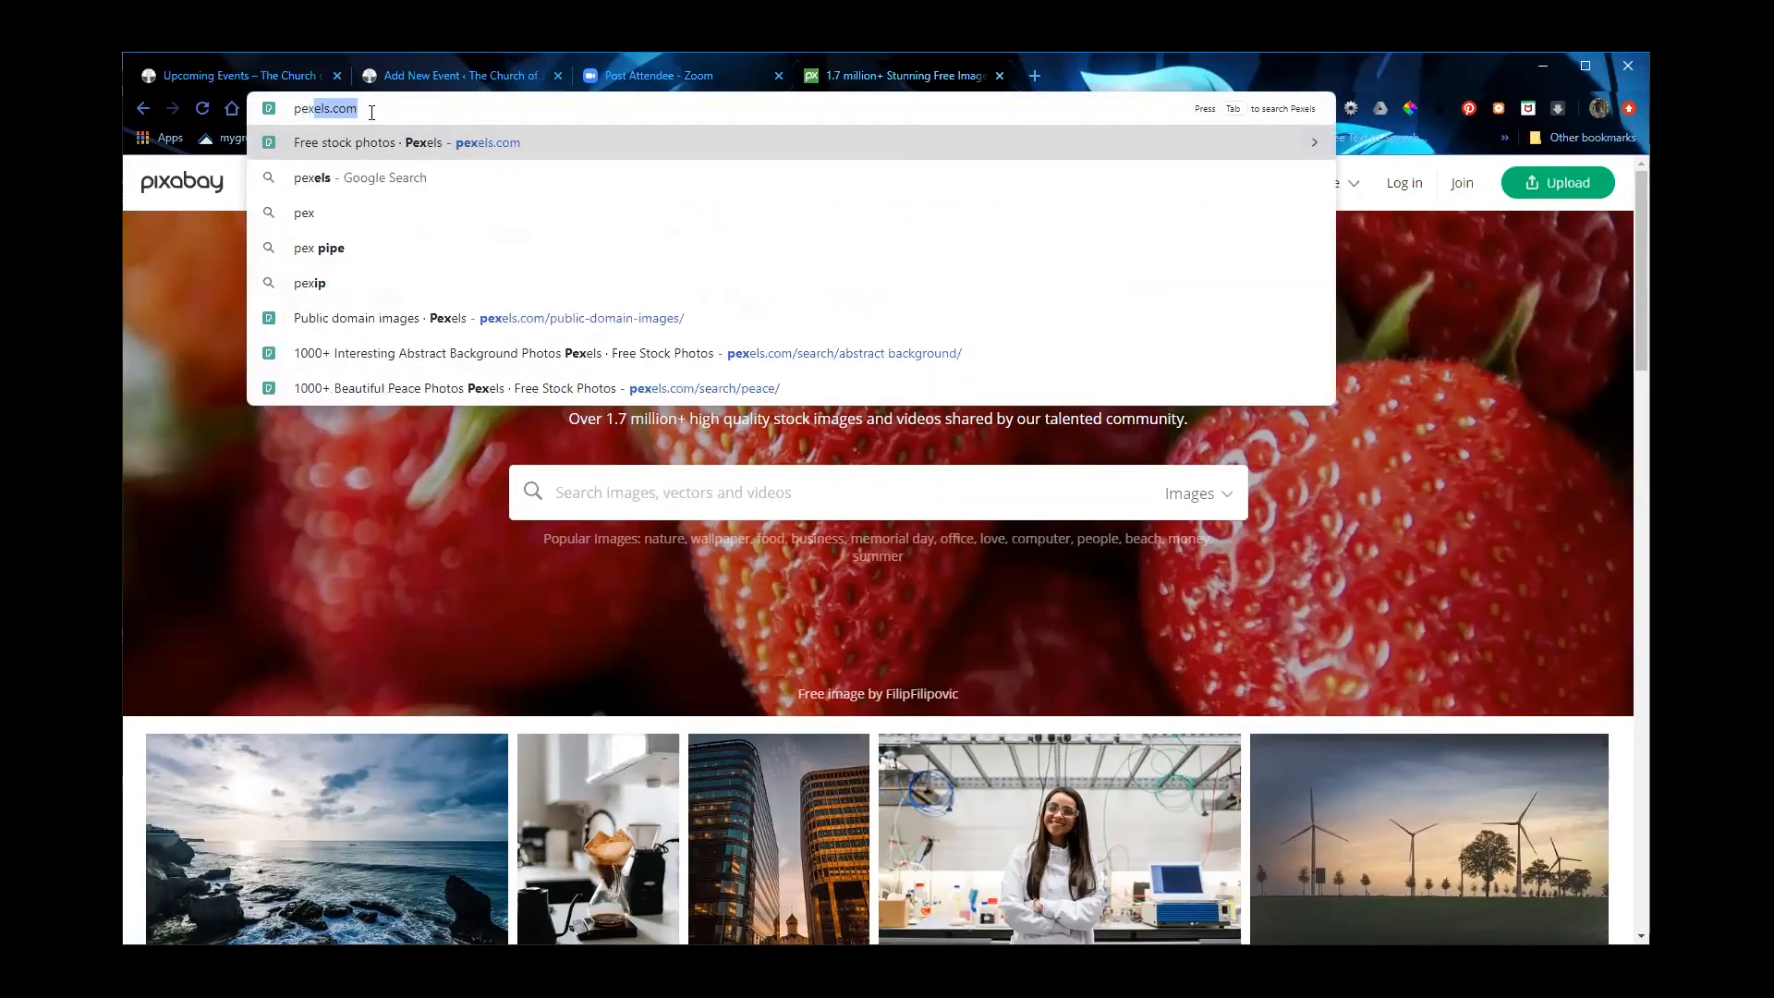
key(Return)
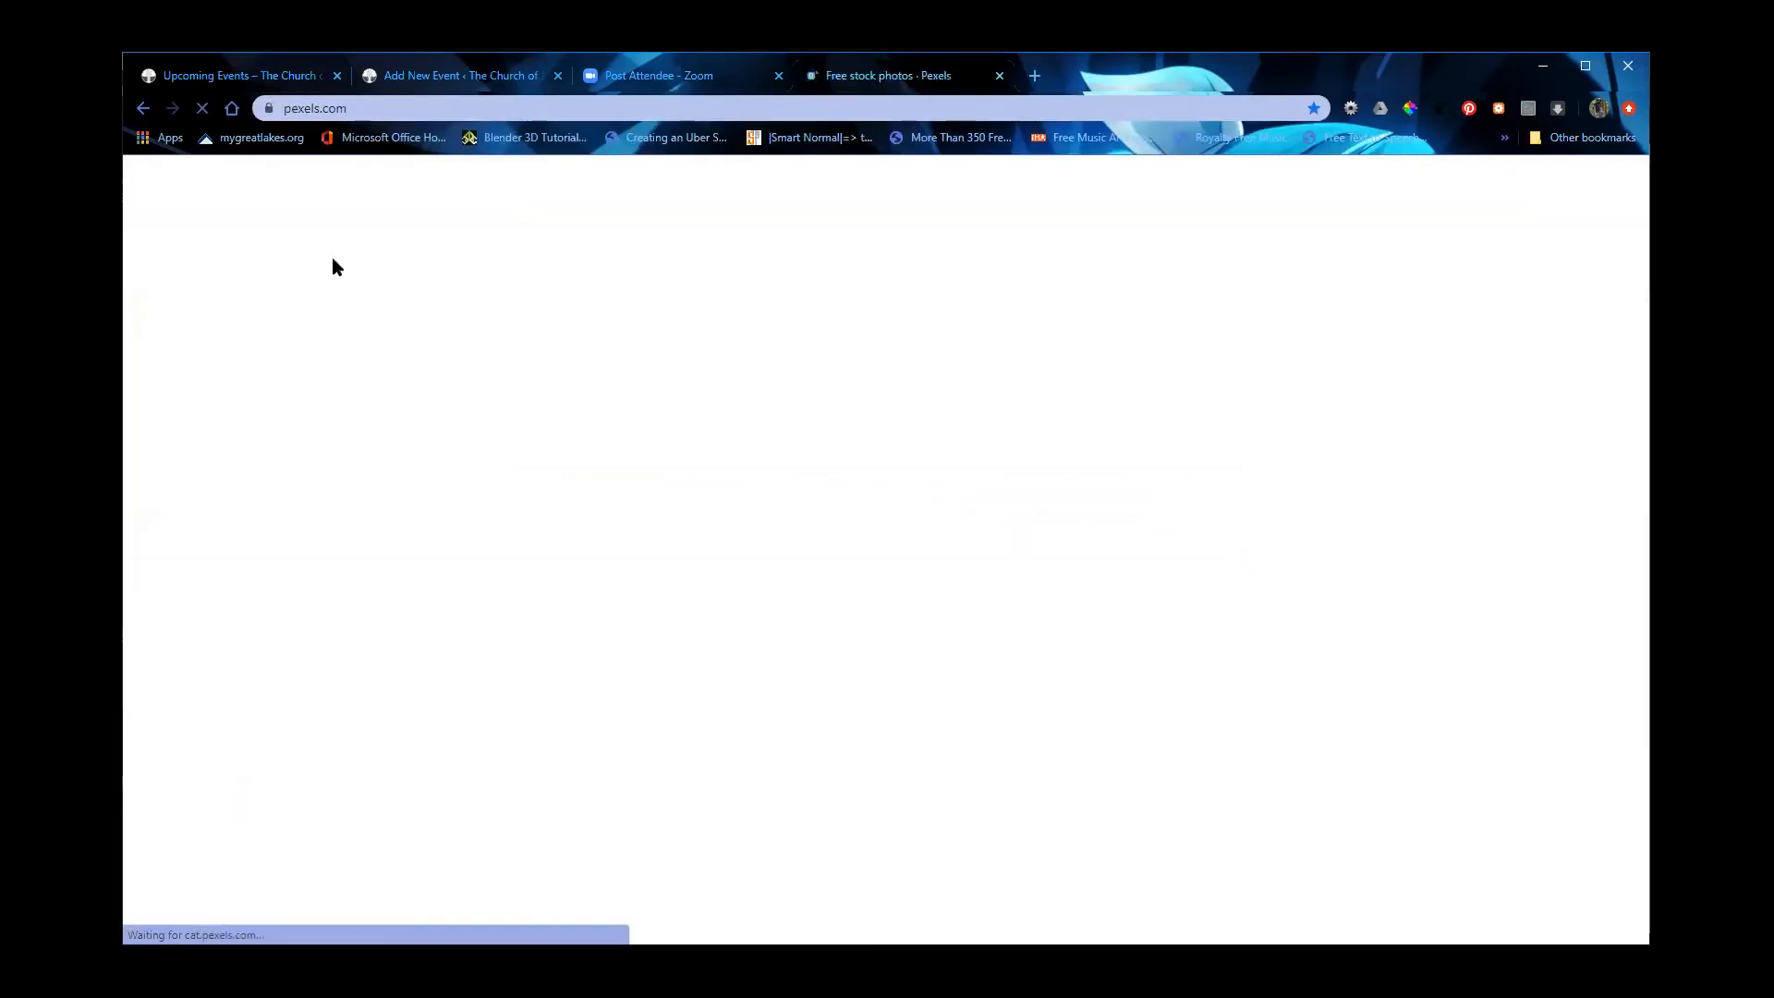
scroll(532, 434, down, 4)
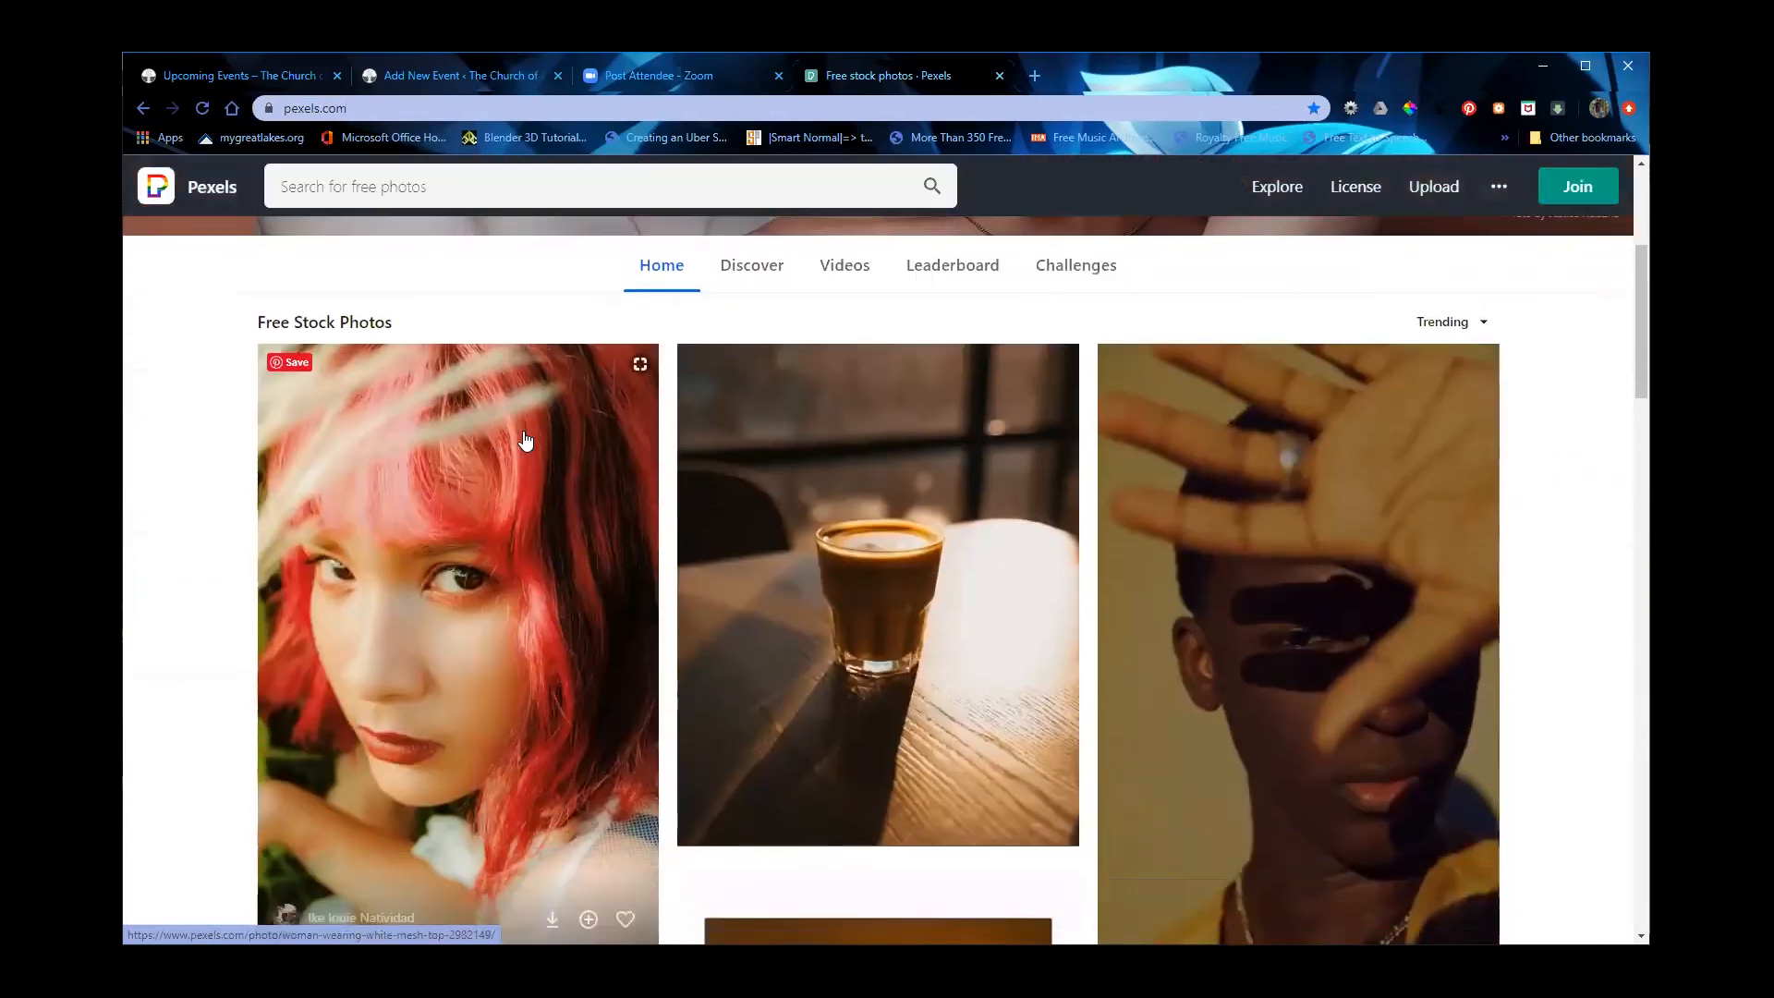
scroll(526, 440, down, 10)
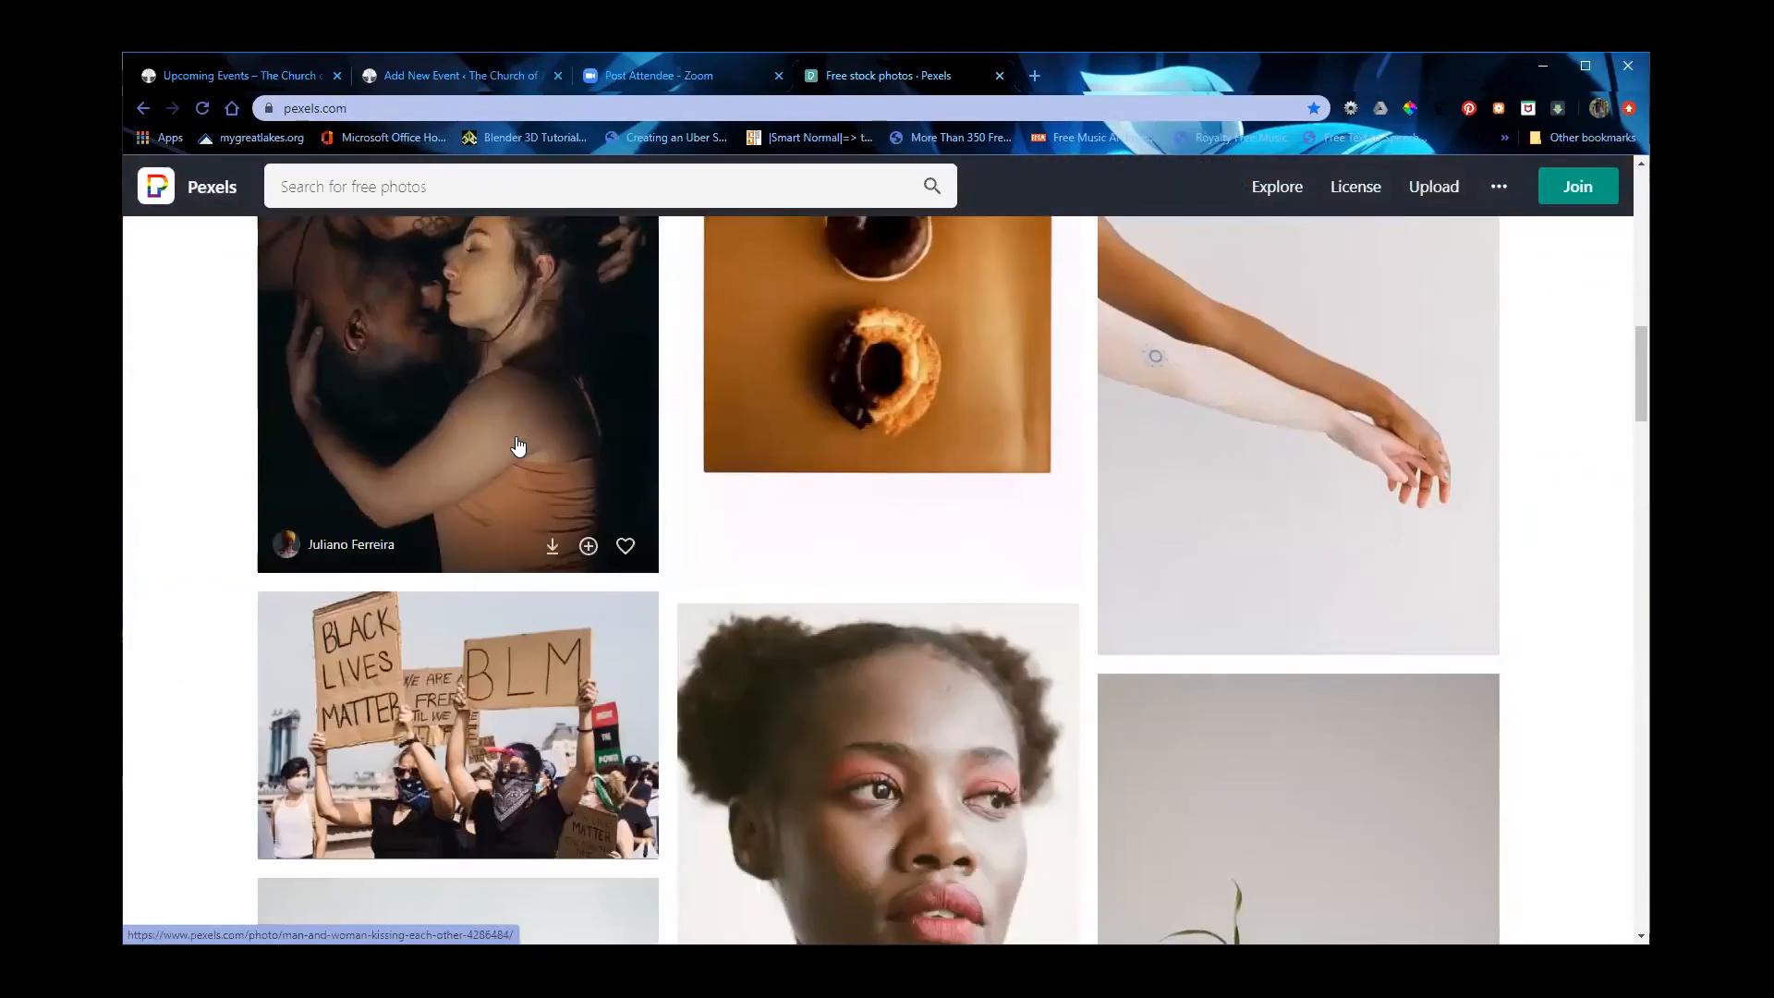
scroll(517, 443, up, 12)
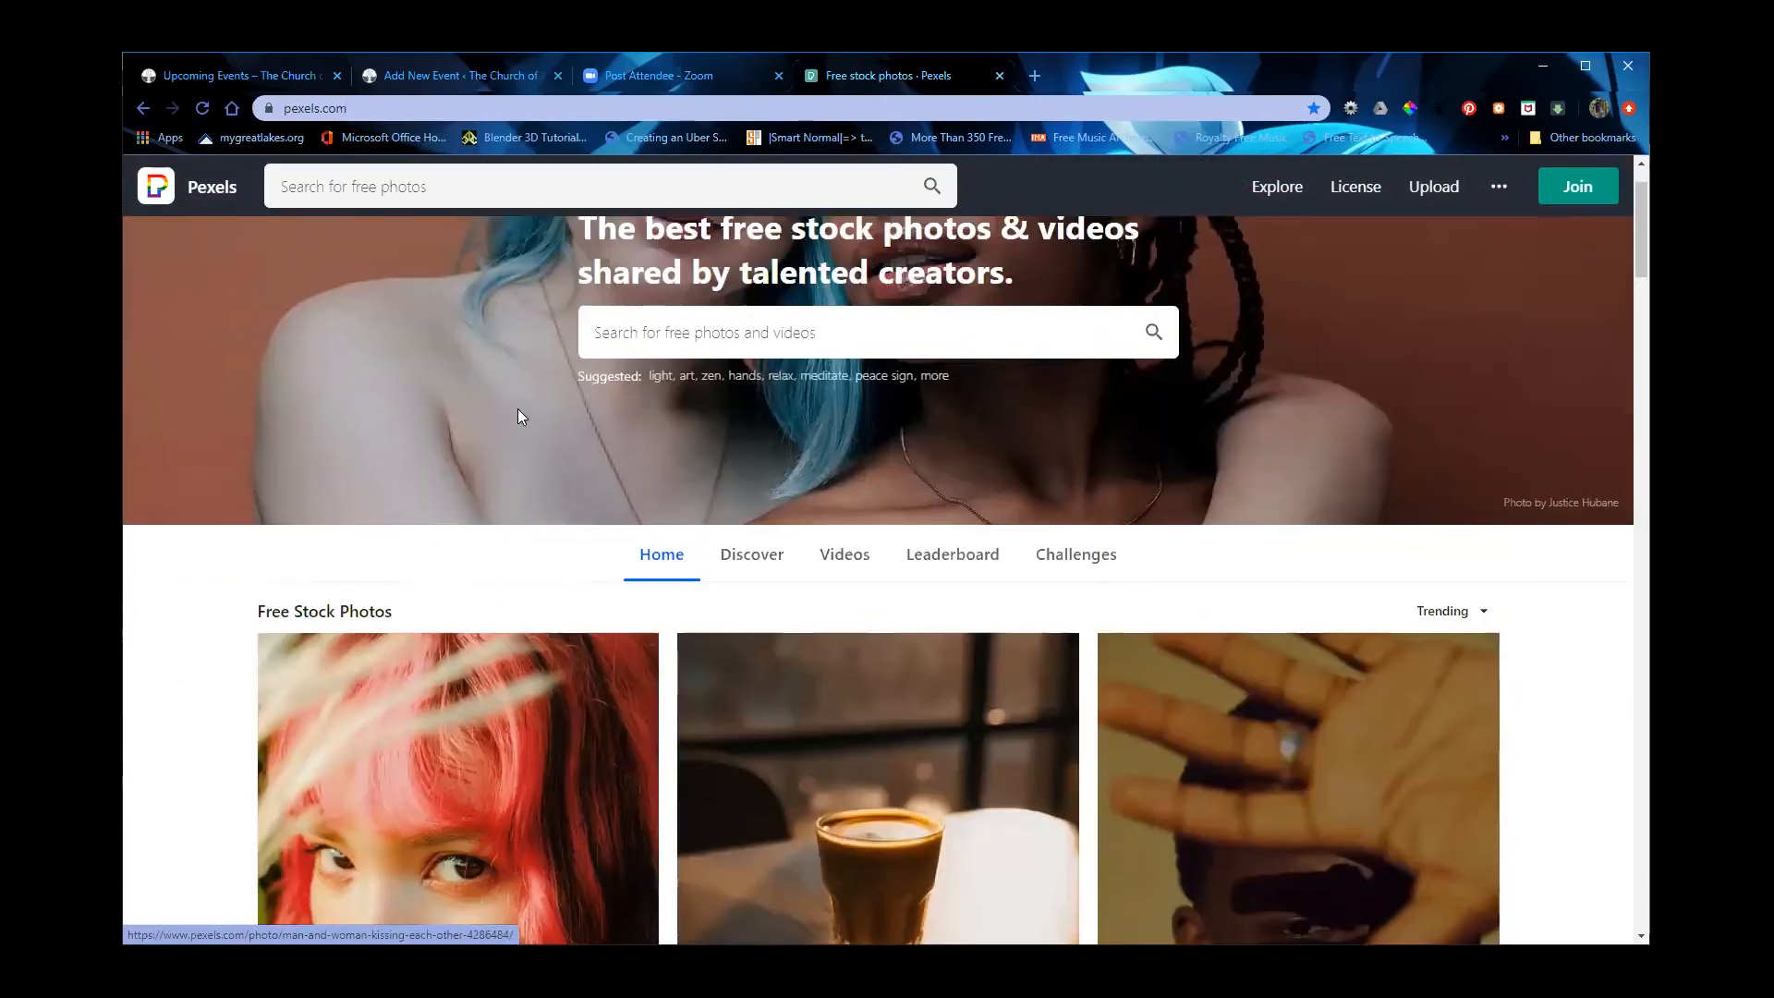
Step: Return to Pixabay, search its images for "spiritual" and browse the results
click(144, 109)
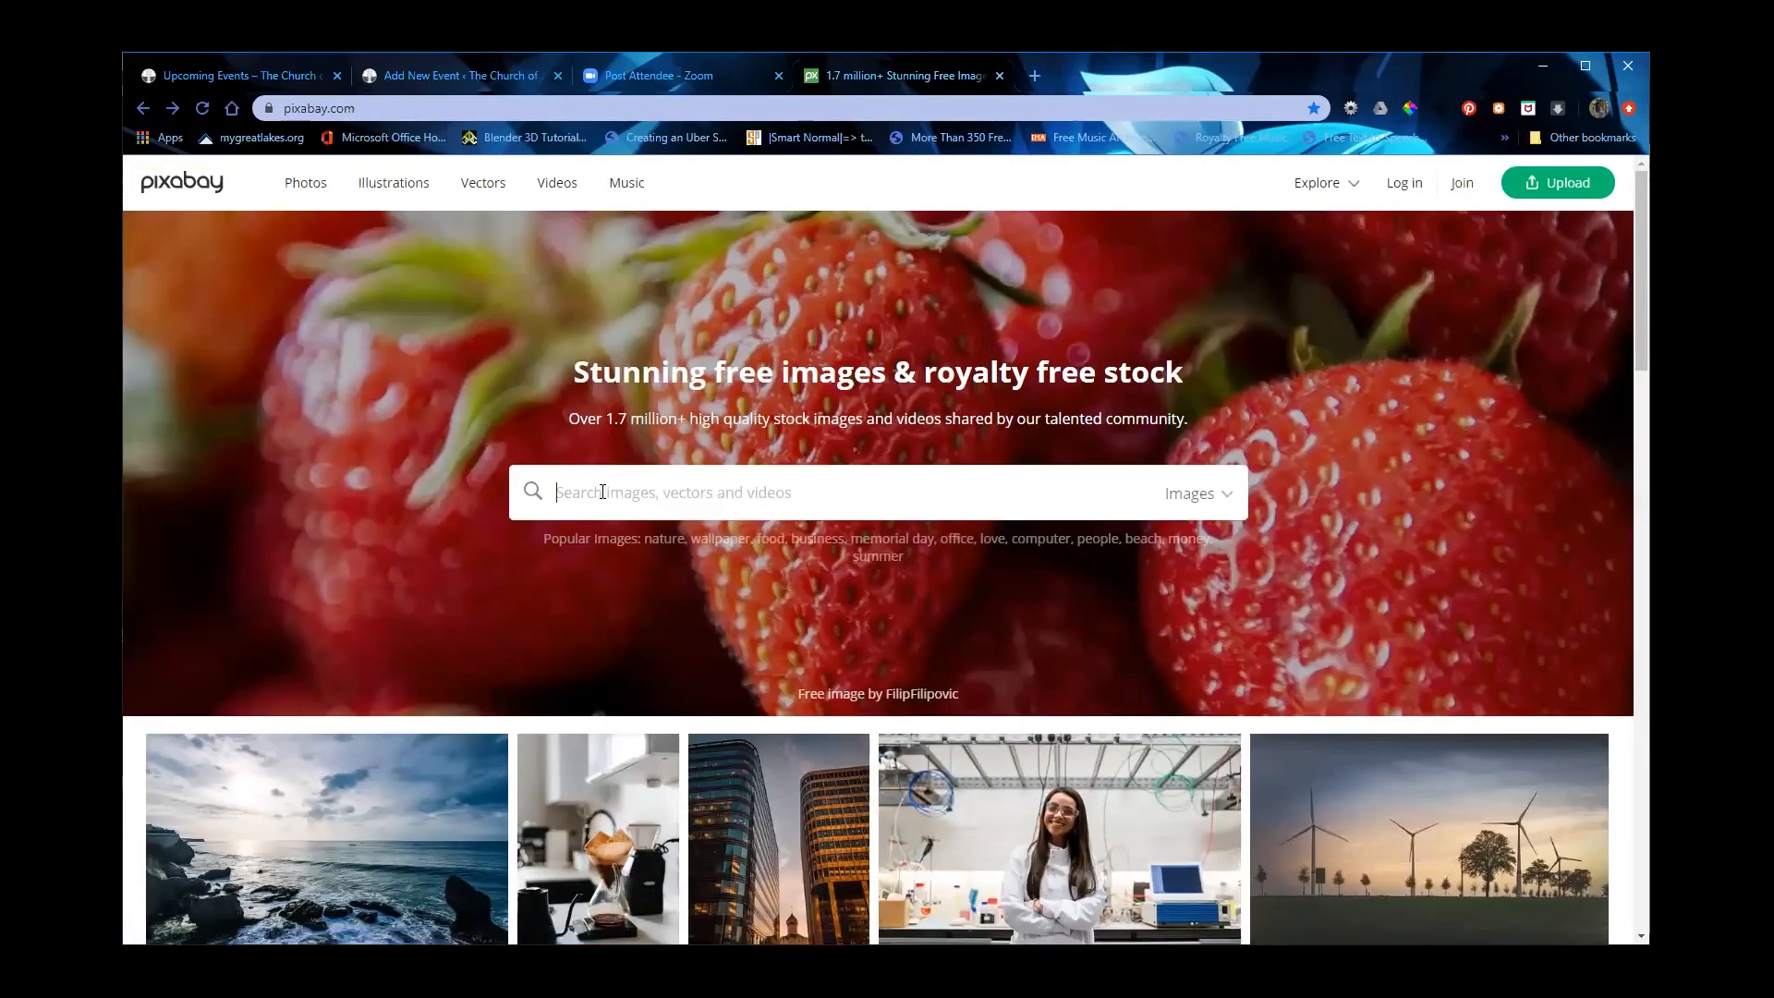
scroll(602, 492, down, 1)
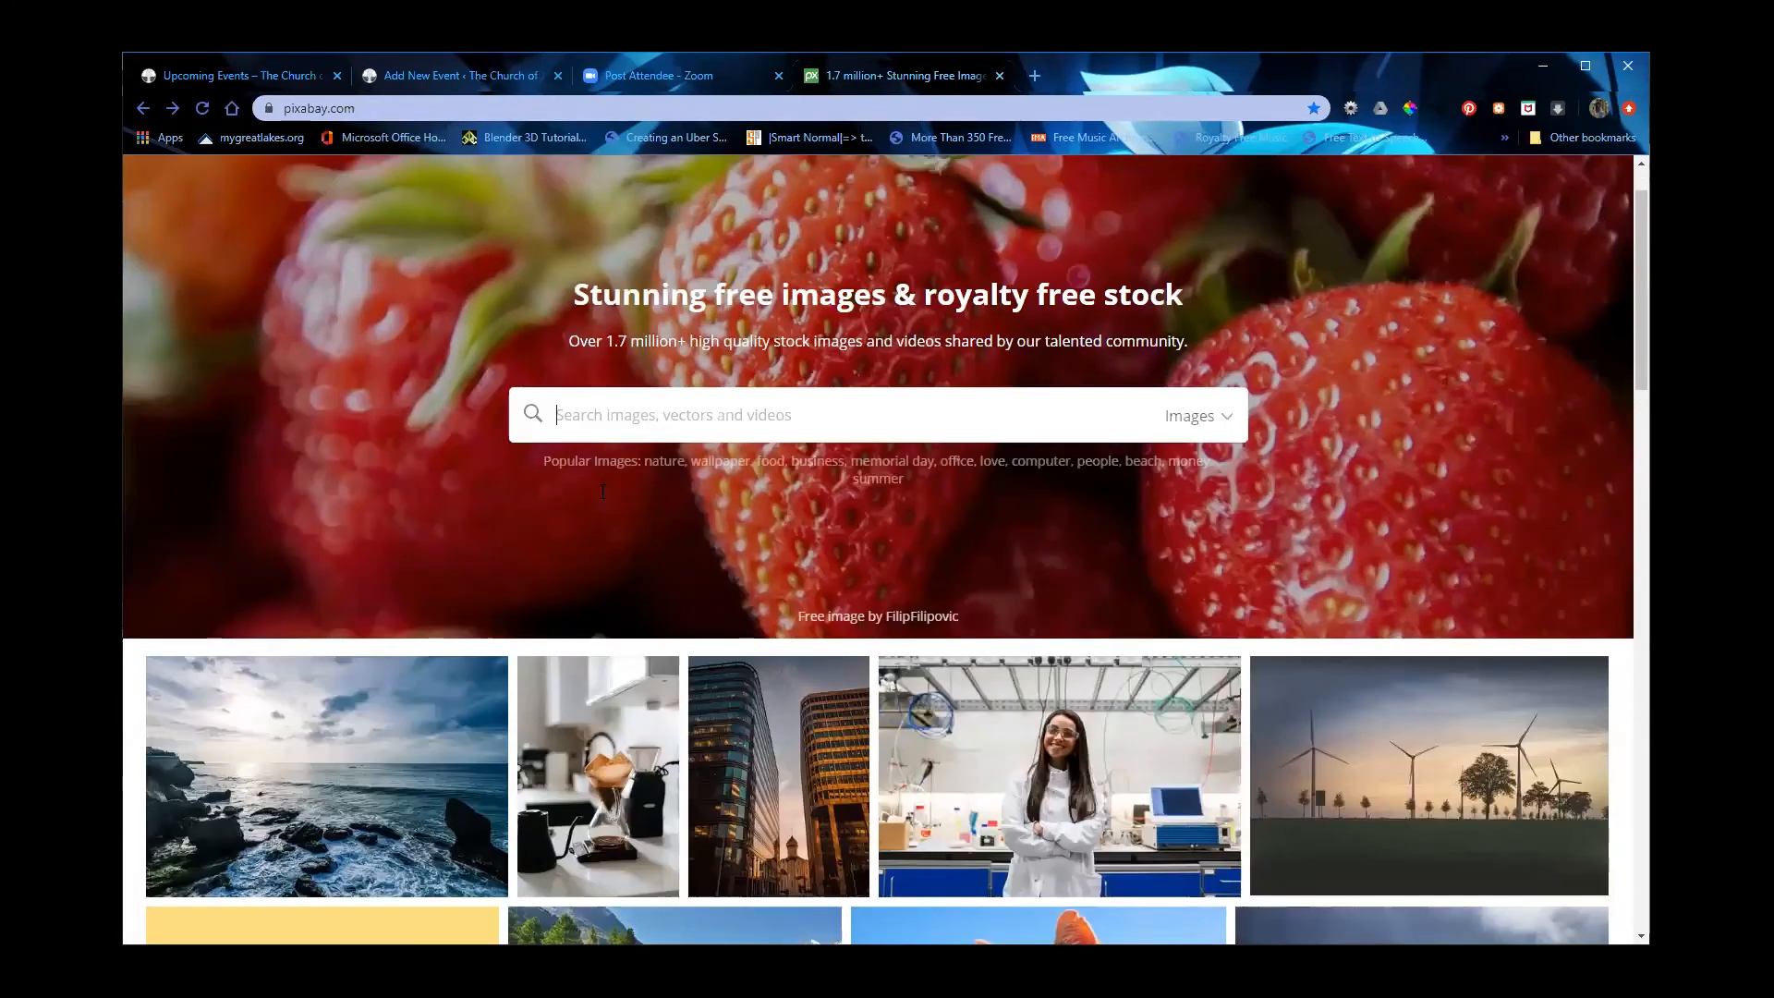
scroll(602, 492, up, 1)
text(spi)
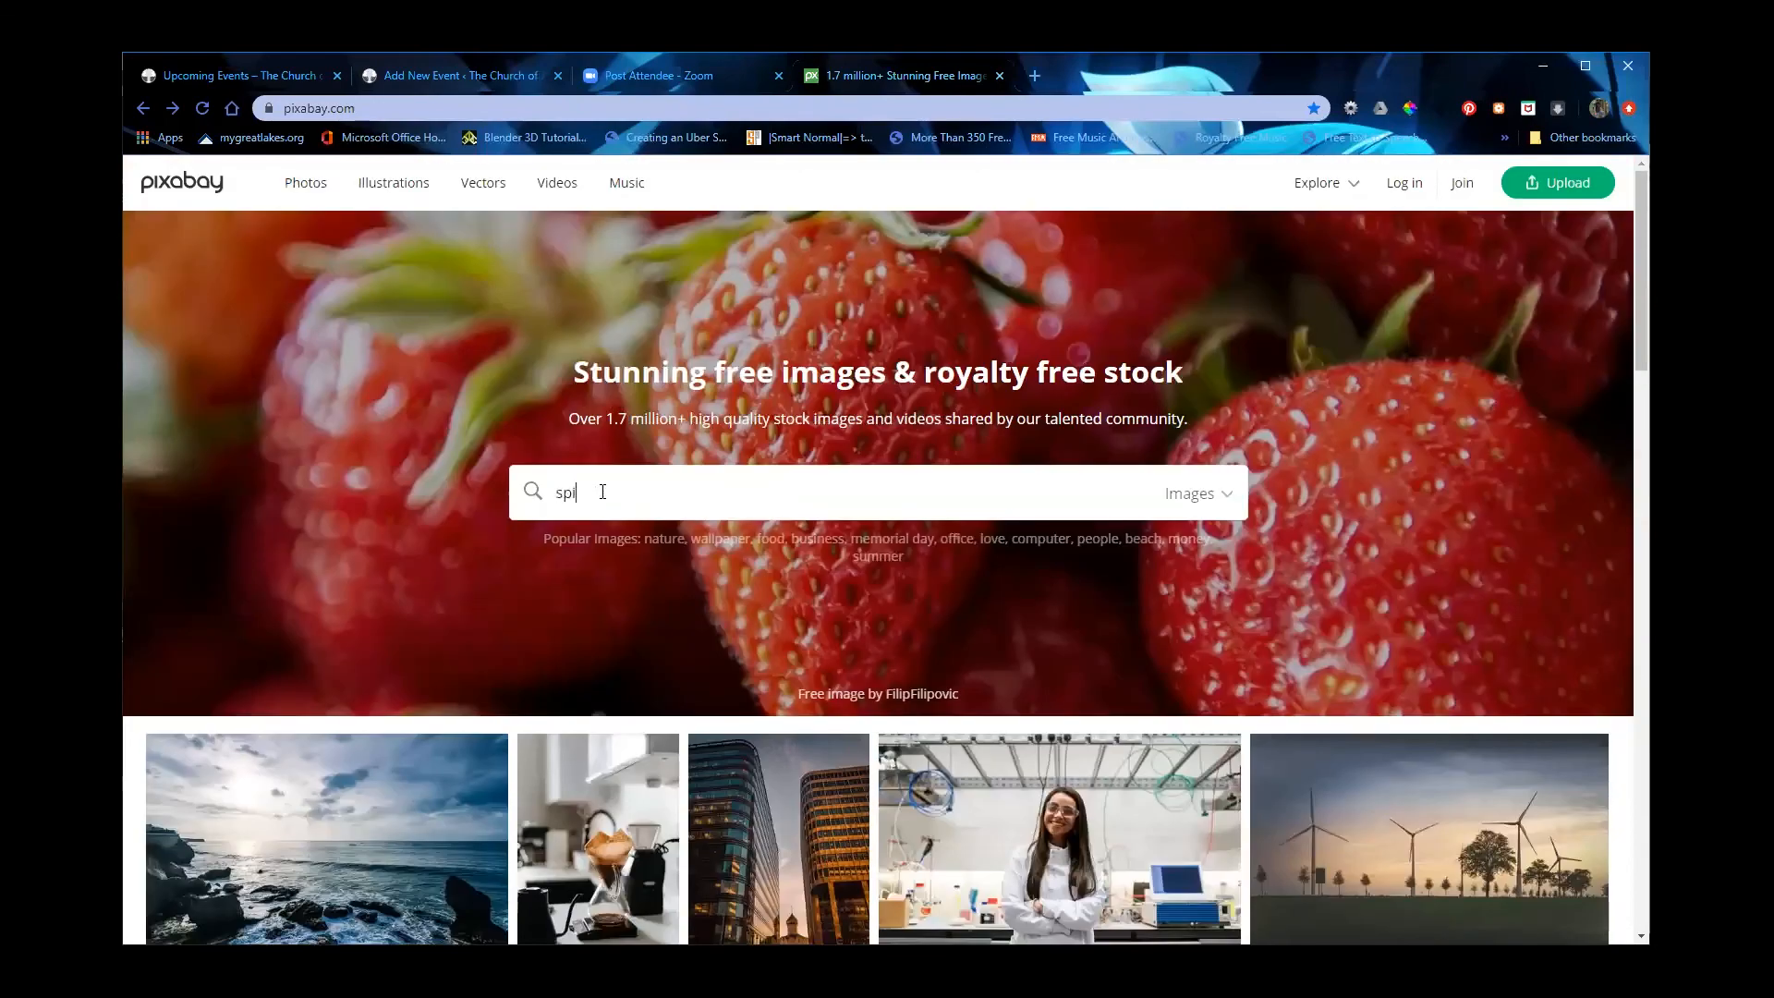
text(ritual)
key(Return)
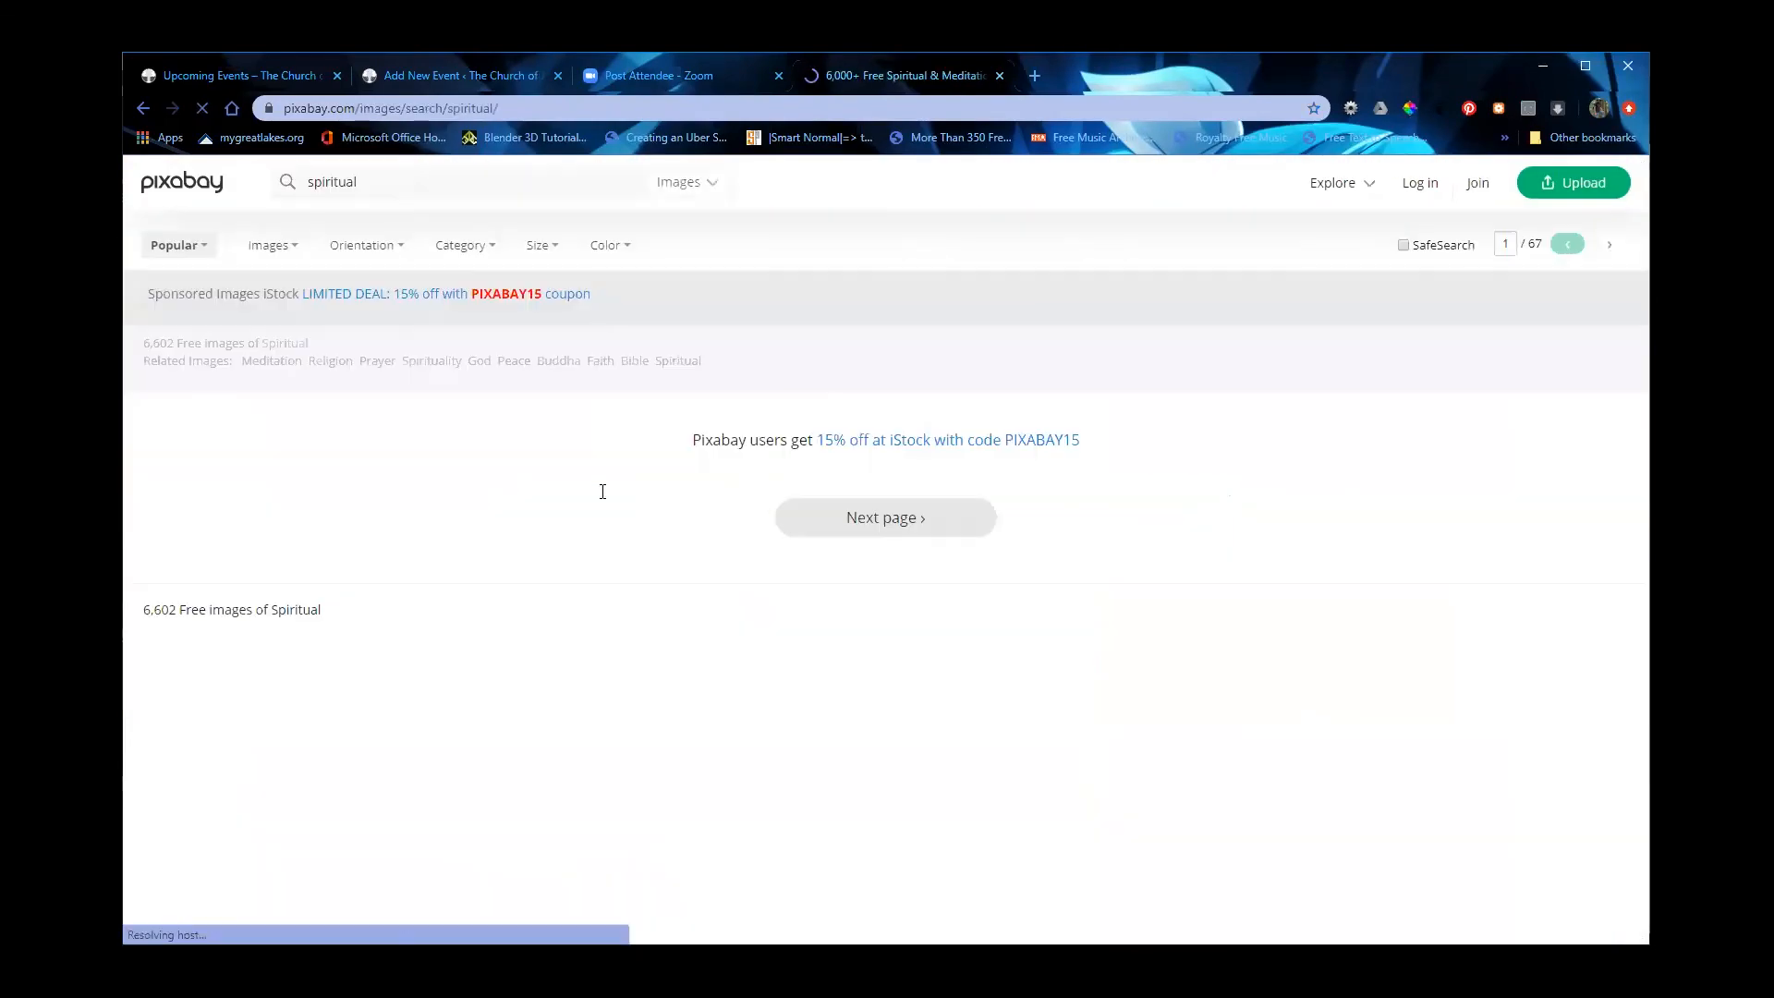
scroll(460, 539, down, 2)
scroll(460, 539, down, 6)
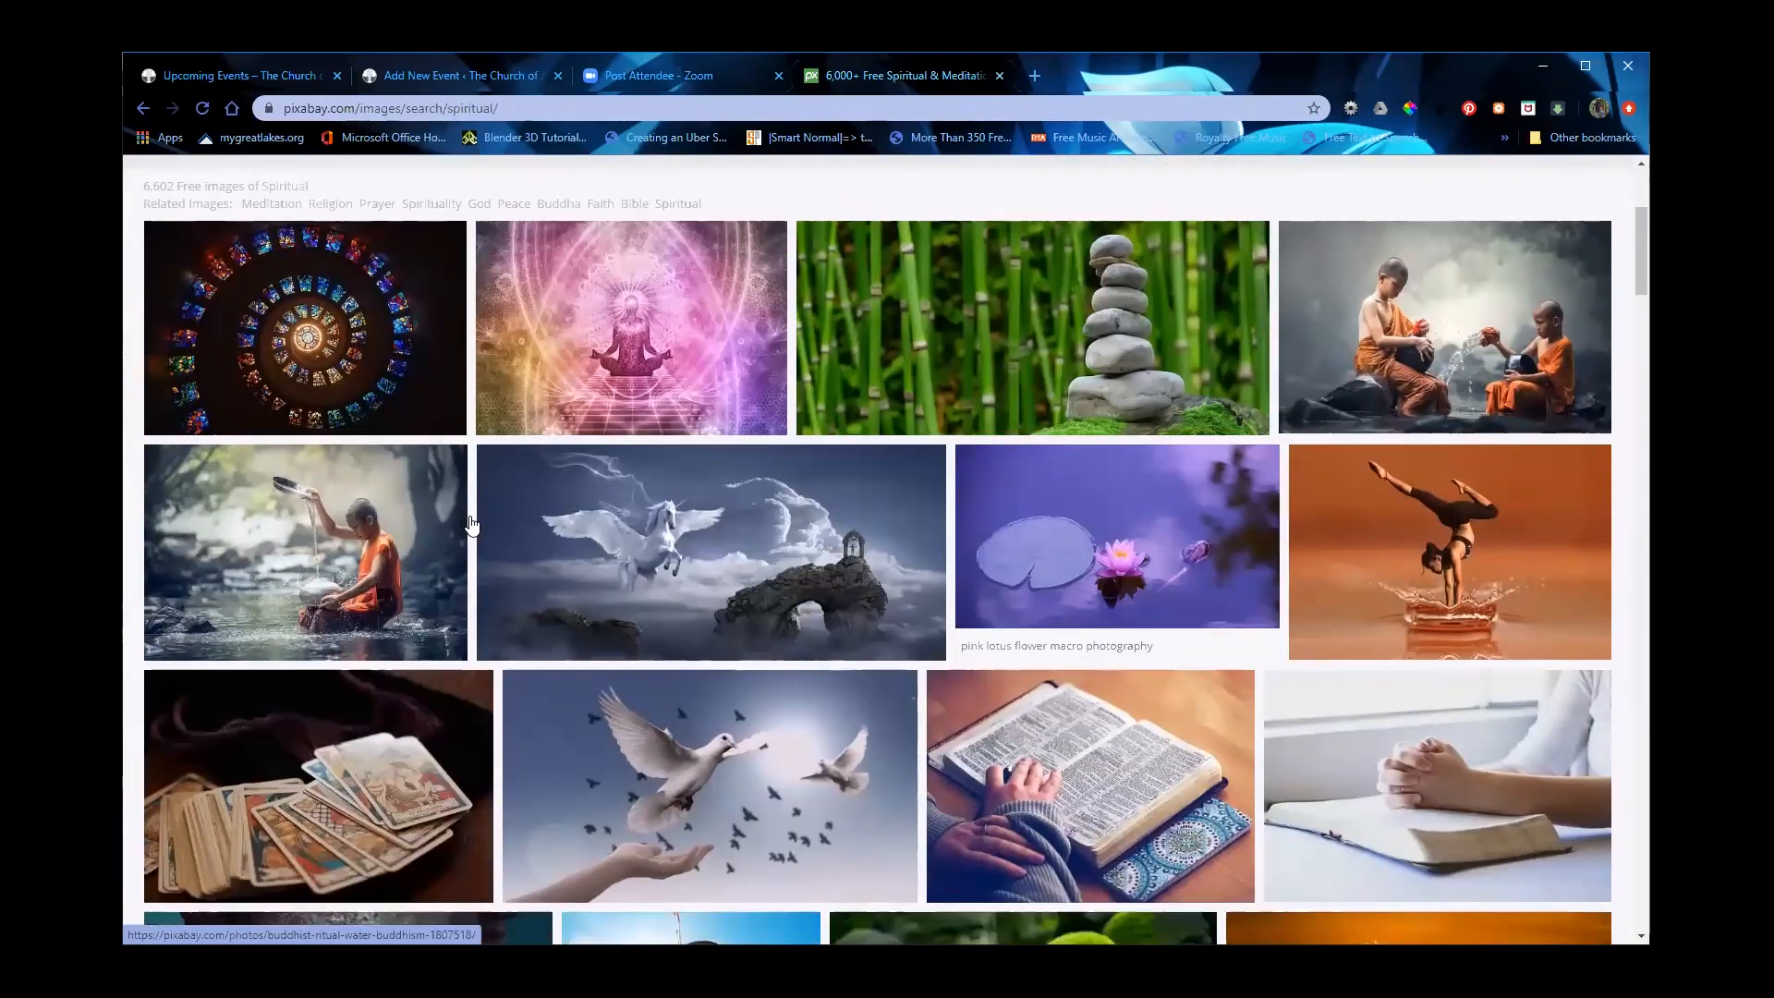
scroll(469, 526, down, 6)
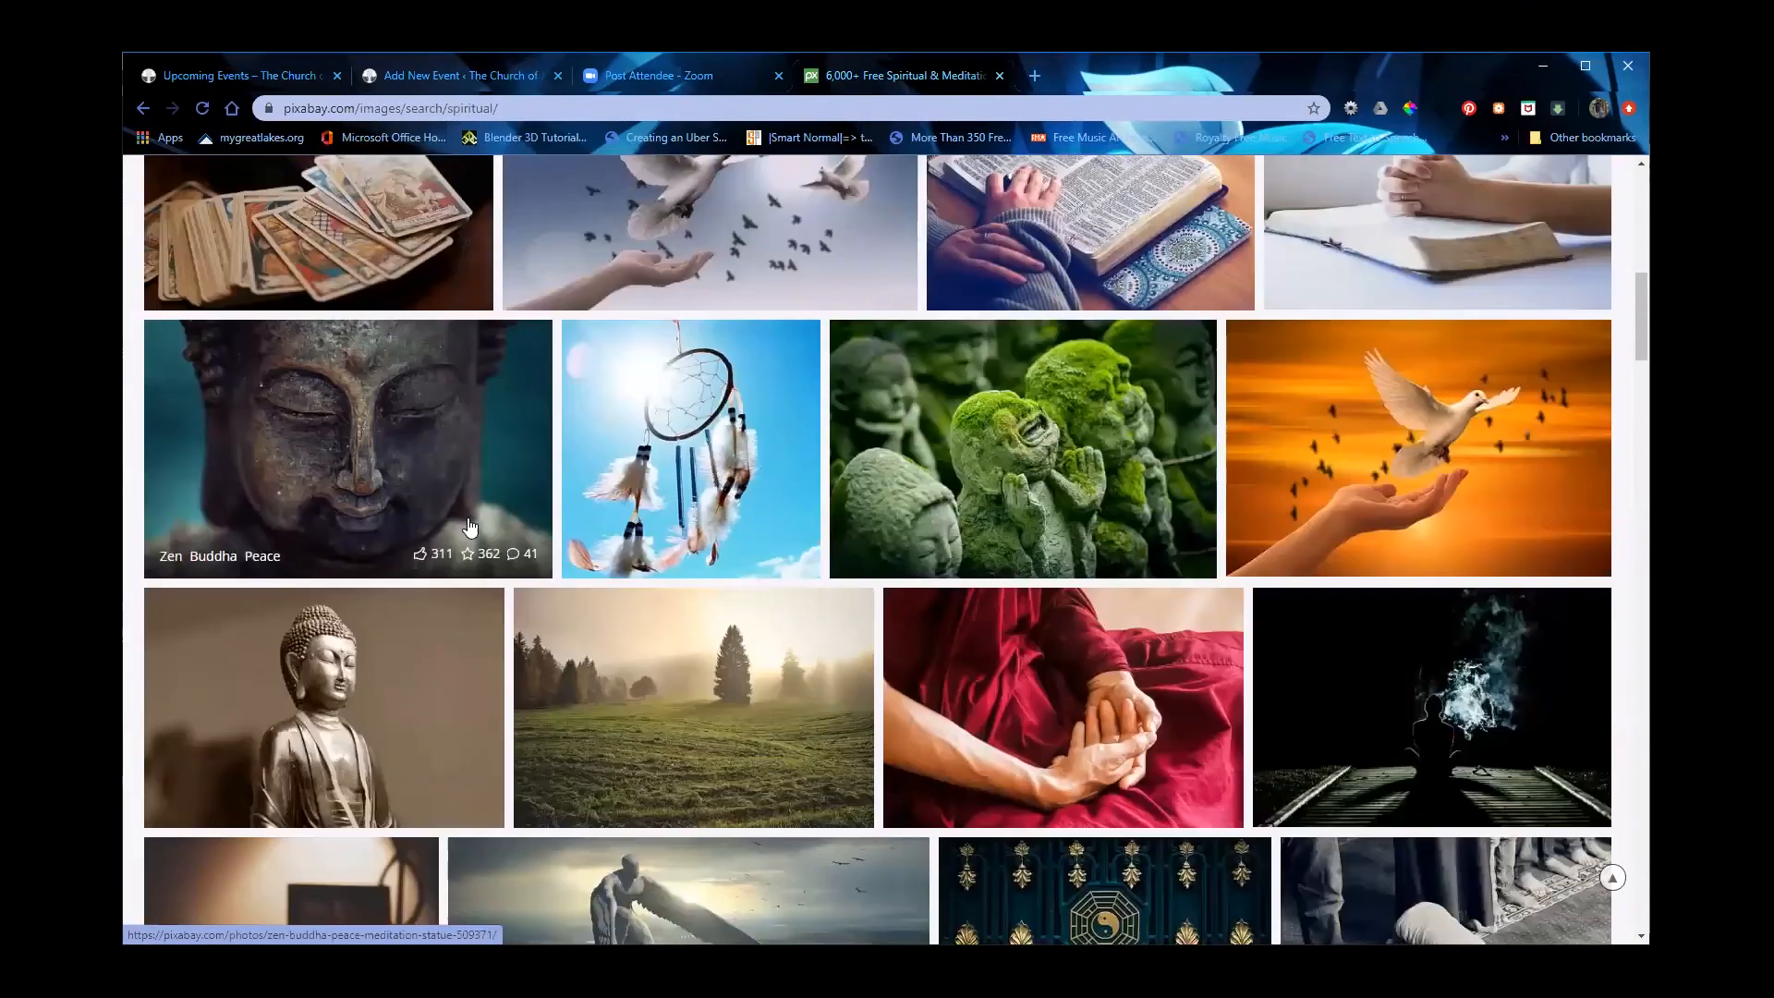
Step: Open the misty meadow photo with the lone fir tree on Pixabay and choose the 640×426 JPG size among its download options
scroll(469, 527, down, 2)
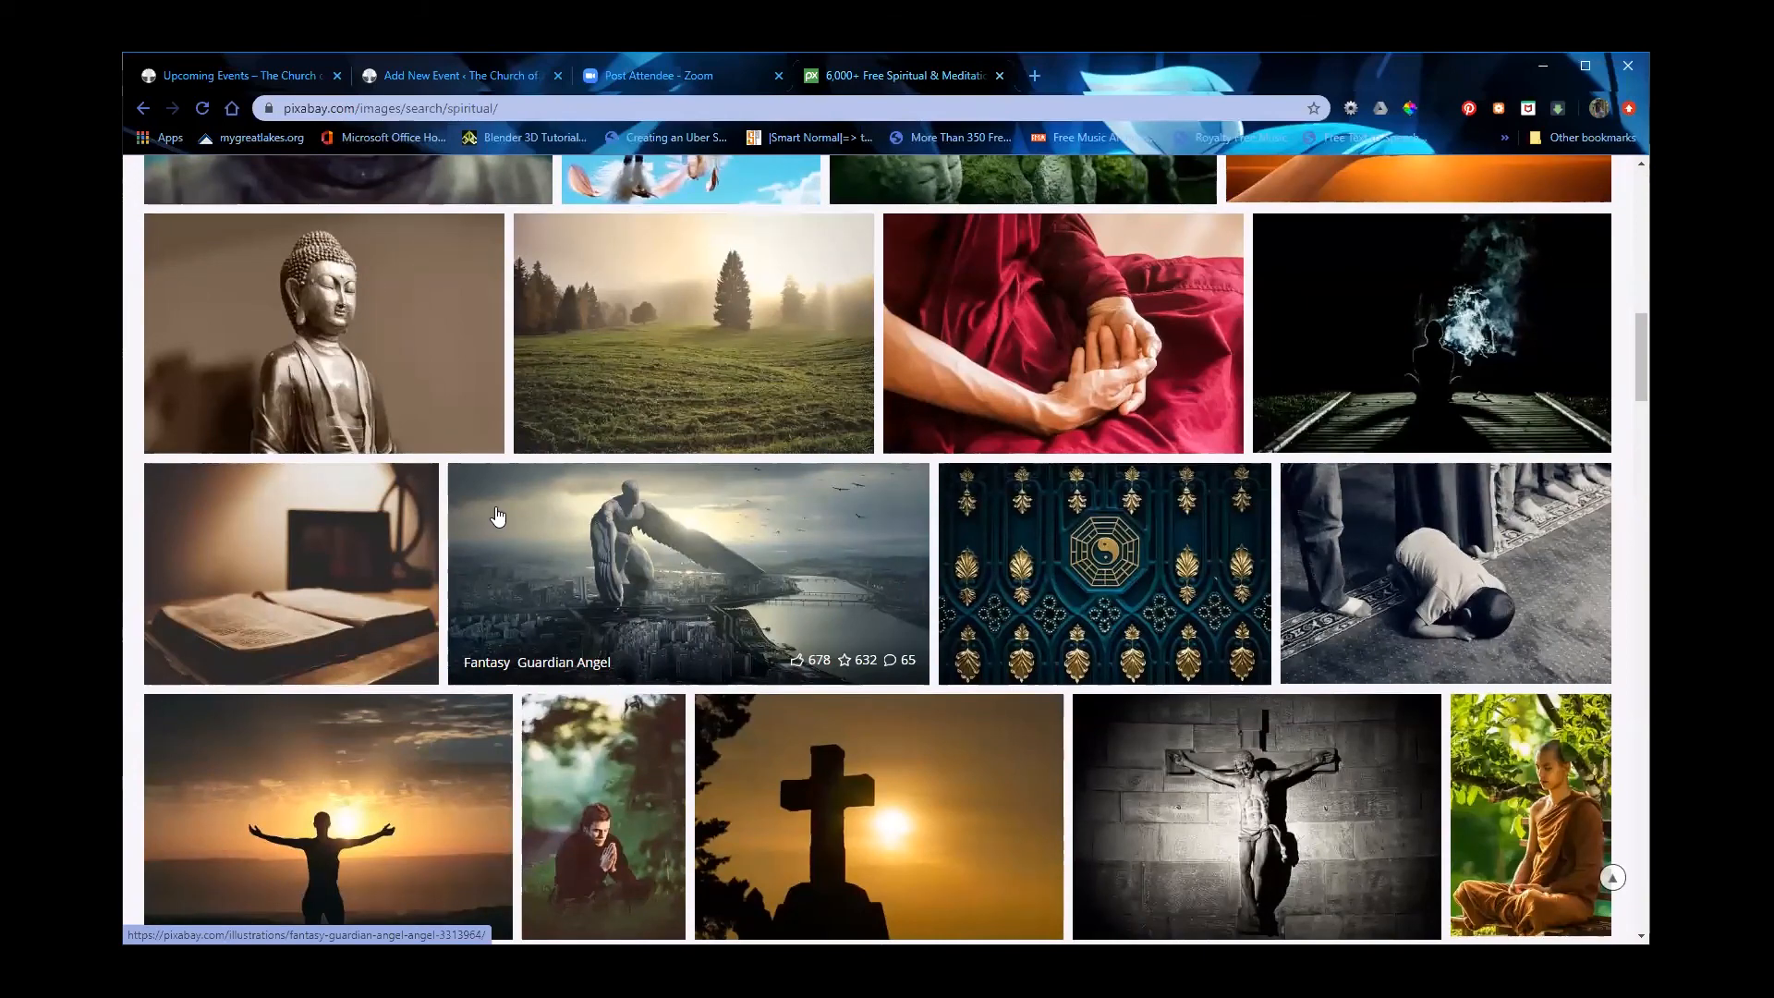
click(700, 339)
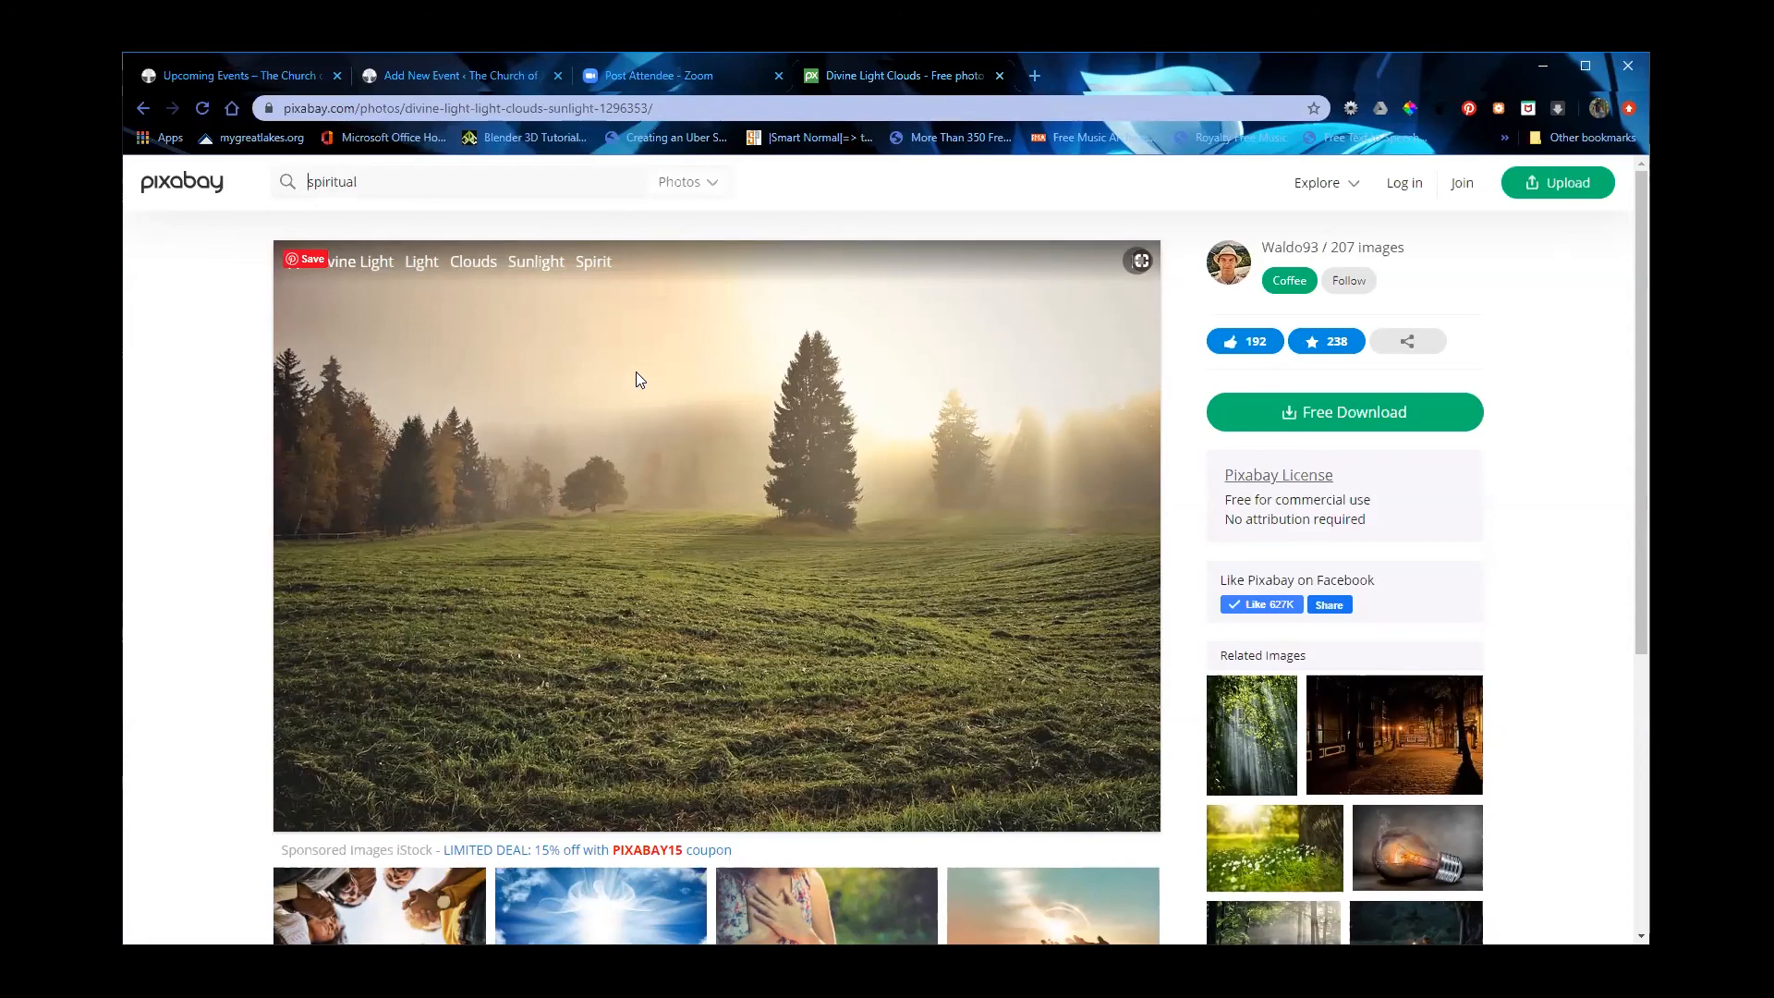
click(1351, 415)
click(1276, 470)
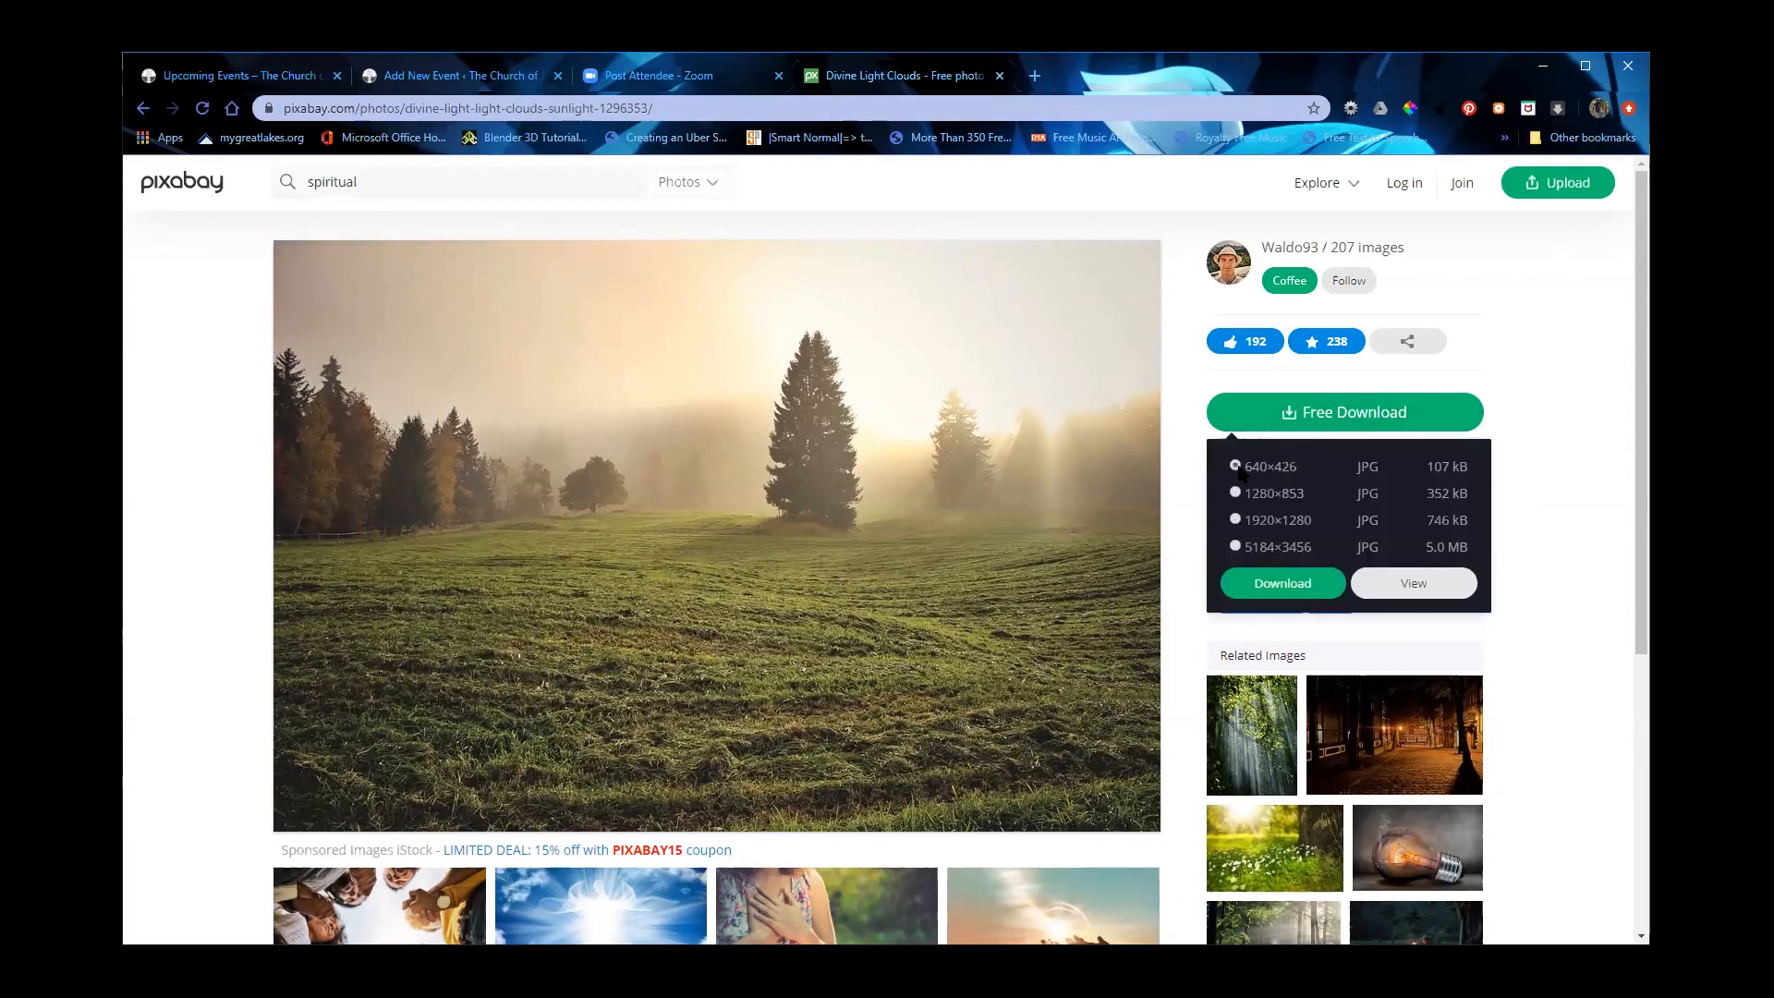
Step: Copy the description text from the June 13 "The Strangite Dispensation & Beyond" event preview on the church calendar
click(443, 76)
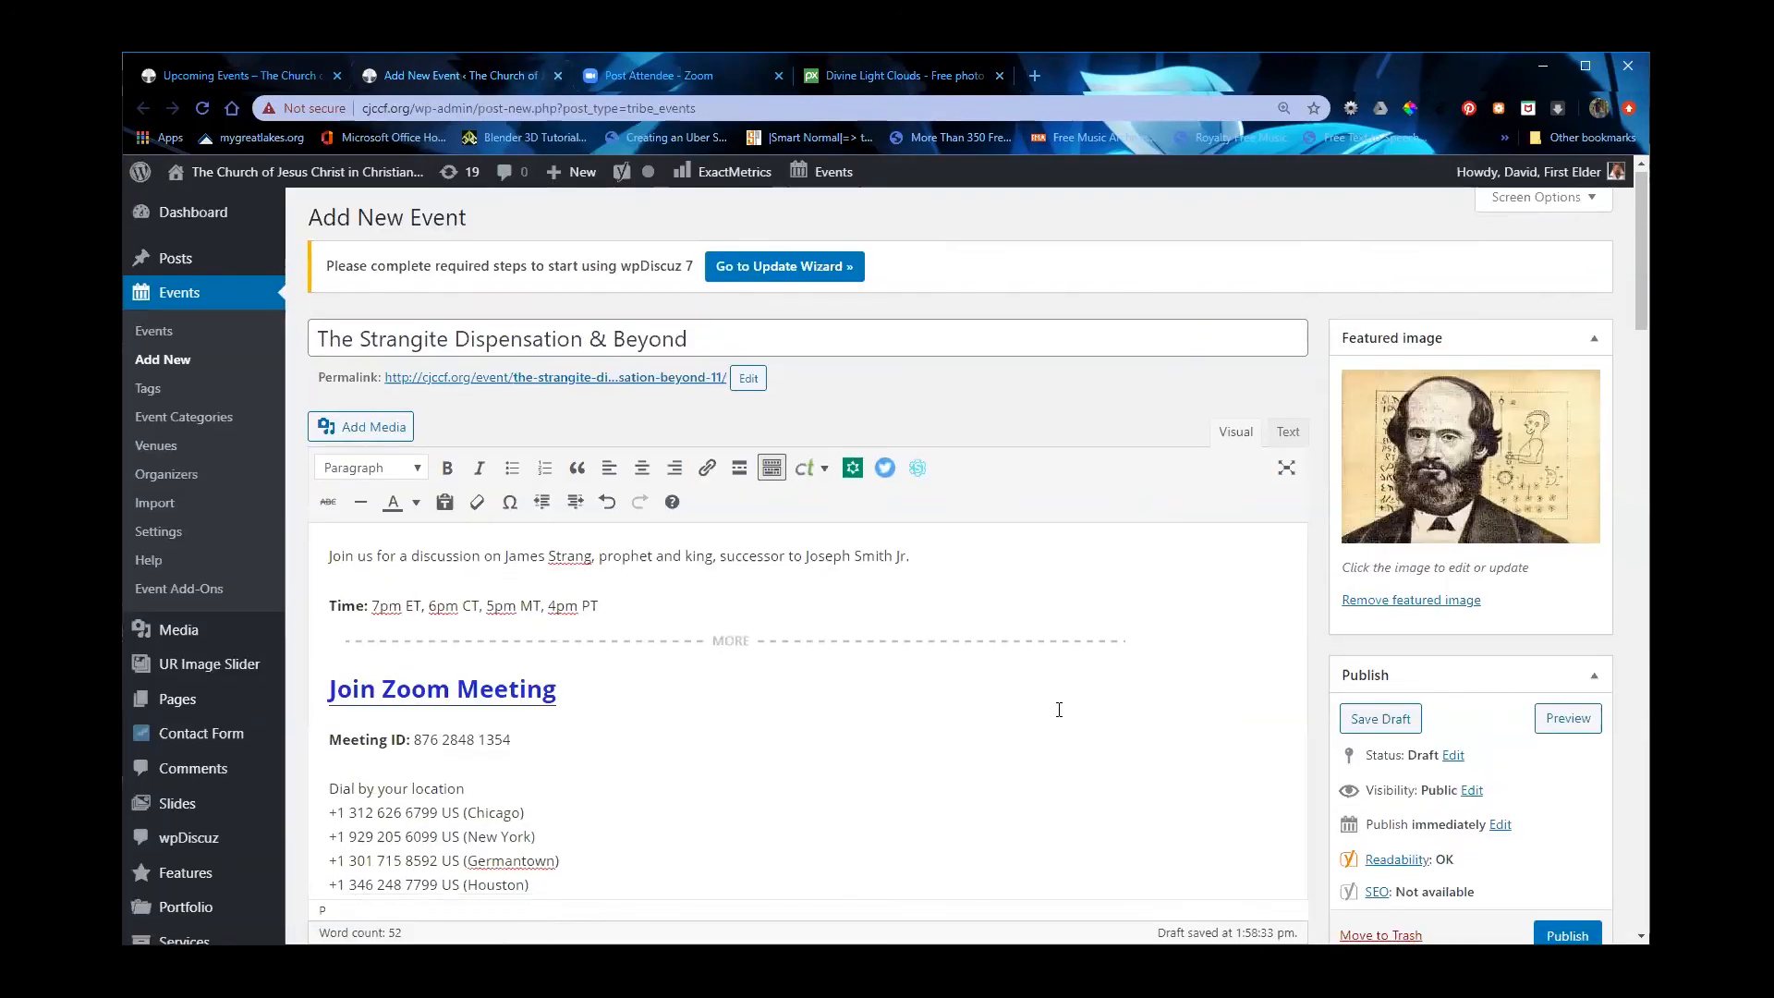
scroll(1058, 709, down, 7)
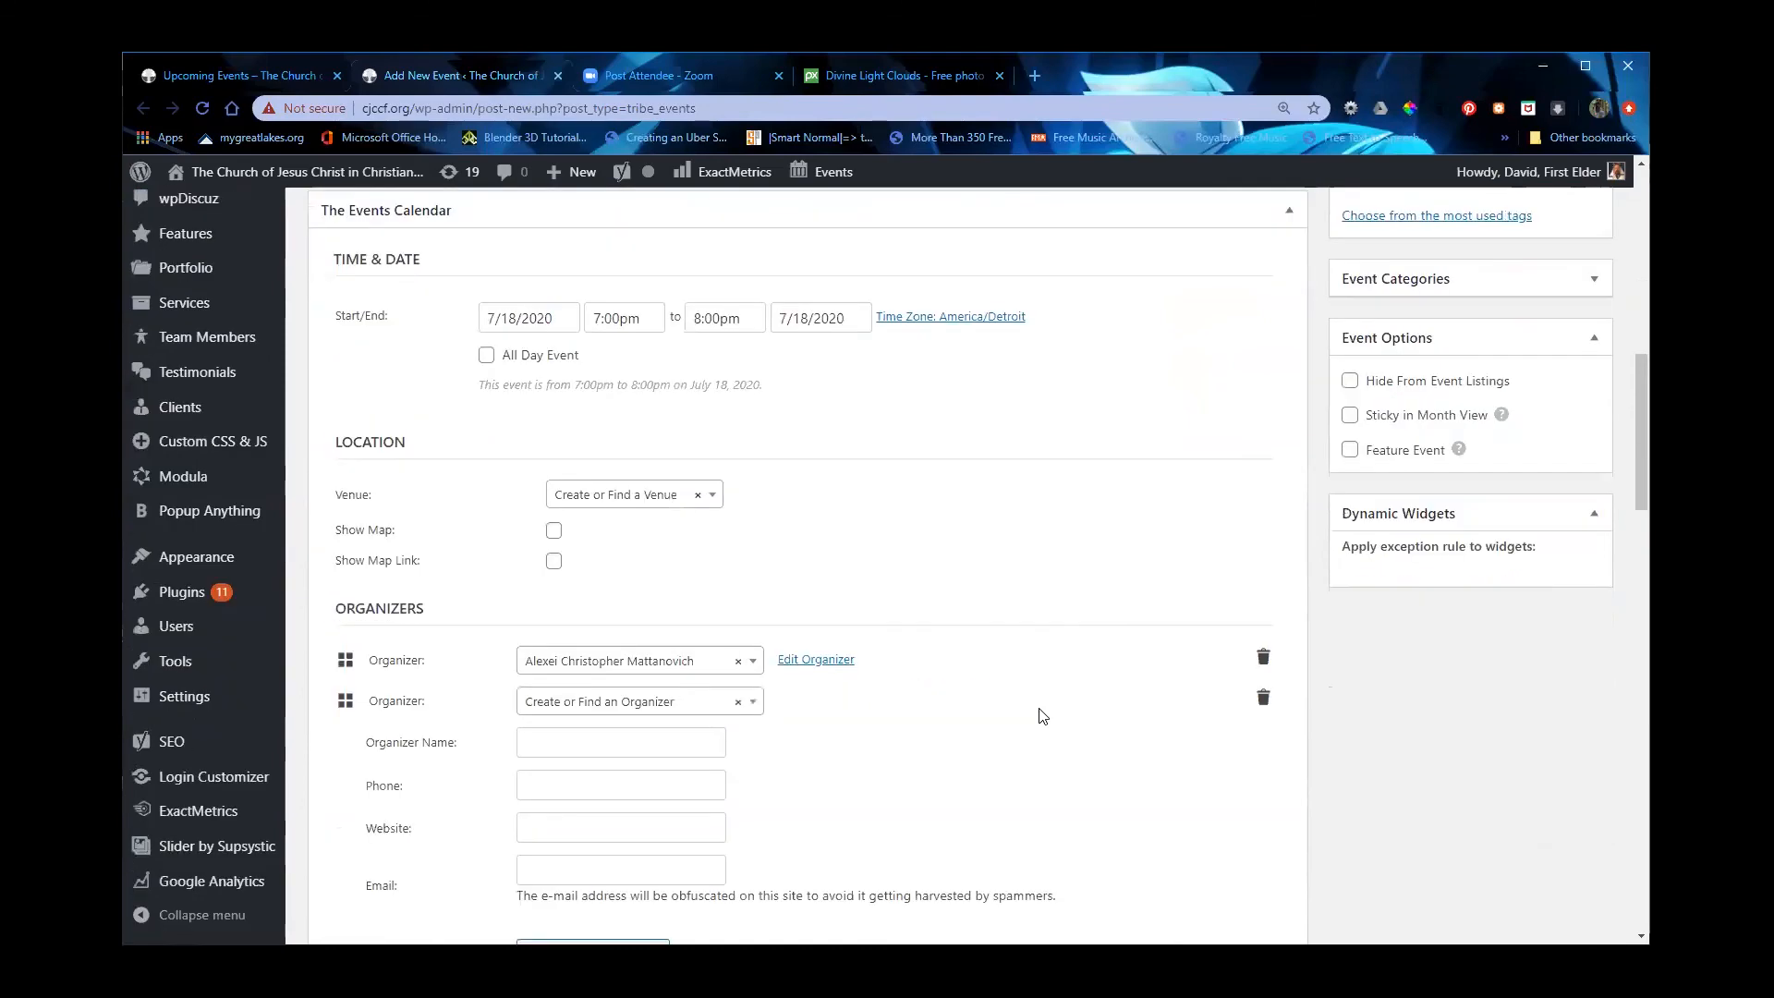
scroll(1042, 716, down, 10)
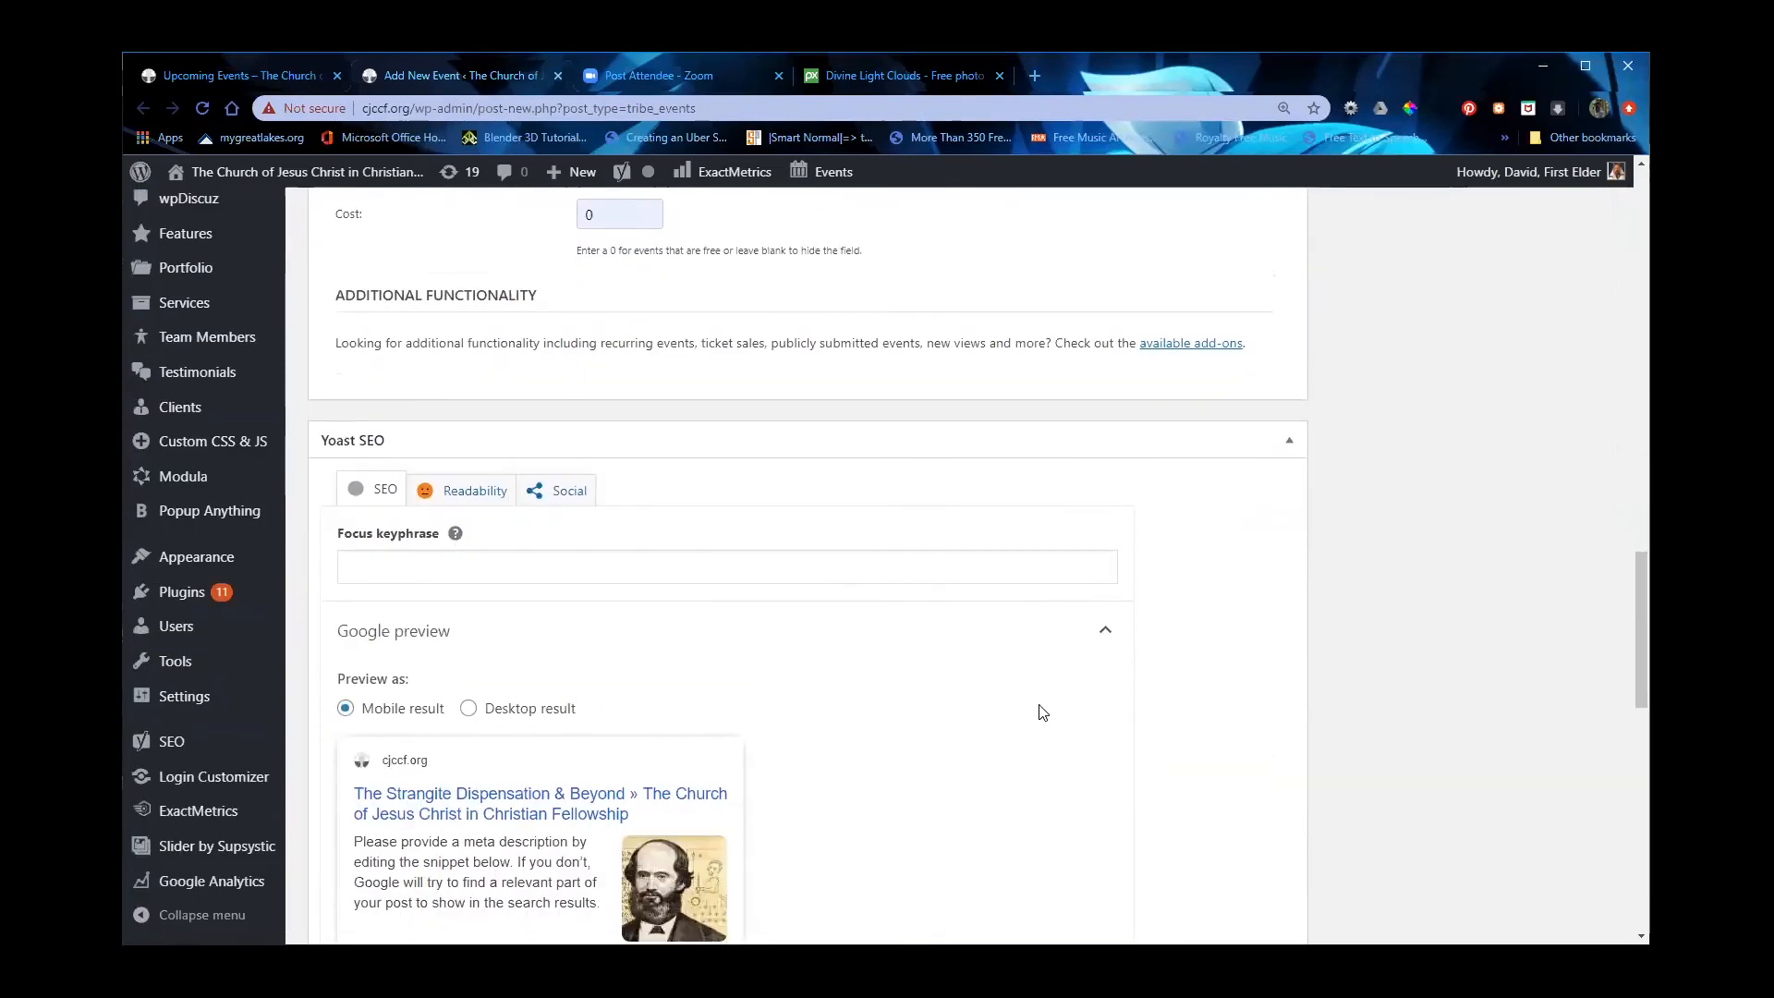
scroll(1042, 712, down, 2)
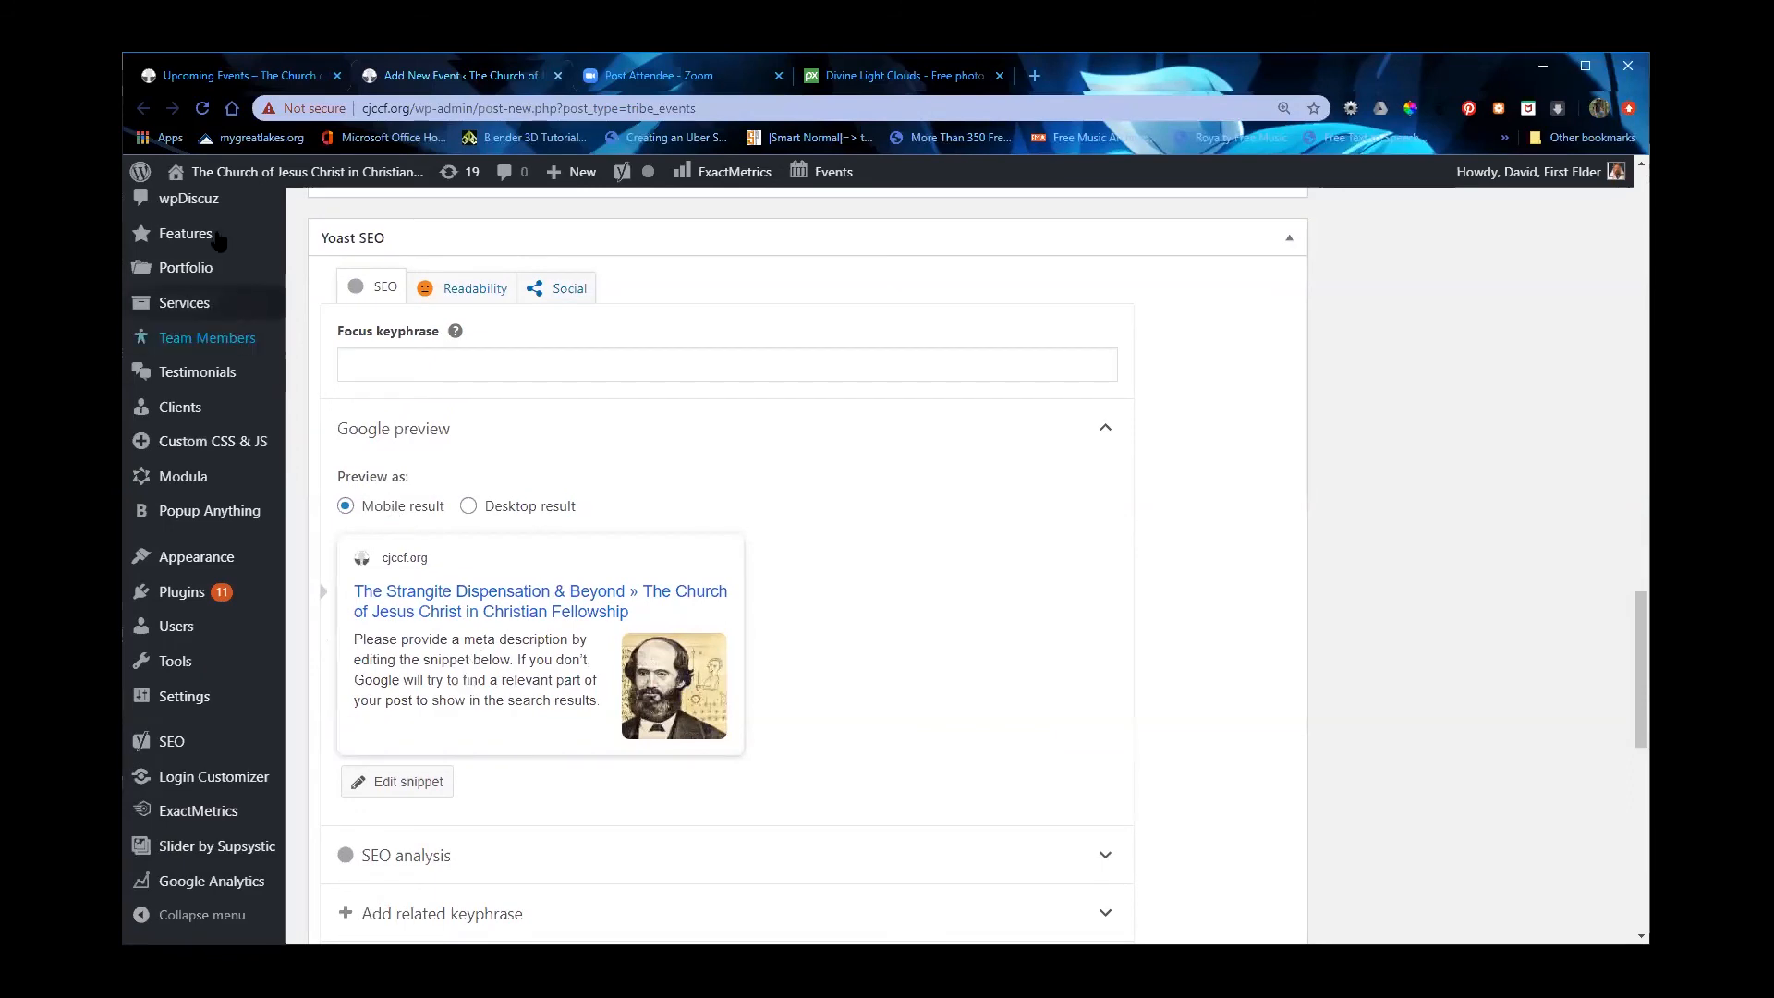
click(222, 74)
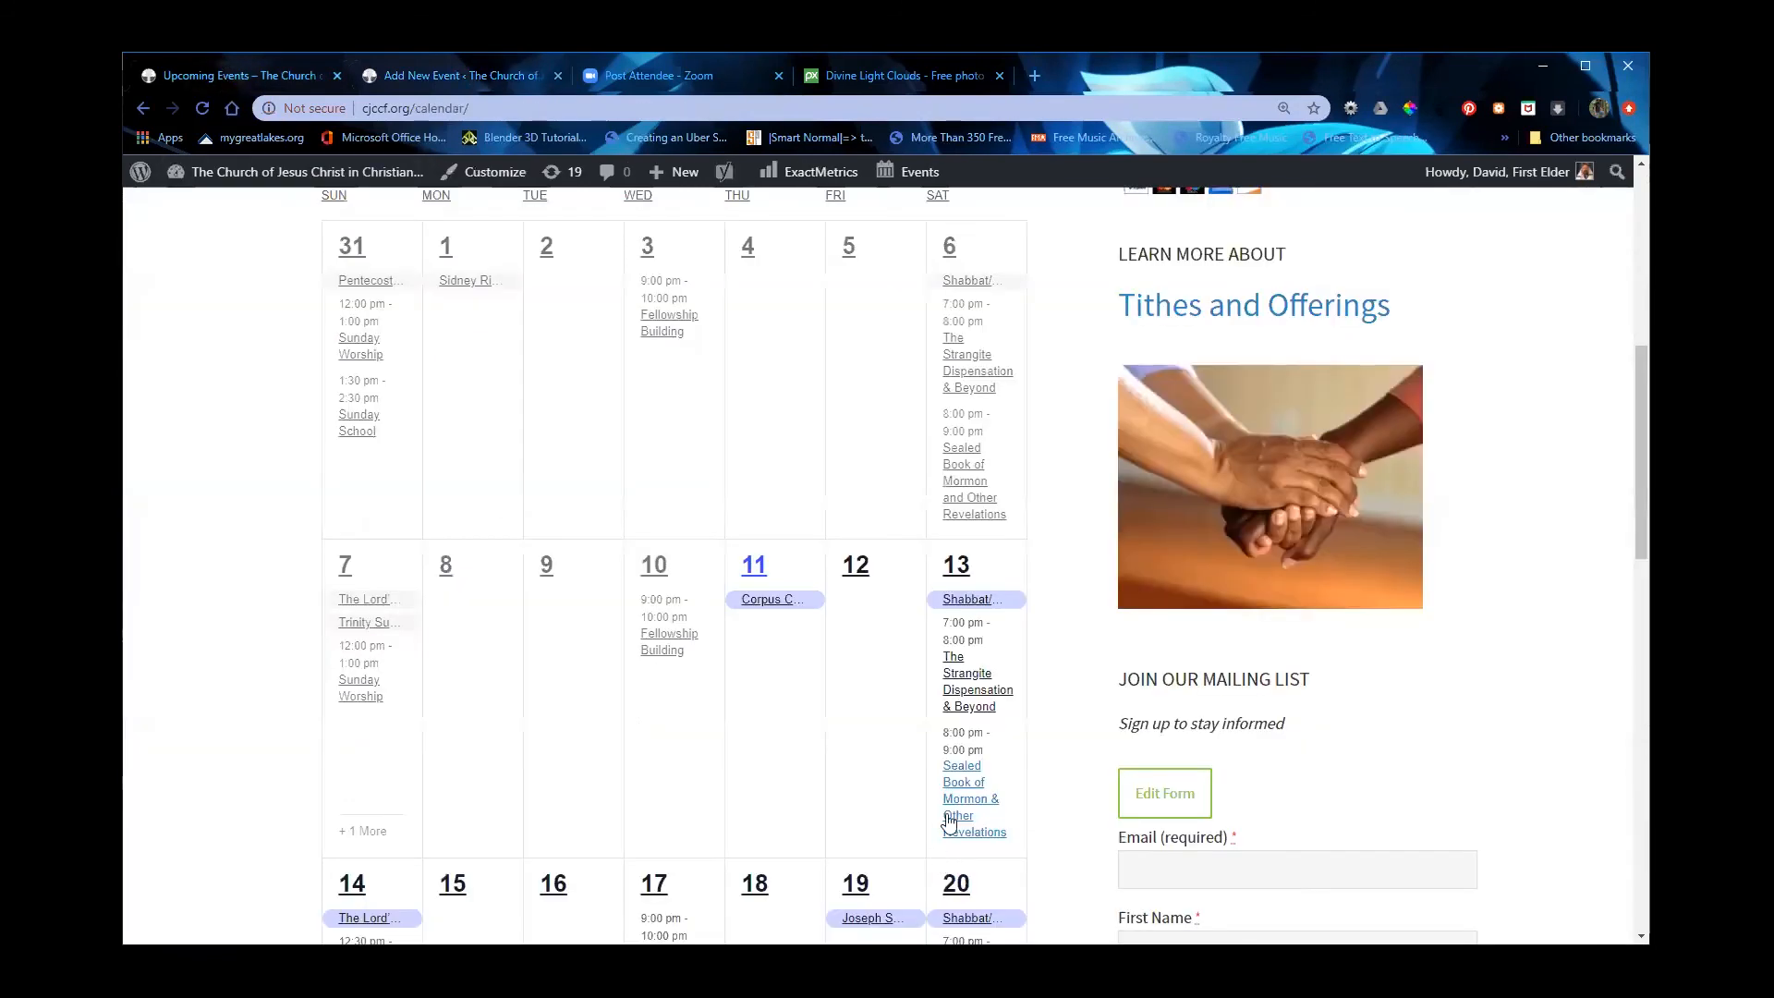
mouse_move(978, 709)
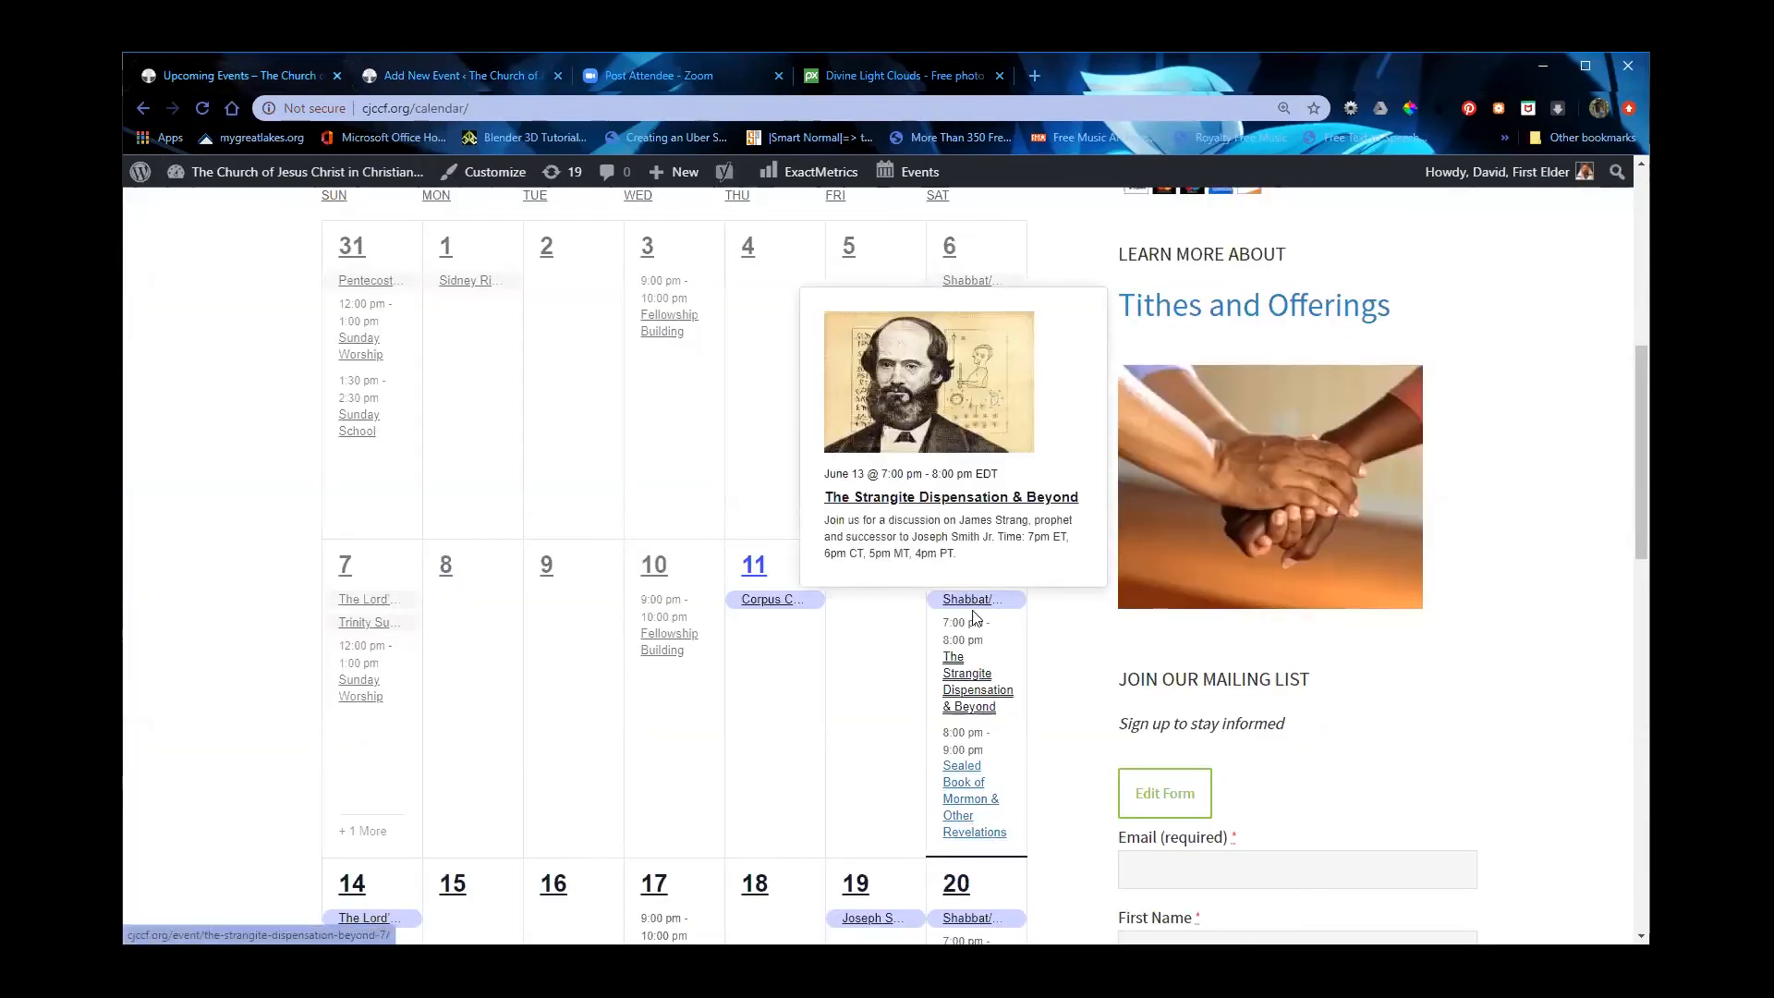
drag(961, 554, 825, 526)
key(ctrl+c)
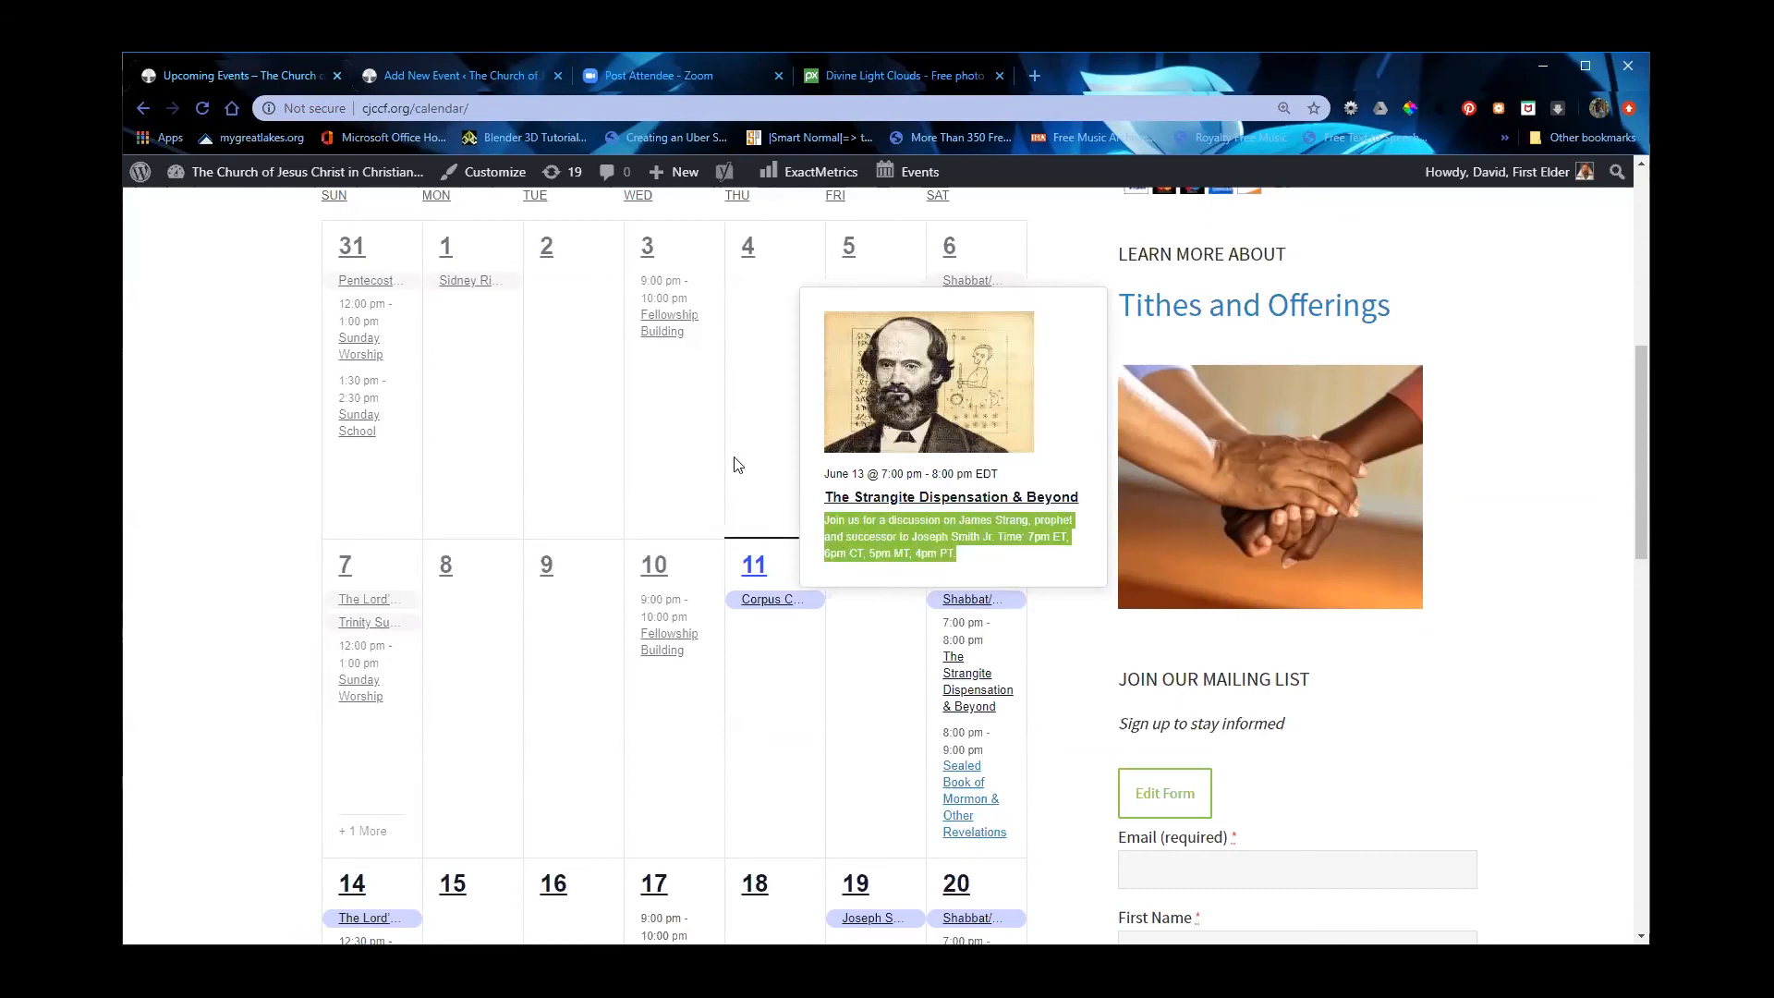
Step: Paste the copied "Join us for a discussion on James Strang…" text as the meta description in the new event's Yoast SEO snippet
click(496, 76)
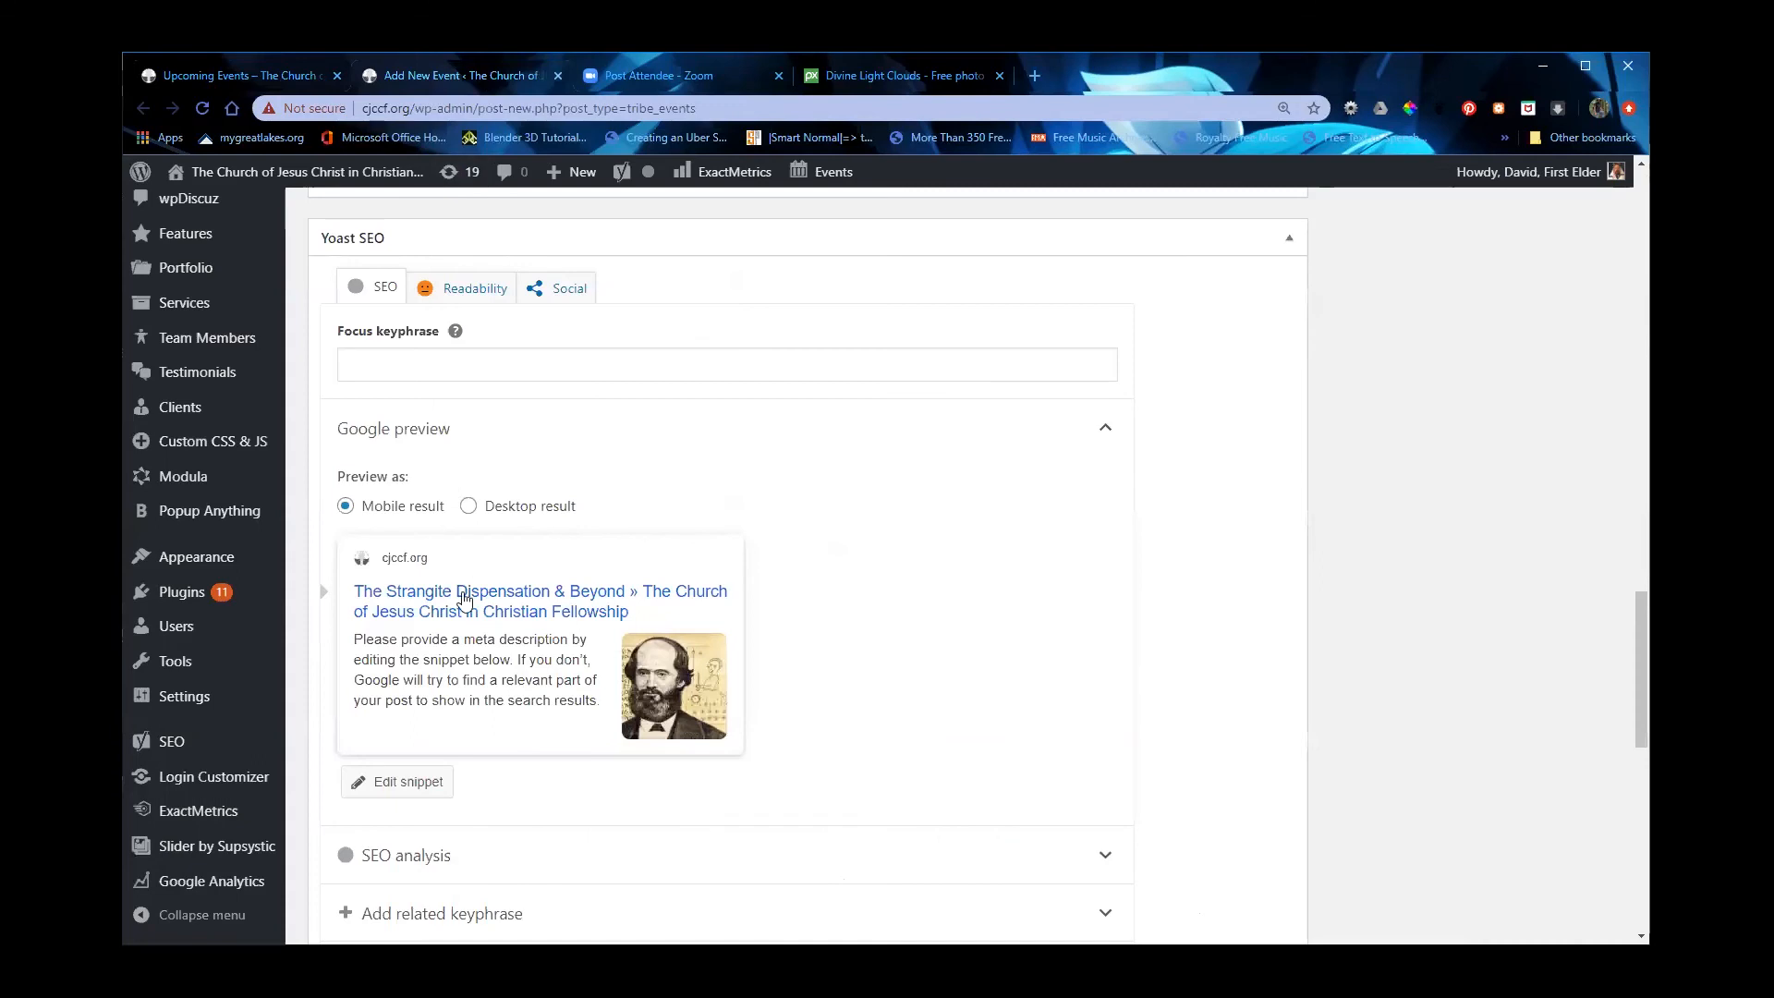
click(409, 783)
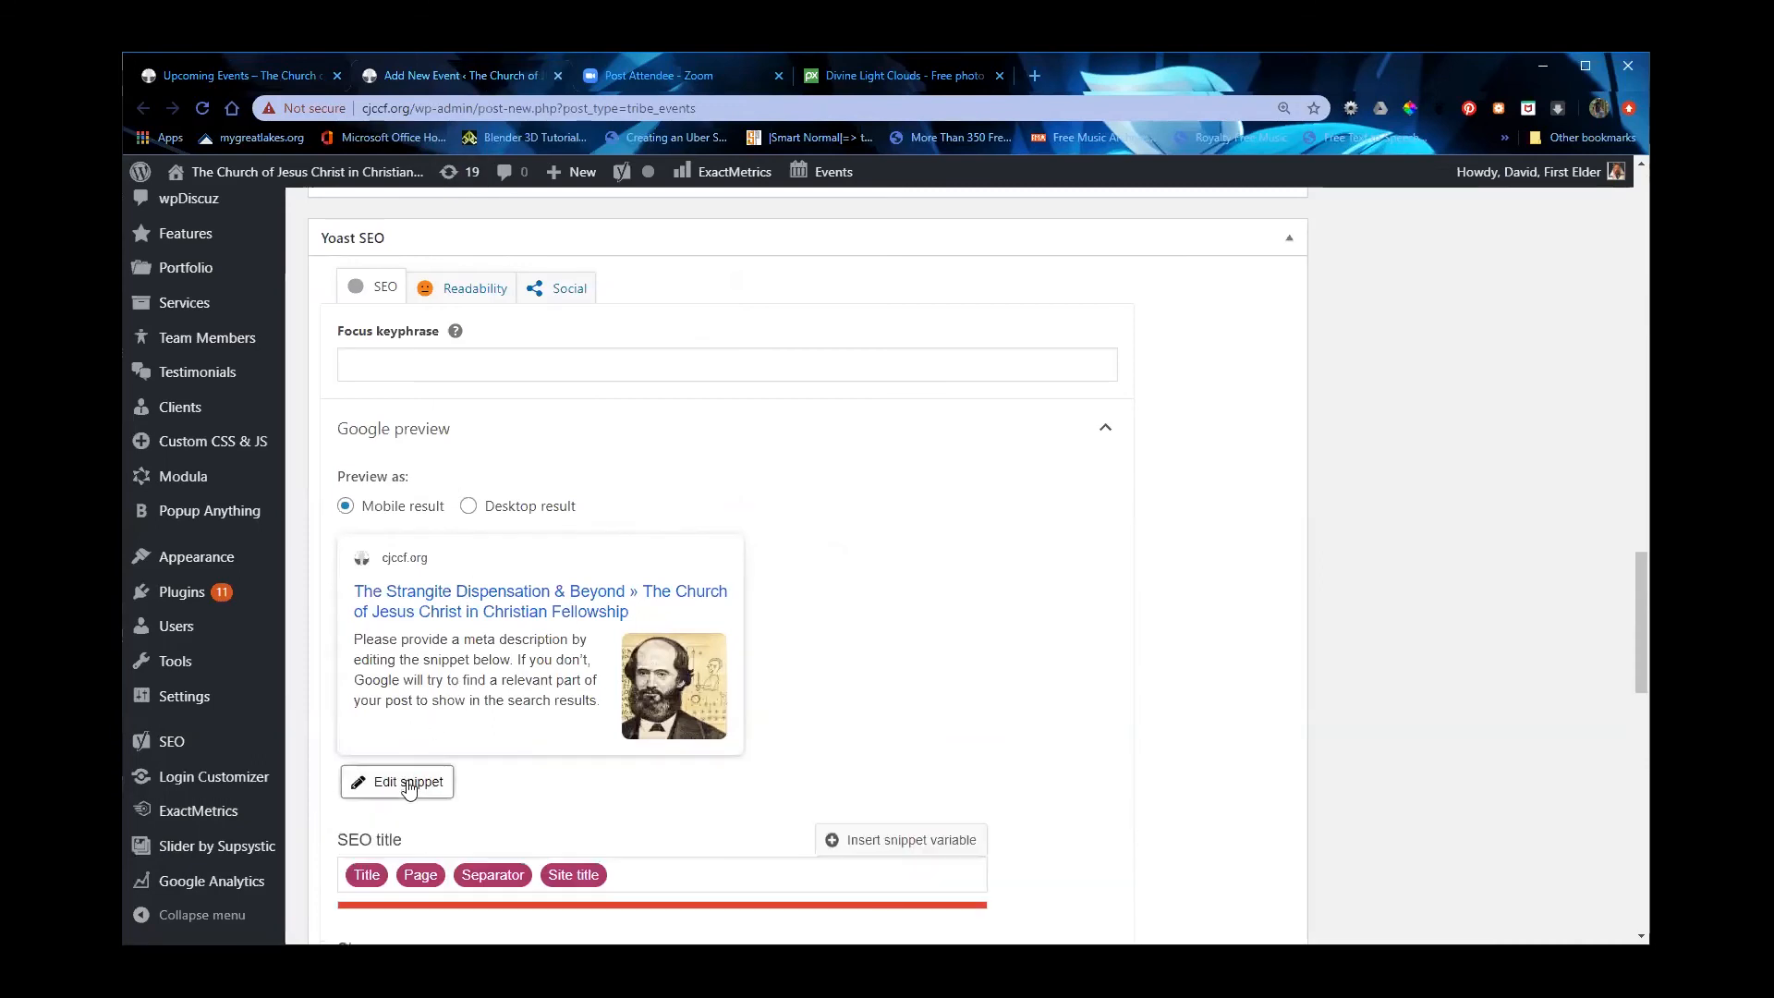
scroll(409, 744, down, 3)
click(377, 804)
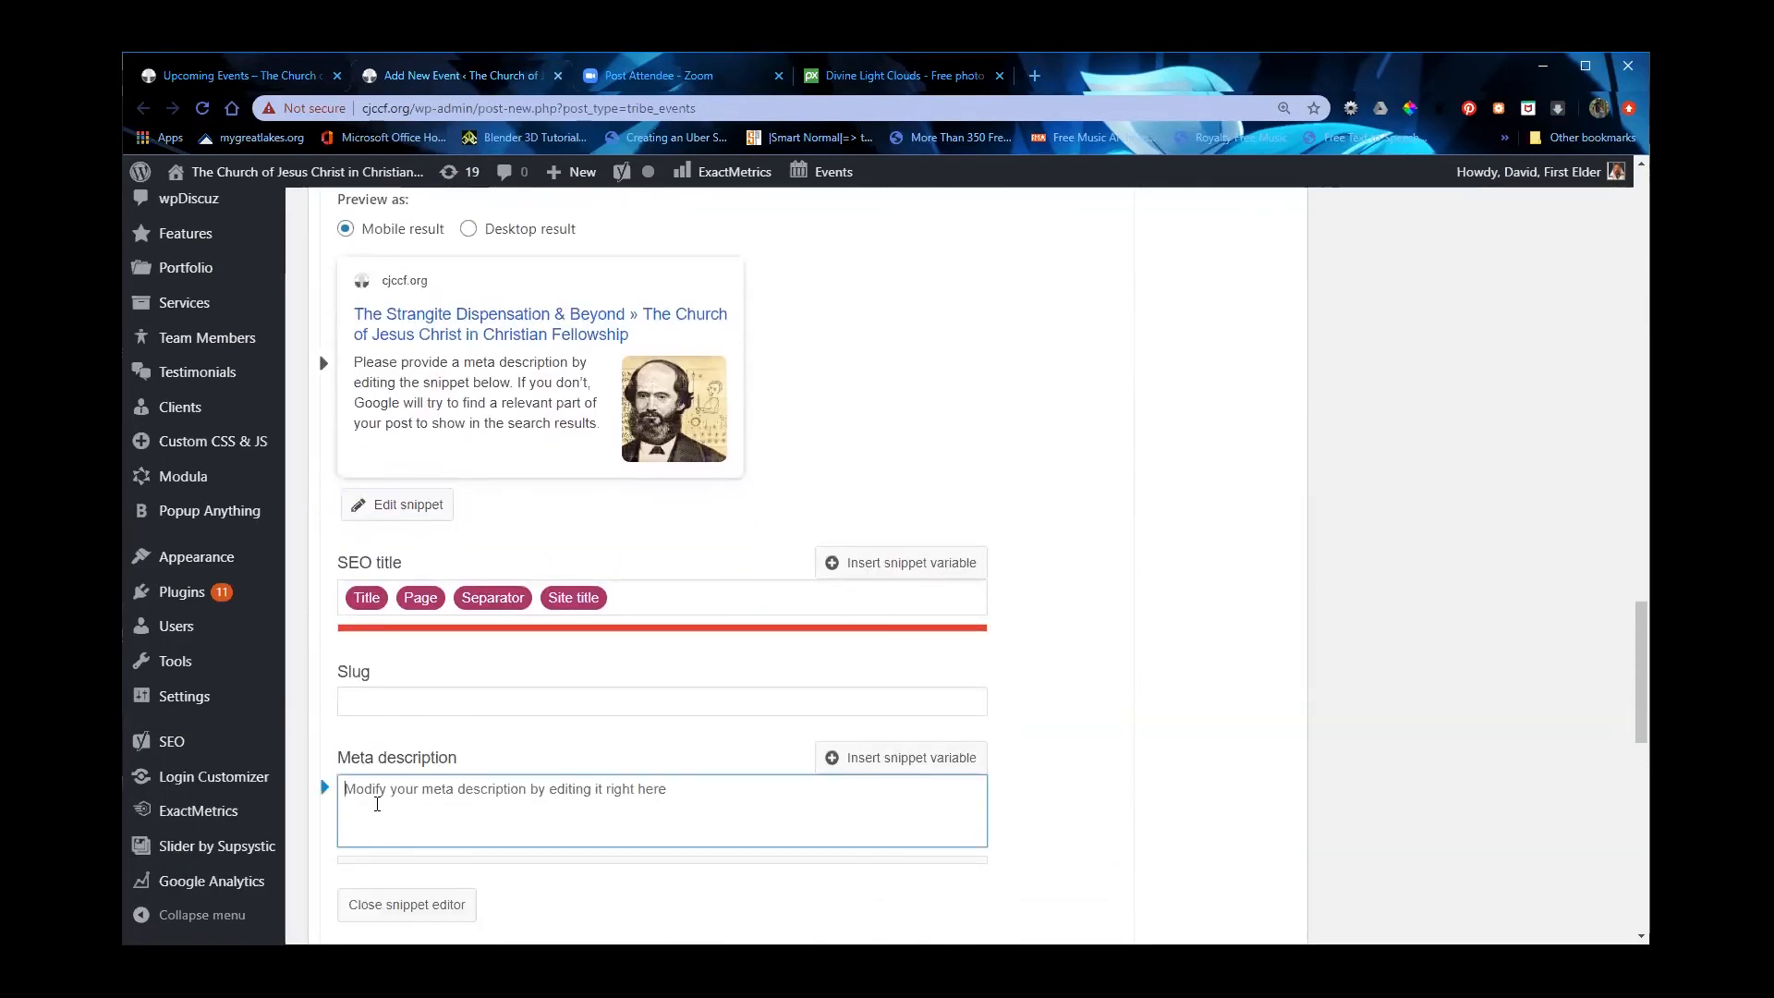
key(ctrl+v)
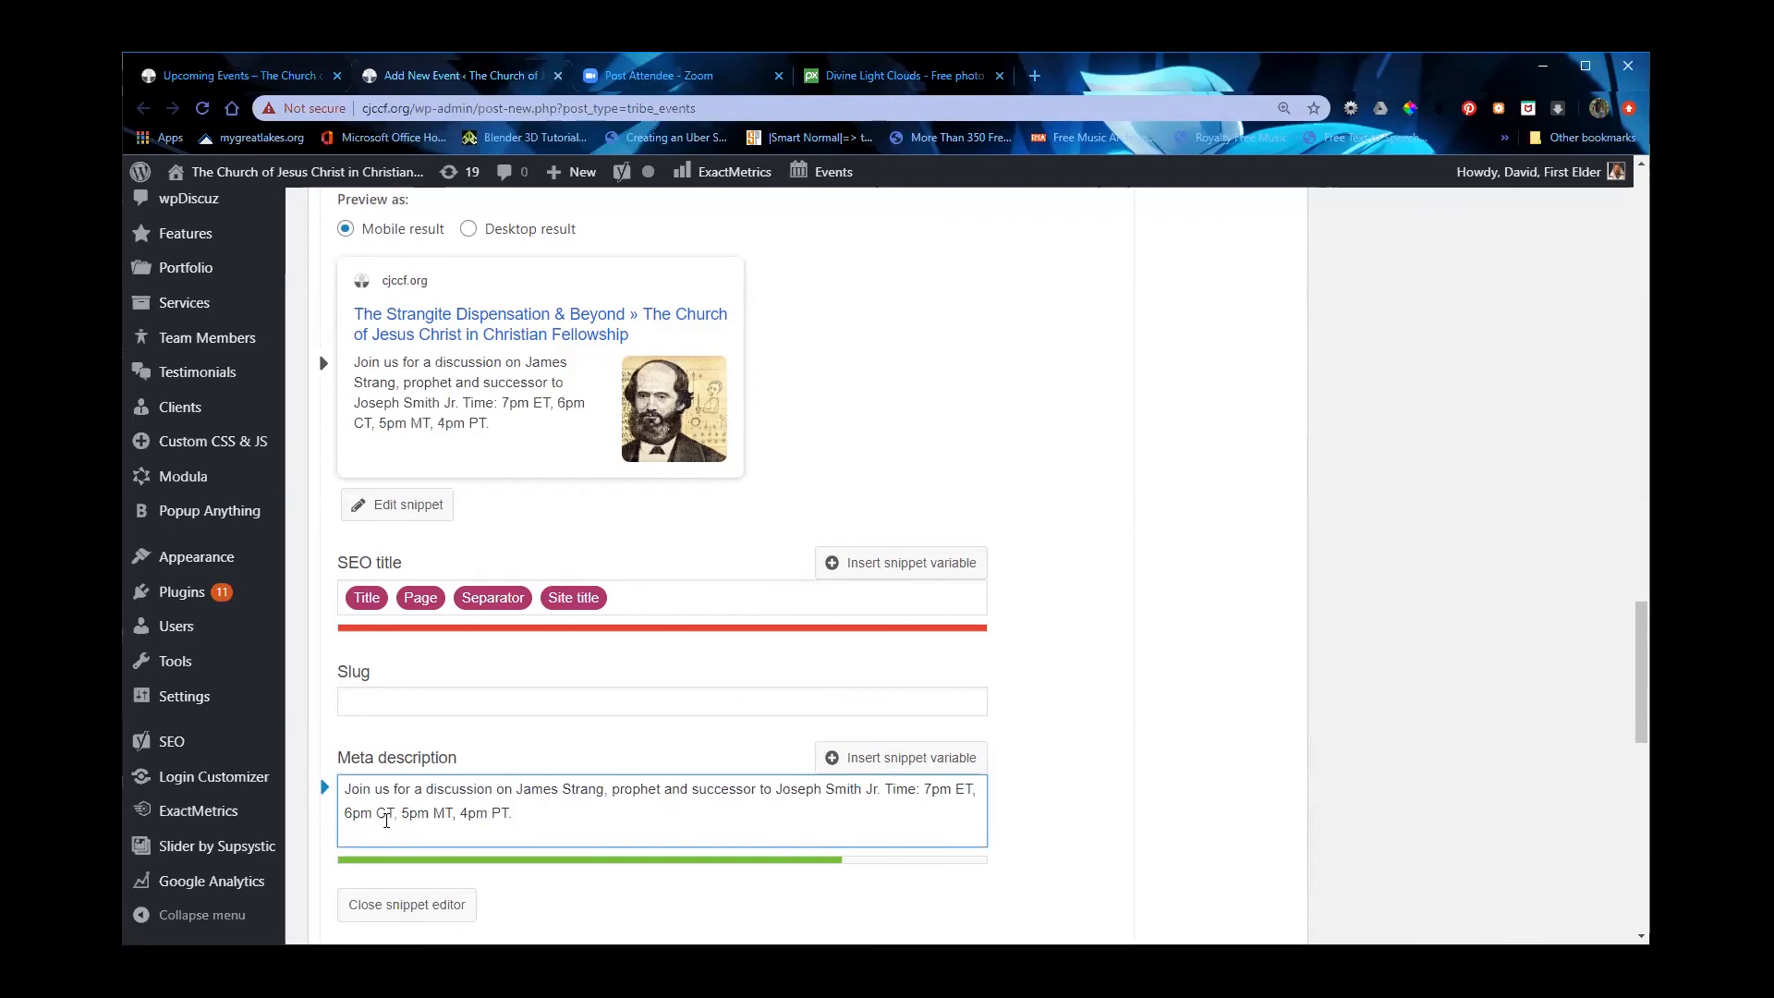
Step: Check the event's Google preview as a desktop result and return it to the mobile result
scroll(386, 820, down, 1)
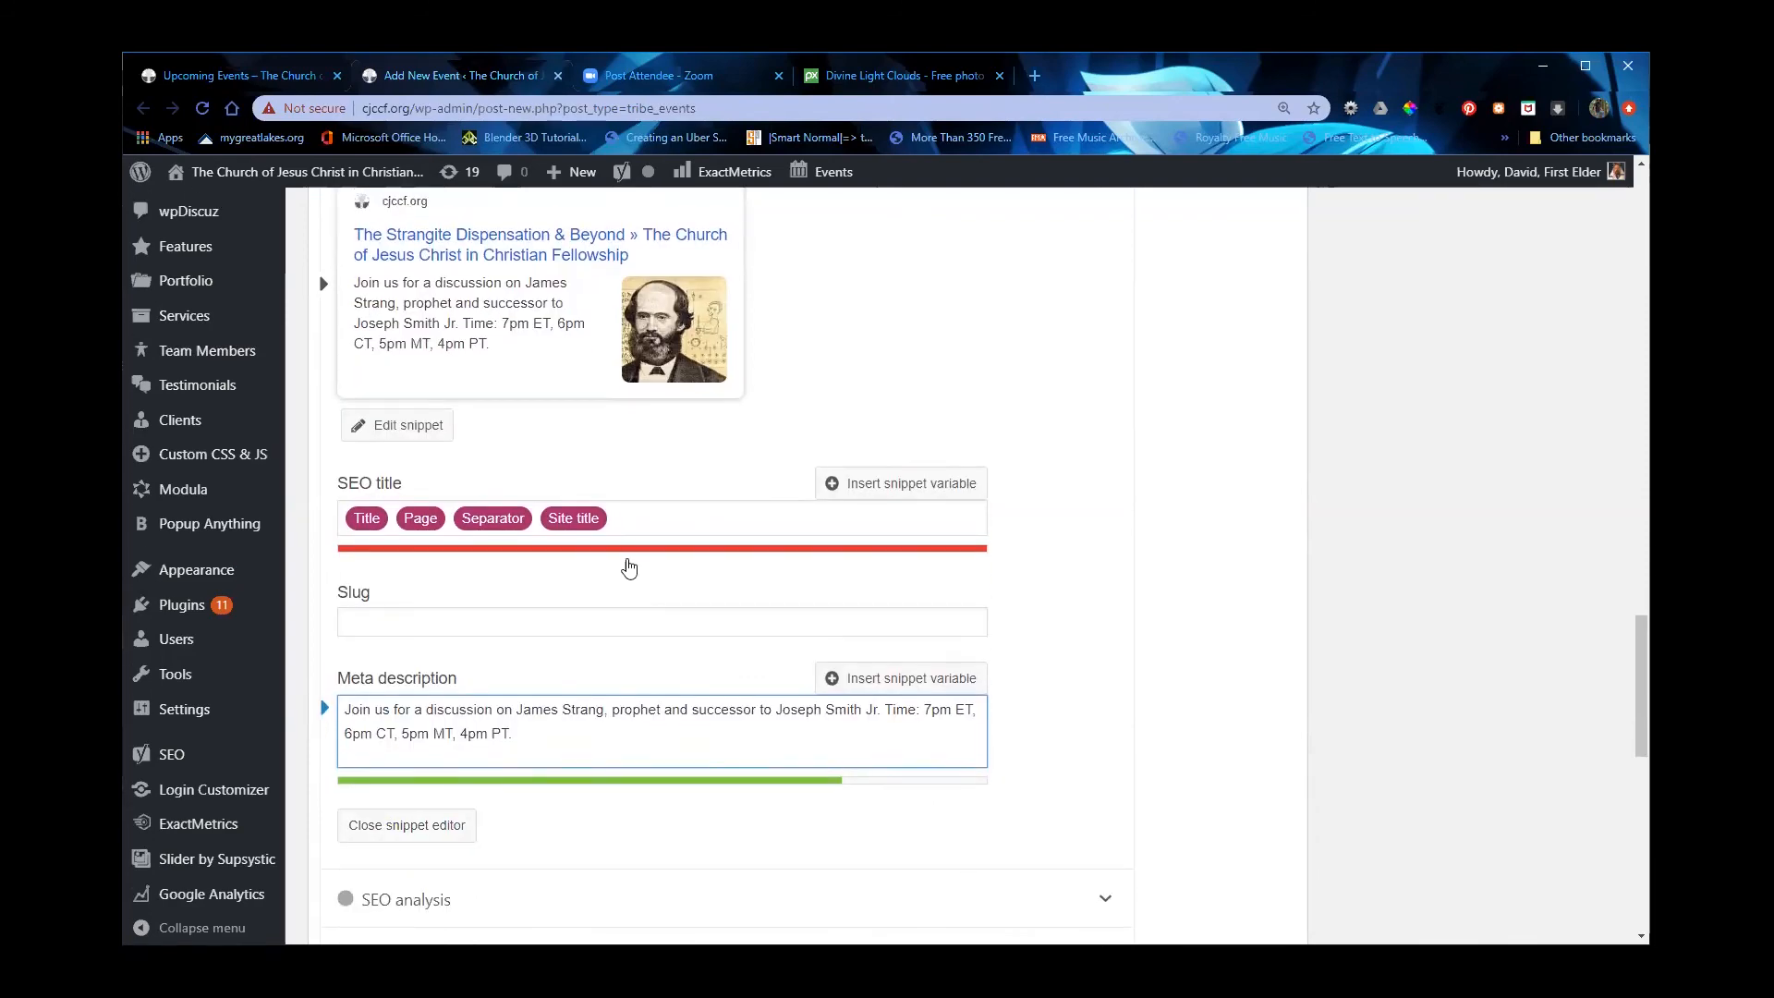
scroll(628, 567, up, 1)
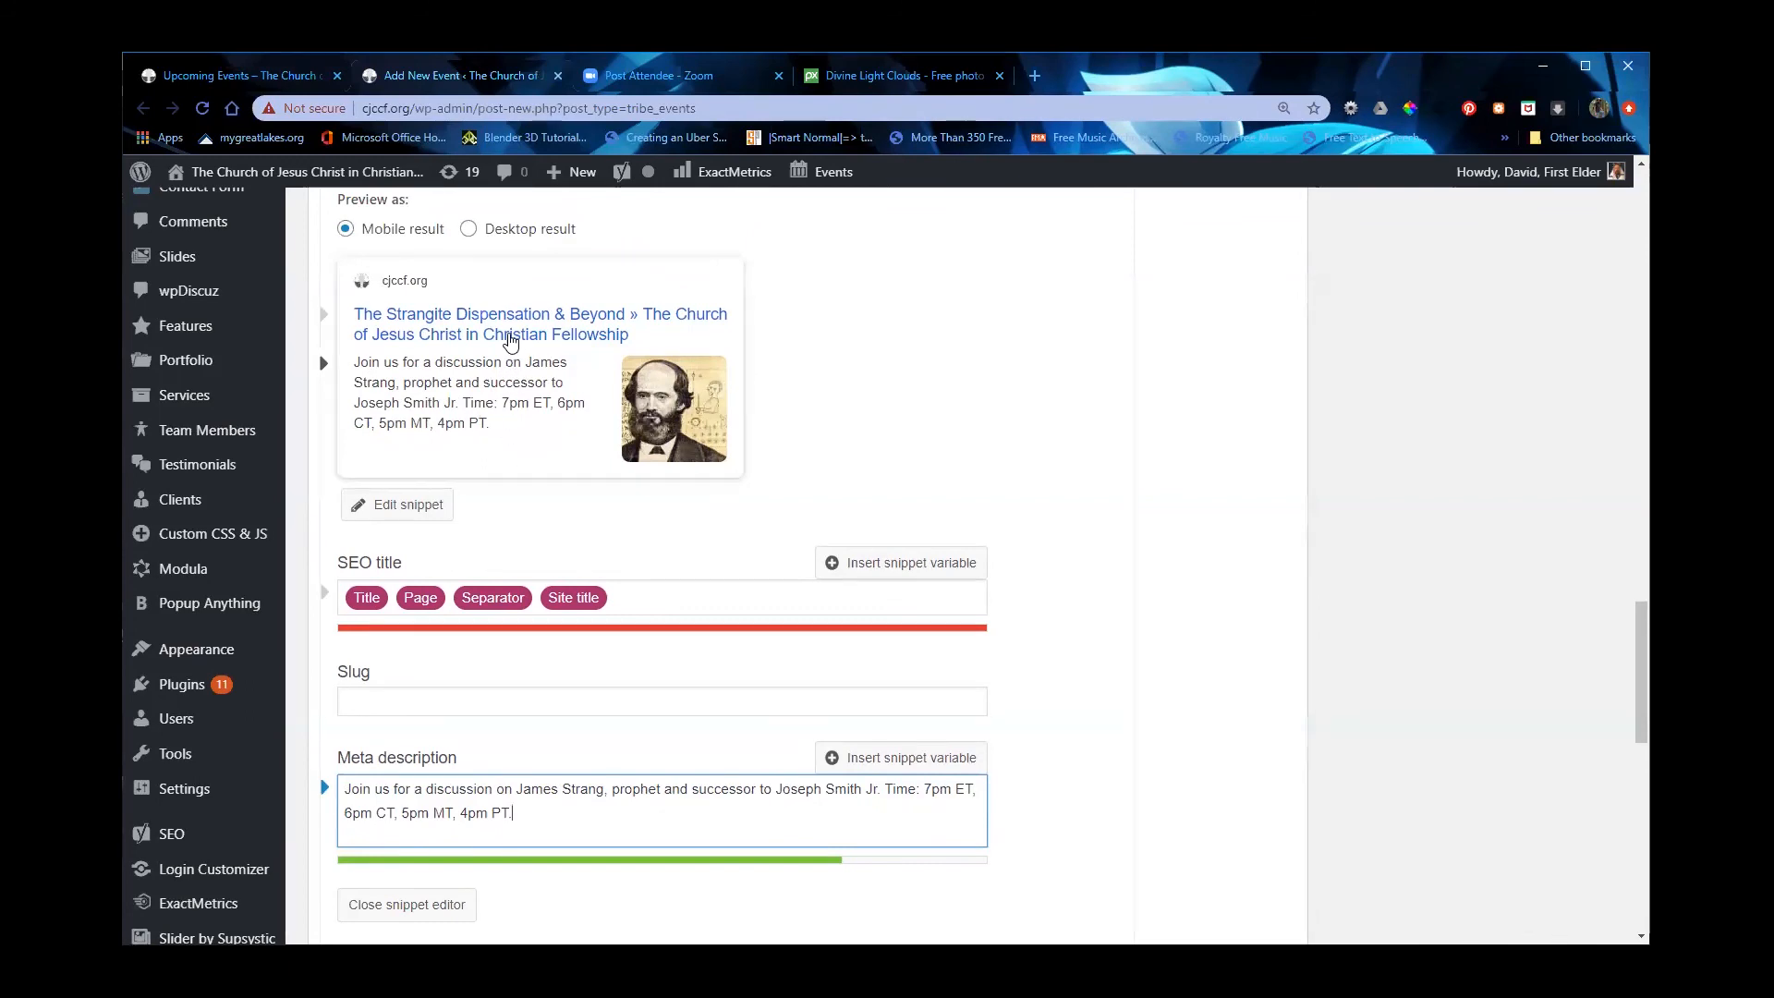
scroll(471, 388, up, 1)
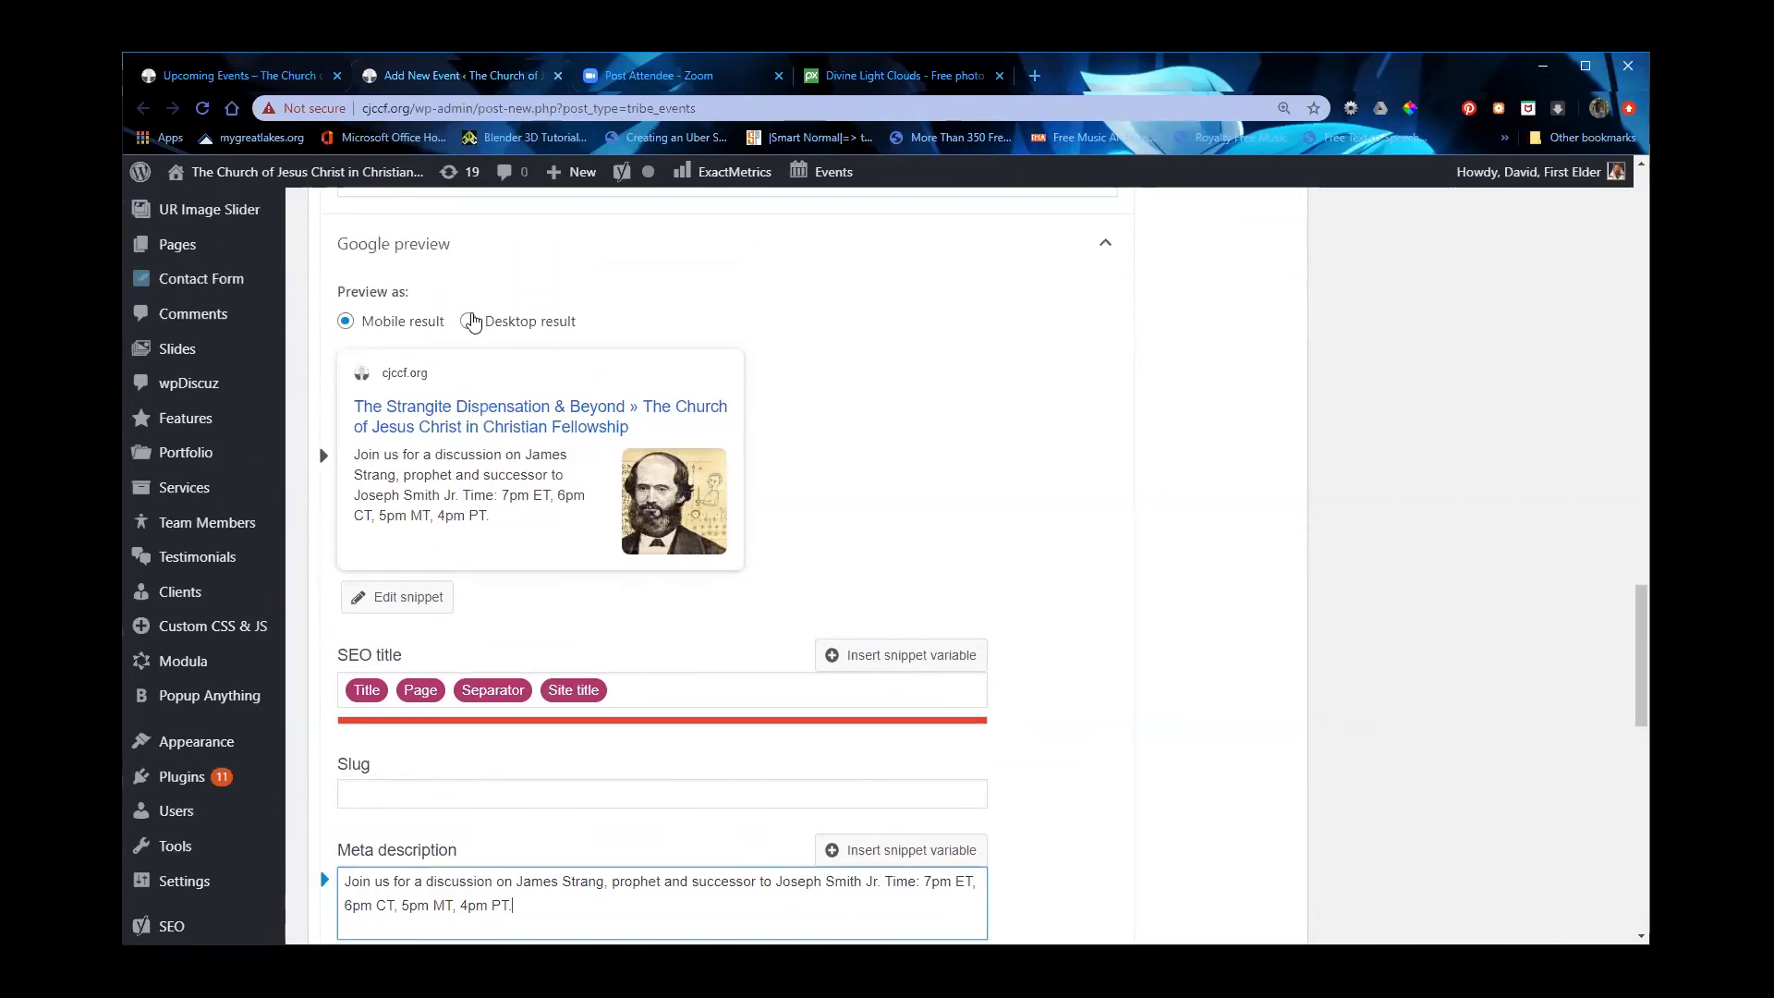
click(470, 320)
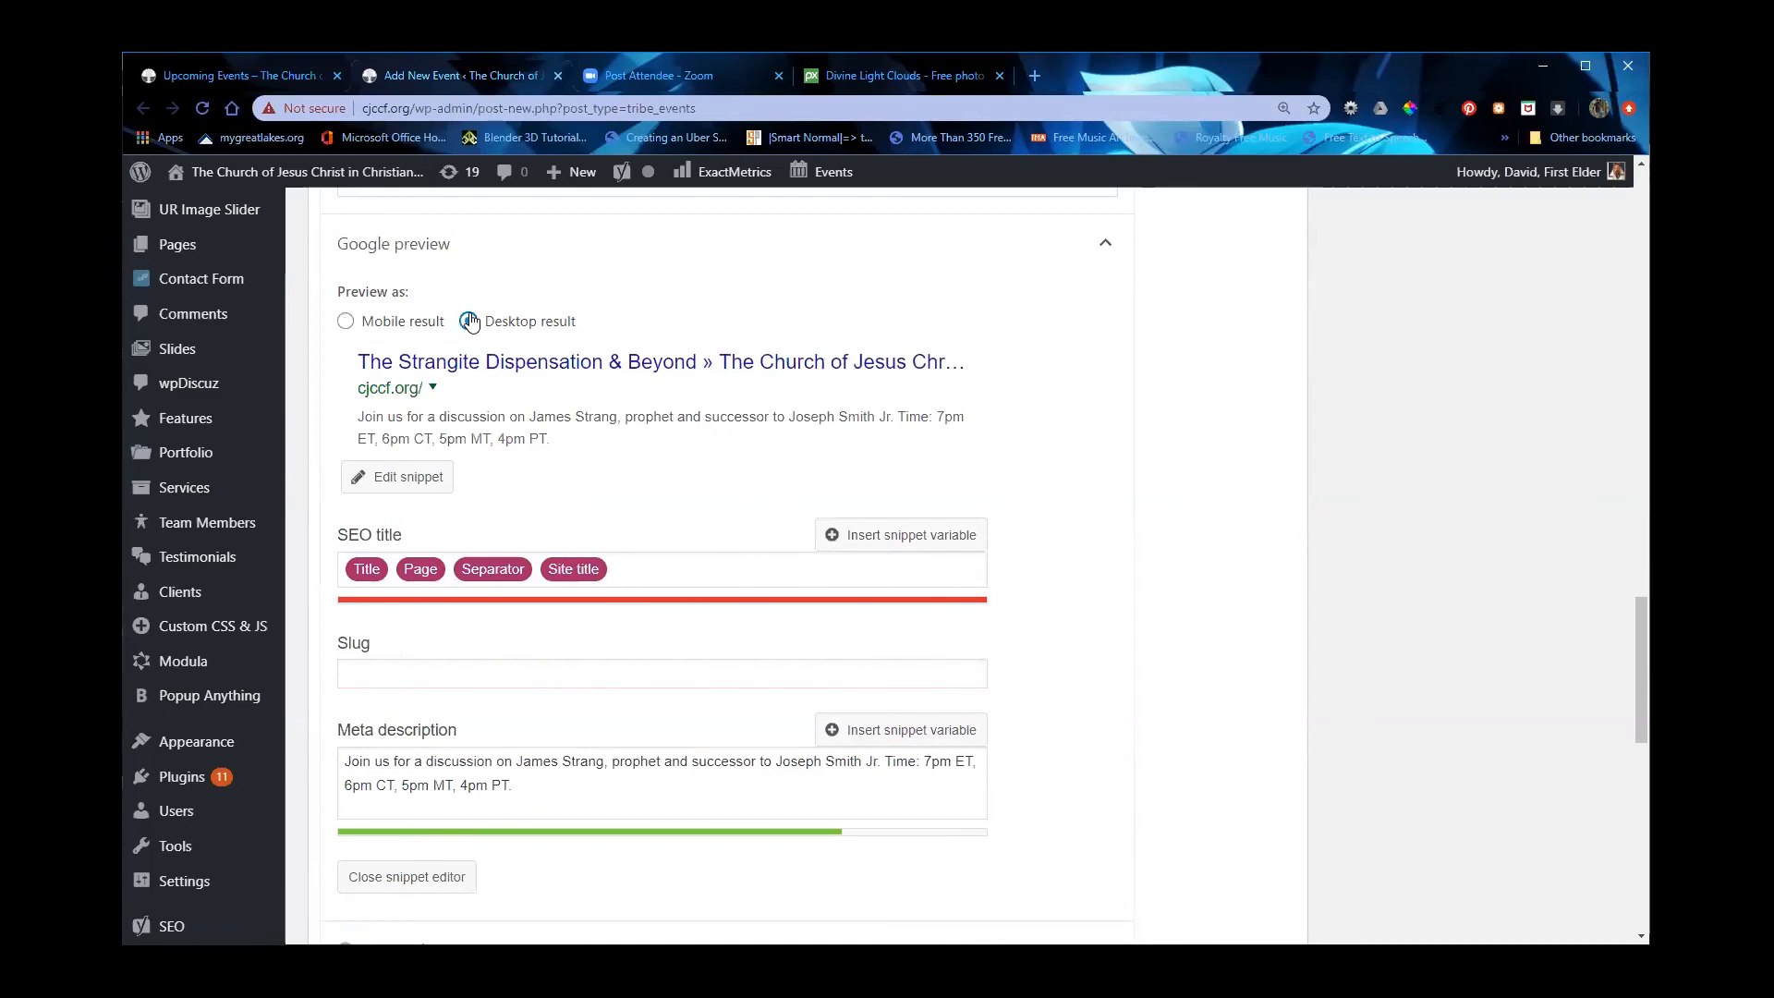
click(346, 321)
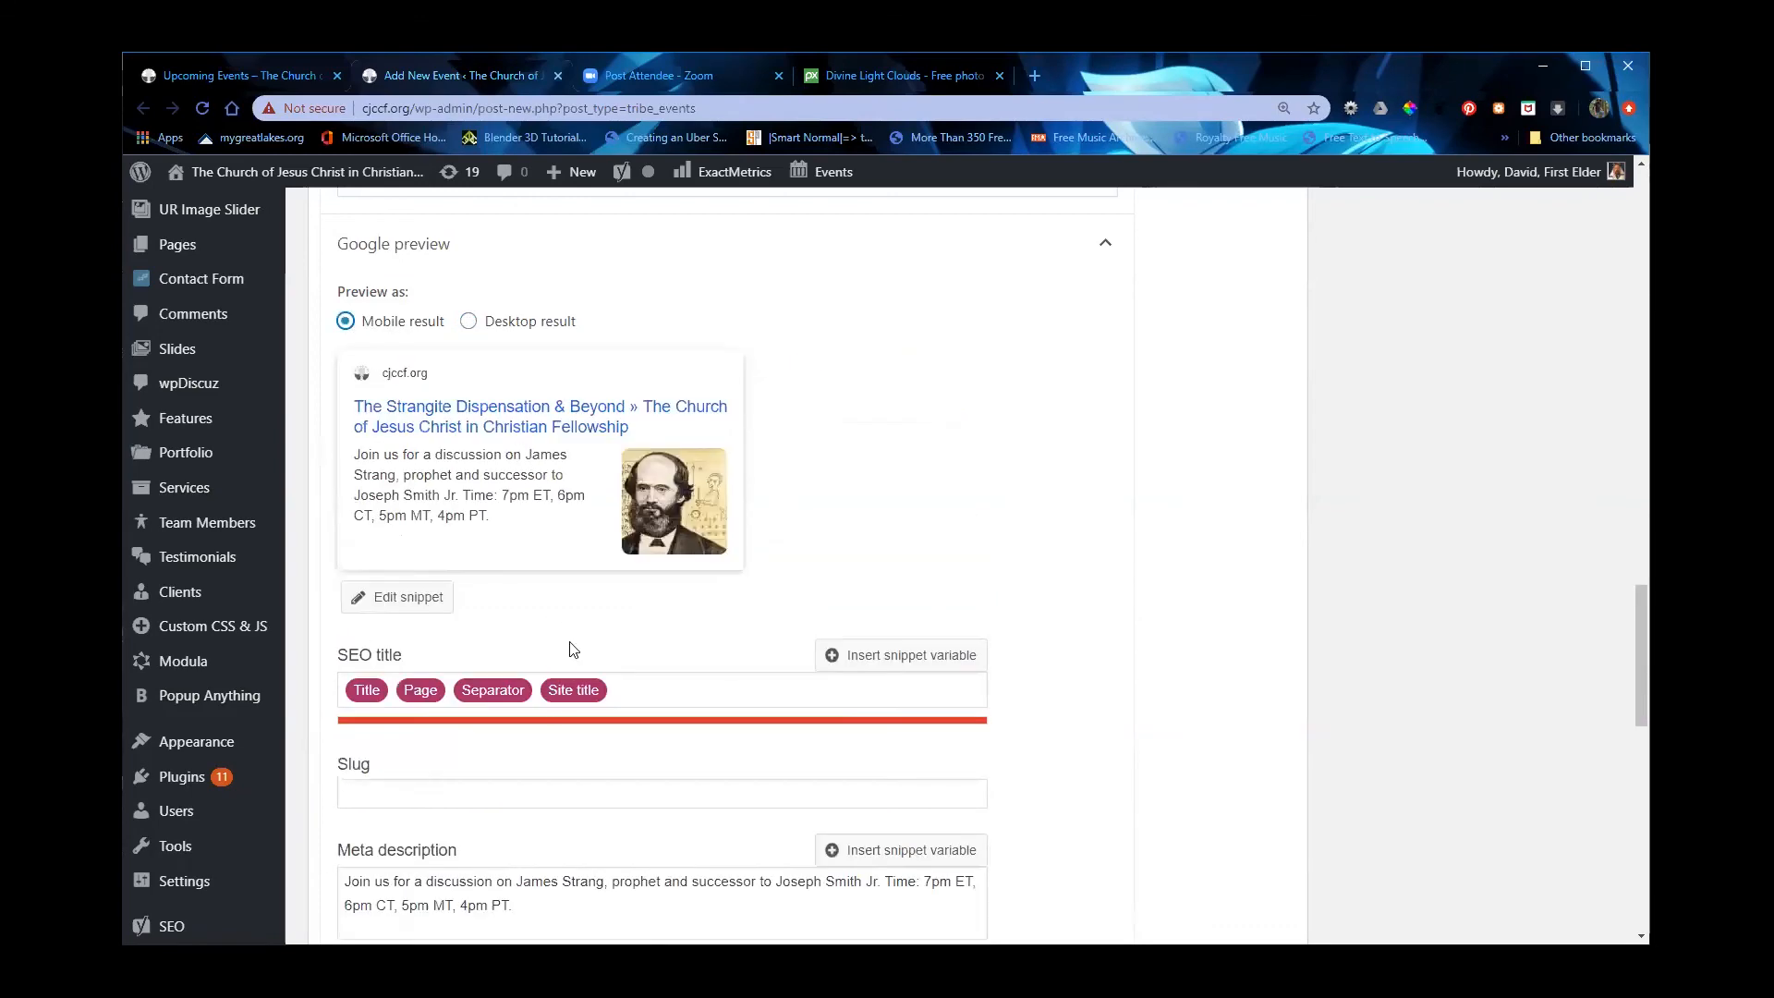
Step: Close the snippet editor and paste the same "Join us for a discussion on James Strang…" text into the event's excerpt
scroll(543, 642, down, 4)
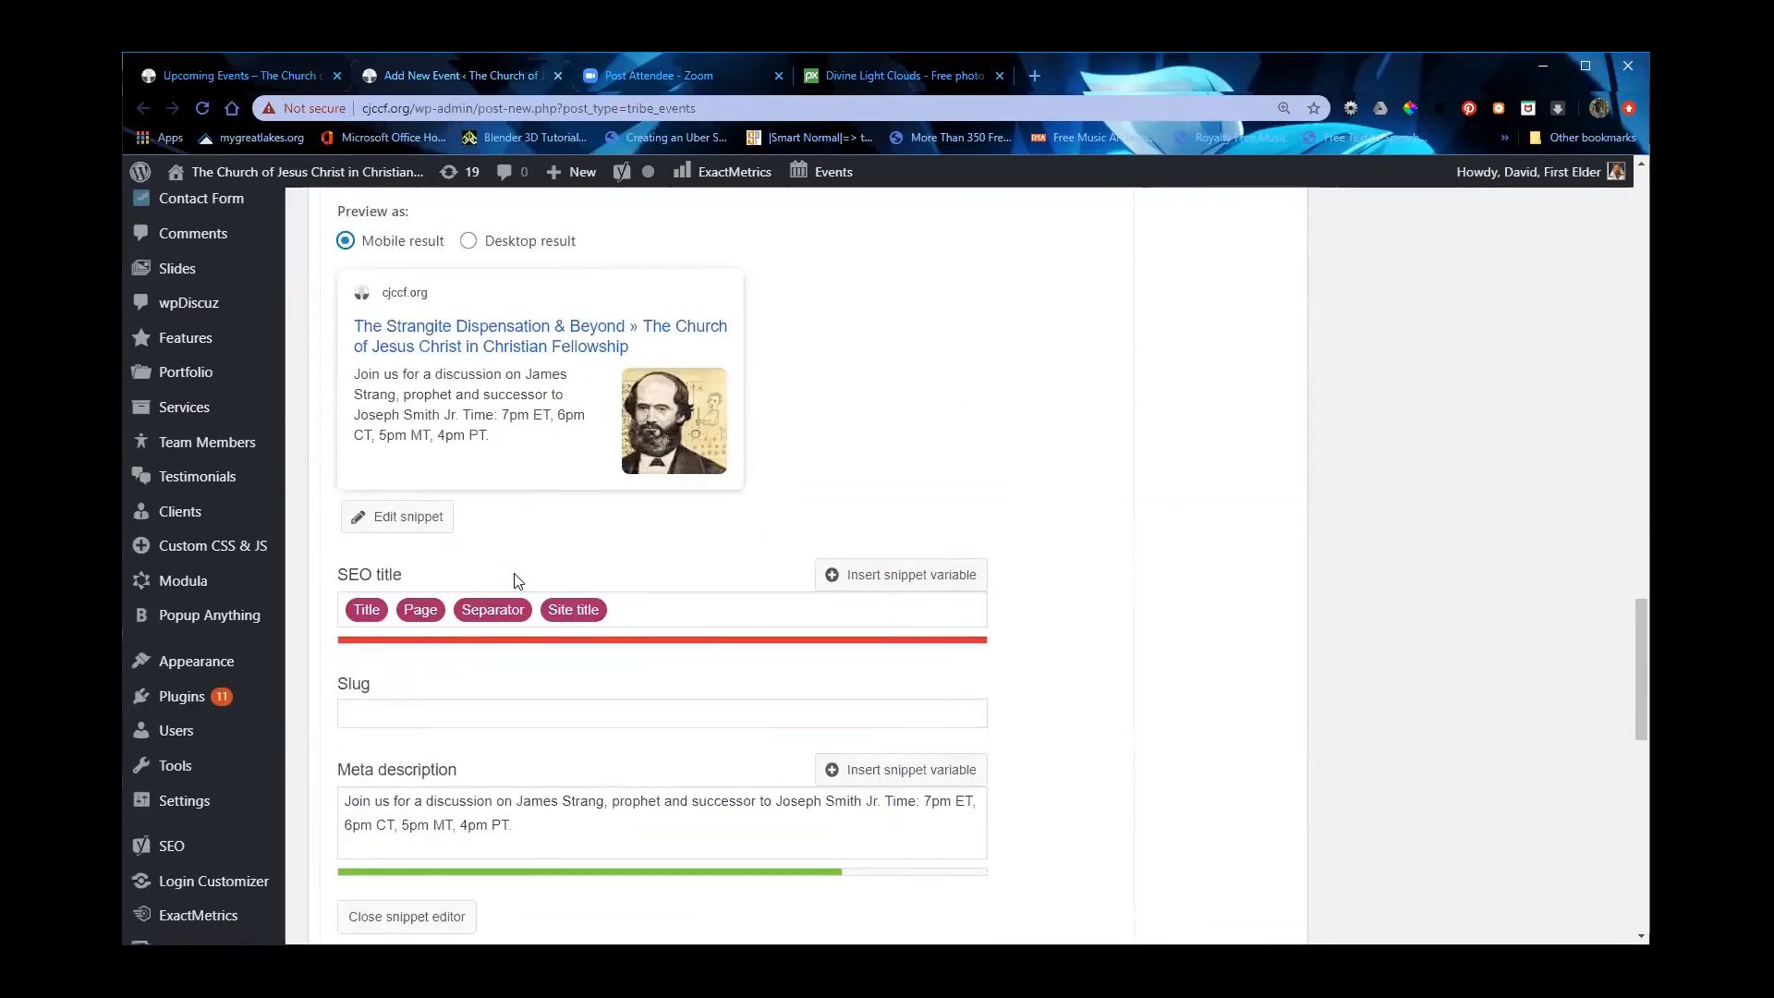
scroll(550, 656, down, 2)
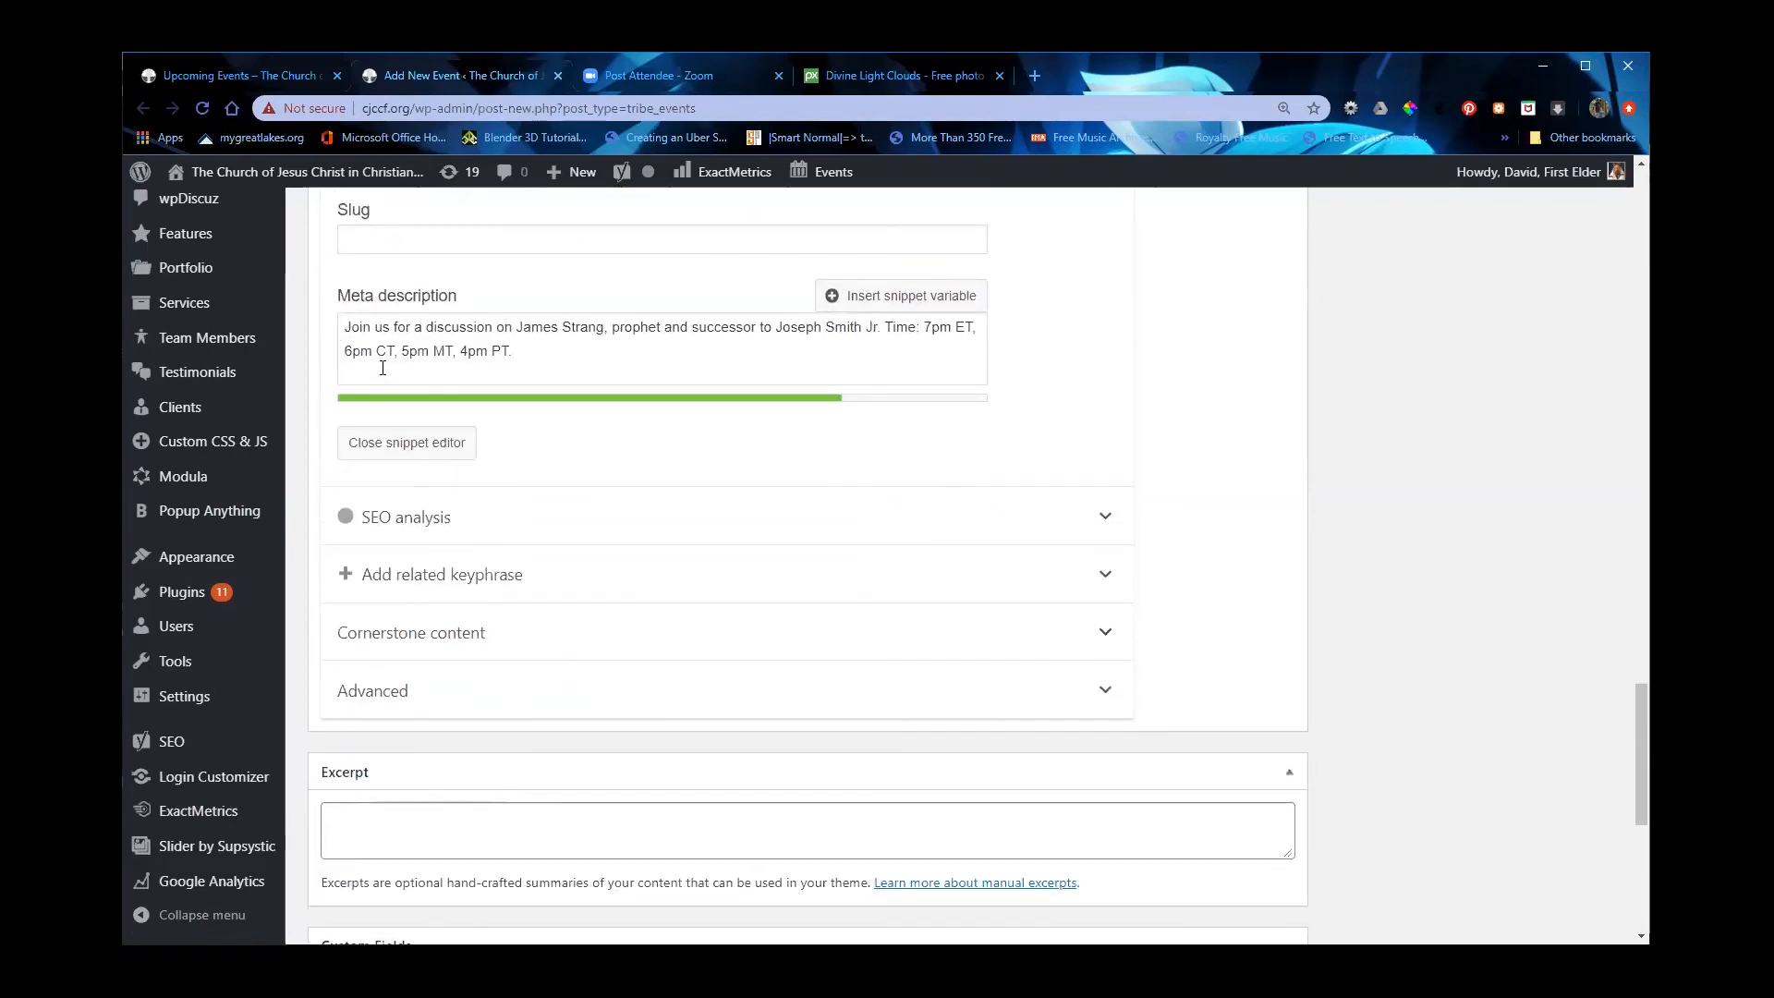
click(417, 447)
scroll(425, 555, down, 4)
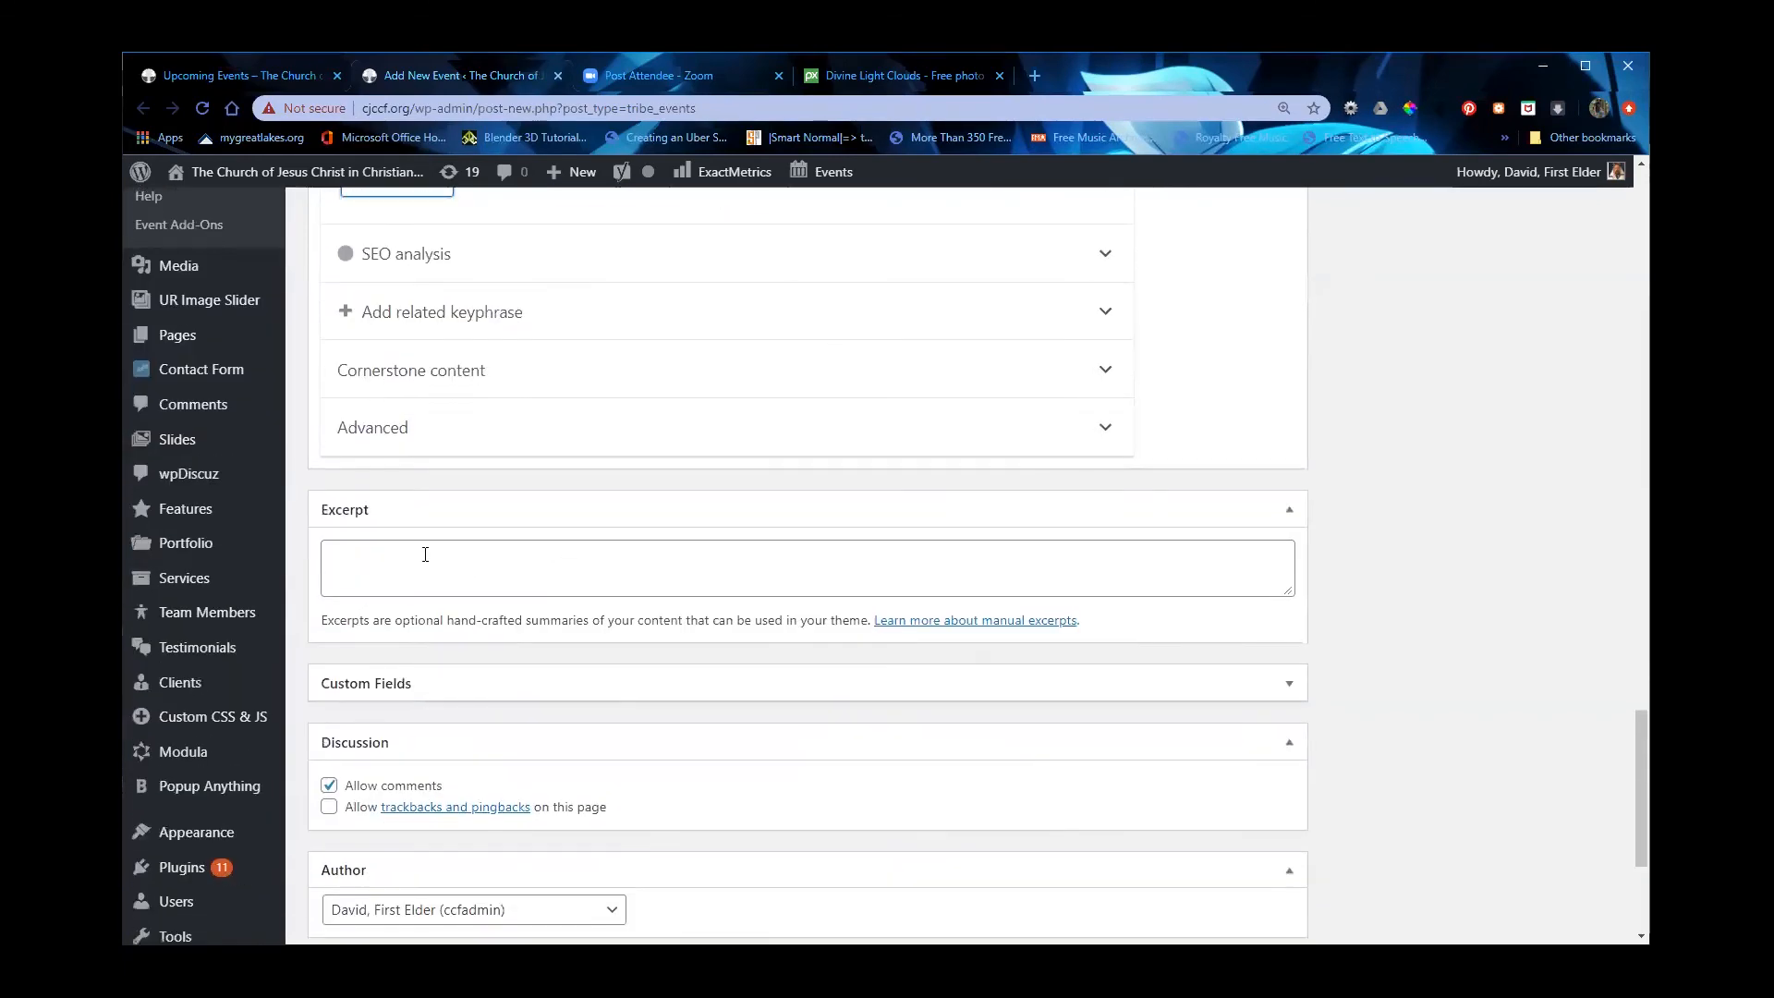
click(412, 560)
key(ctrl+v)
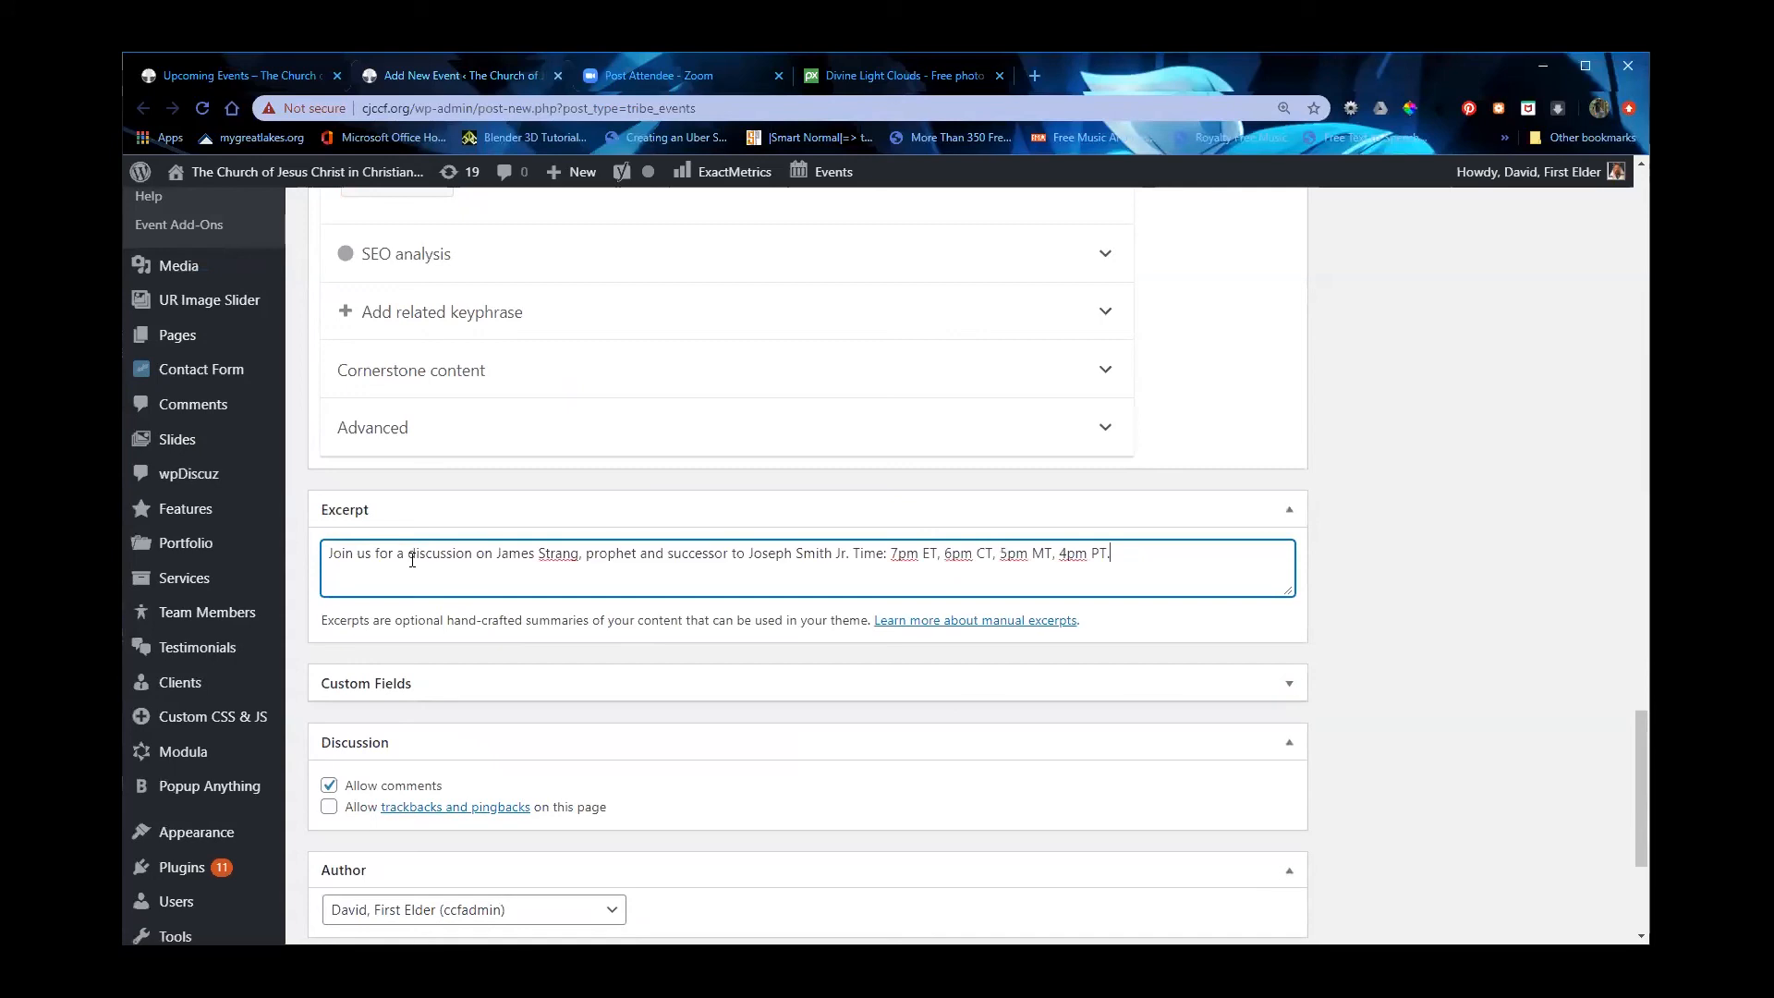
Step: Examine how the June 13 event's excerpt appears in its calendar preview and compare it with the description in the new event
click(305, 76)
mouse_move(970, 684)
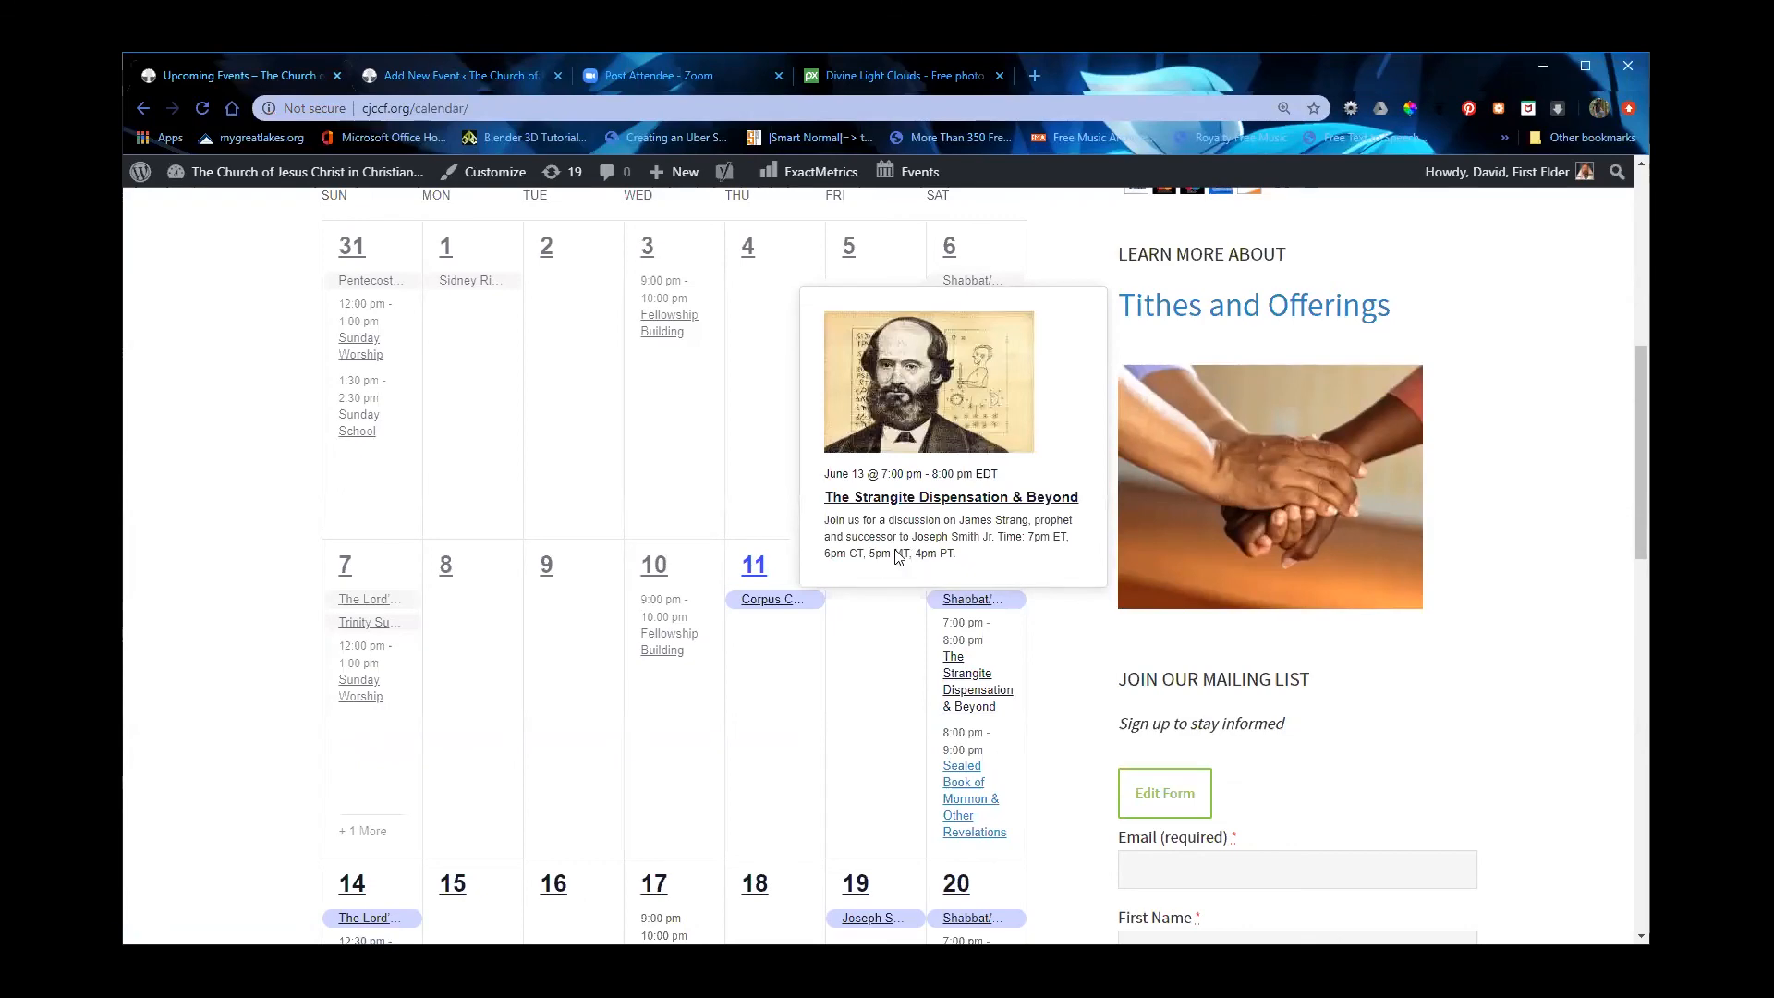
click(463, 76)
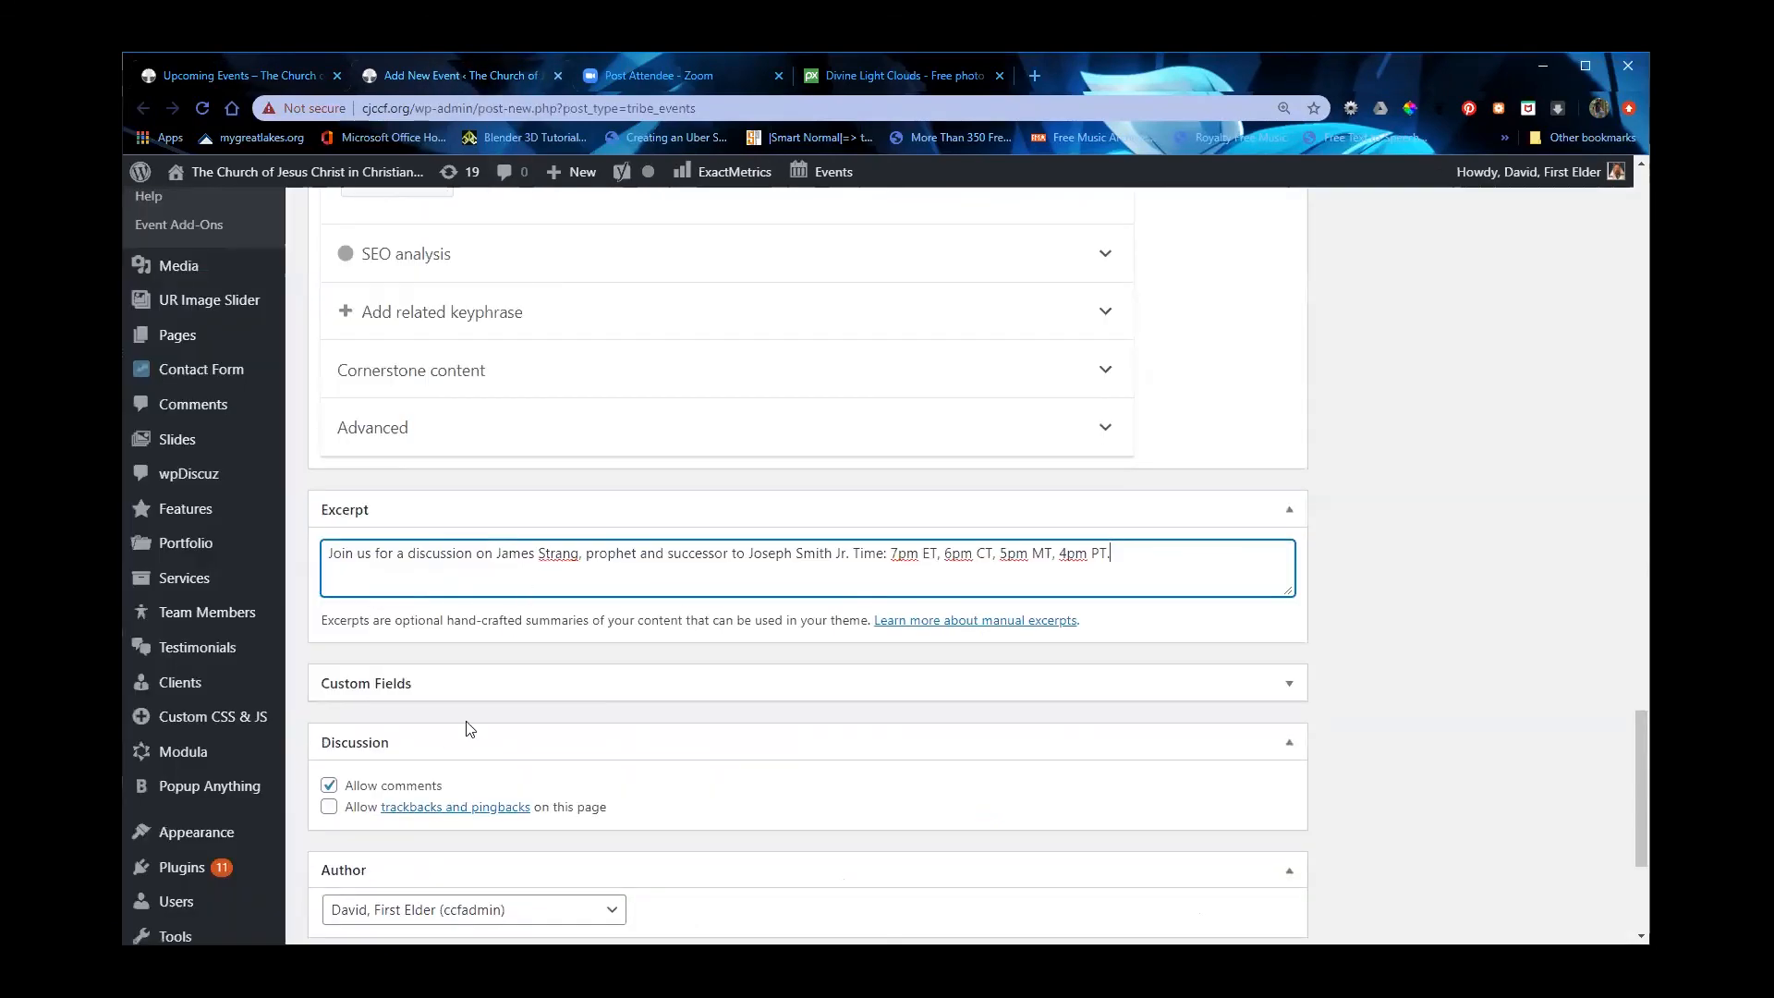
scroll(489, 628, up, 5)
scroll(489, 628, up, 15)
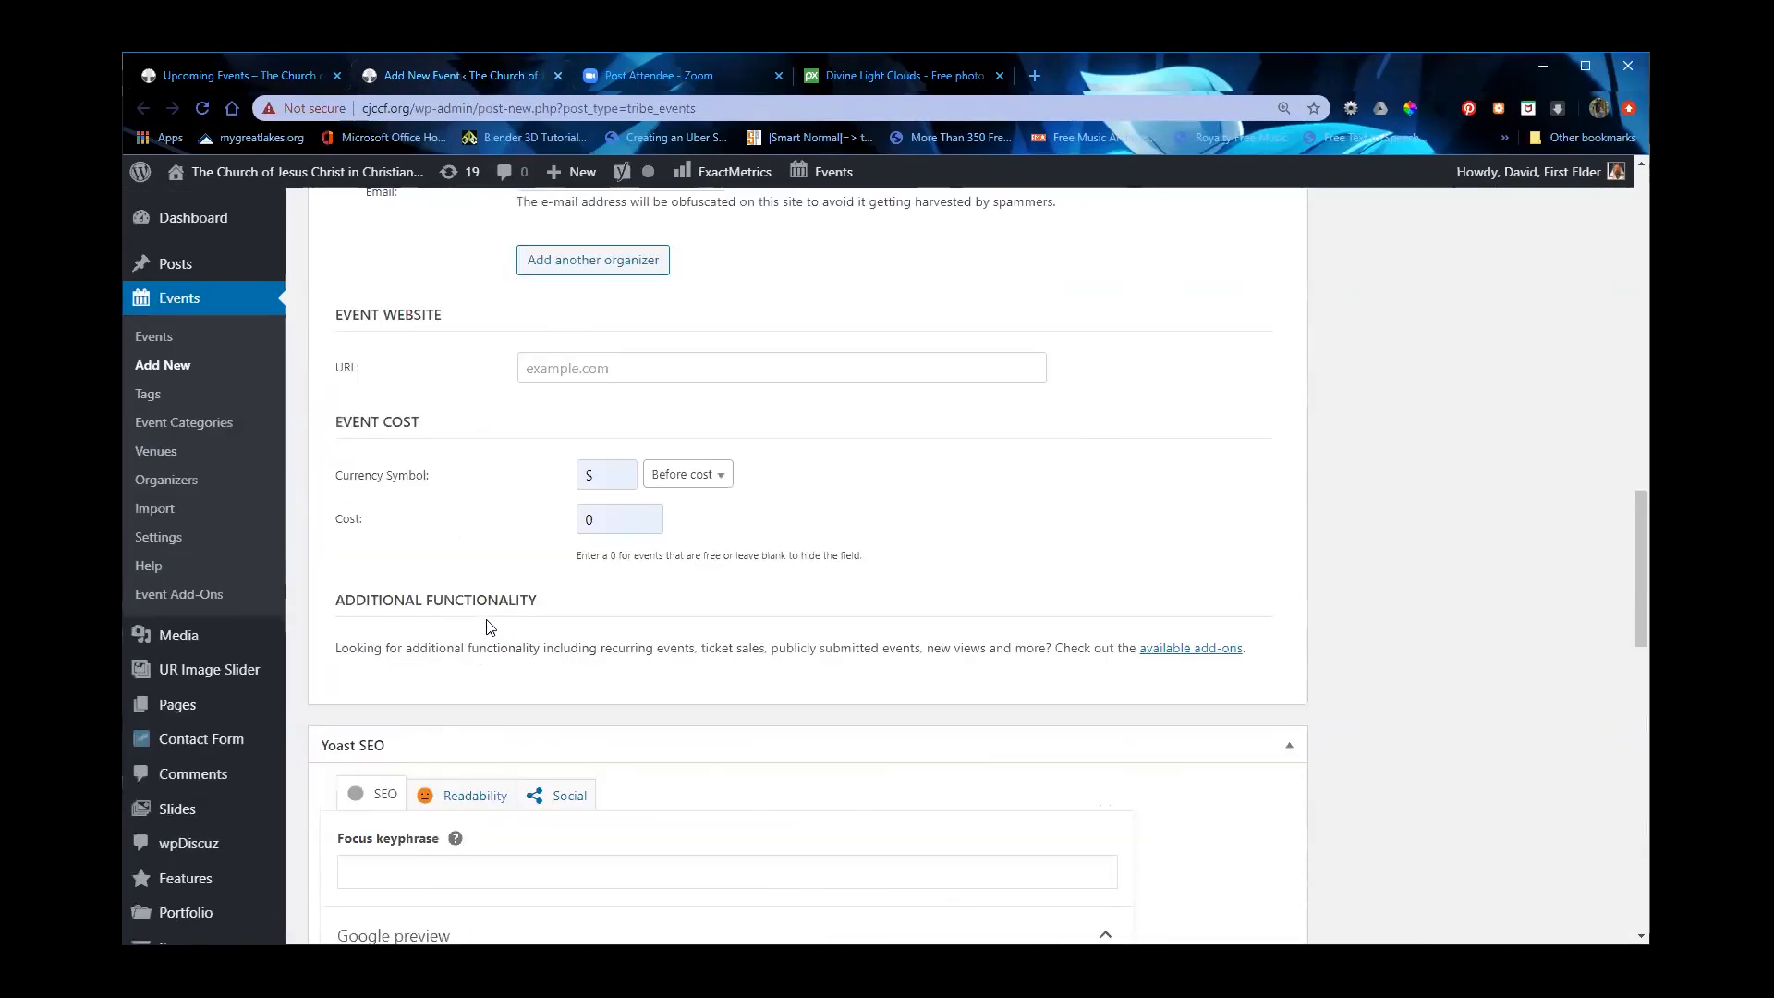
scroll(489, 621, up, 3)
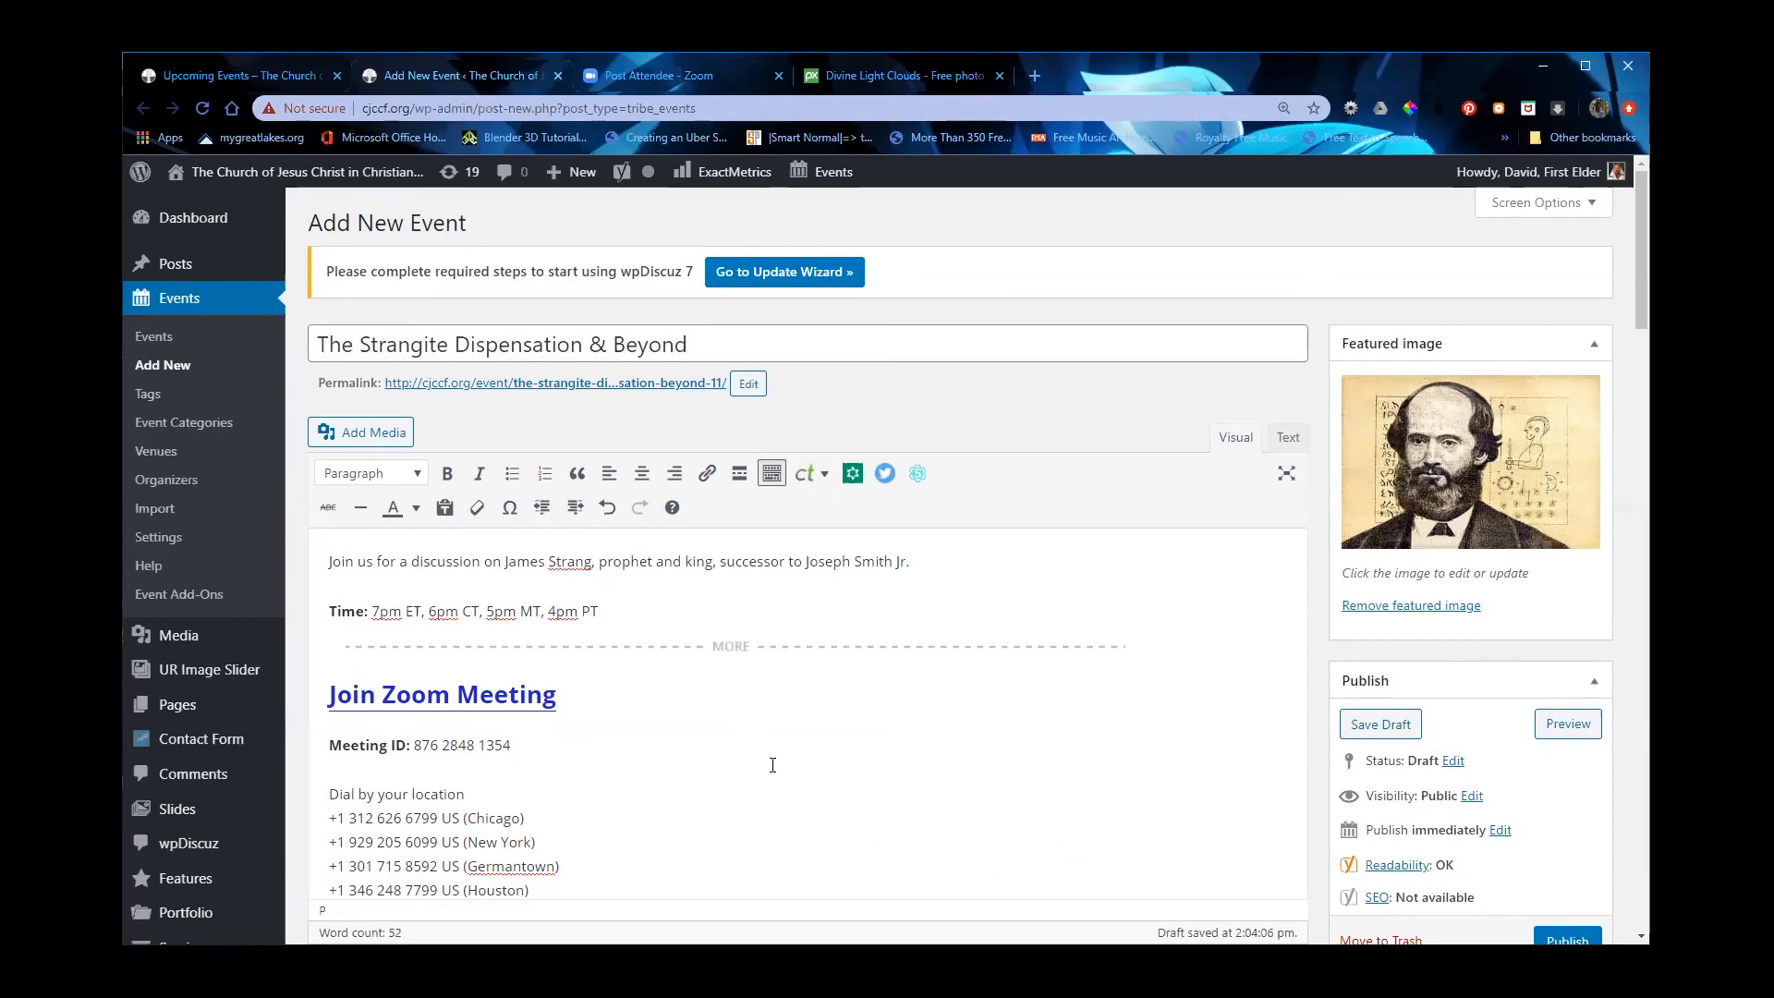
Step: Disallow comments on the new event and change its author to the account with the title Apostle
scroll(772, 739, down, 2)
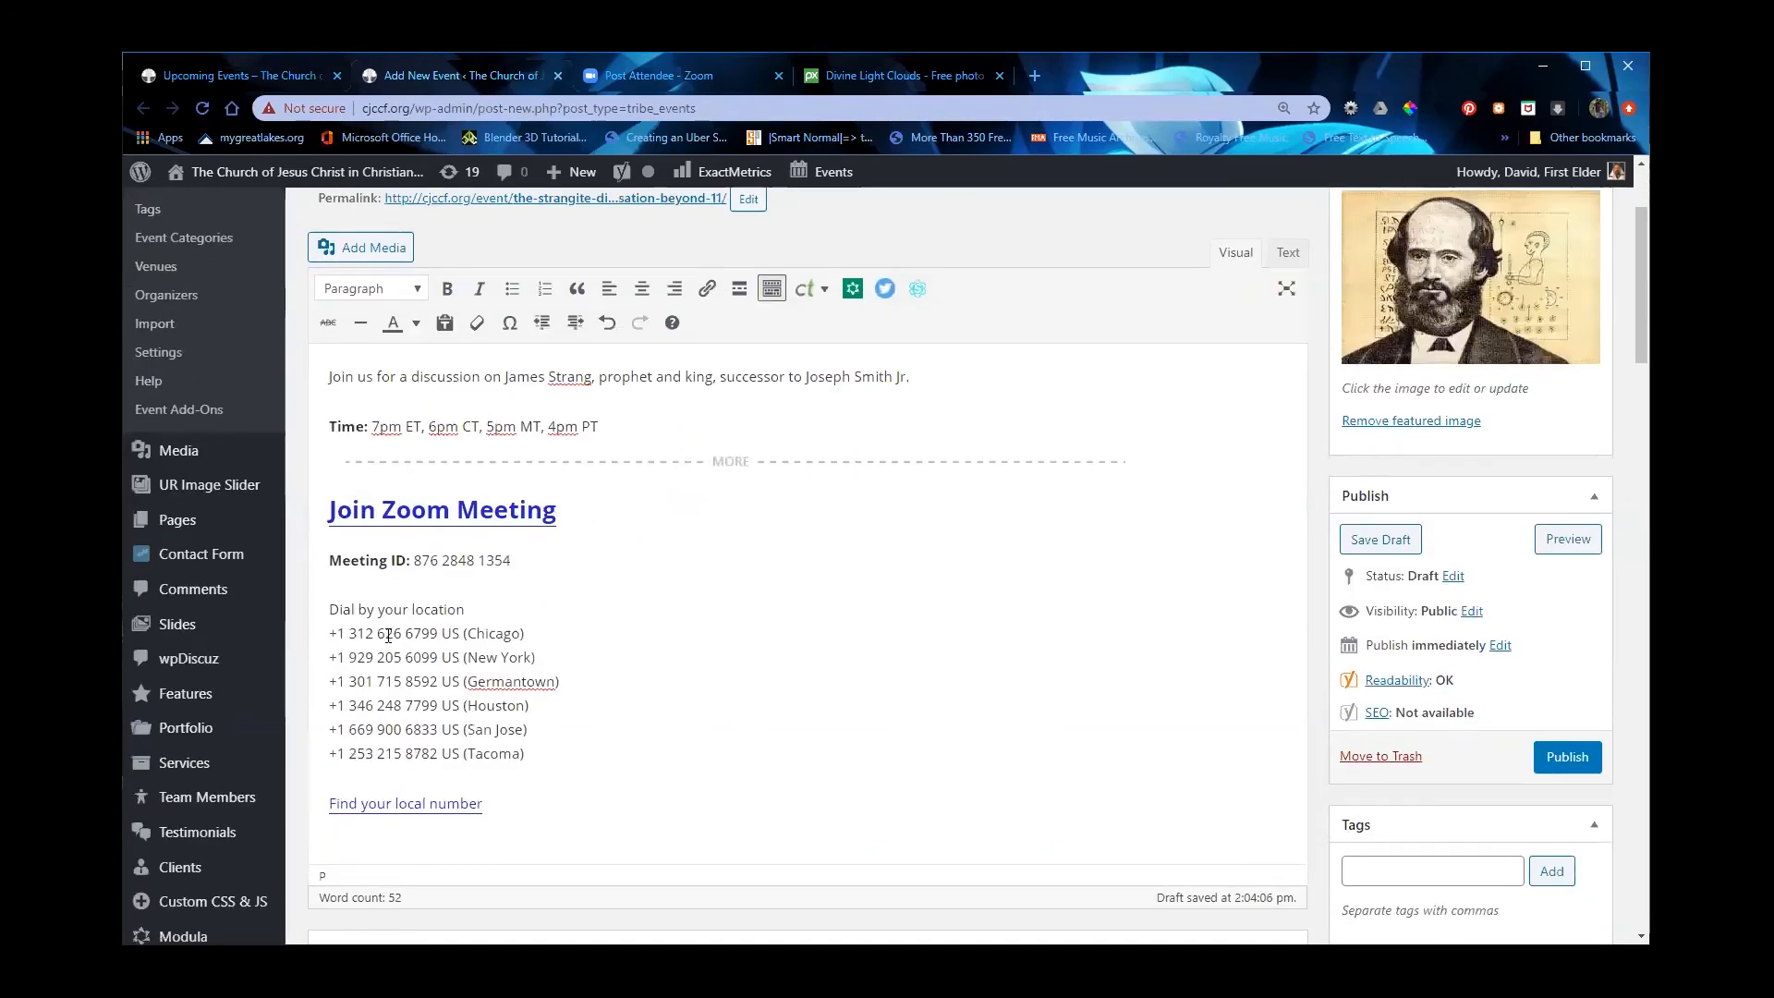
scroll(794, 734, down, 10)
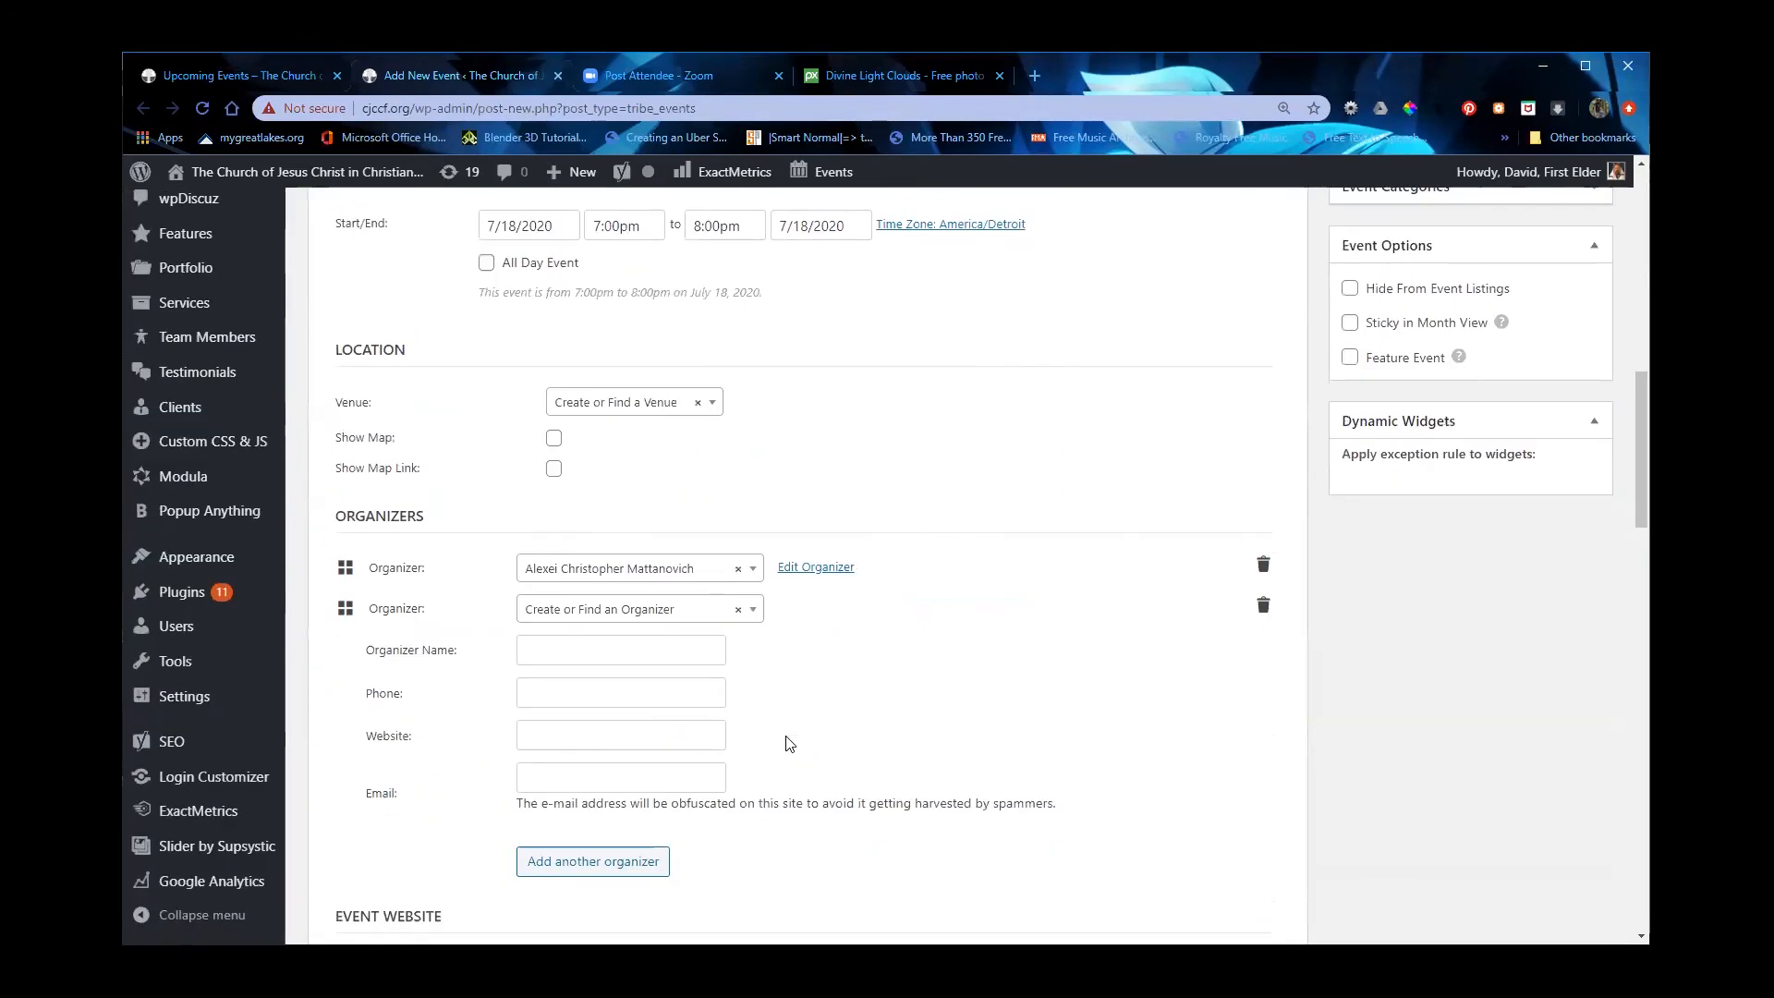
scroll(790, 744, down, 10)
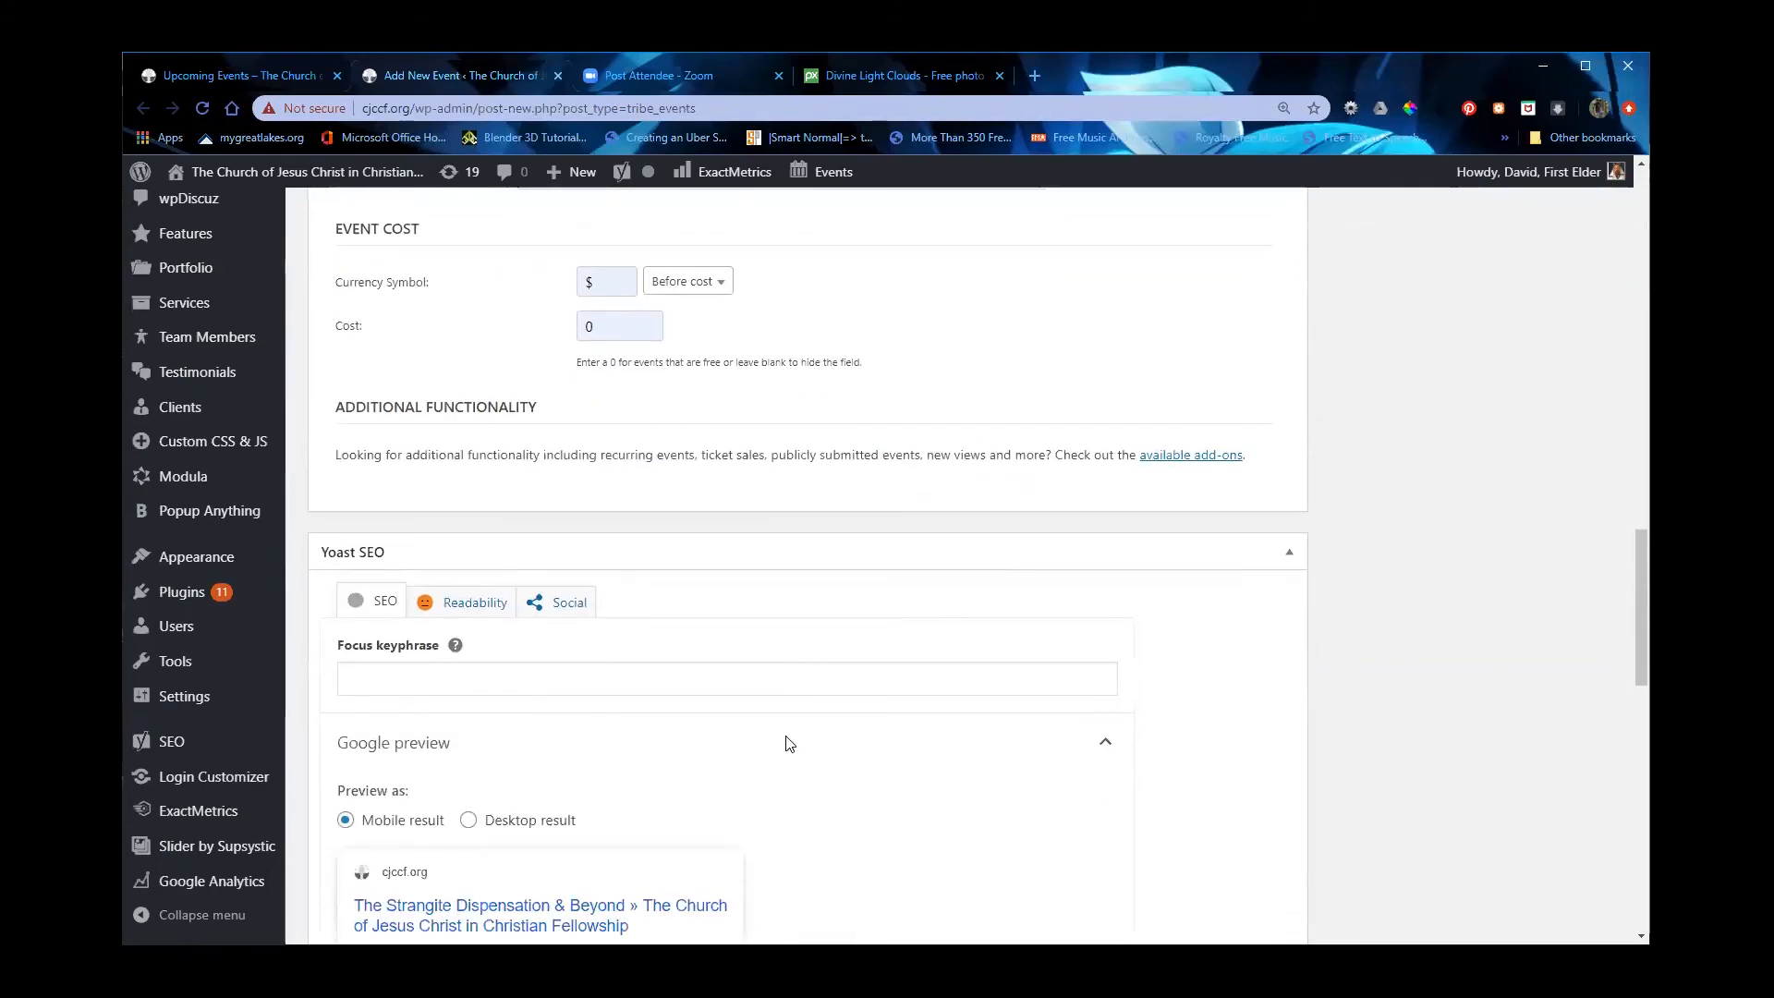
scroll(788, 743, down, 9)
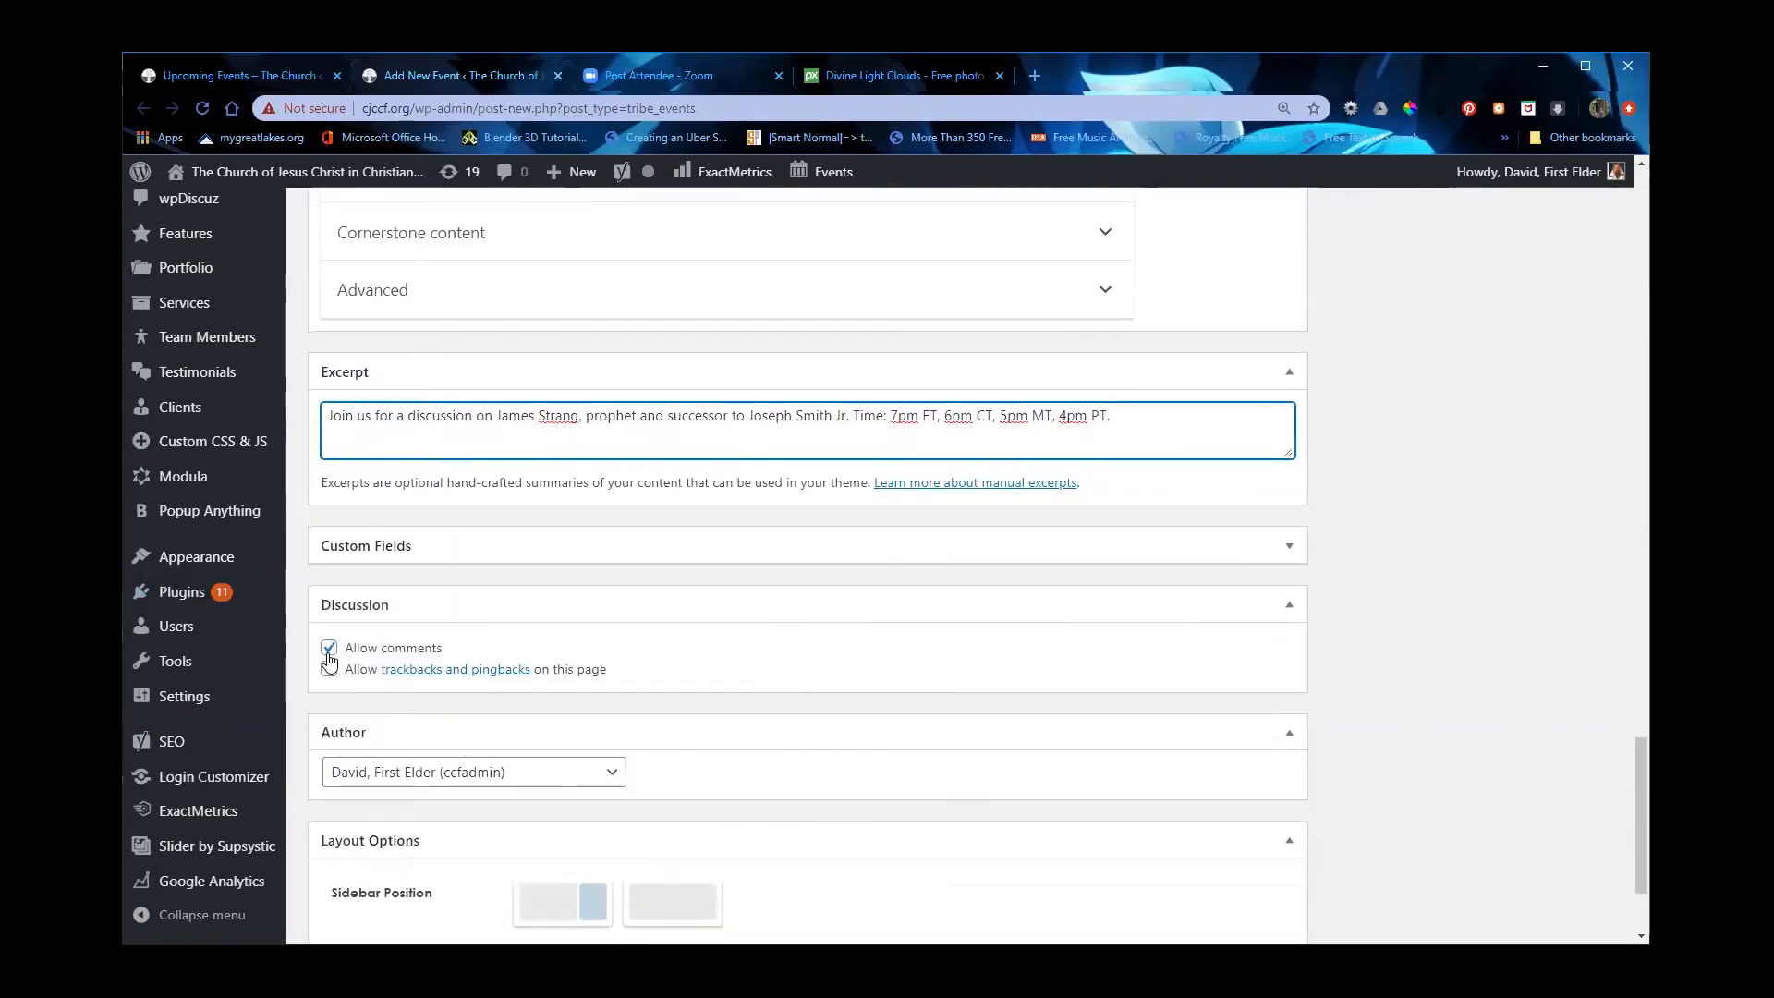
click(329, 649)
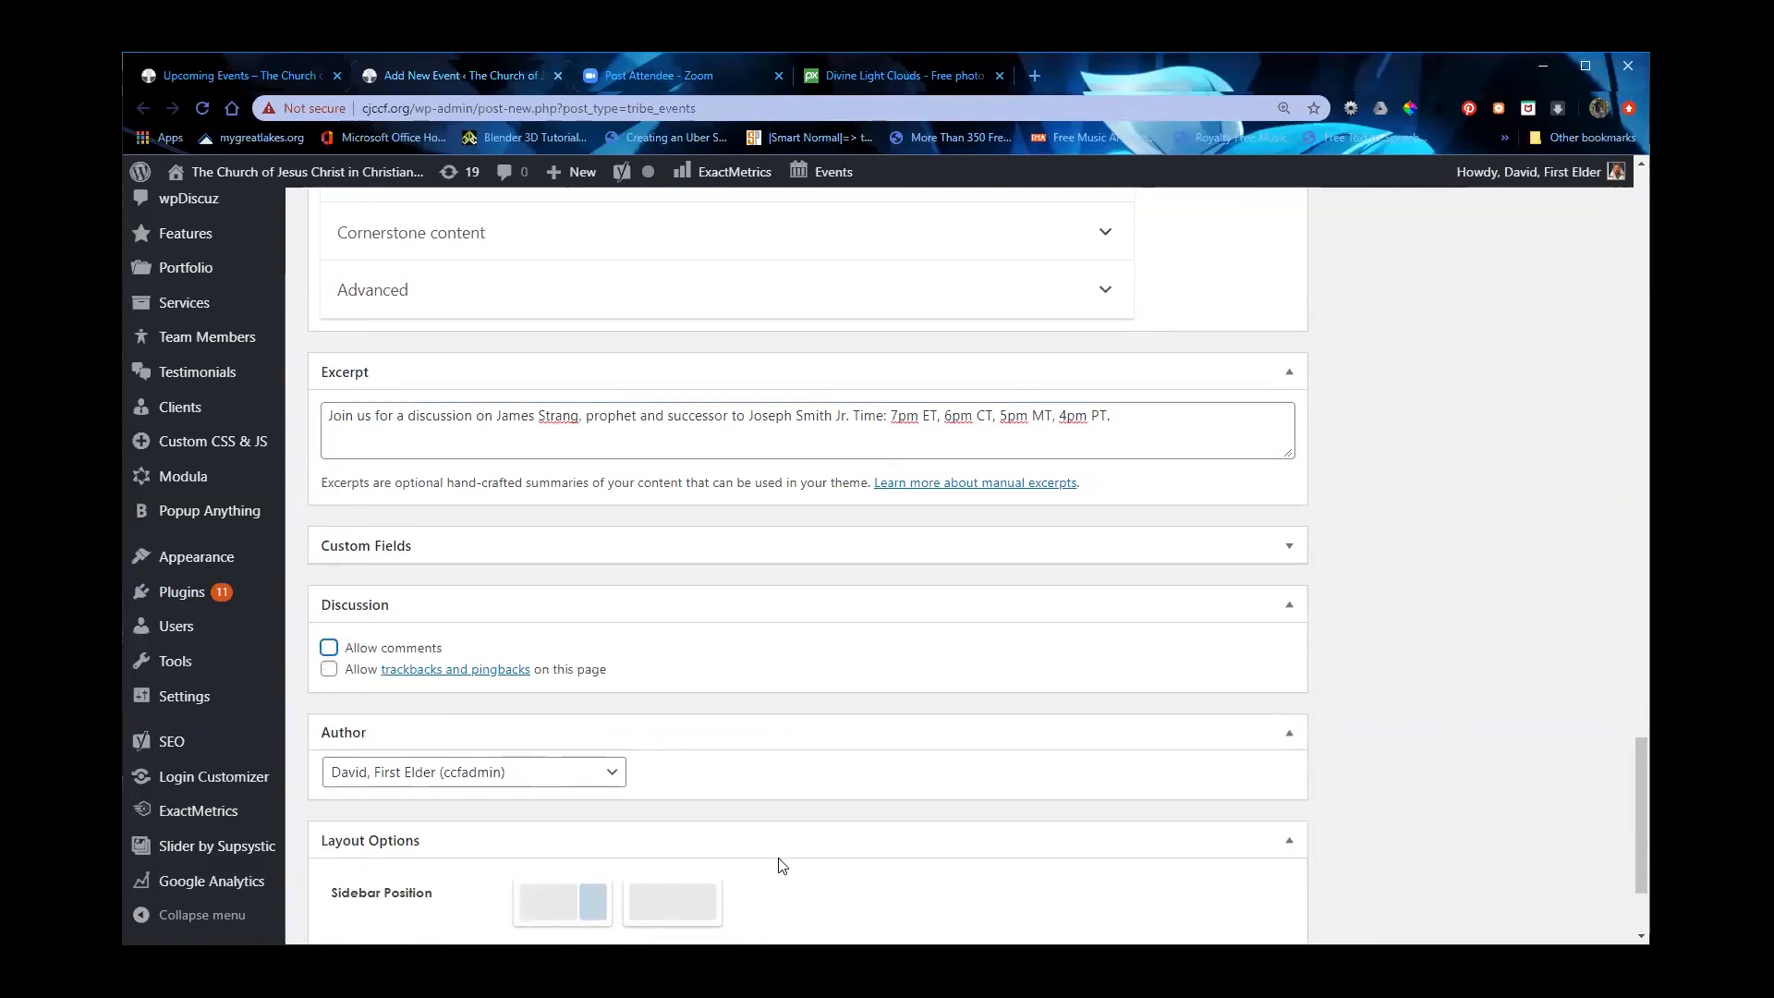
click(611, 773)
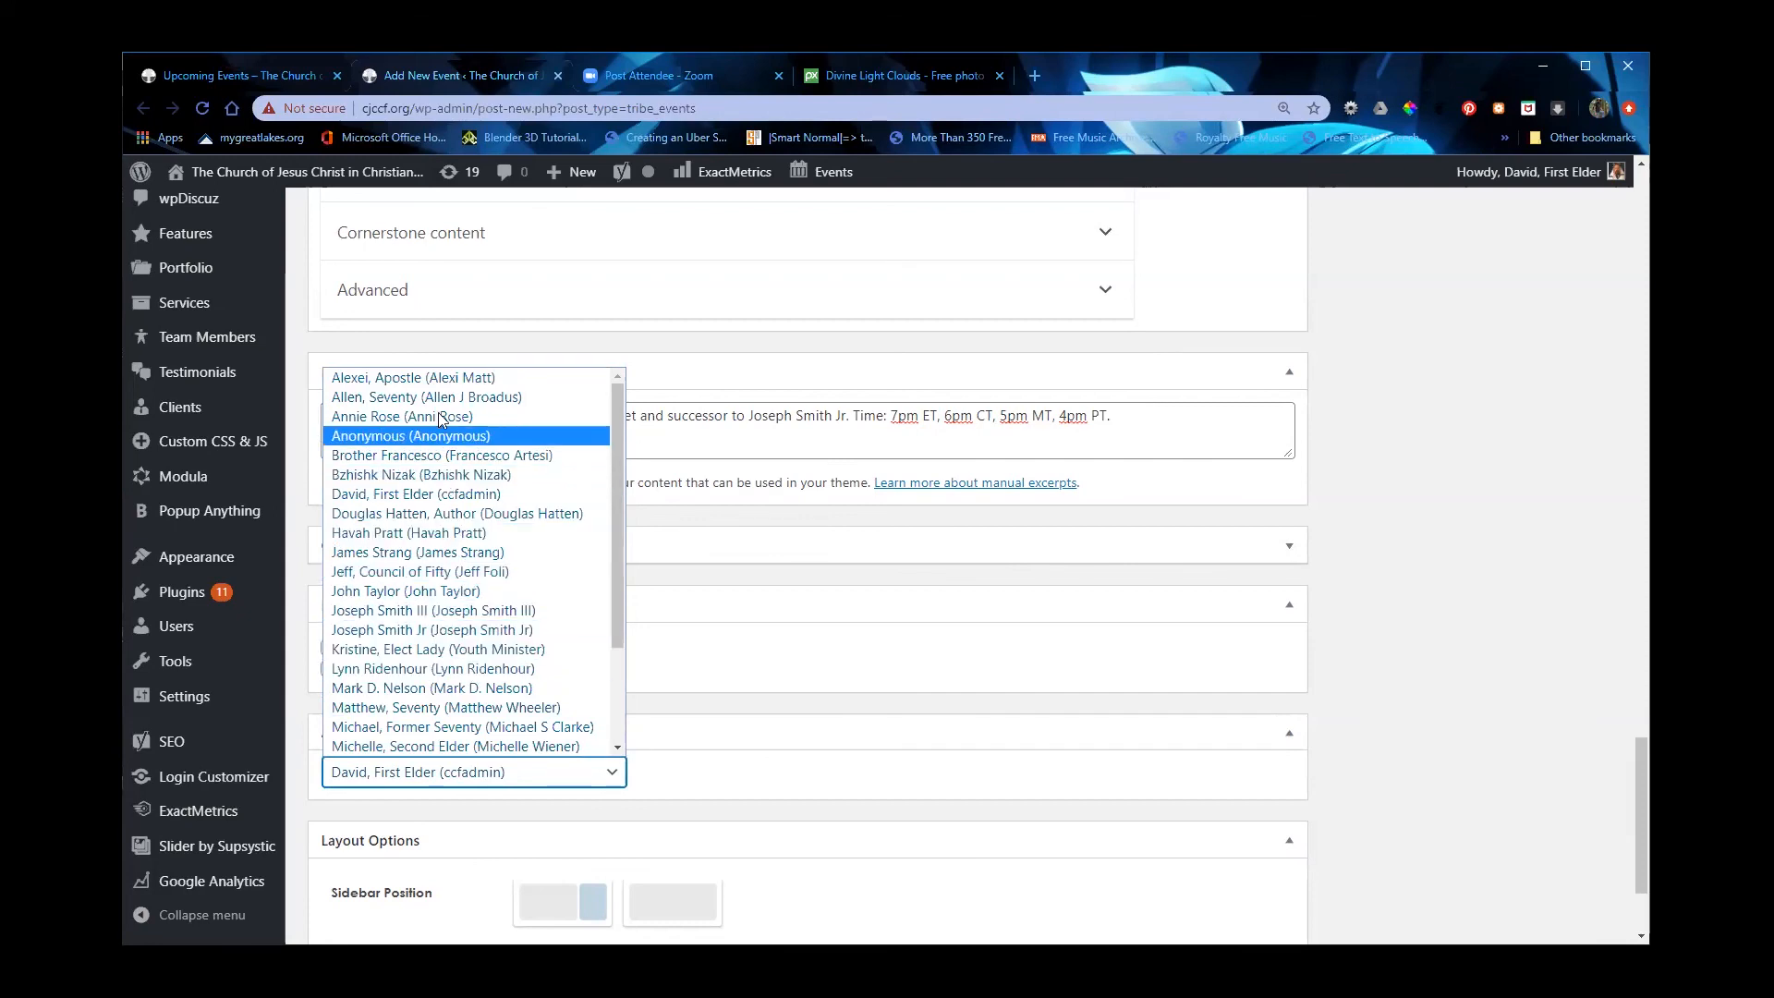
click(437, 378)
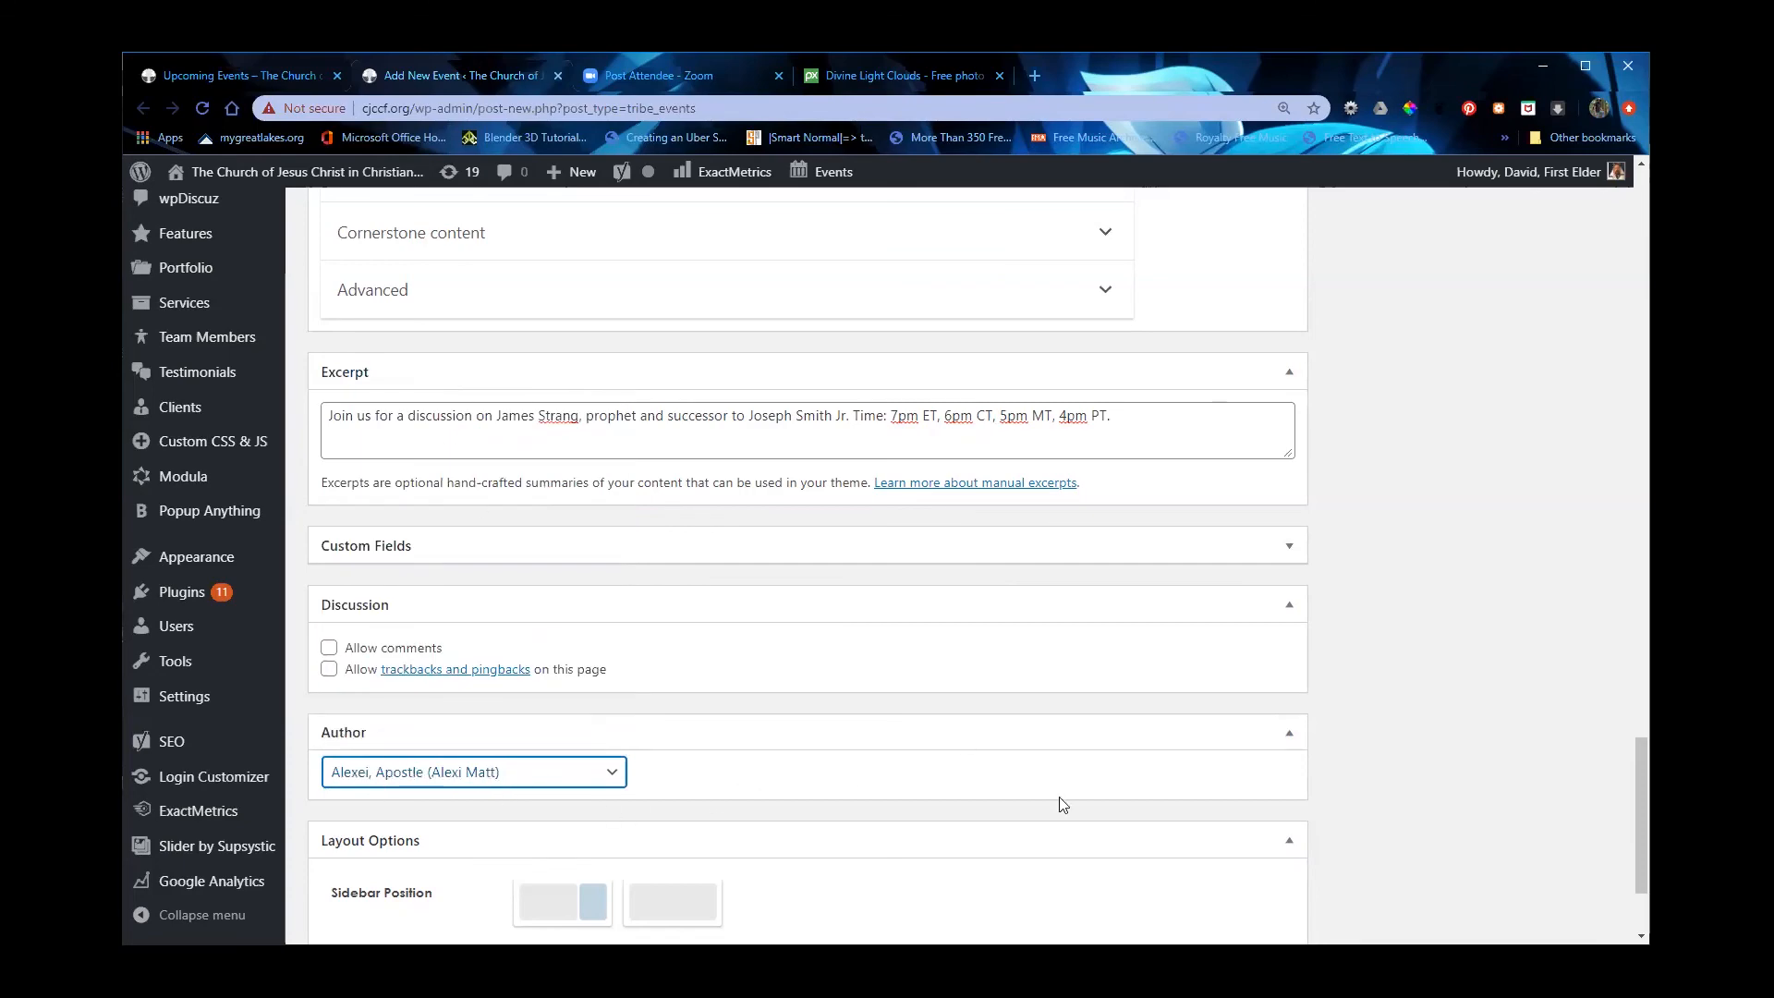
scroll(1396, 746, up, 20)
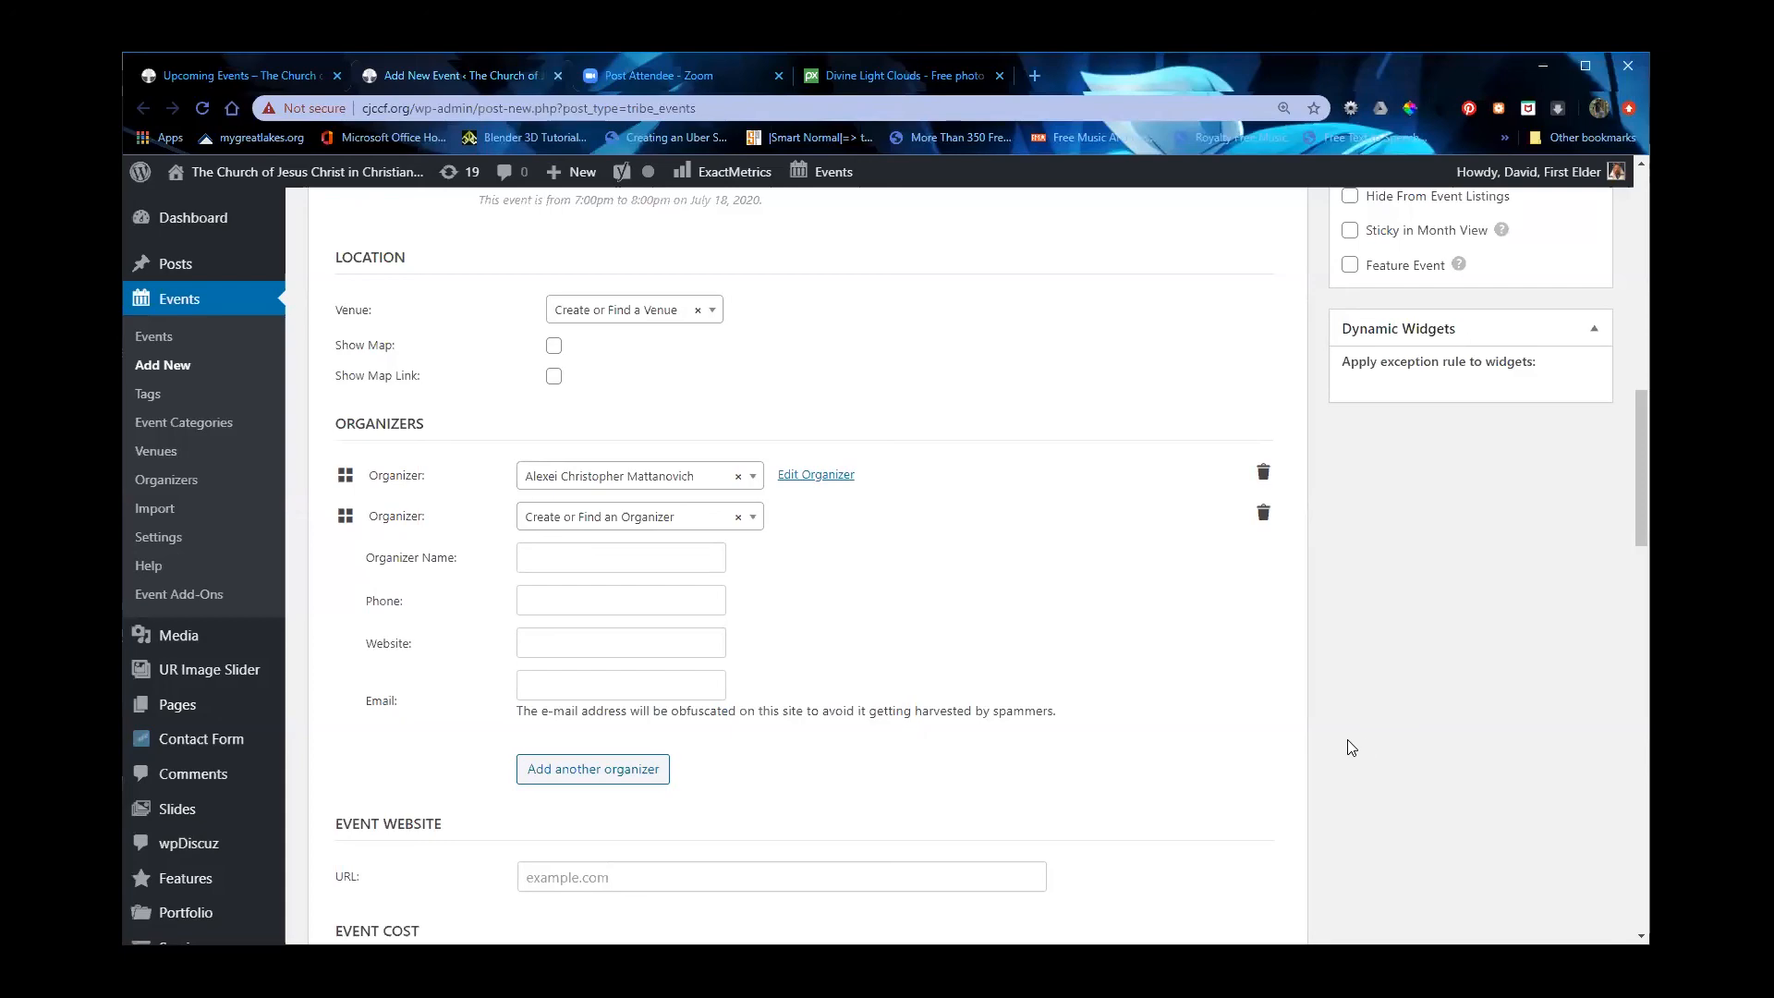
Step: Review the new event's description, date, organizer, cost, excerpt and author settings, and publish the event
scroll(1117, 772, down, 18)
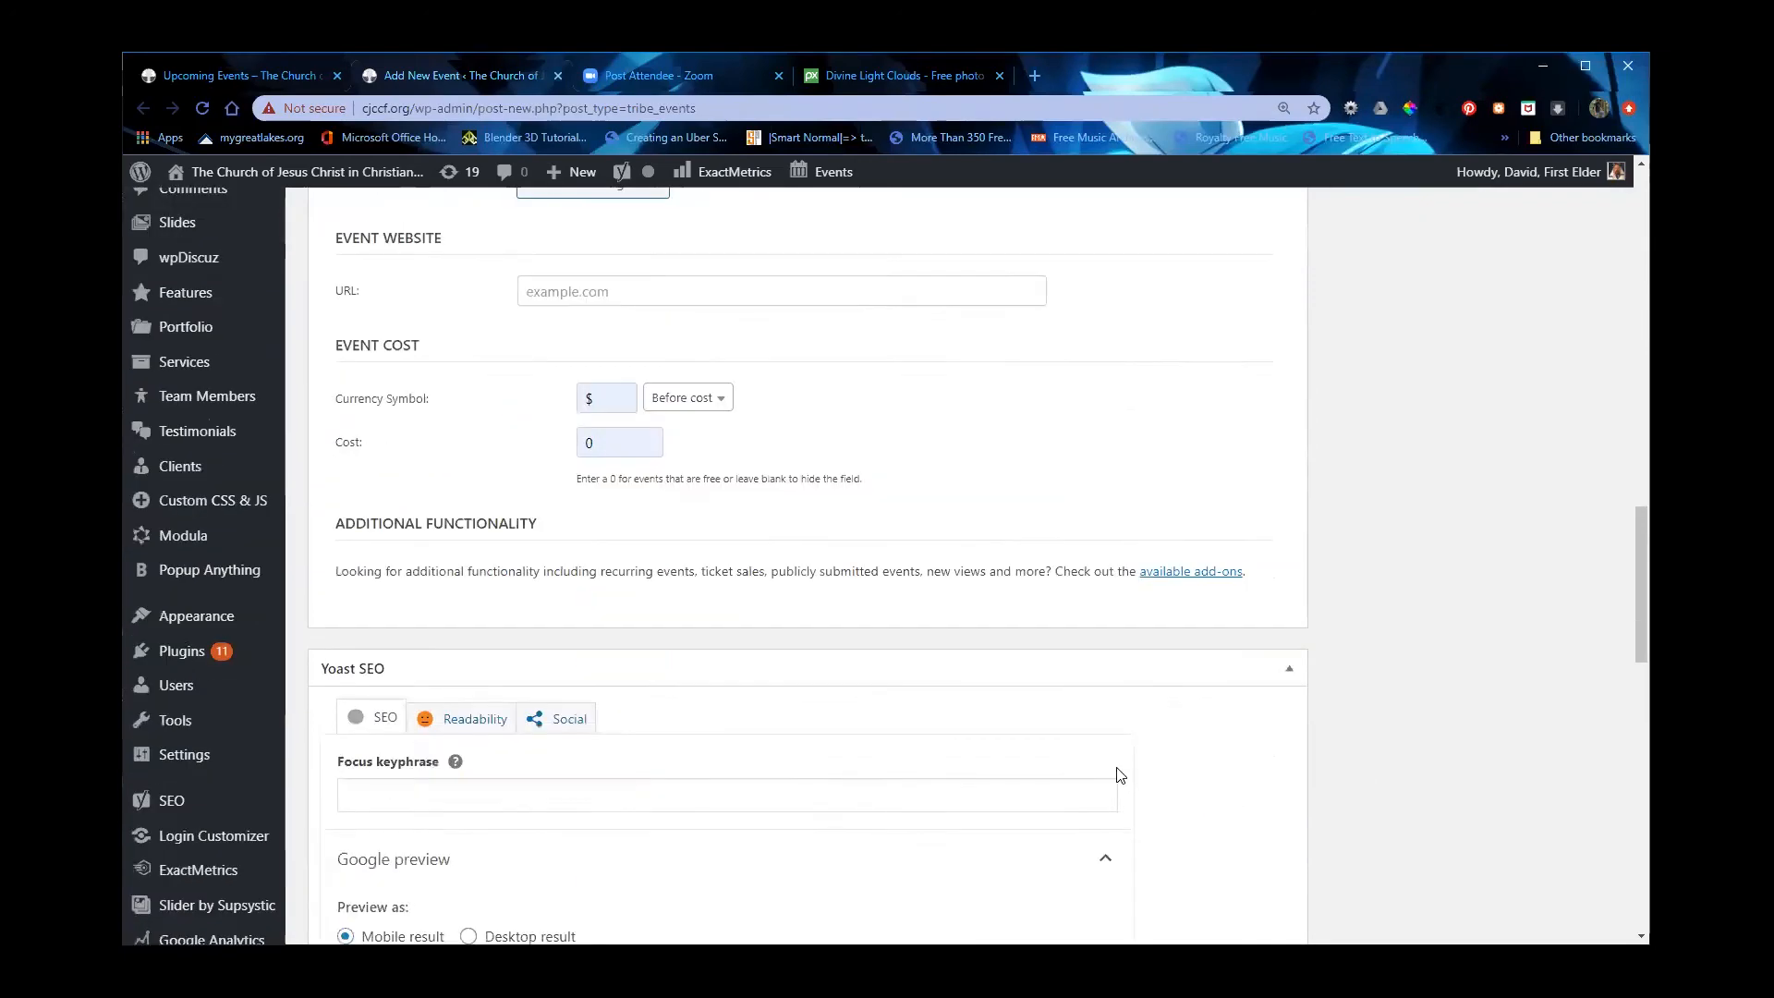
scroll(1016, 739, down, 1)
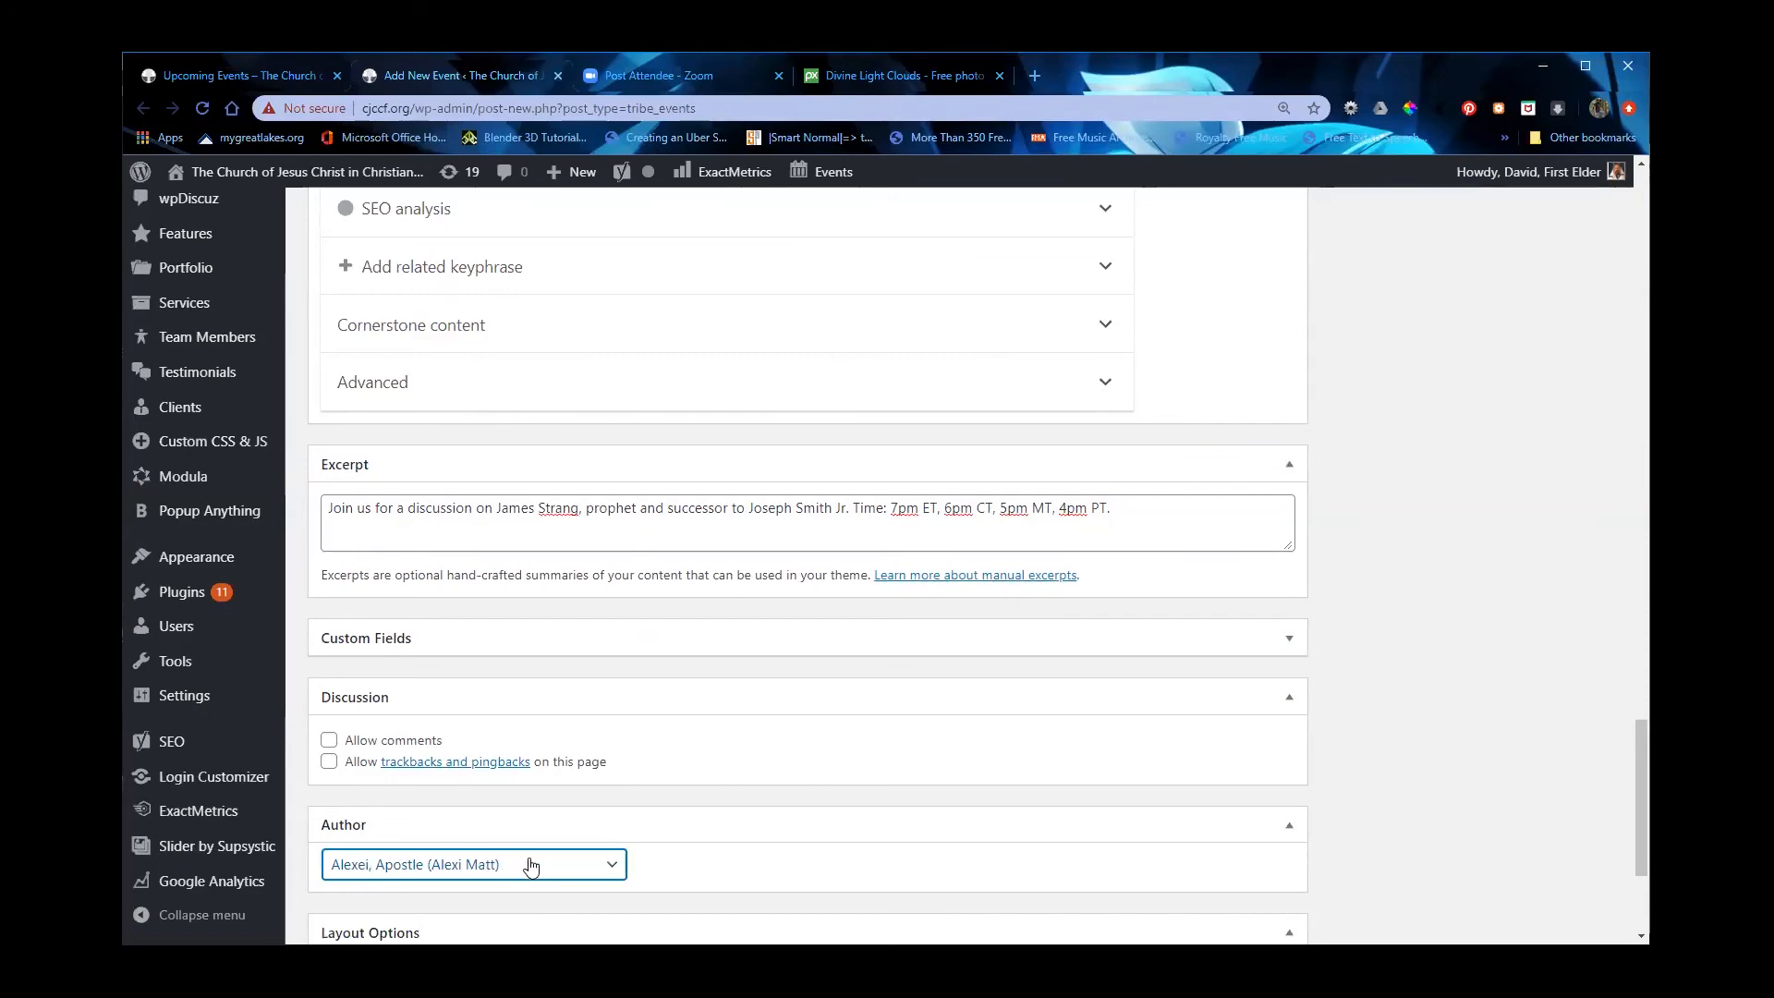
scroll(531, 866, up, 20)
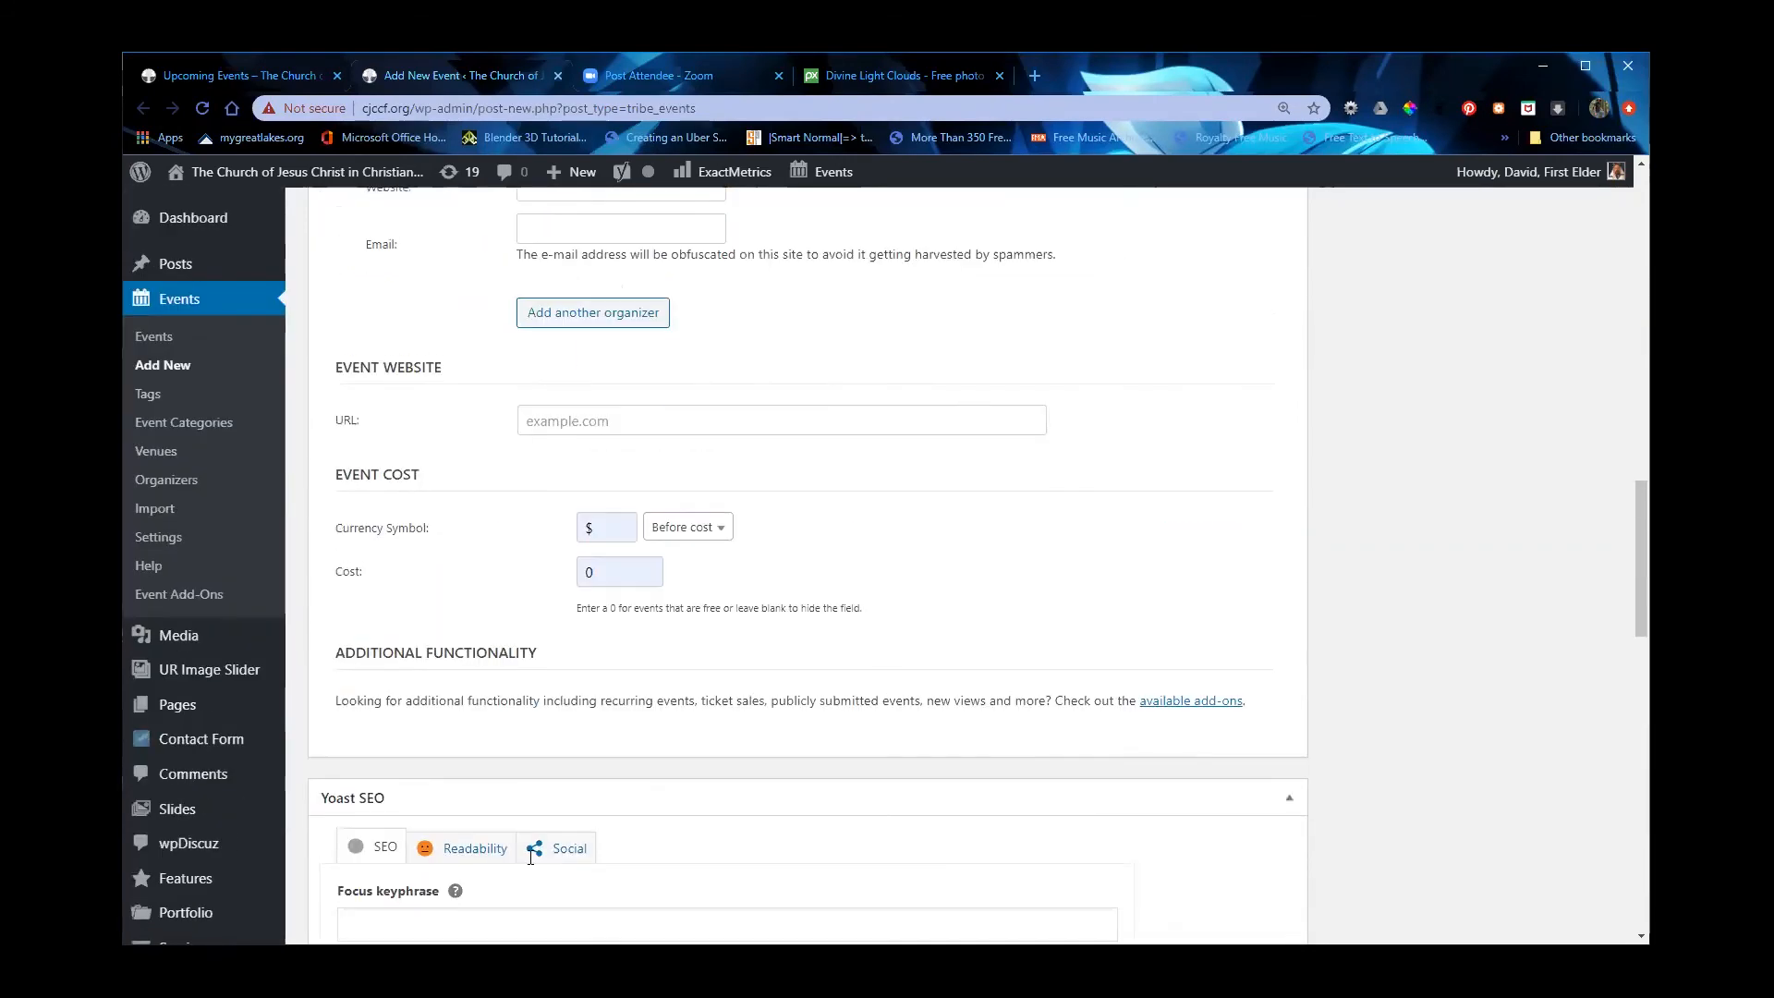
scroll(554, 864, up, 2)
scroll(1261, 647, up, 3)
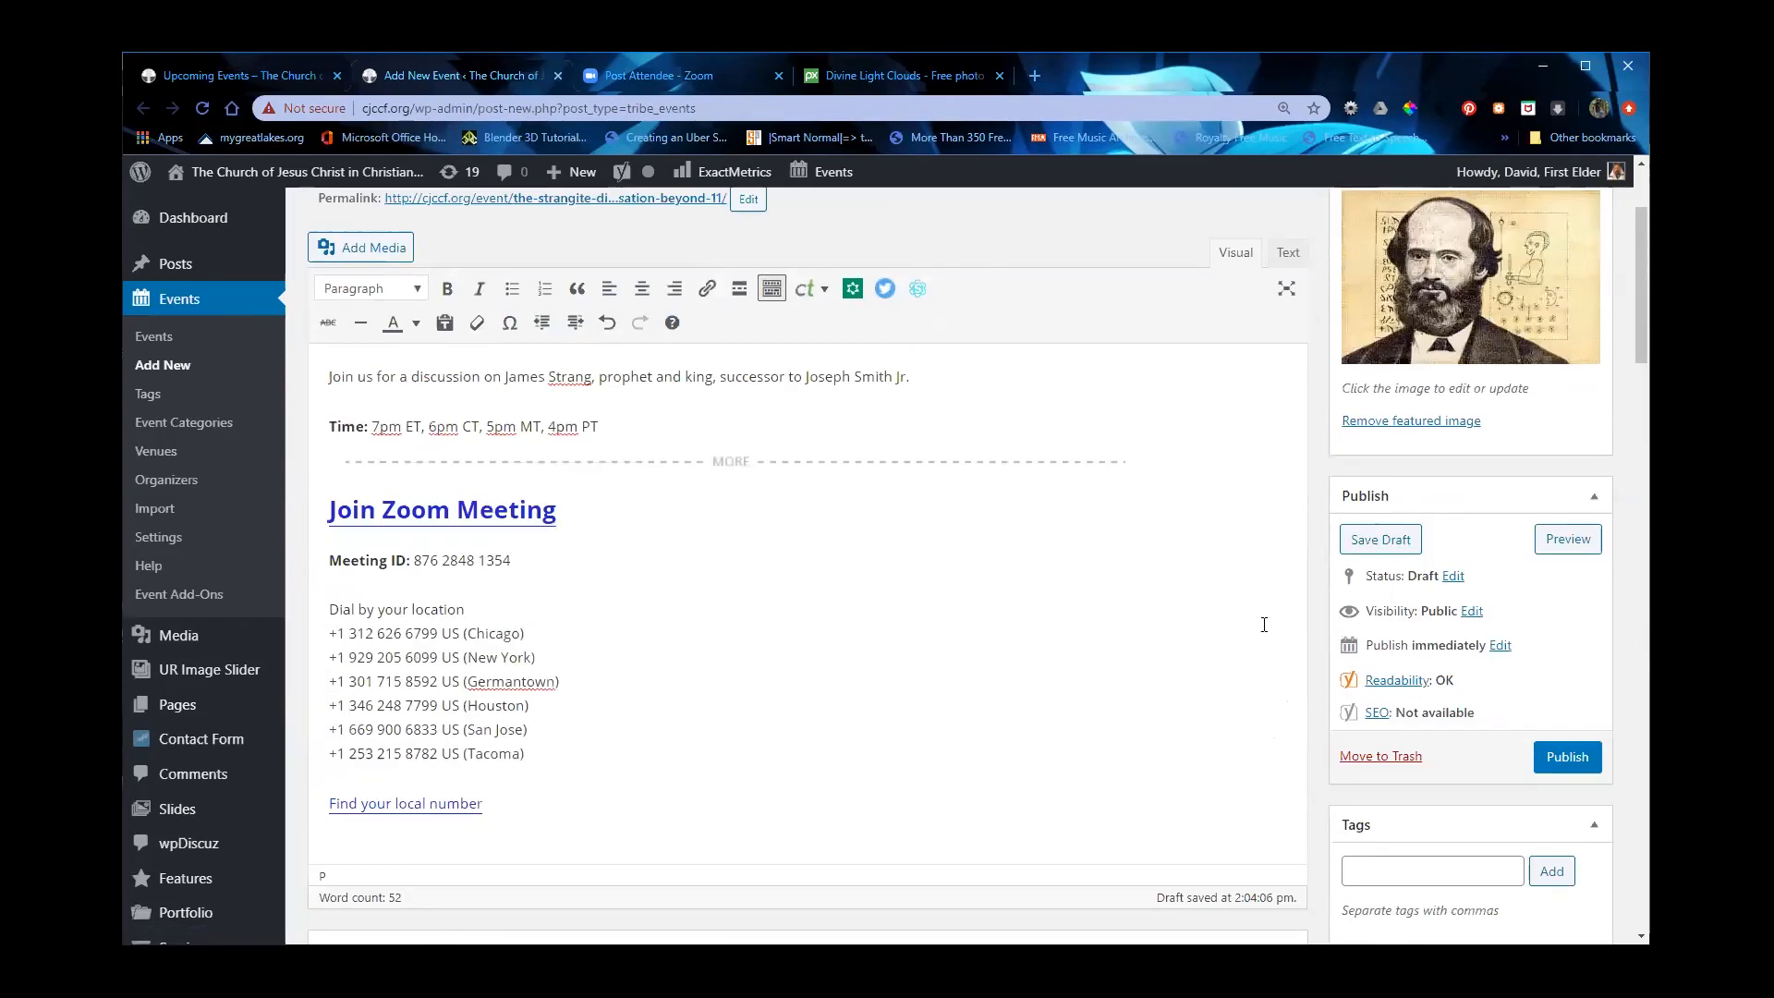
scroll(1257, 679, down, 1)
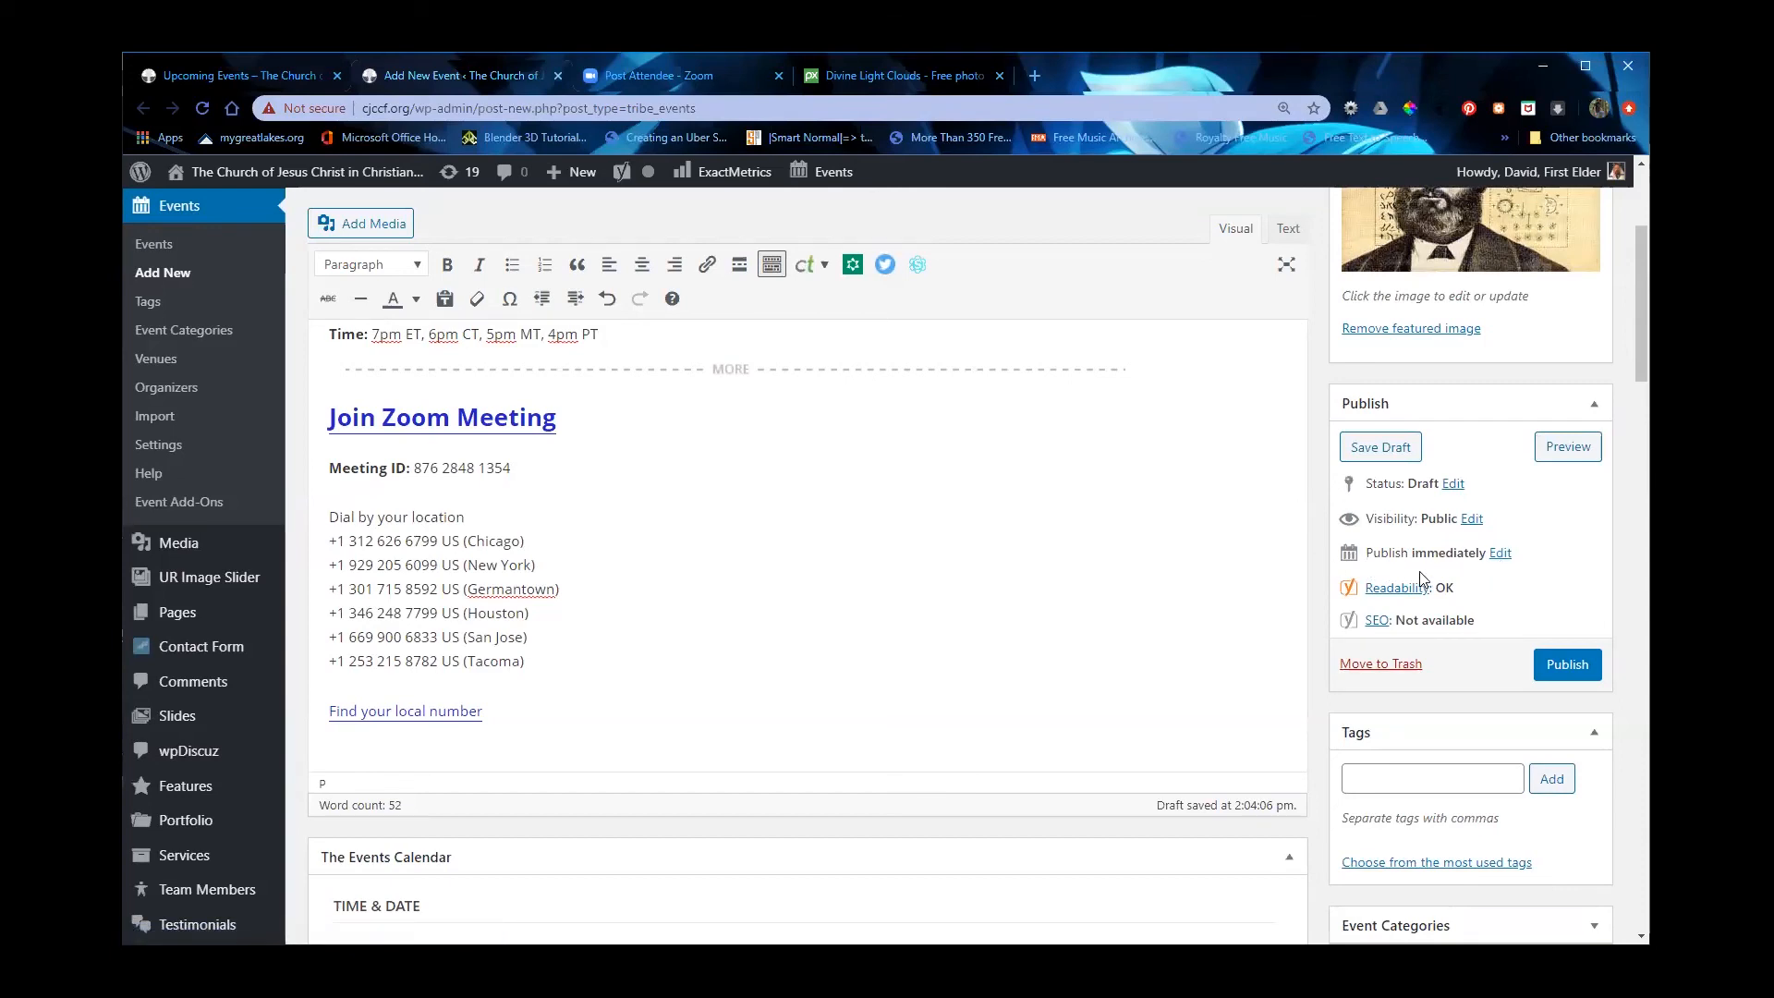
scroll(1093, 719, down, 7)
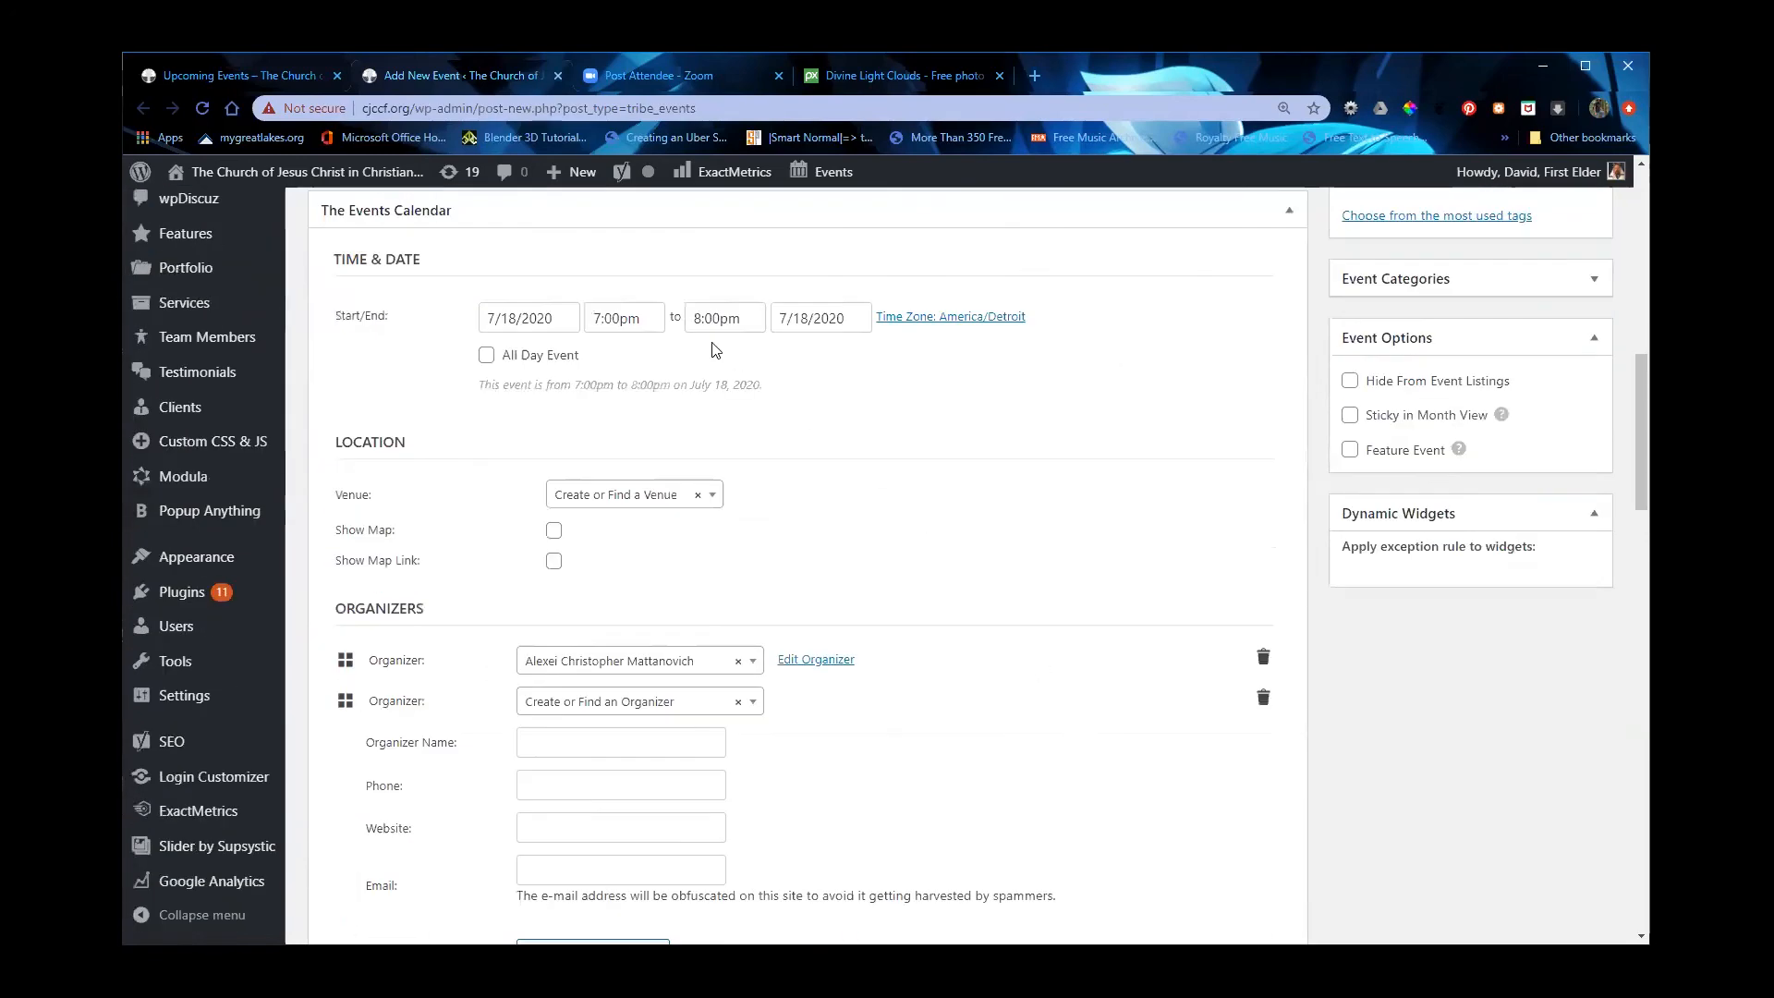
scroll(1025, 474, up, 6)
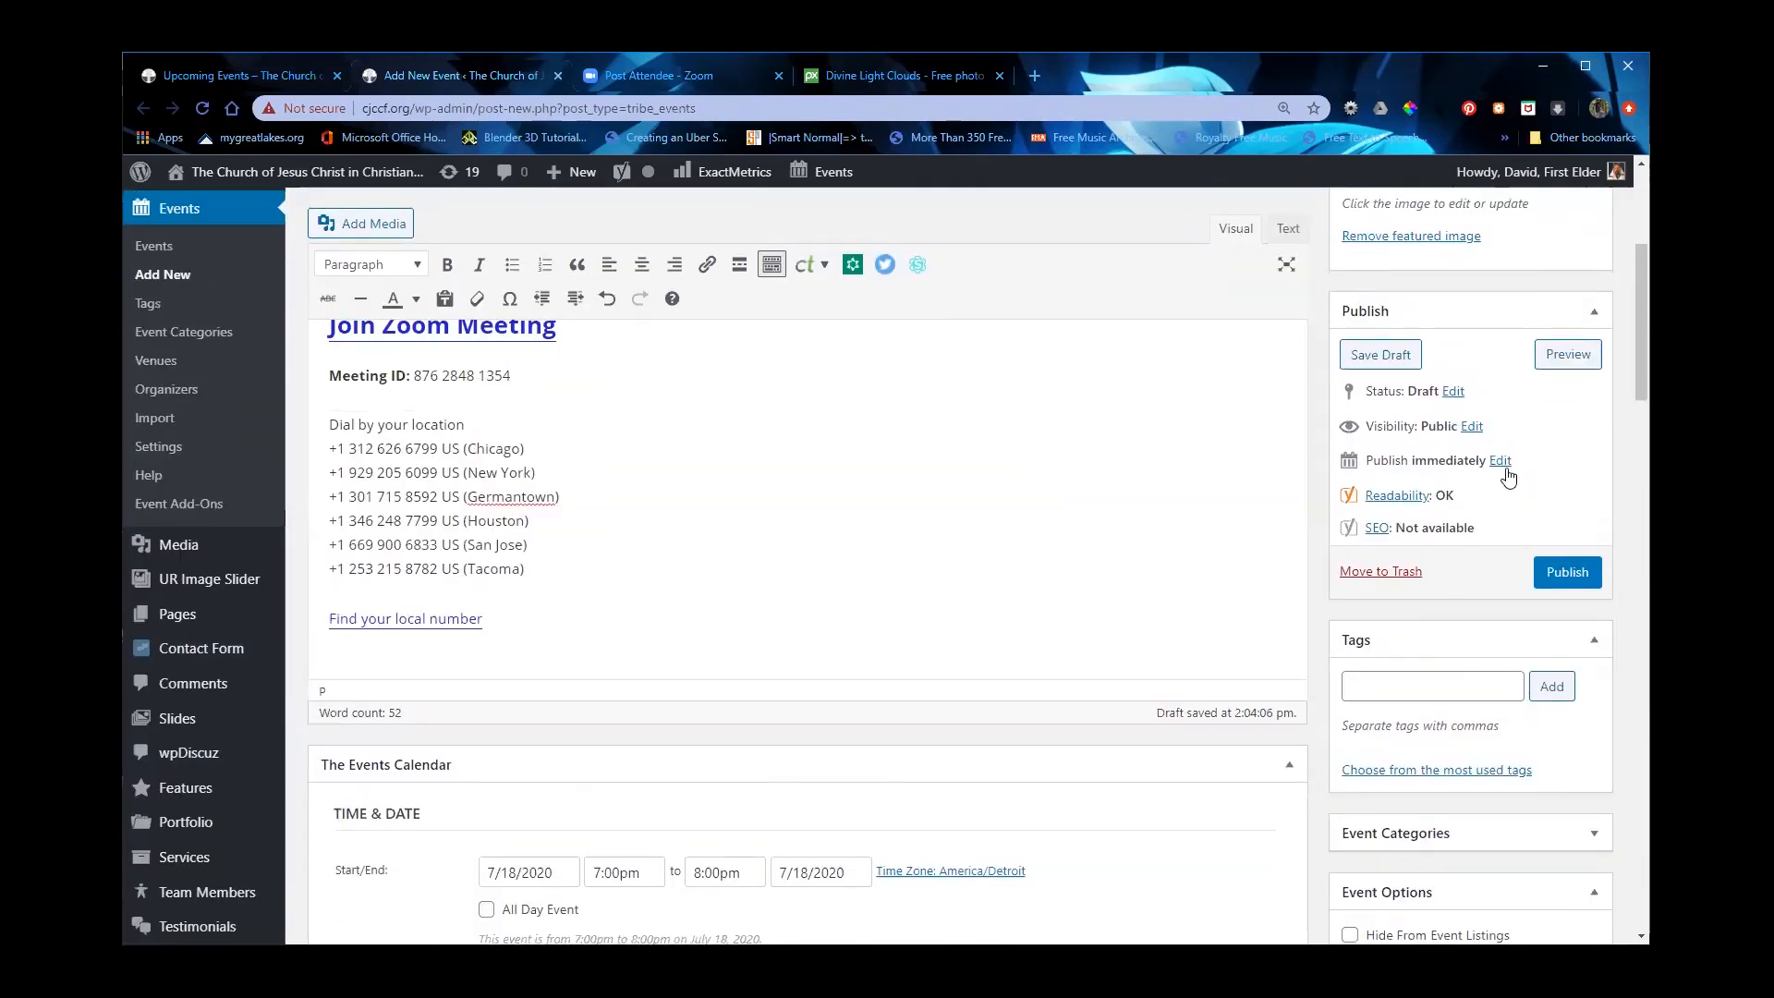
scroll(391, 420, down, 5)
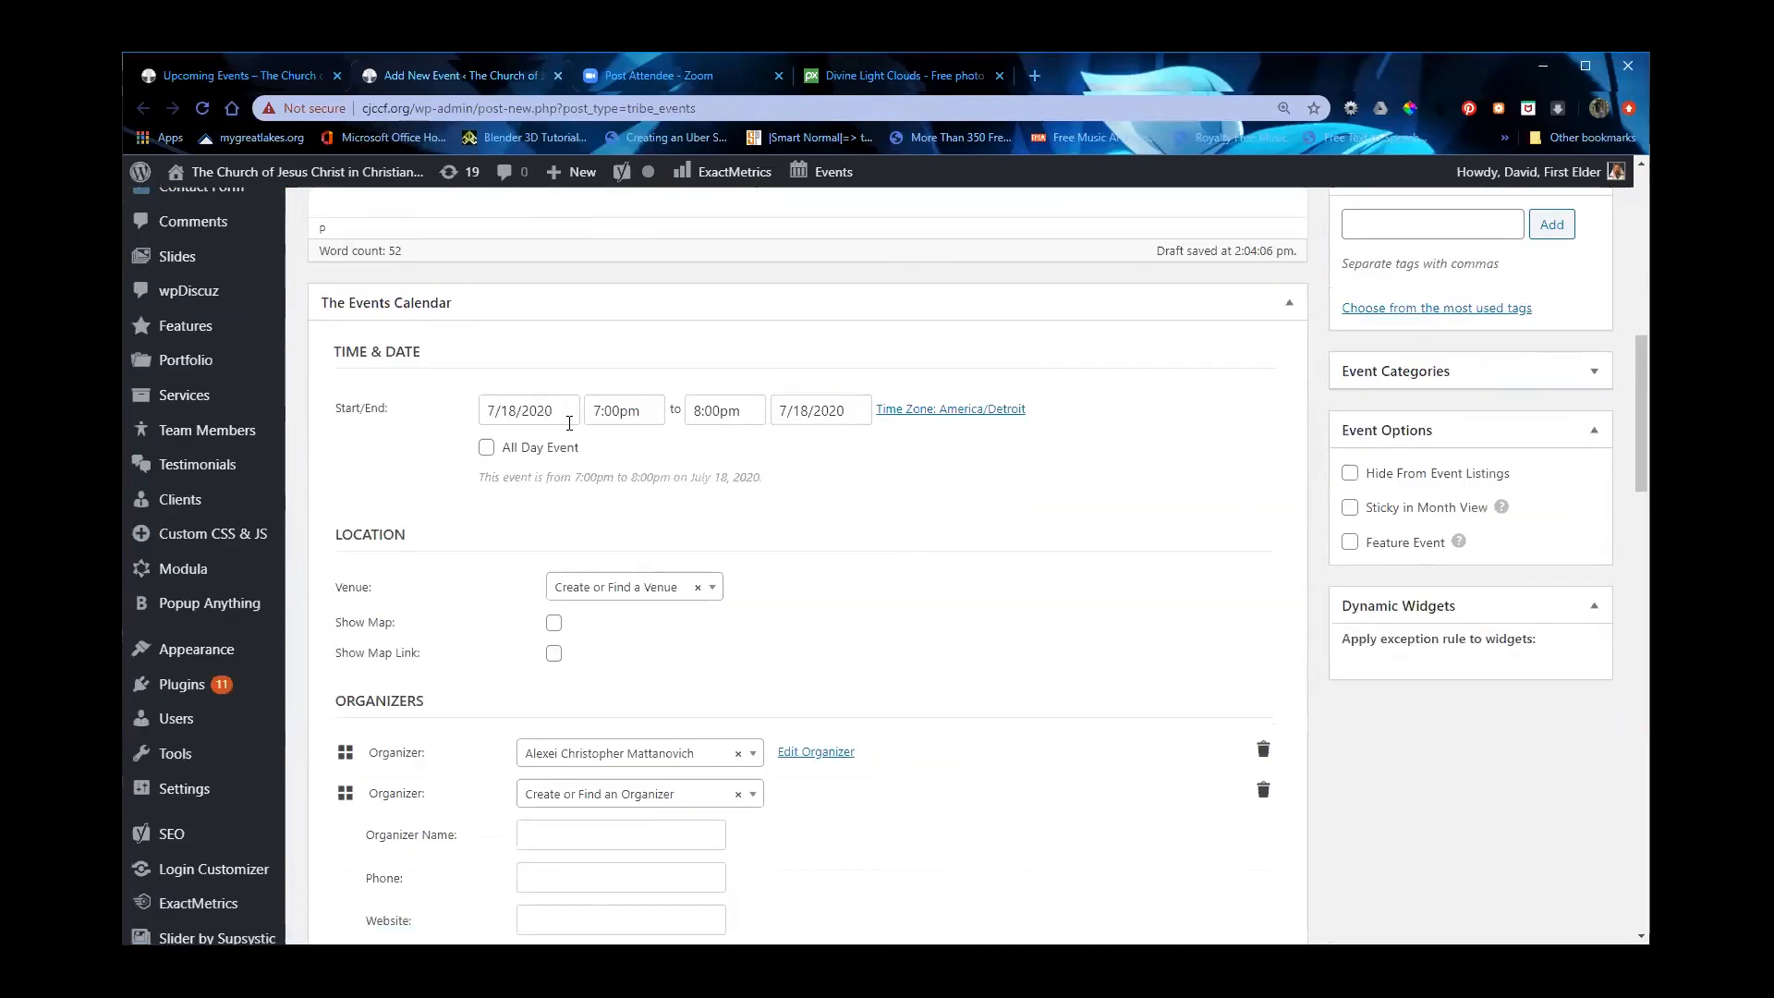
scroll(1259, 656, up, 5)
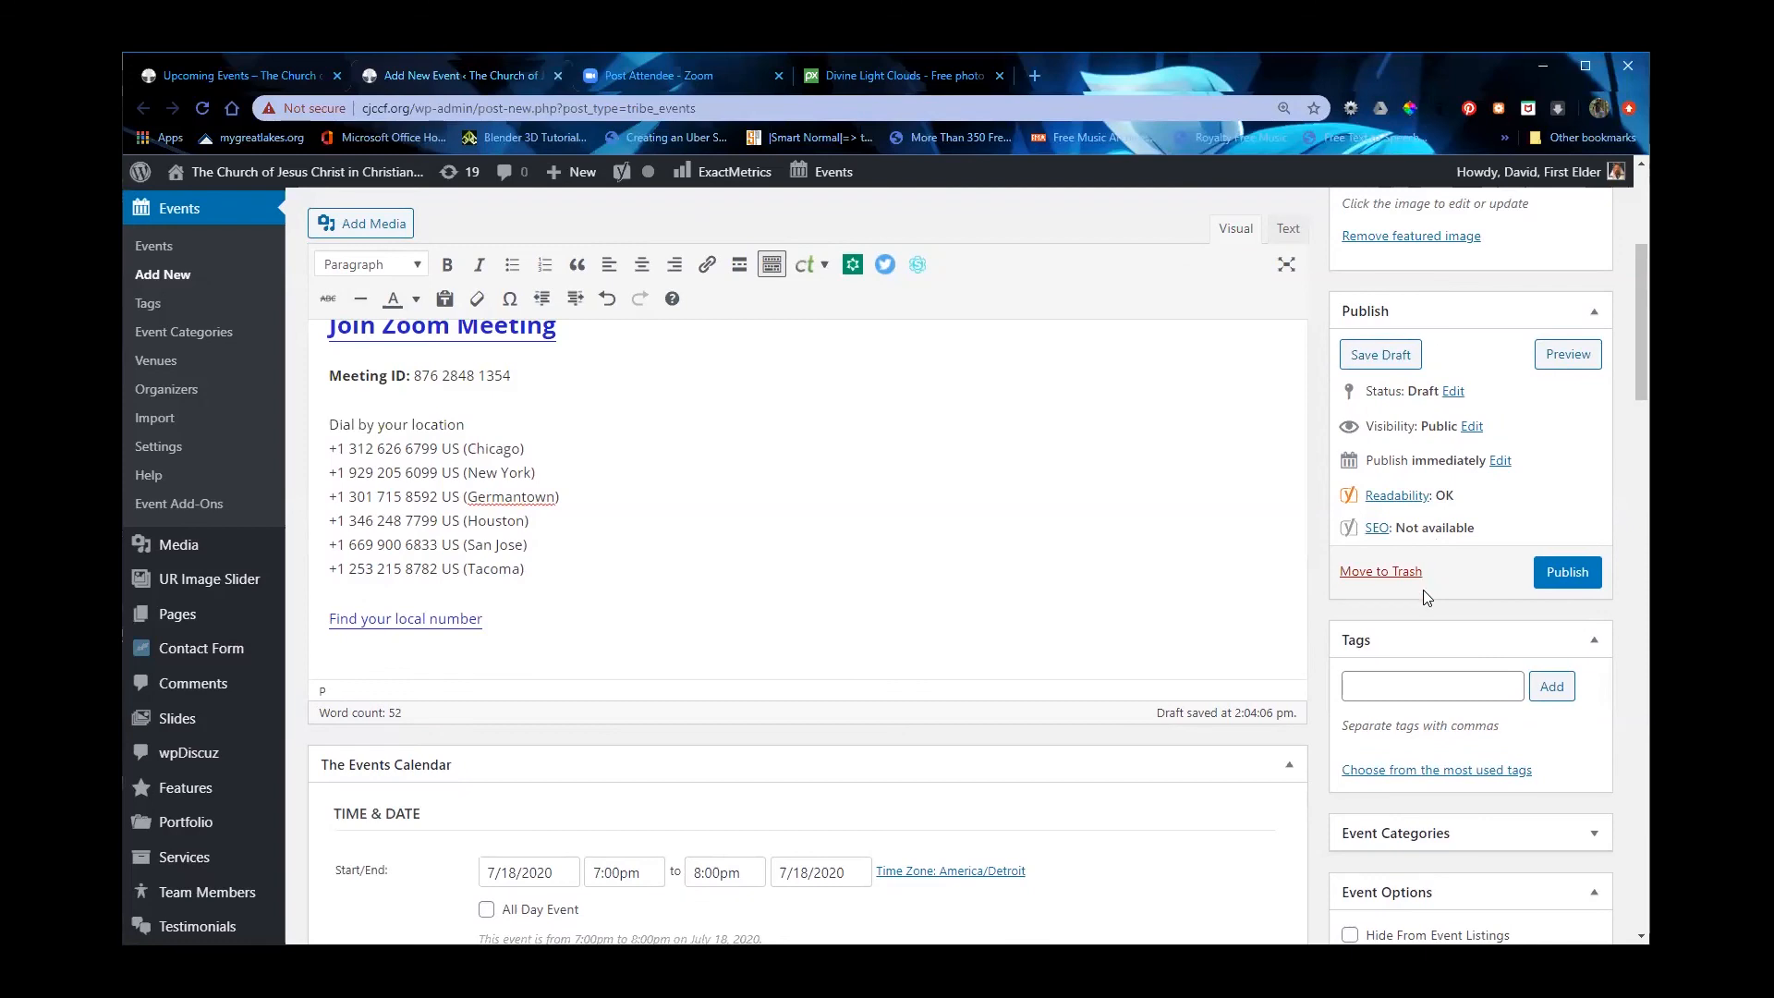
click(1558, 572)
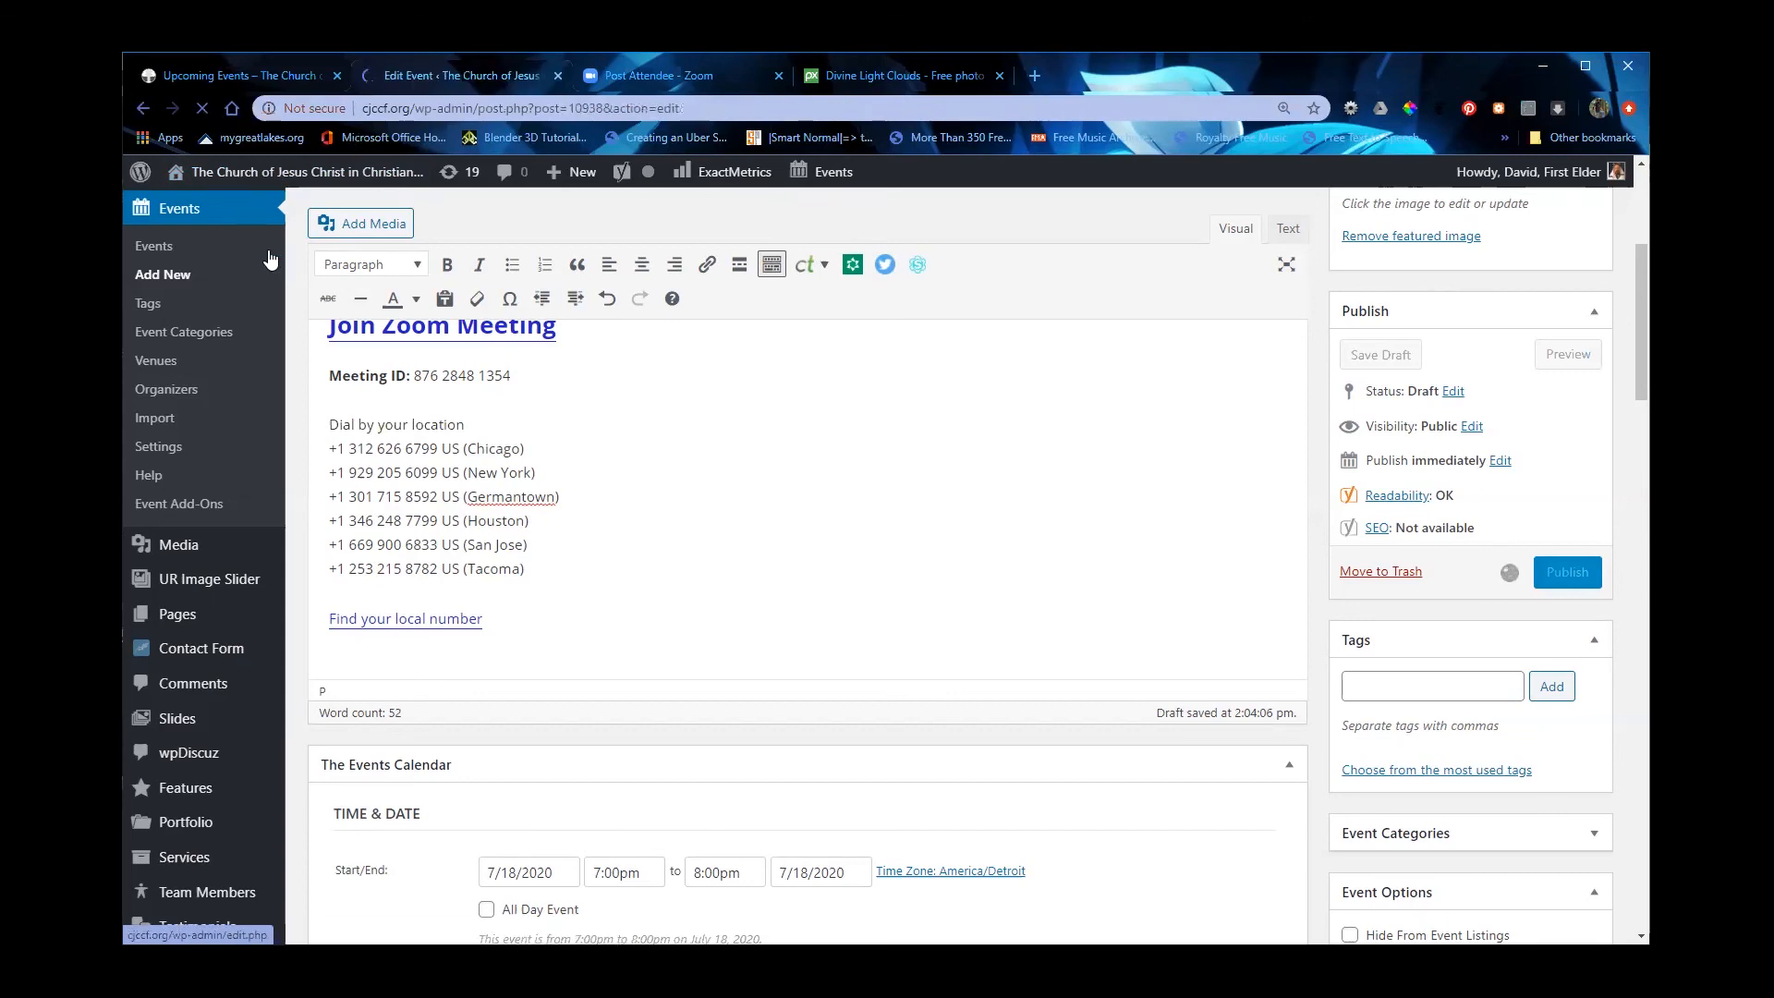
Step: Switch to the church's public calendar and display July 2020 in the month view
click(205, 78)
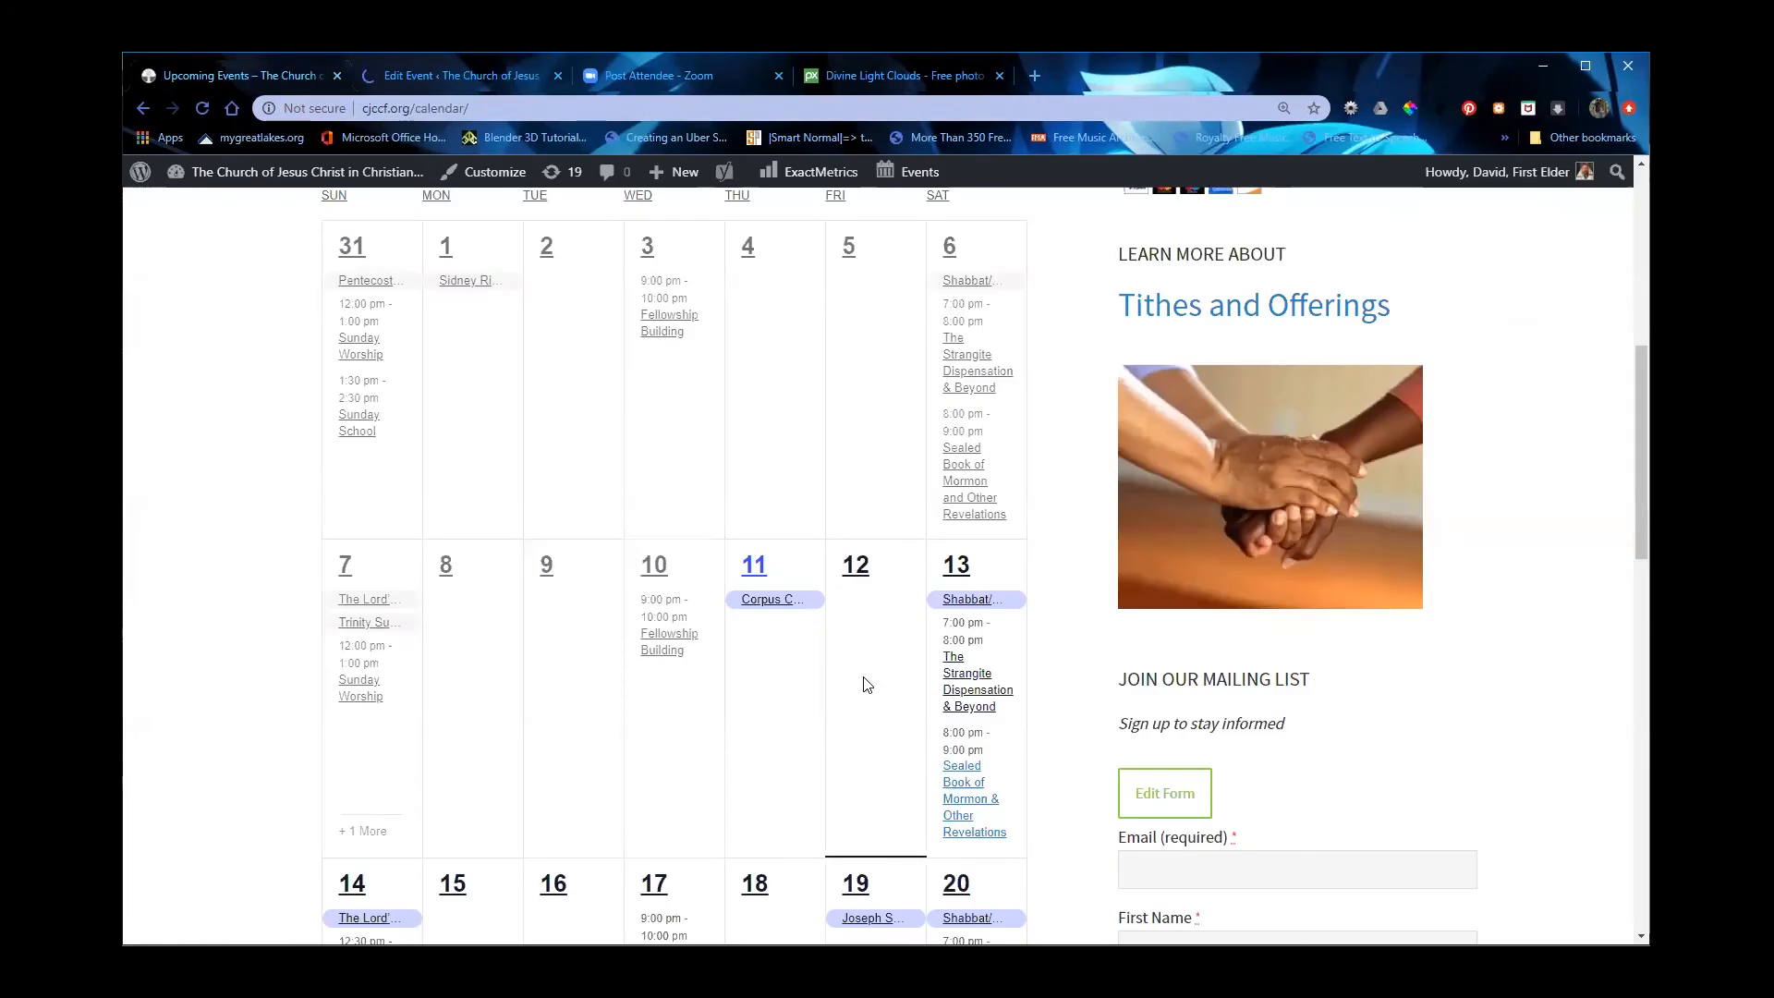
scroll(866, 684, down, 3)
scroll(856, 665, up, 7)
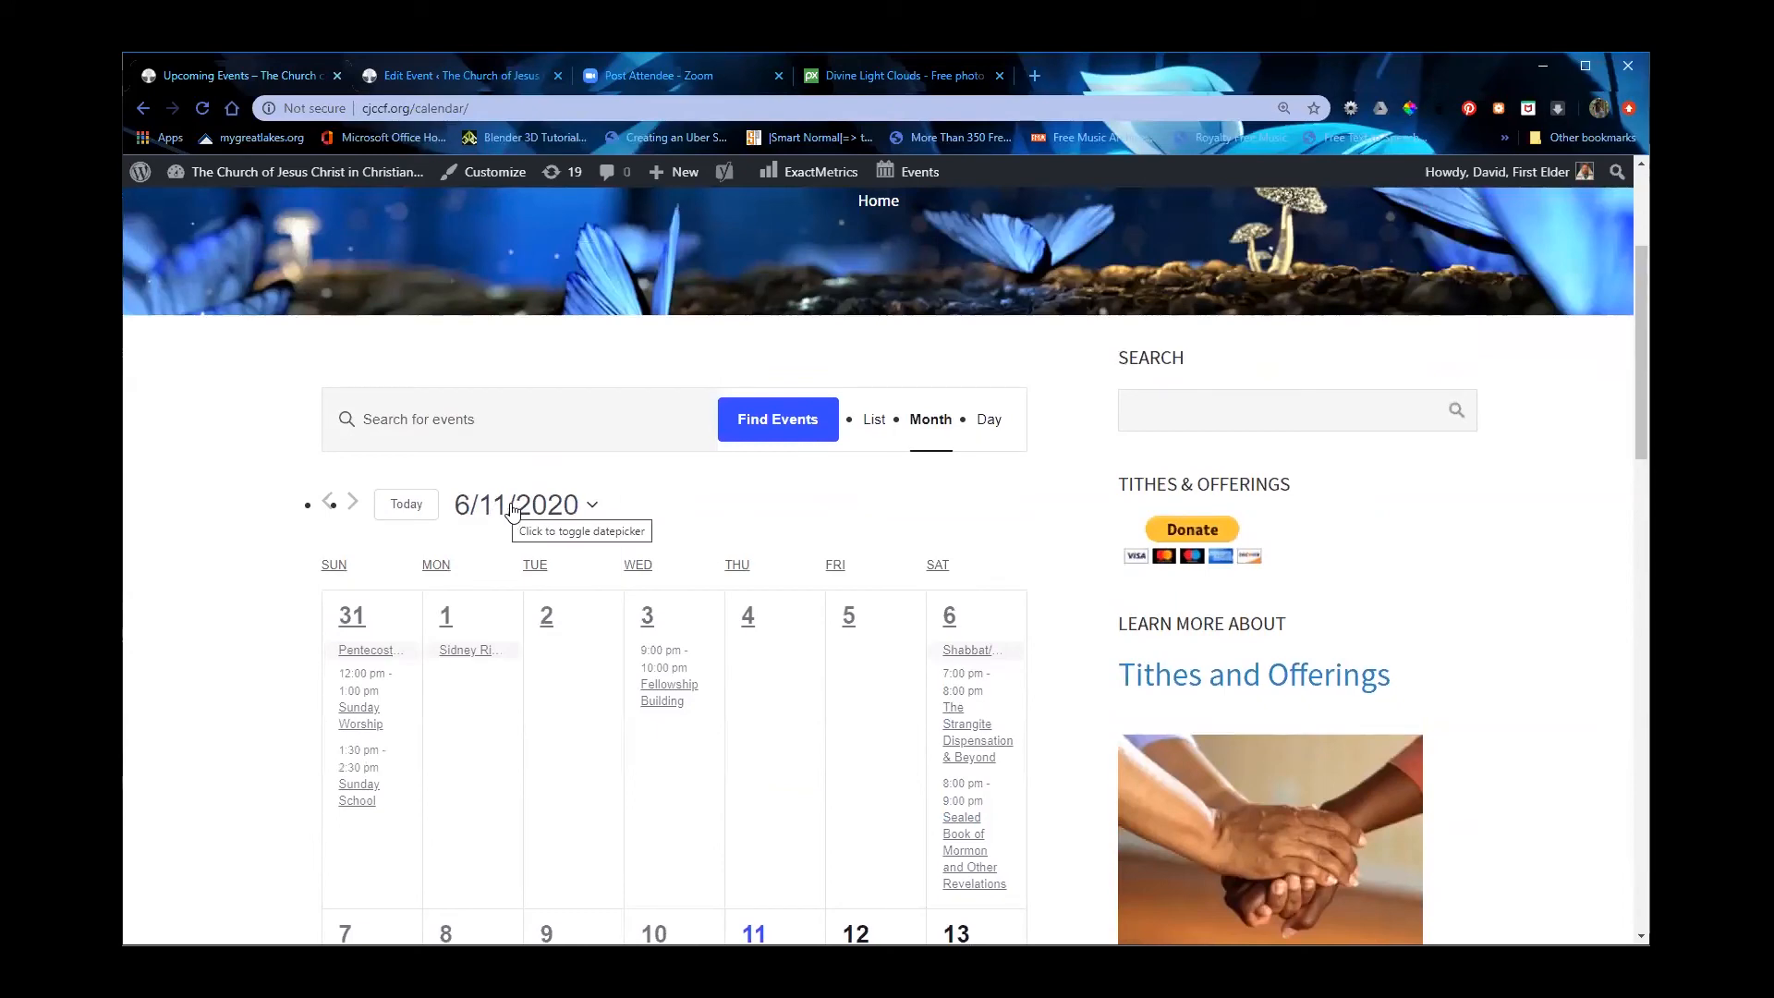
click(514, 513)
click(679, 665)
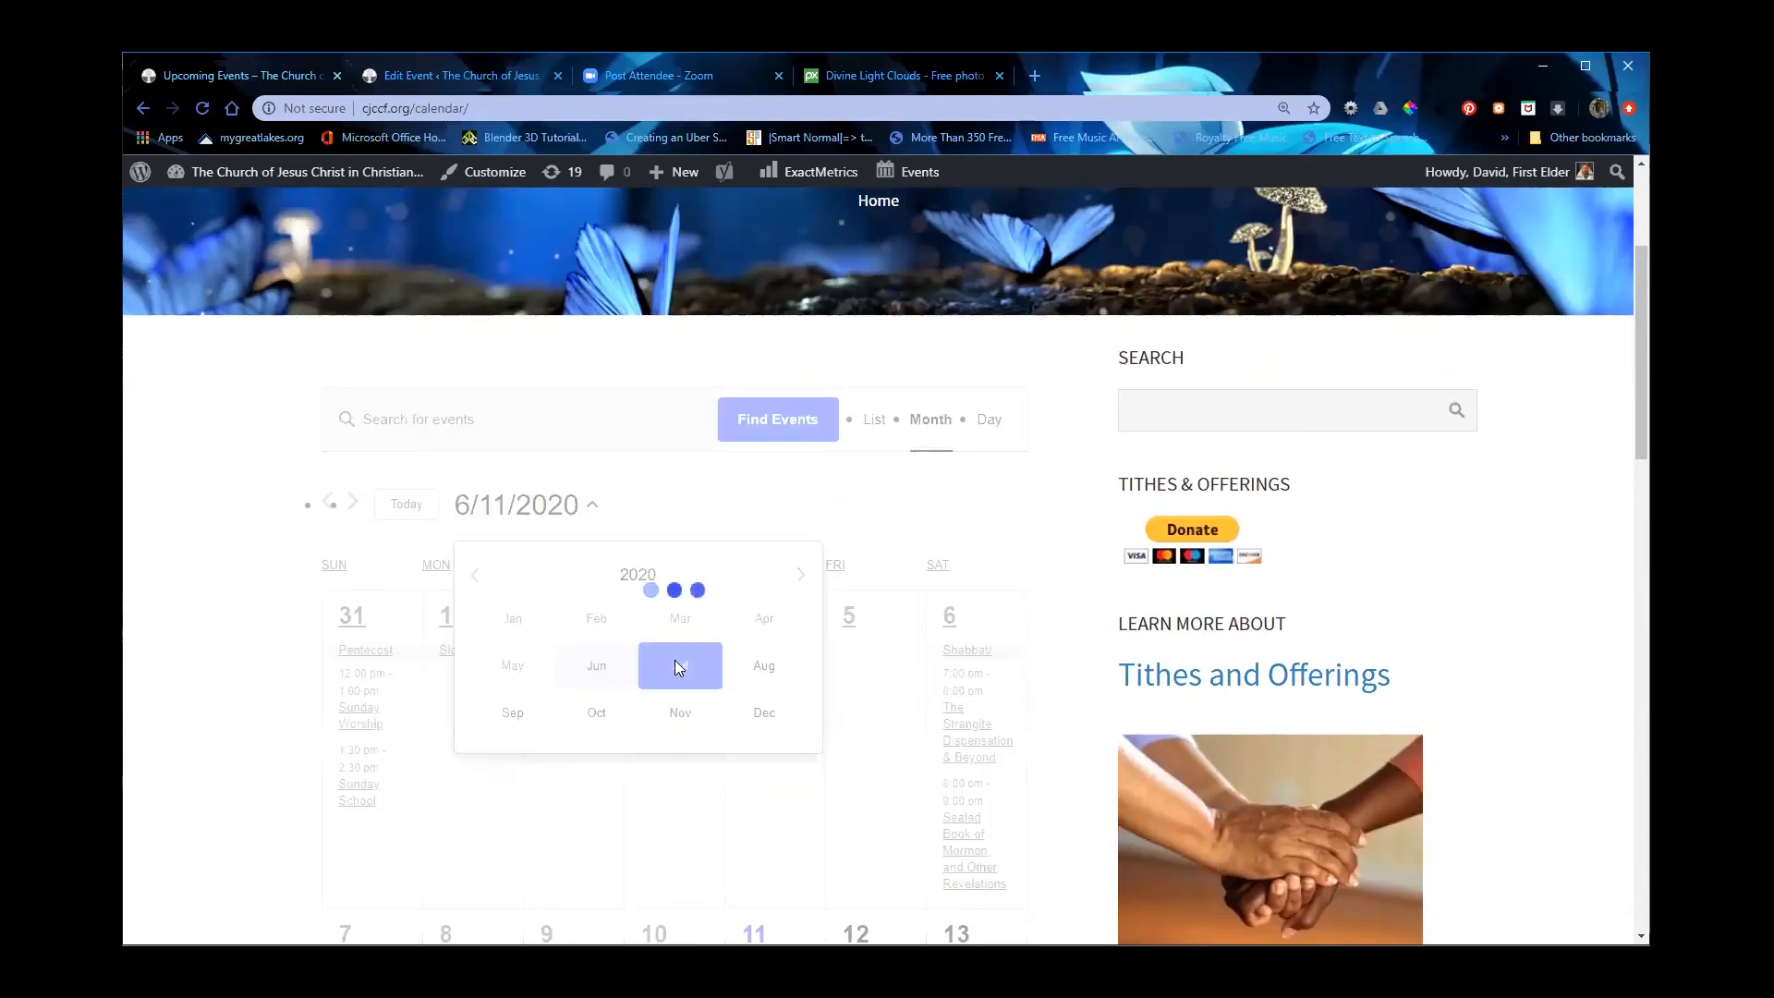
Step: Check the calendar preview of the July 18 event "The Strangite Dispensation & Beyond" and open its page
scroll(675, 651, down, 4)
scroll(675, 646, down, 2)
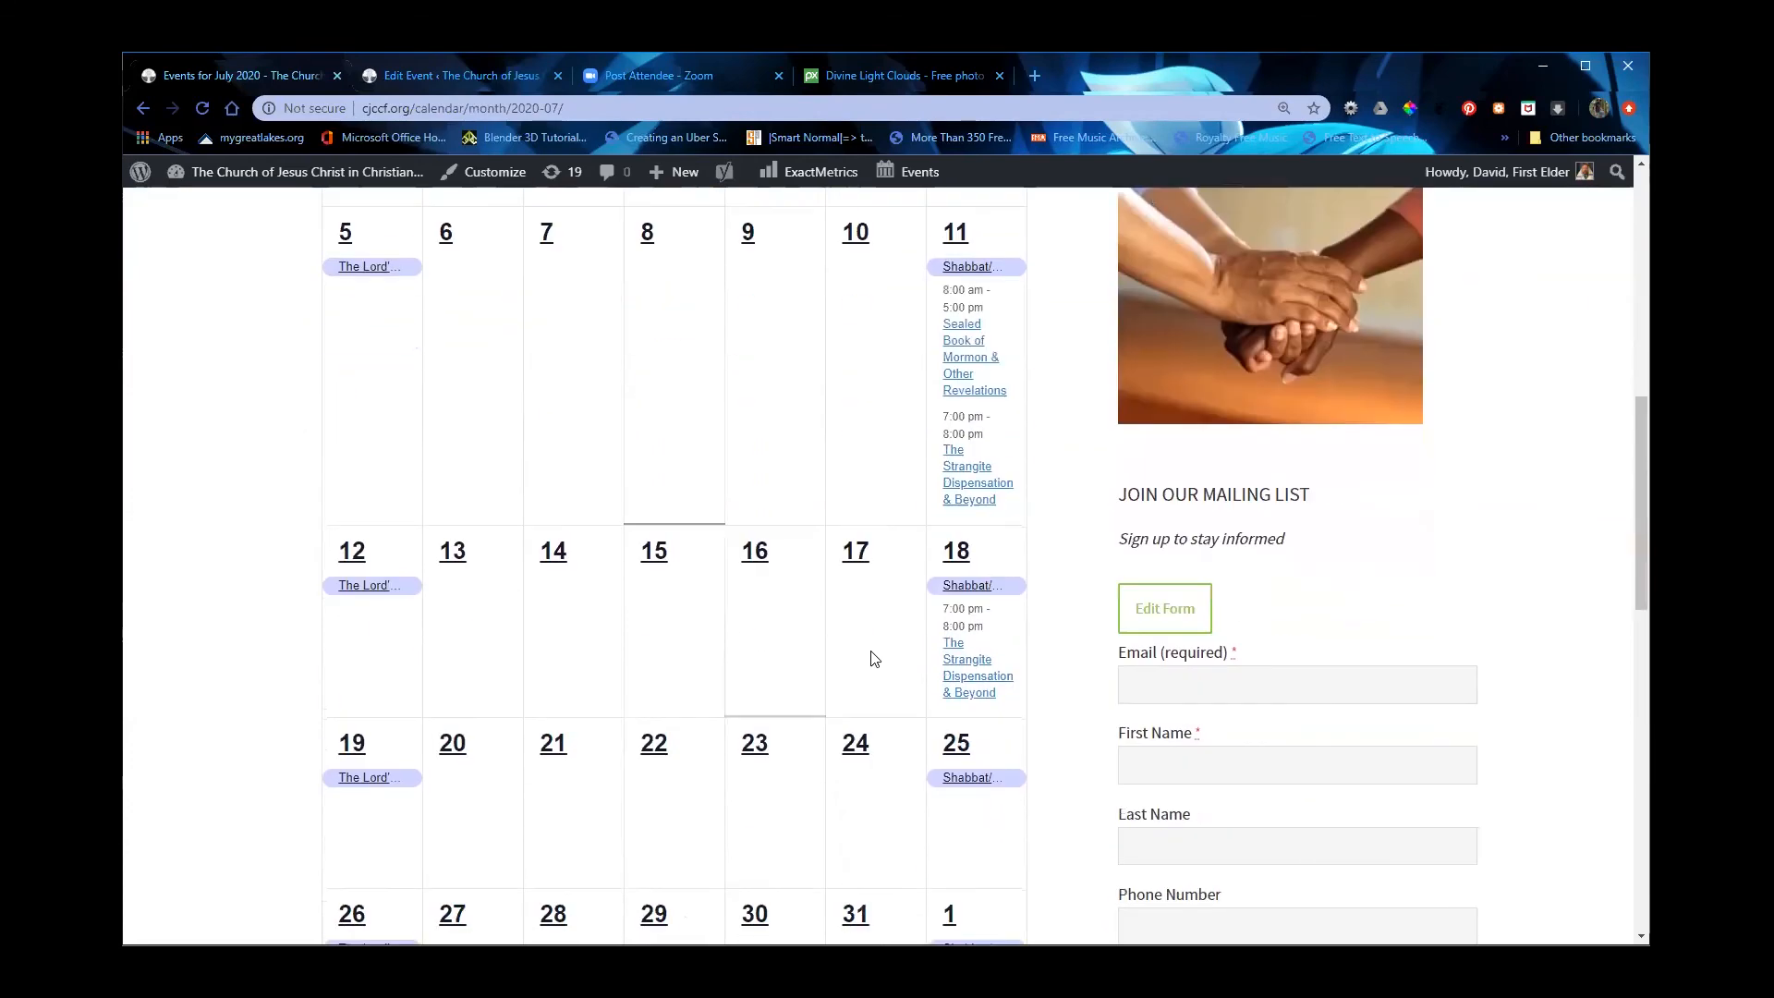
mouse_move(955, 591)
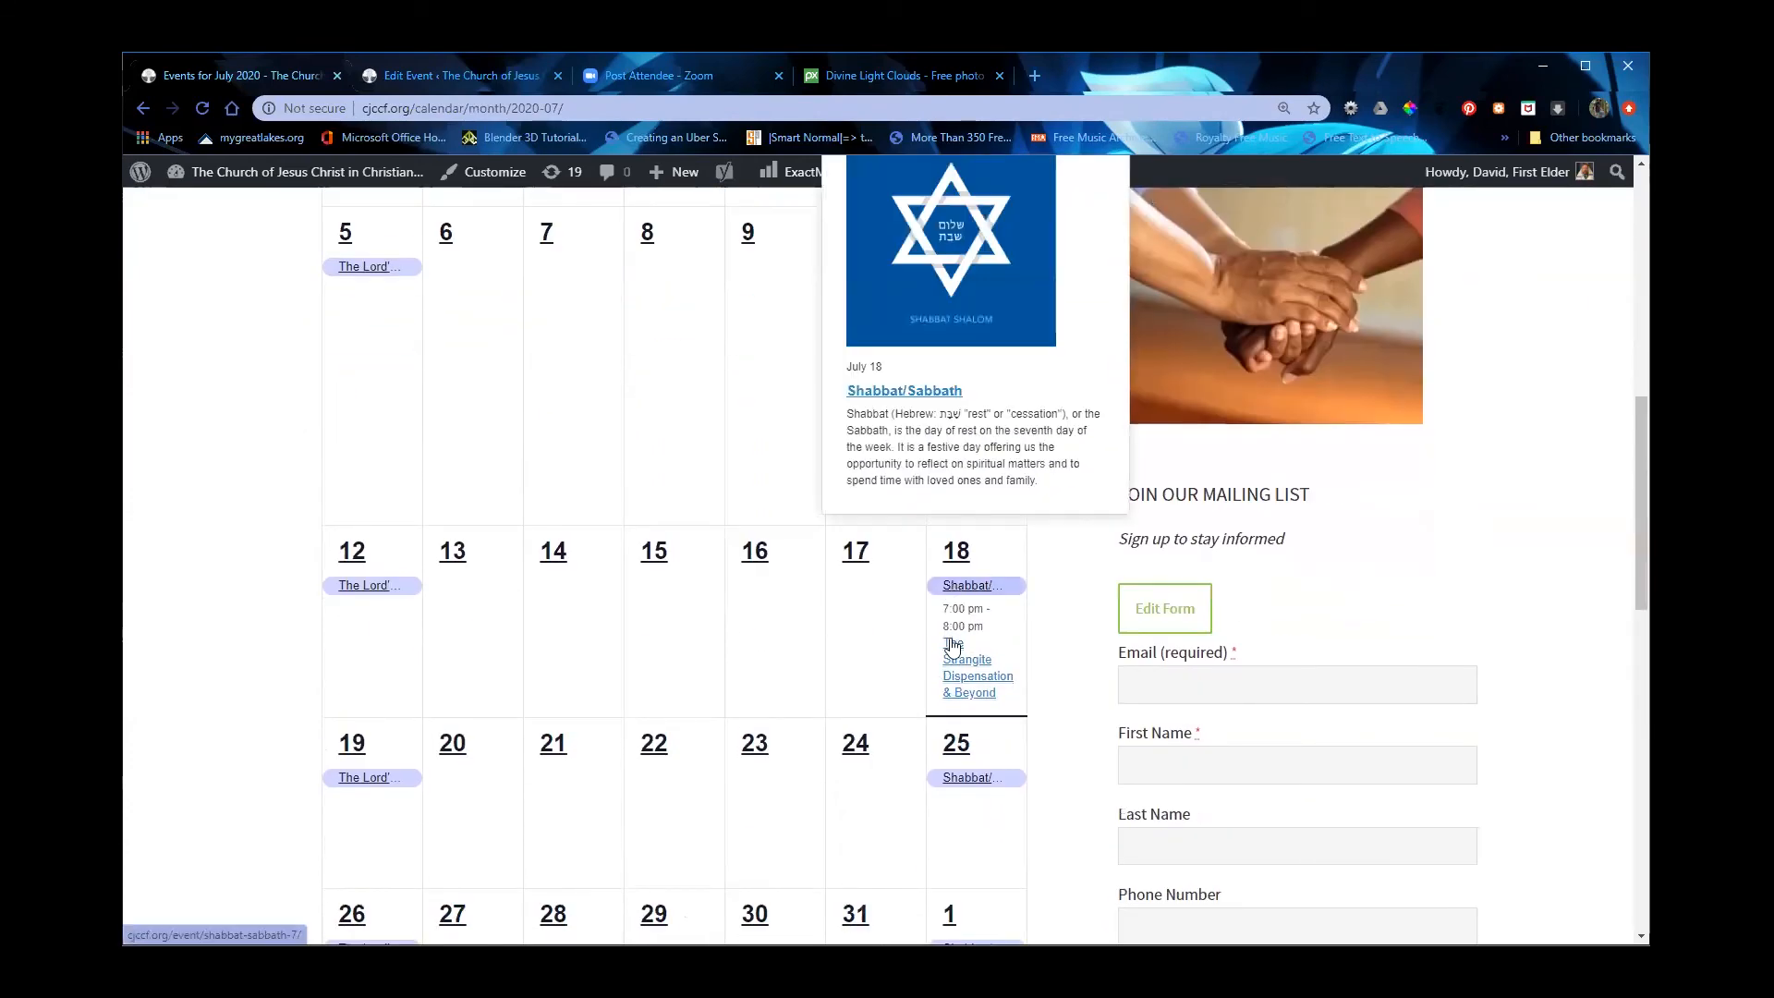
mouse_move(960, 665)
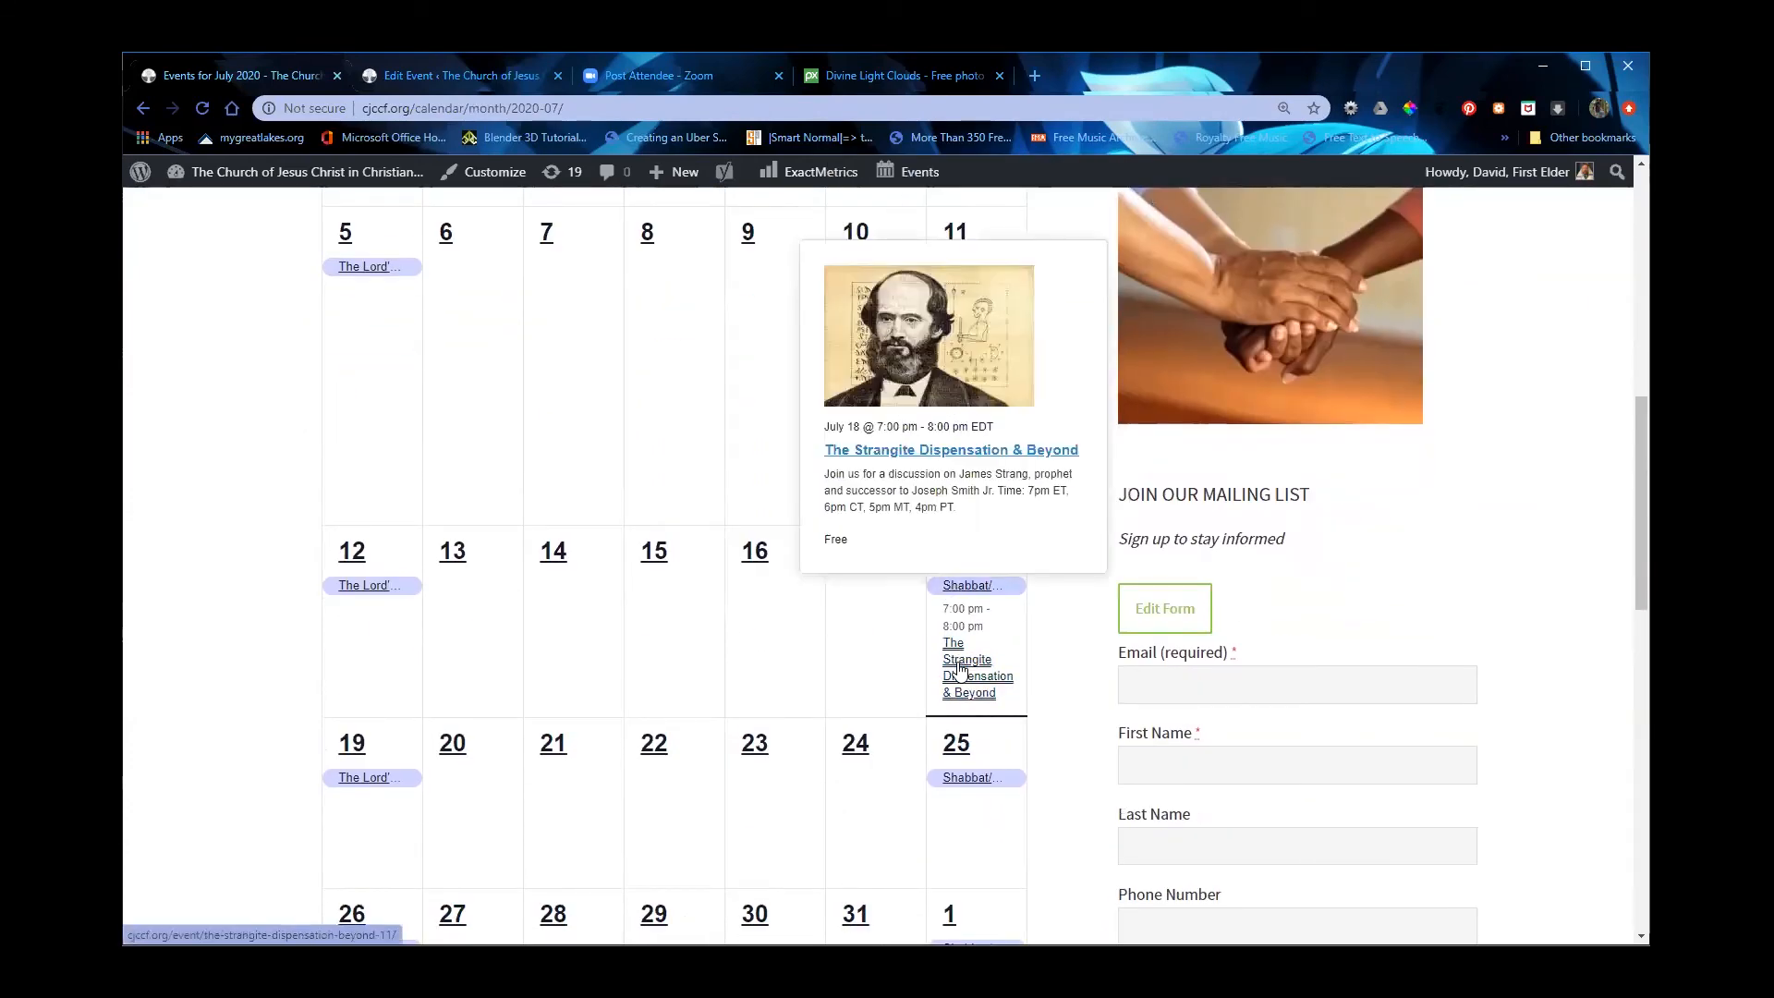
click(961, 667)
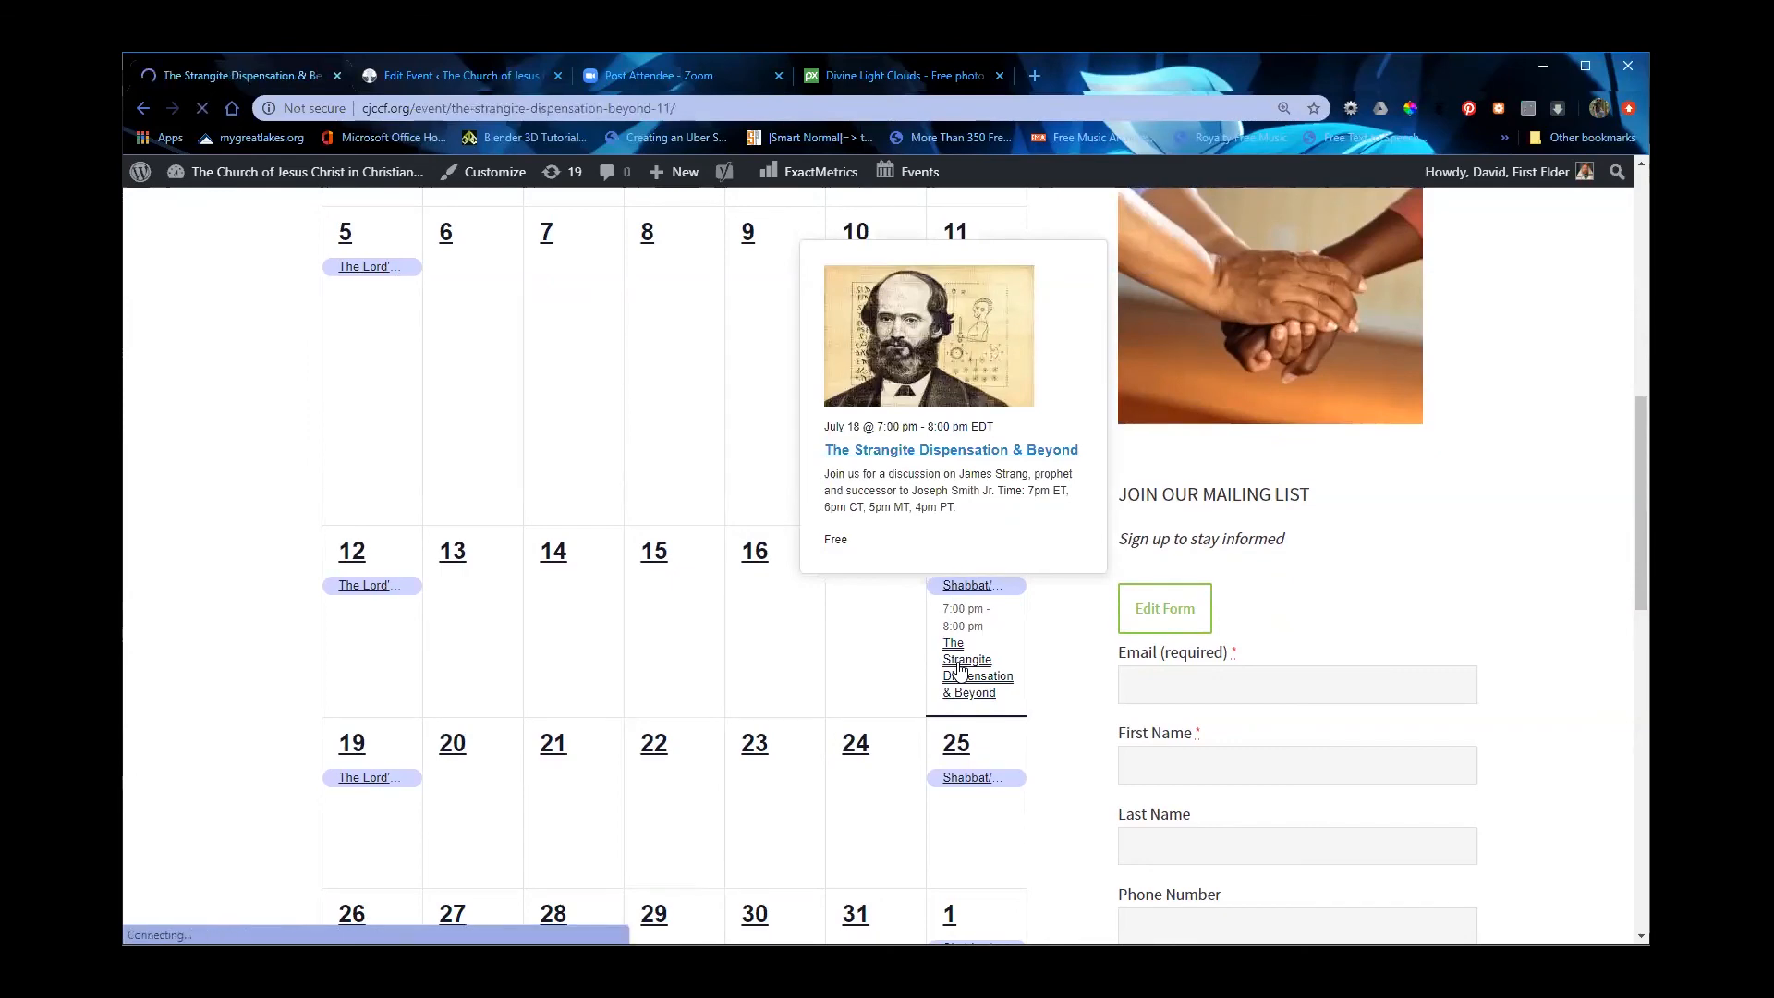
Step: Examine the published event page's title, time, image, description, Zoom details and organizer
scroll(421, 512, down, 8)
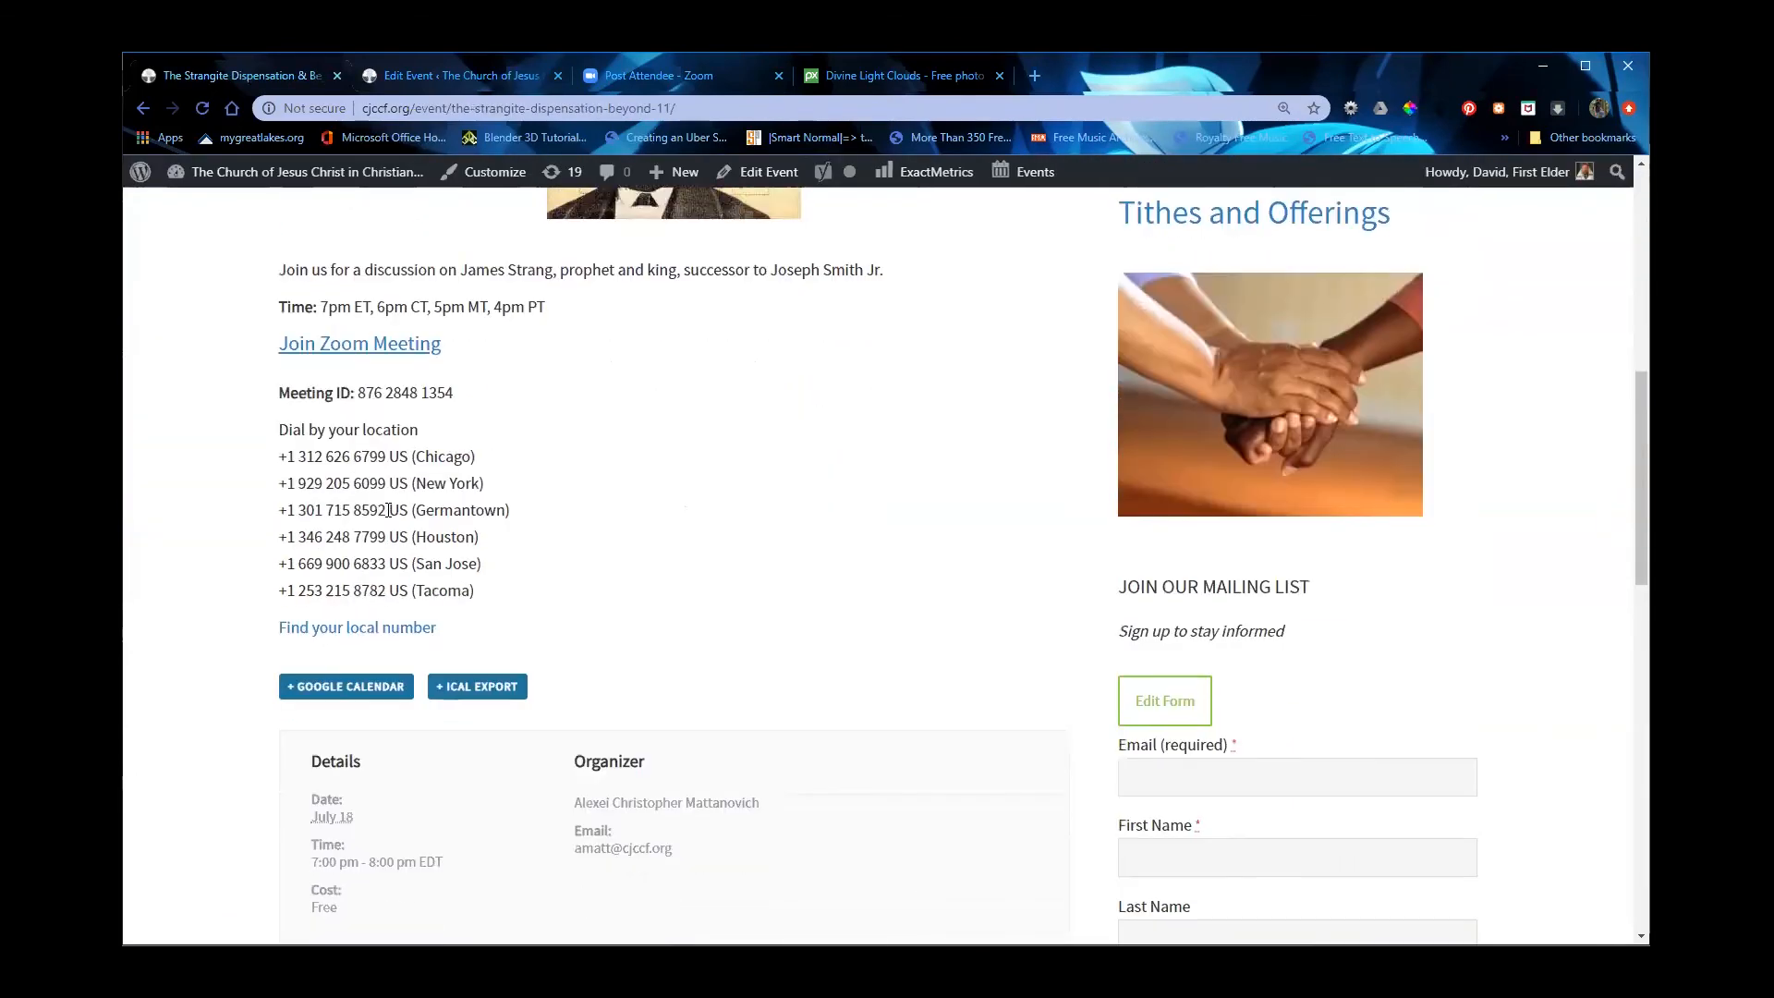
scroll(386, 511, up, 1)
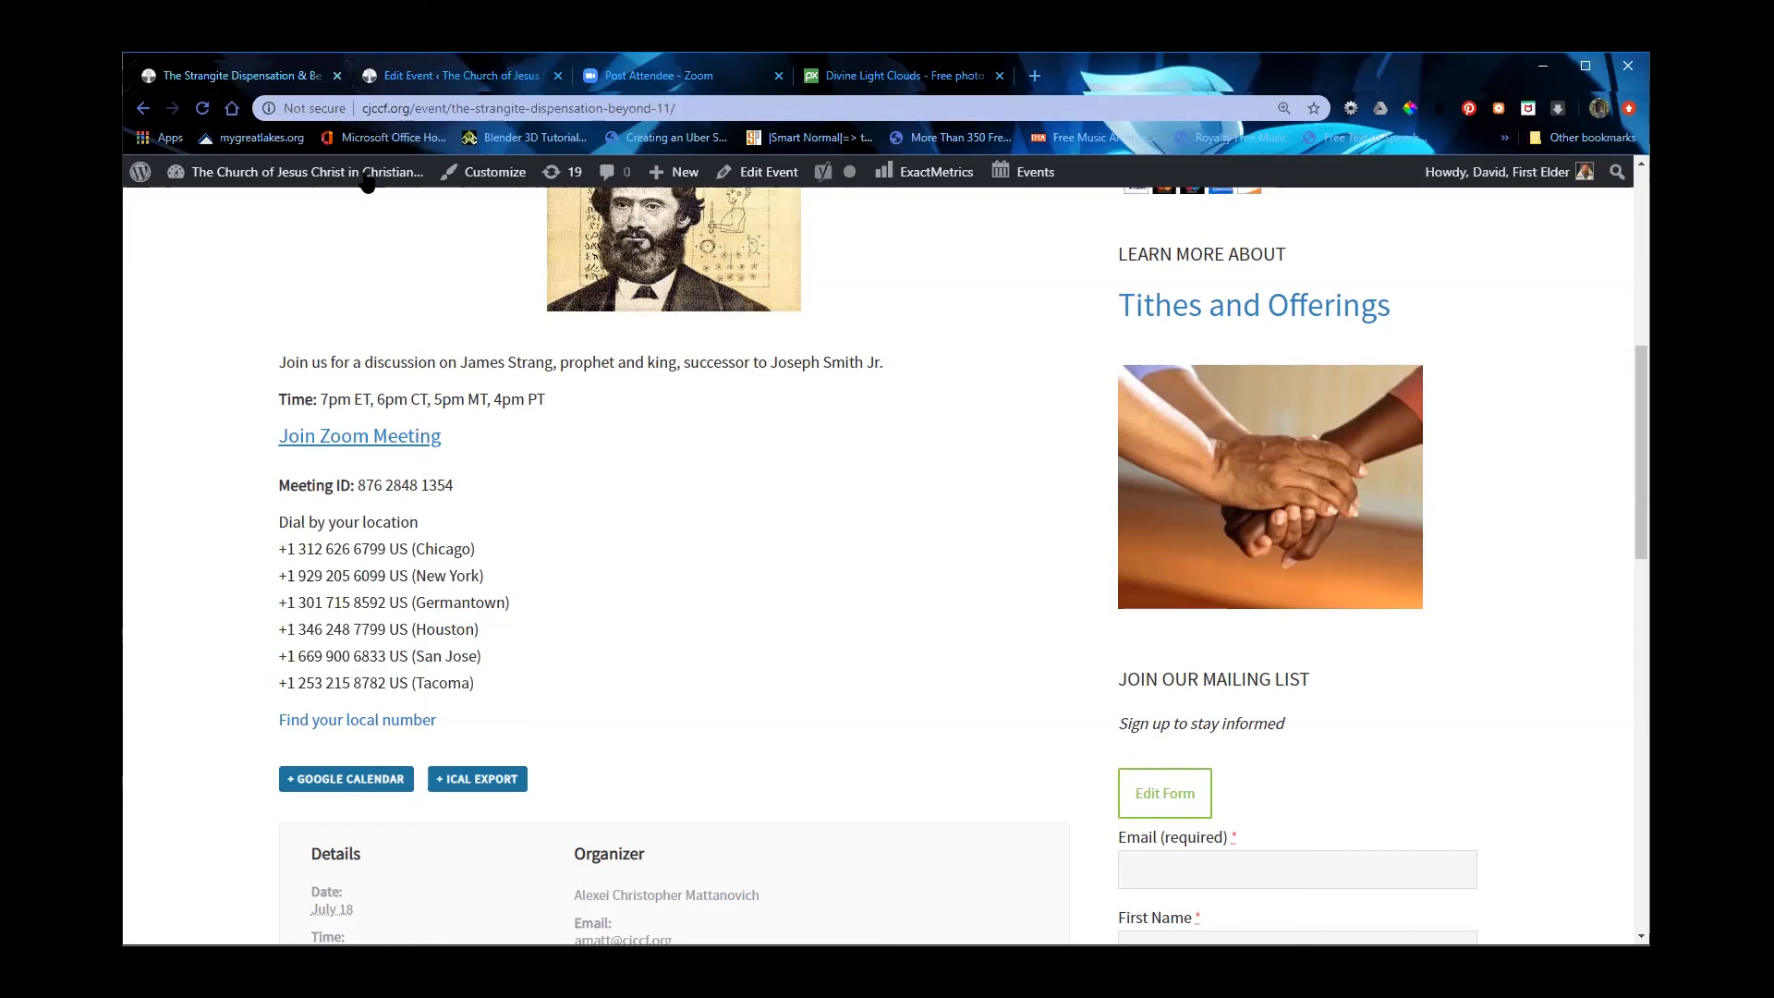
click(421, 75)
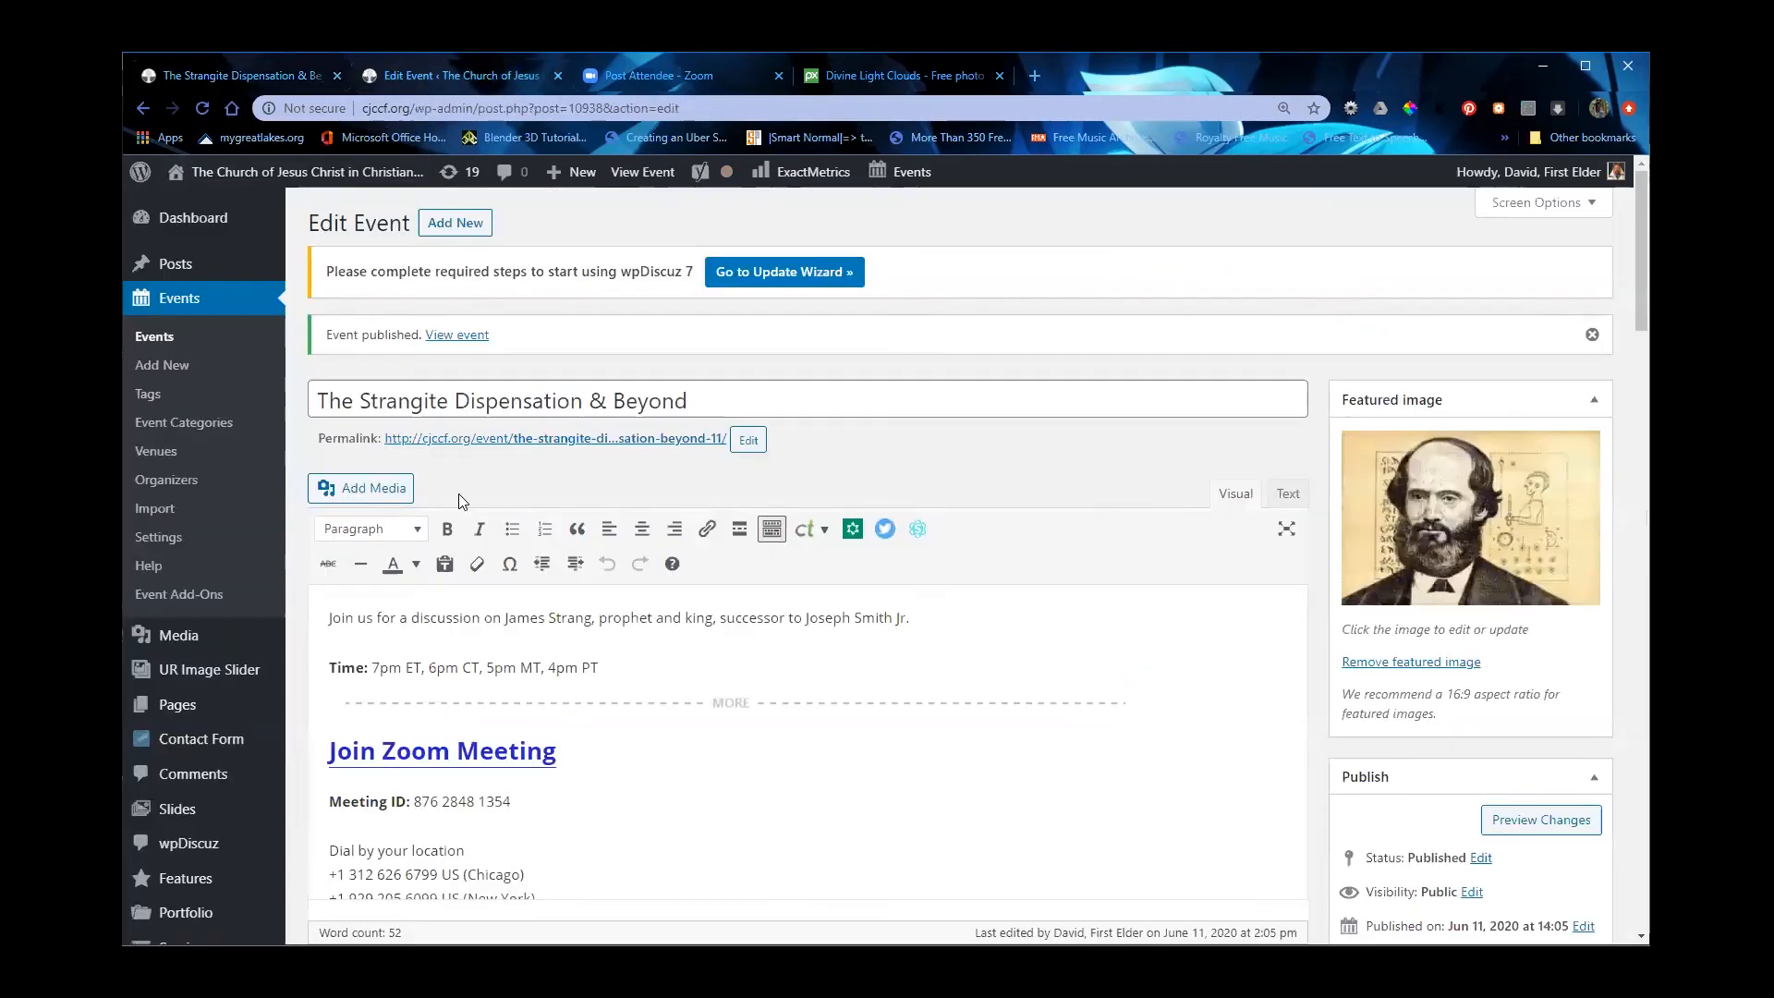
click(289, 76)
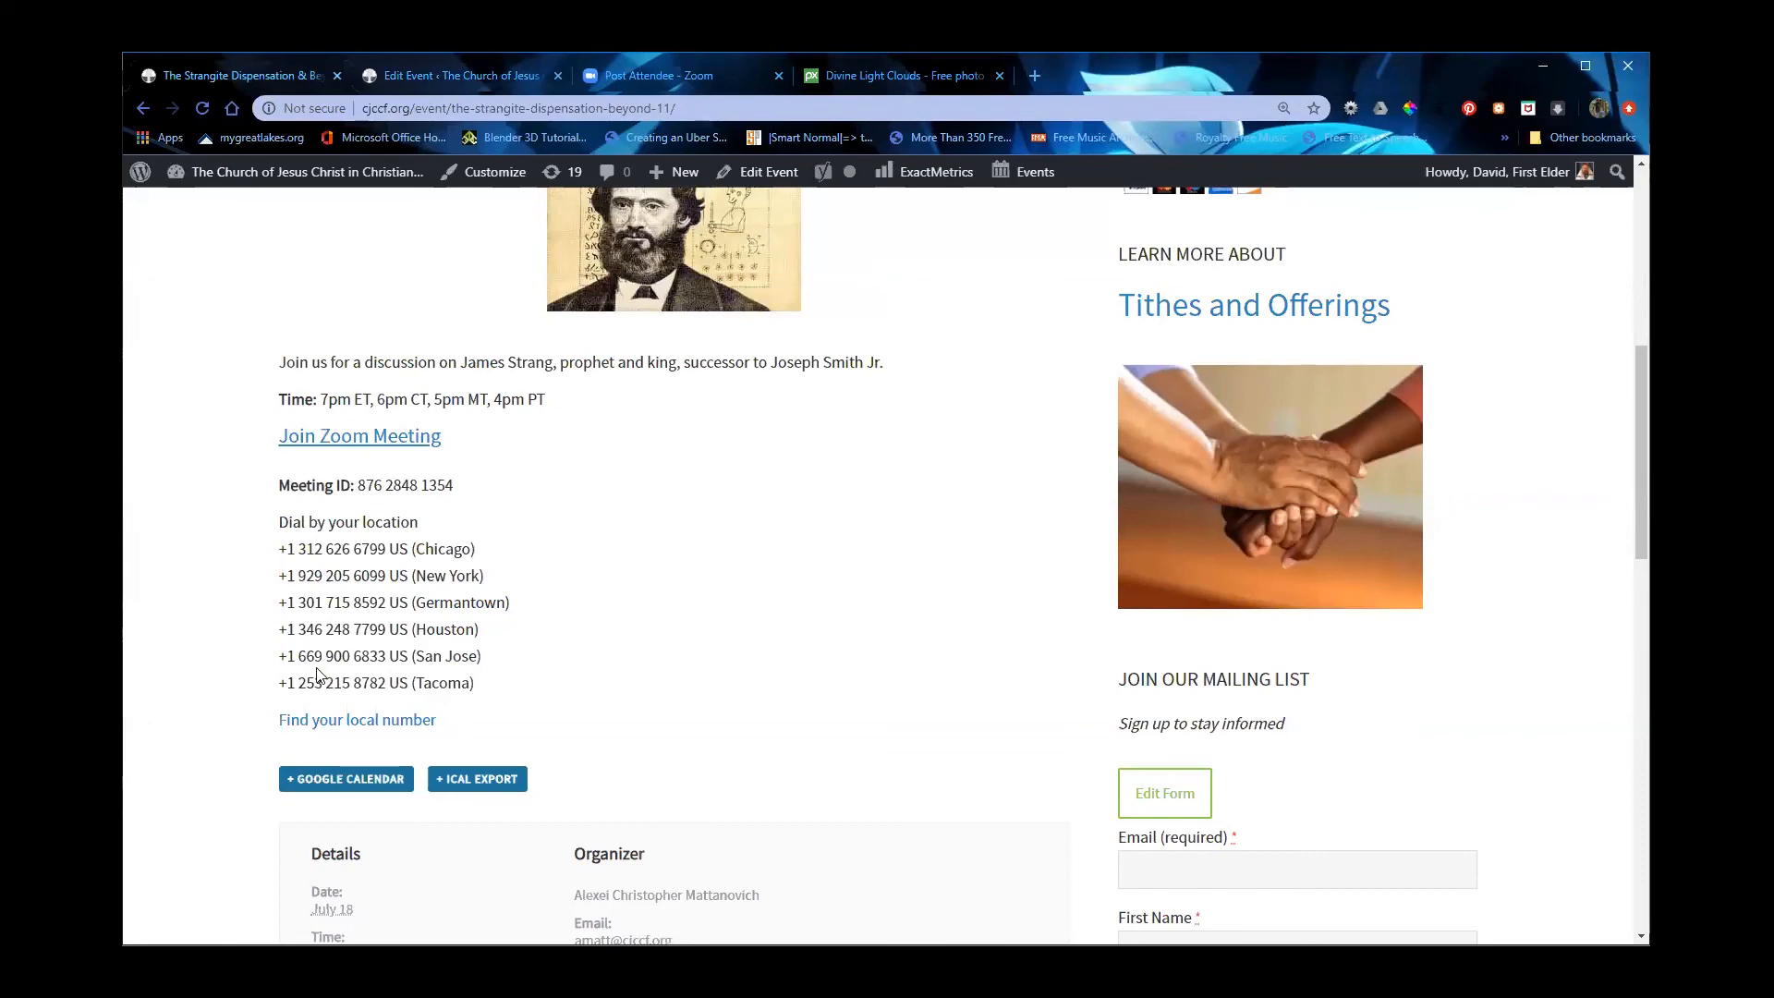
scroll(317, 673, up, 8)
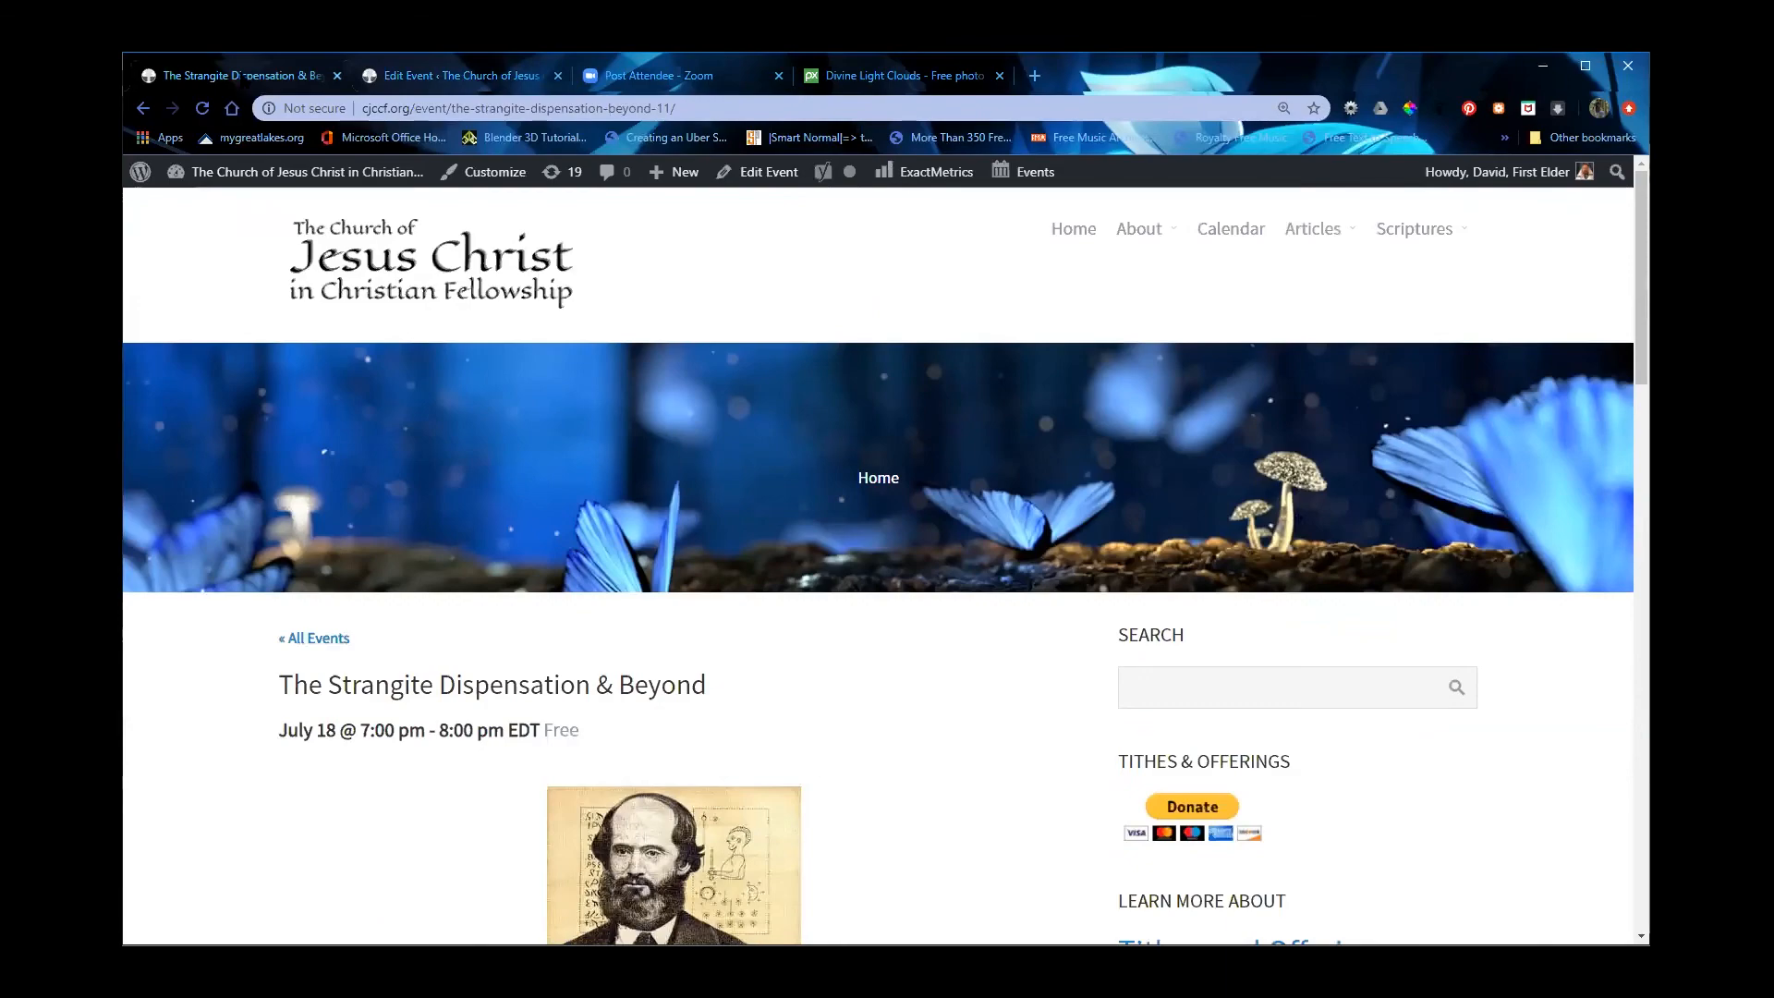
Step: Return to editing the event and insert a horizontal line below the "Find your local number" link in the description
click(413, 77)
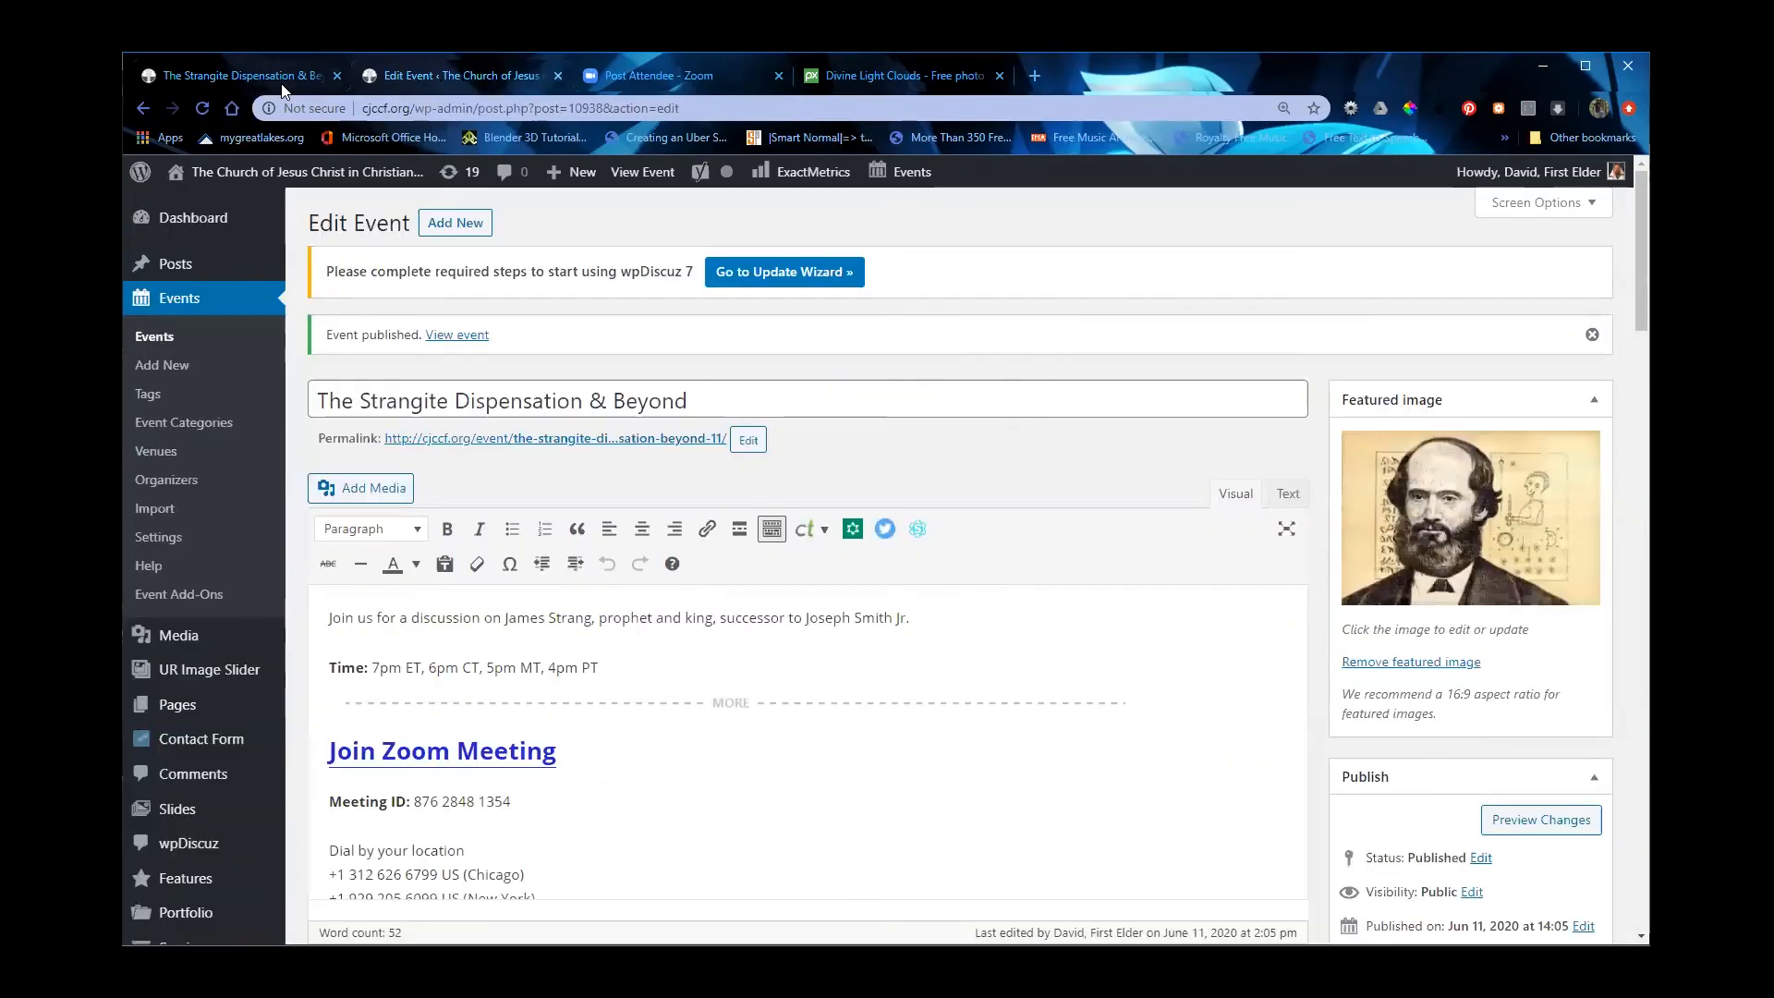
scroll(587, 795, down, 5)
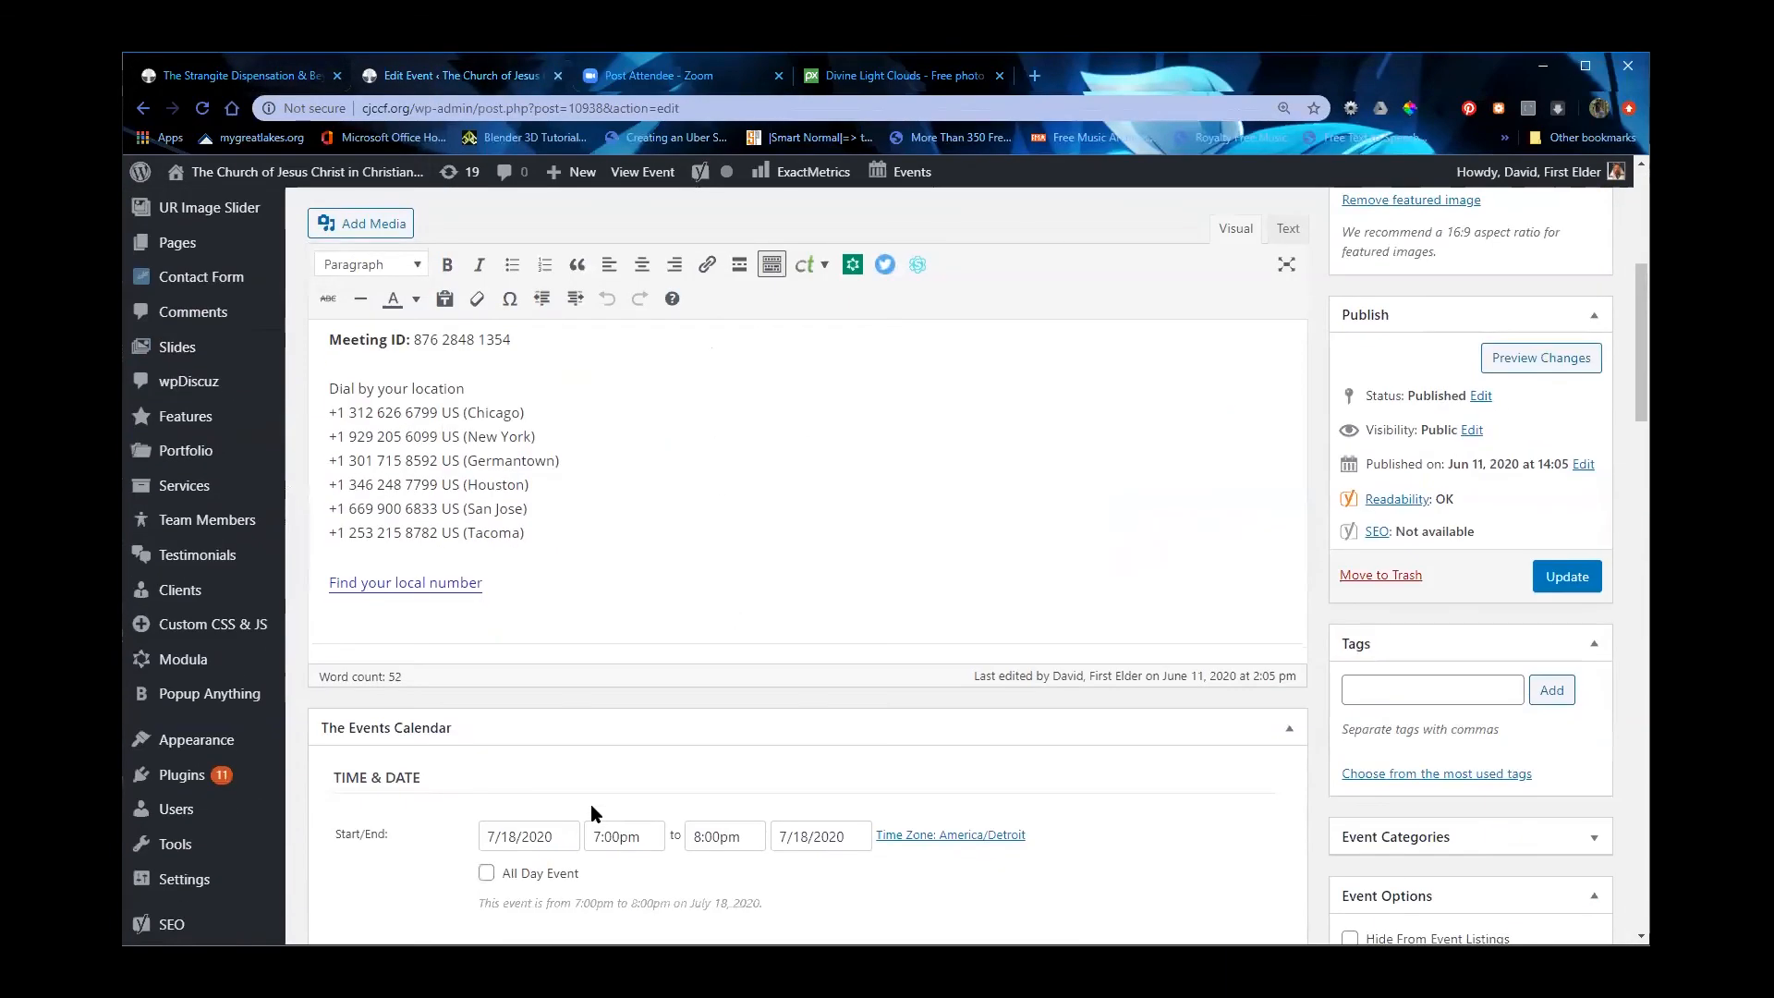
scroll(590, 812, up, 2)
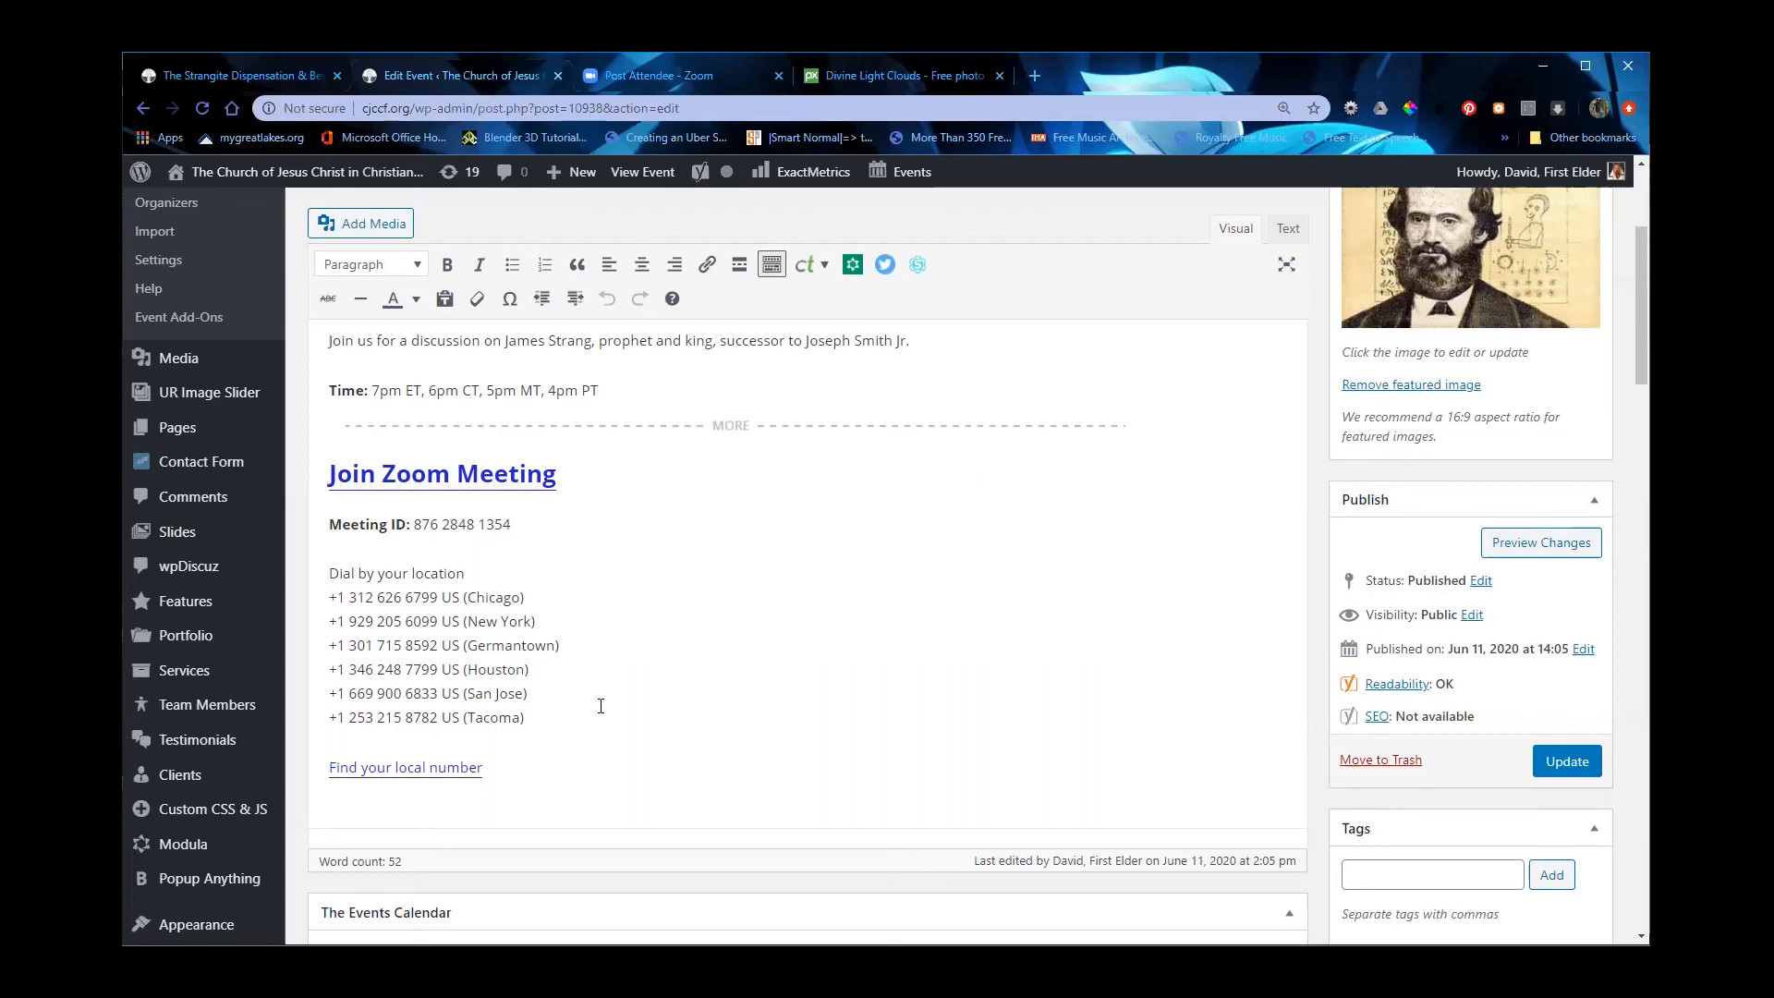
click(573, 762)
key(Return)
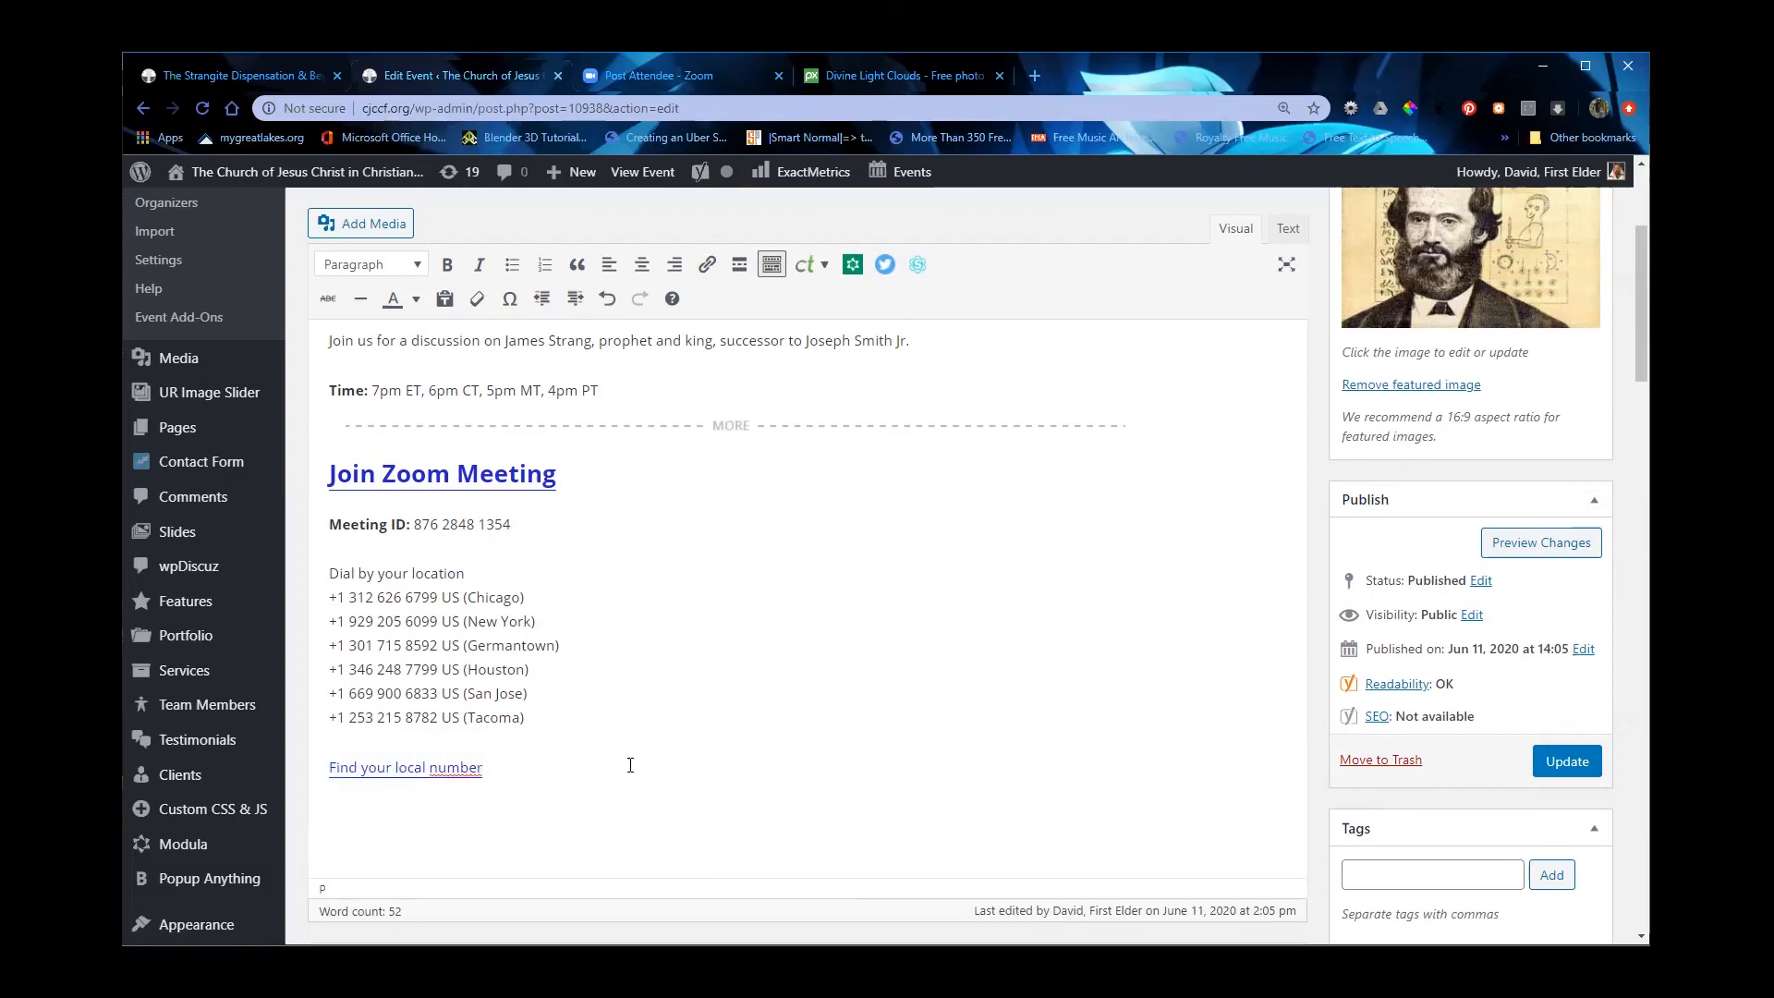
click(359, 300)
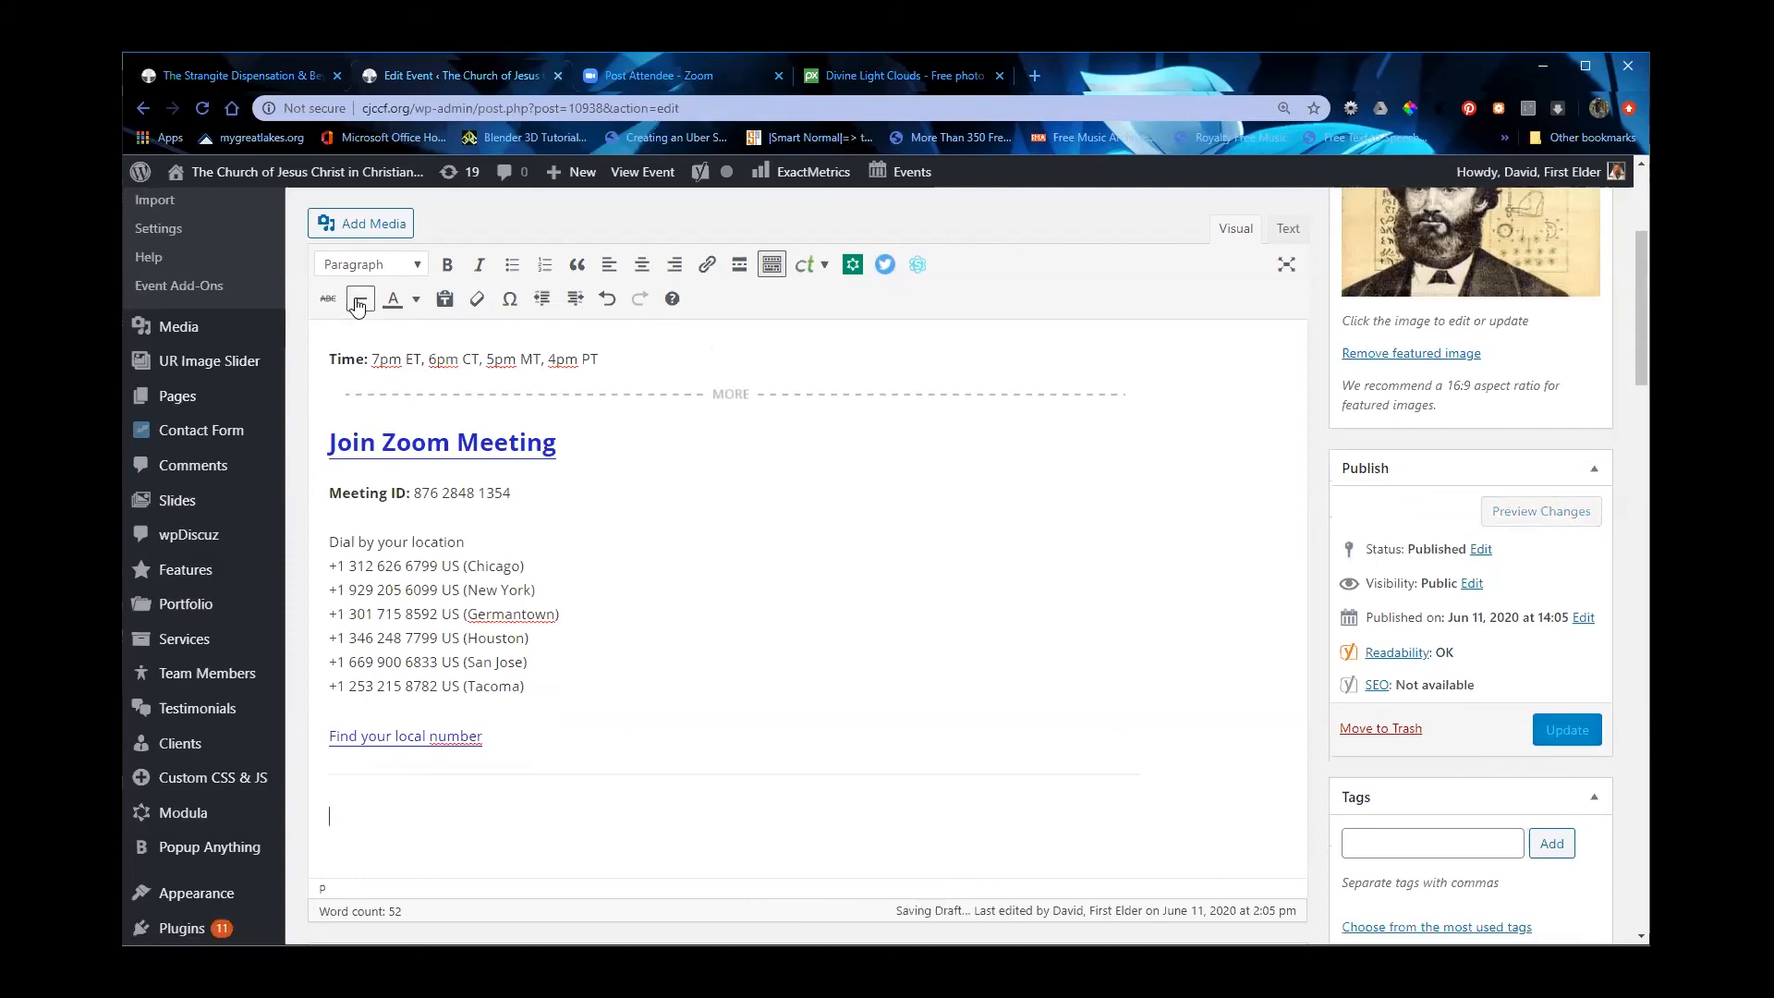
Step: Add the line "Resources:" below the horizontal line and start a new paragraph under it
scroll(495, 686, down, 1)
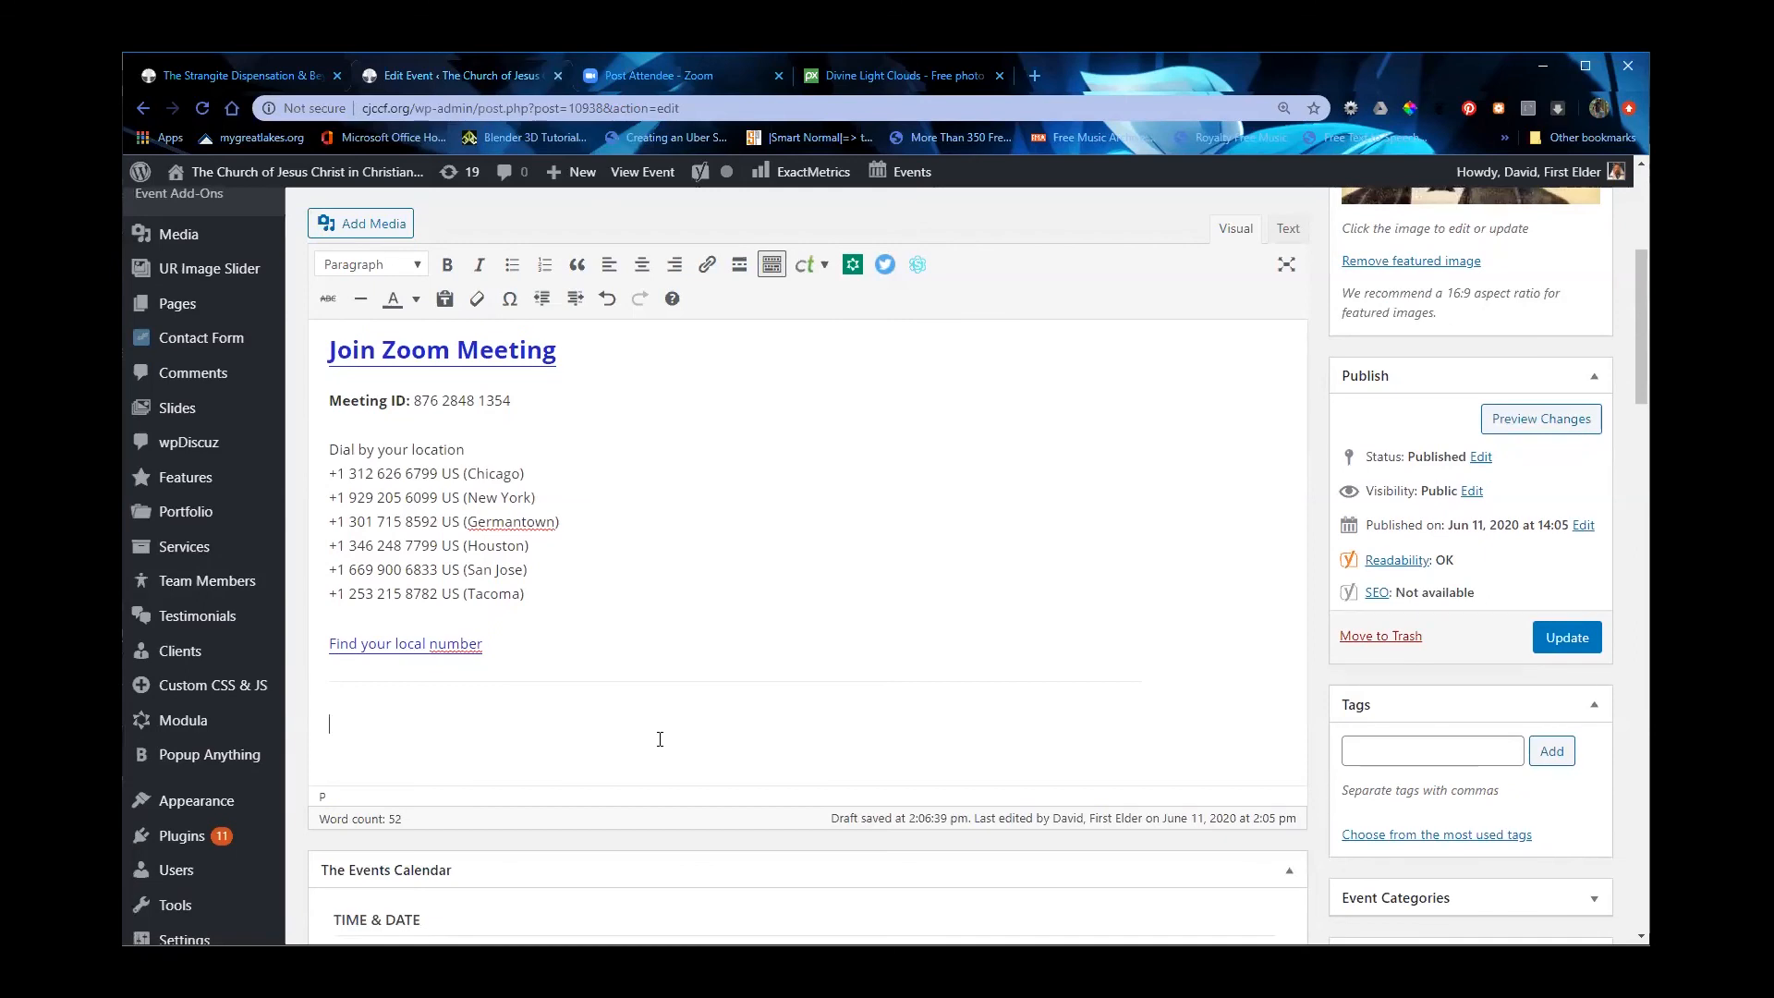
text(Resources:)
key(Return)
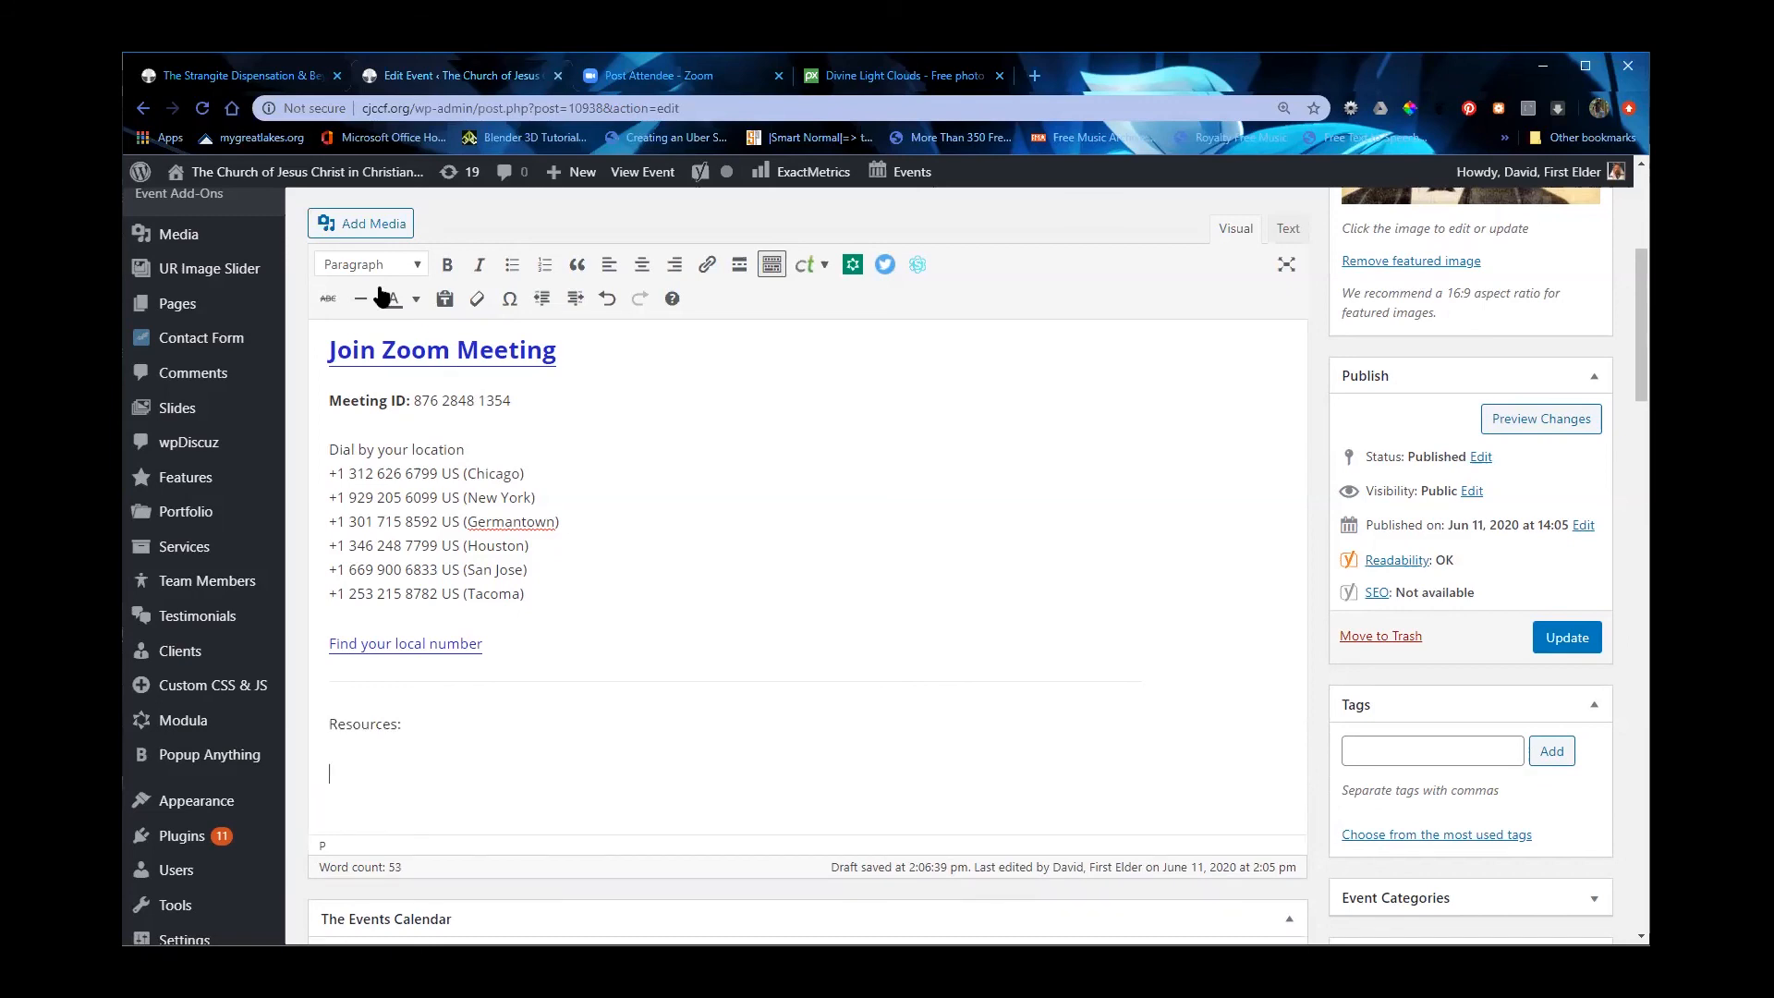
Step: Insert the file DoS_eBook_2020-ELR.pdf from the media library as a link below "Resources:" in the event description
click(349, 226)
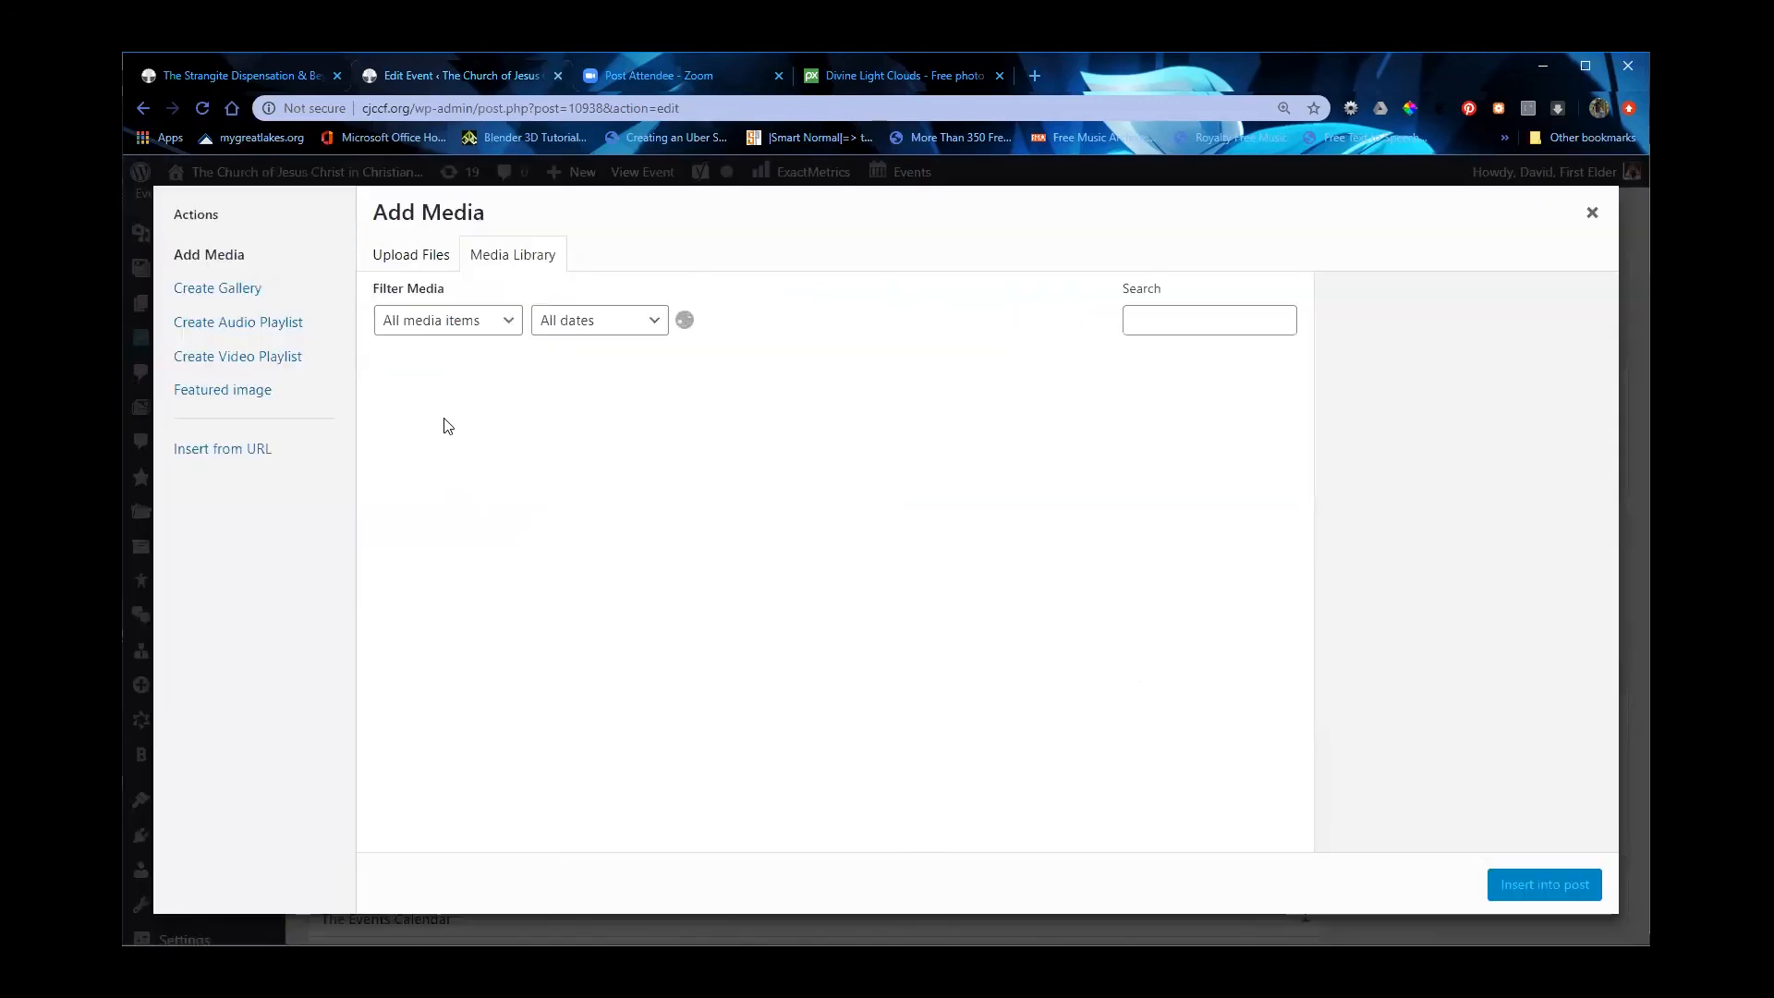
click(390, 259)
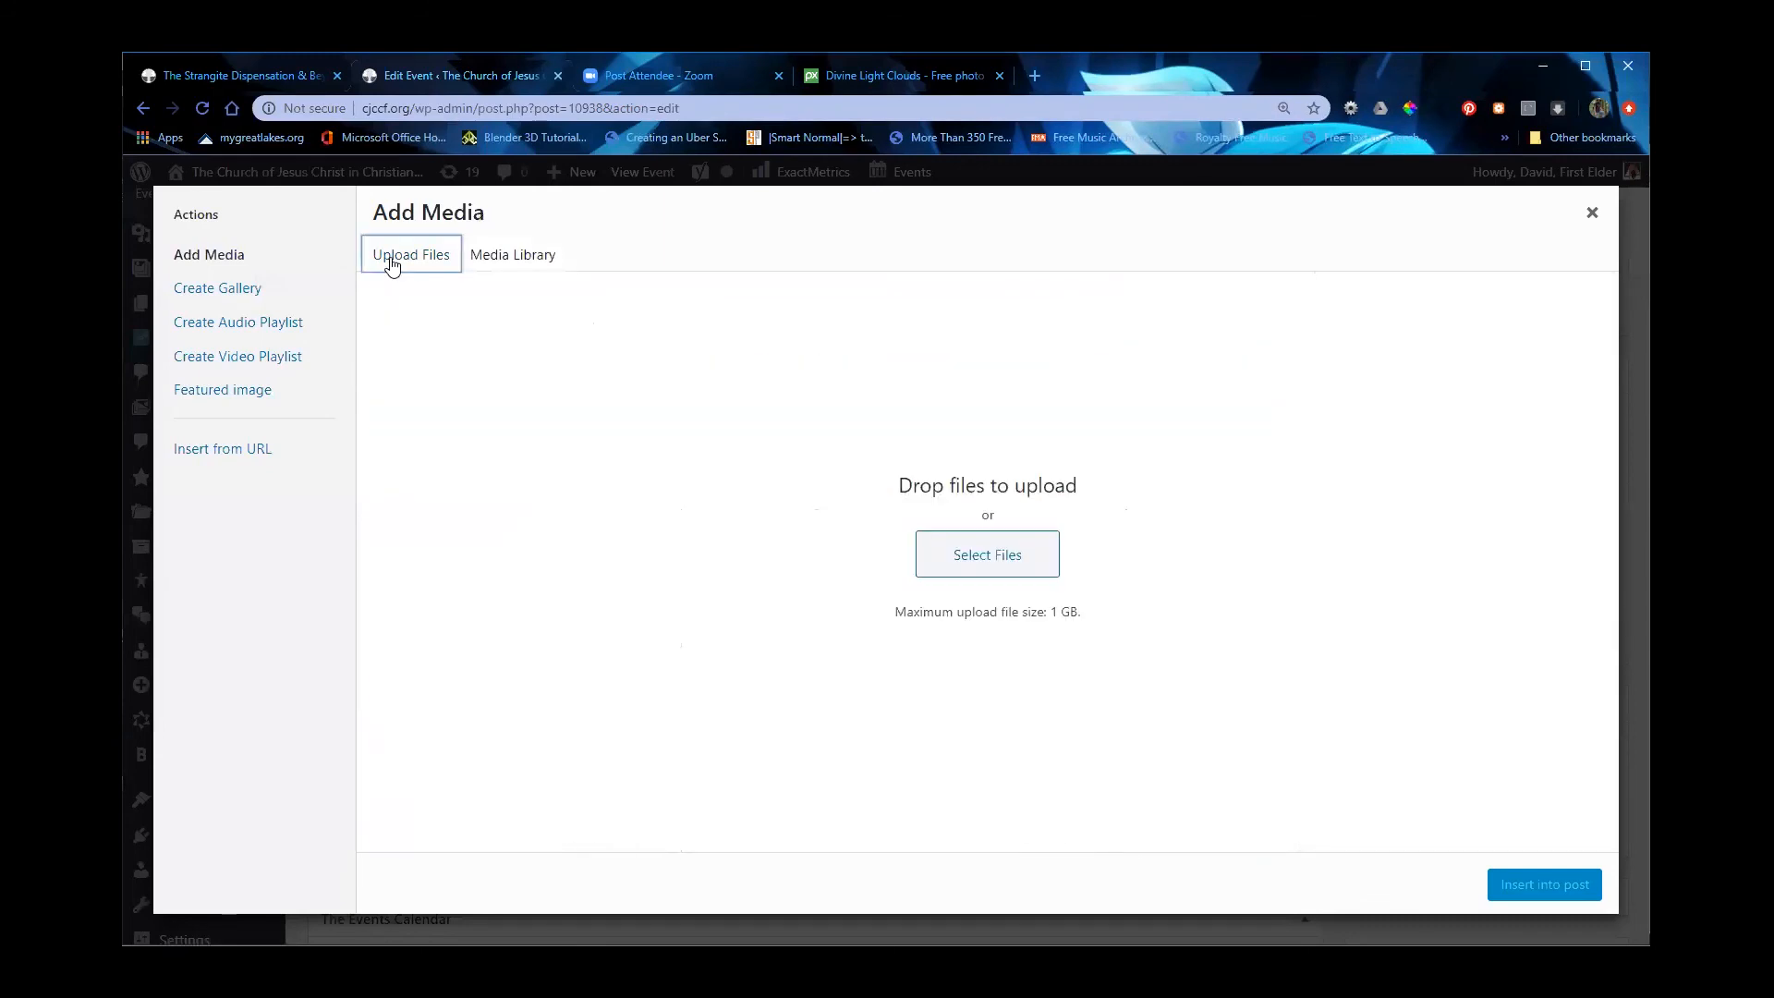
click(499, 257)
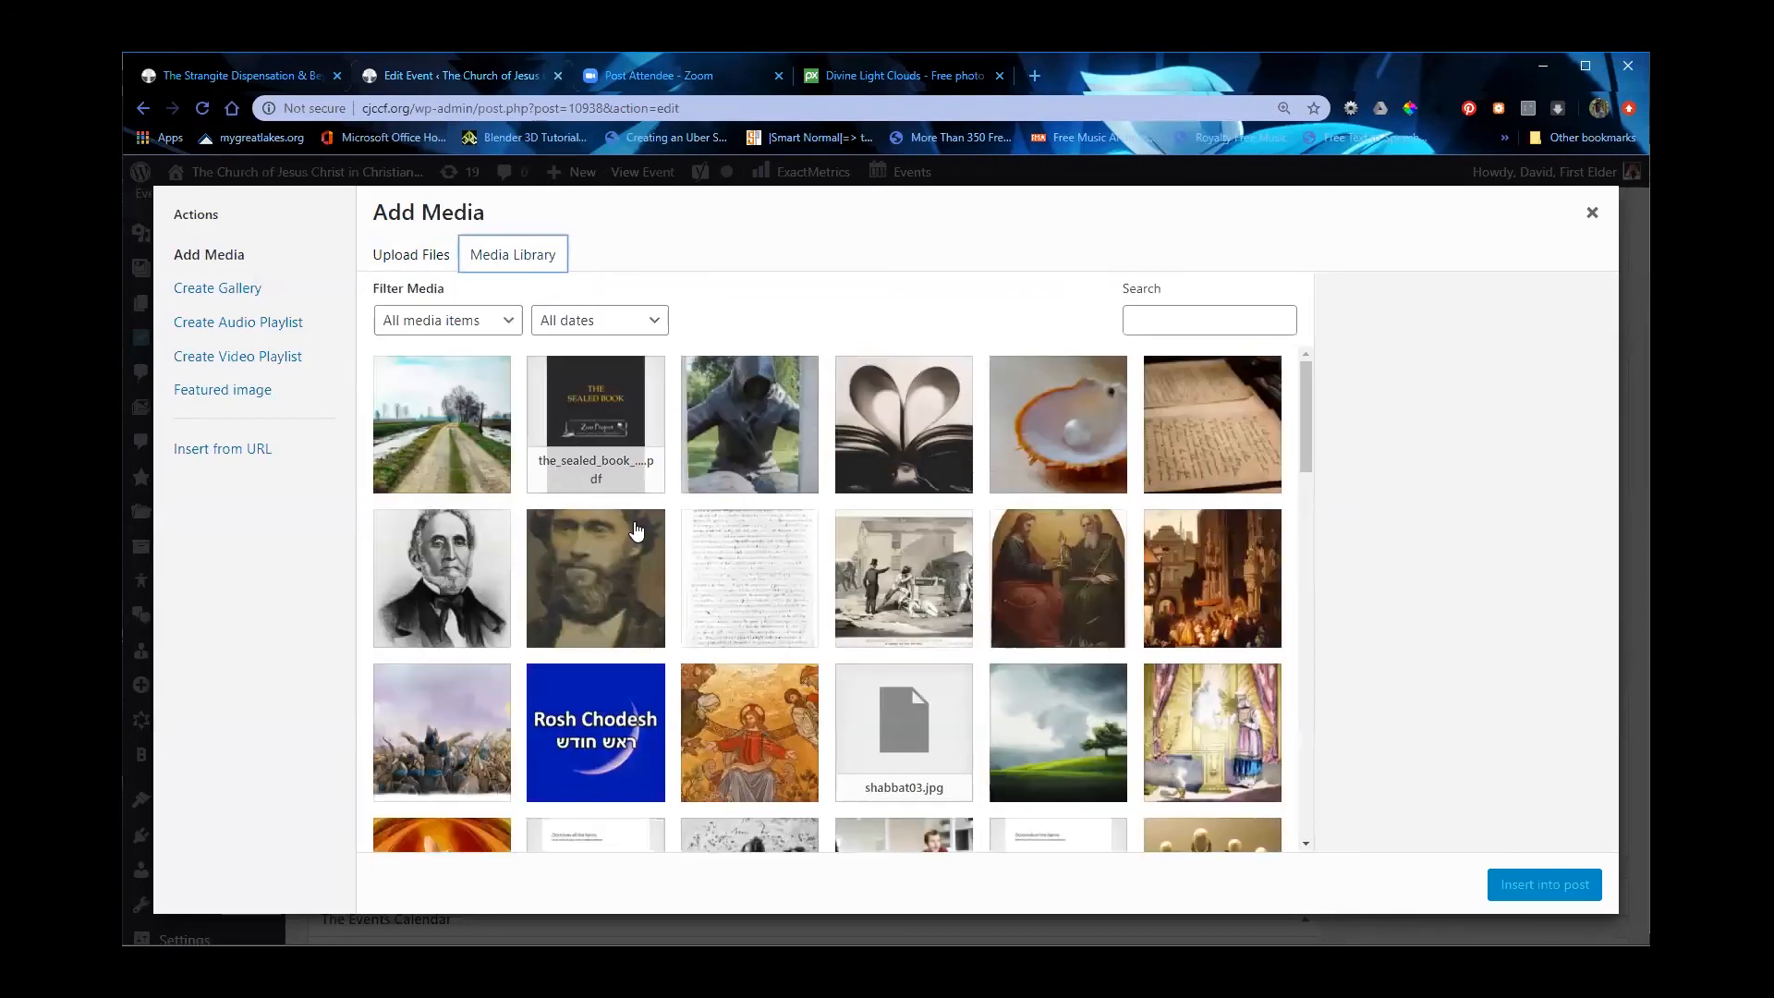
scroll(636, 528, down, 4)
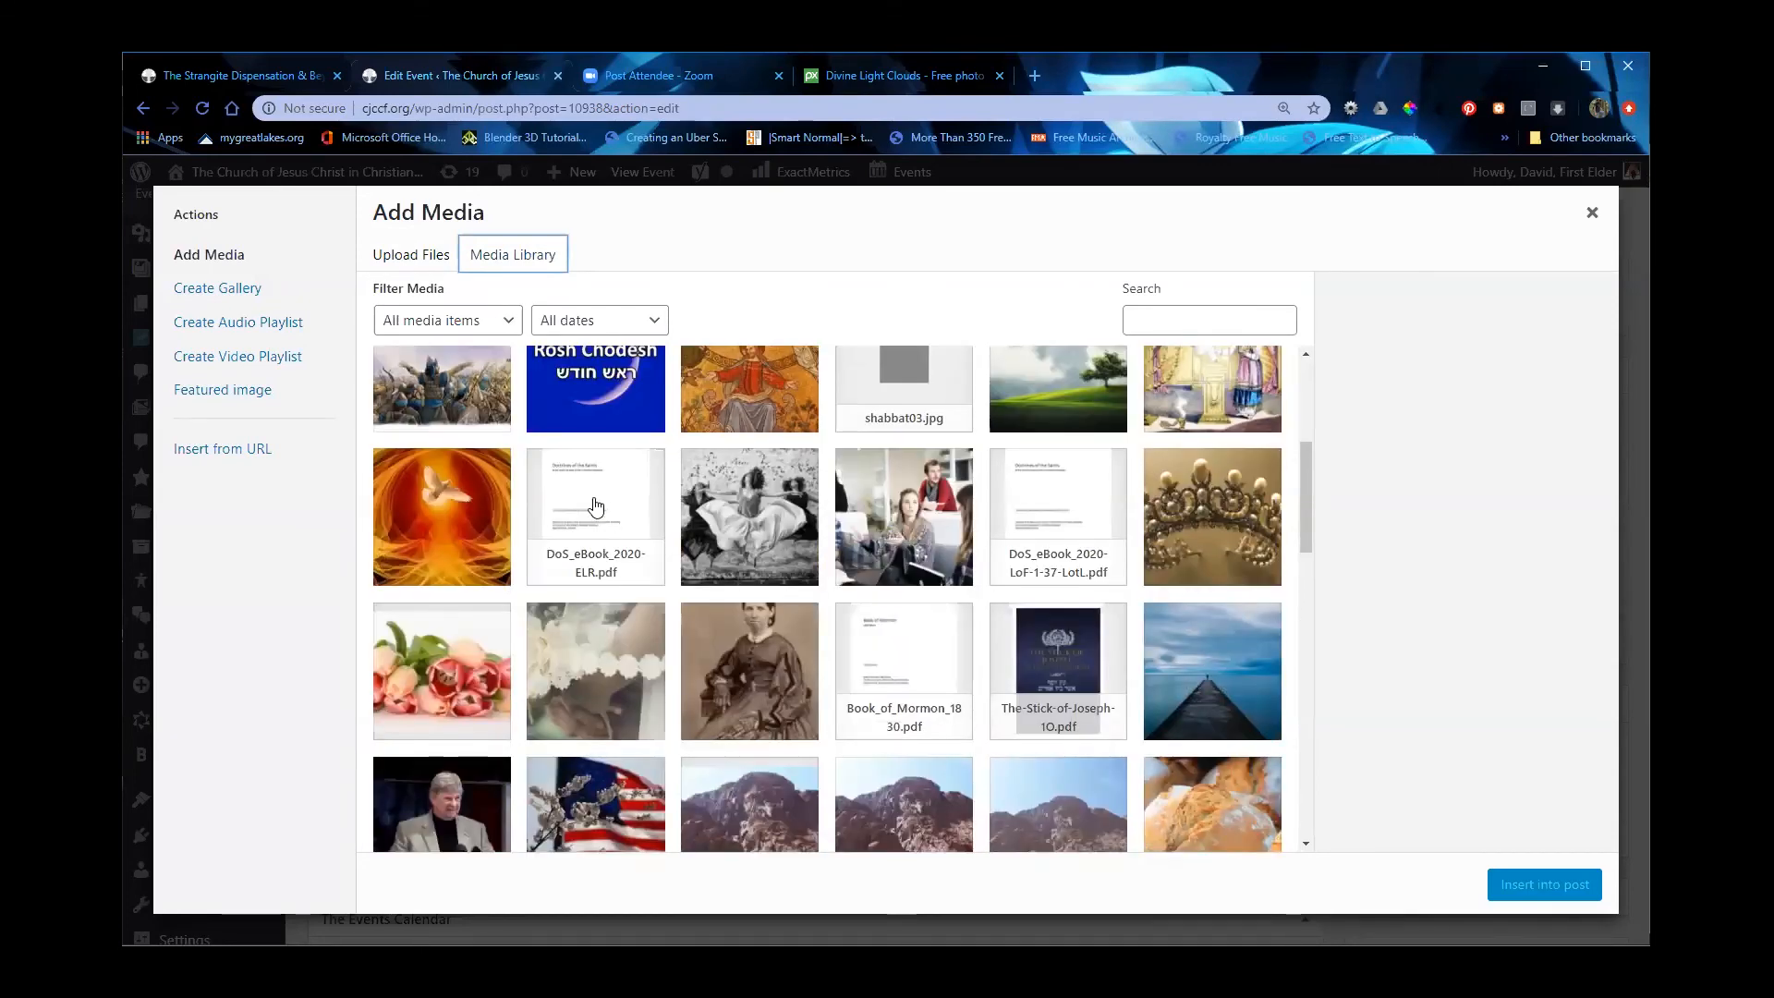
click(596, 506)
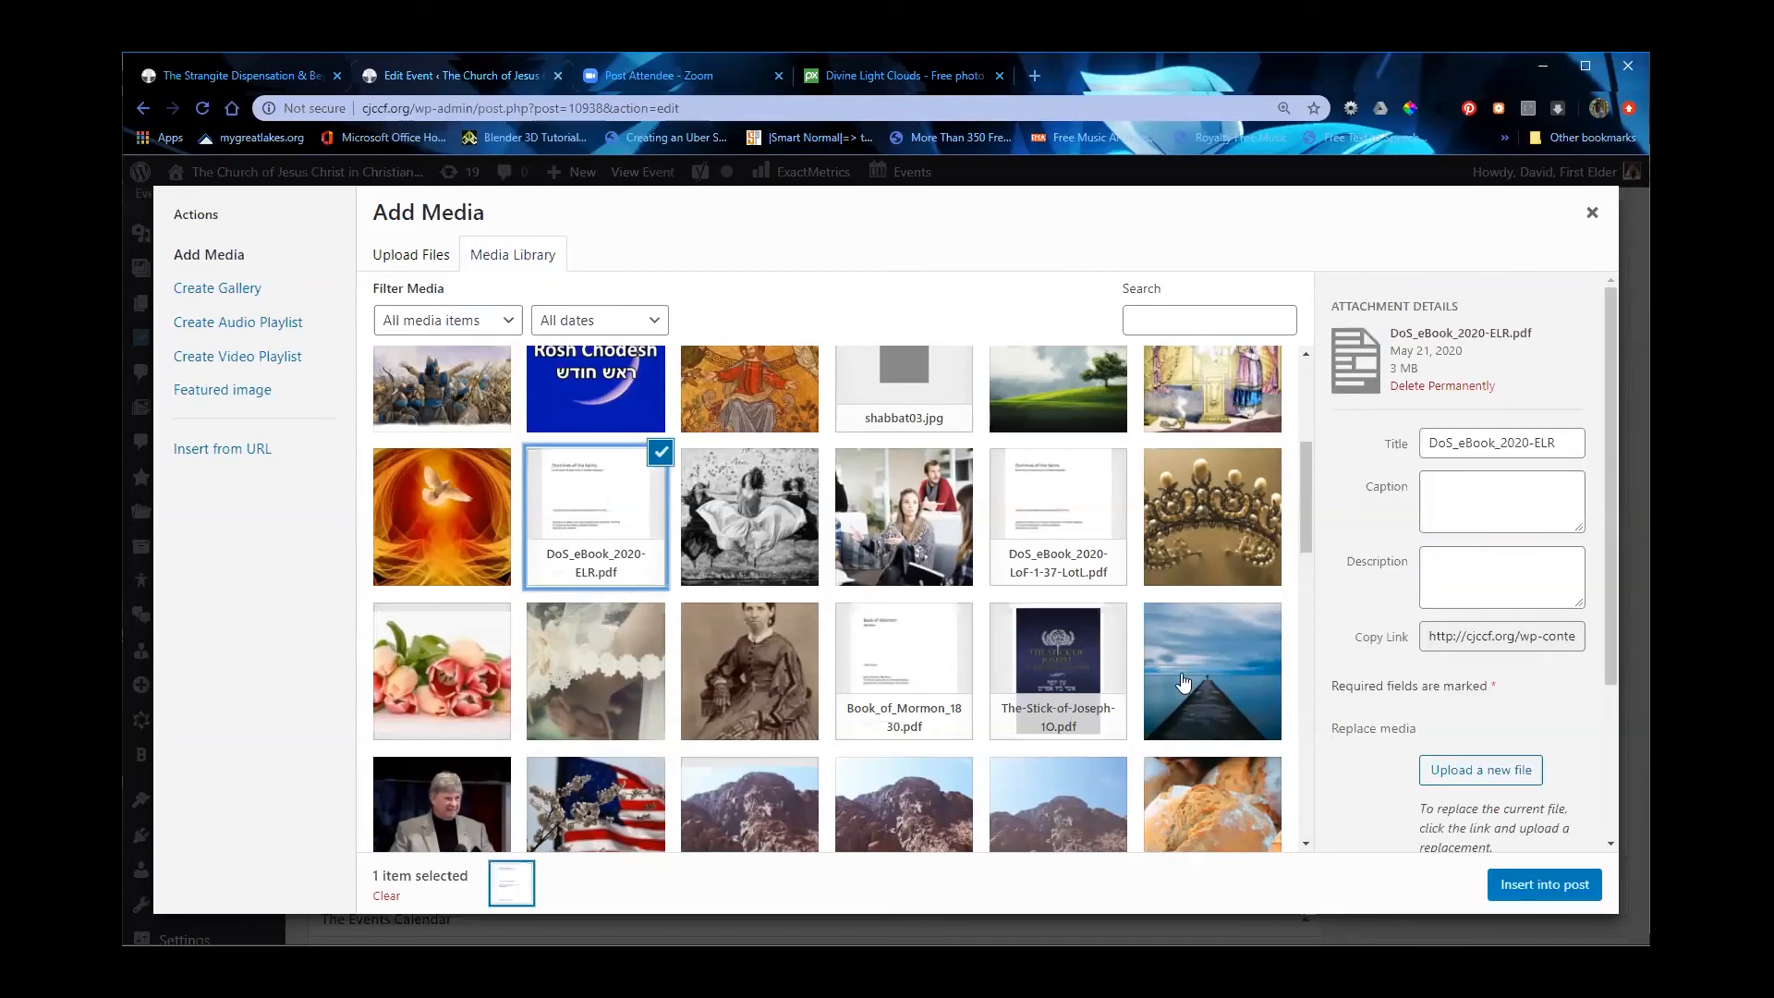
scroll(490, 379, up, 1)
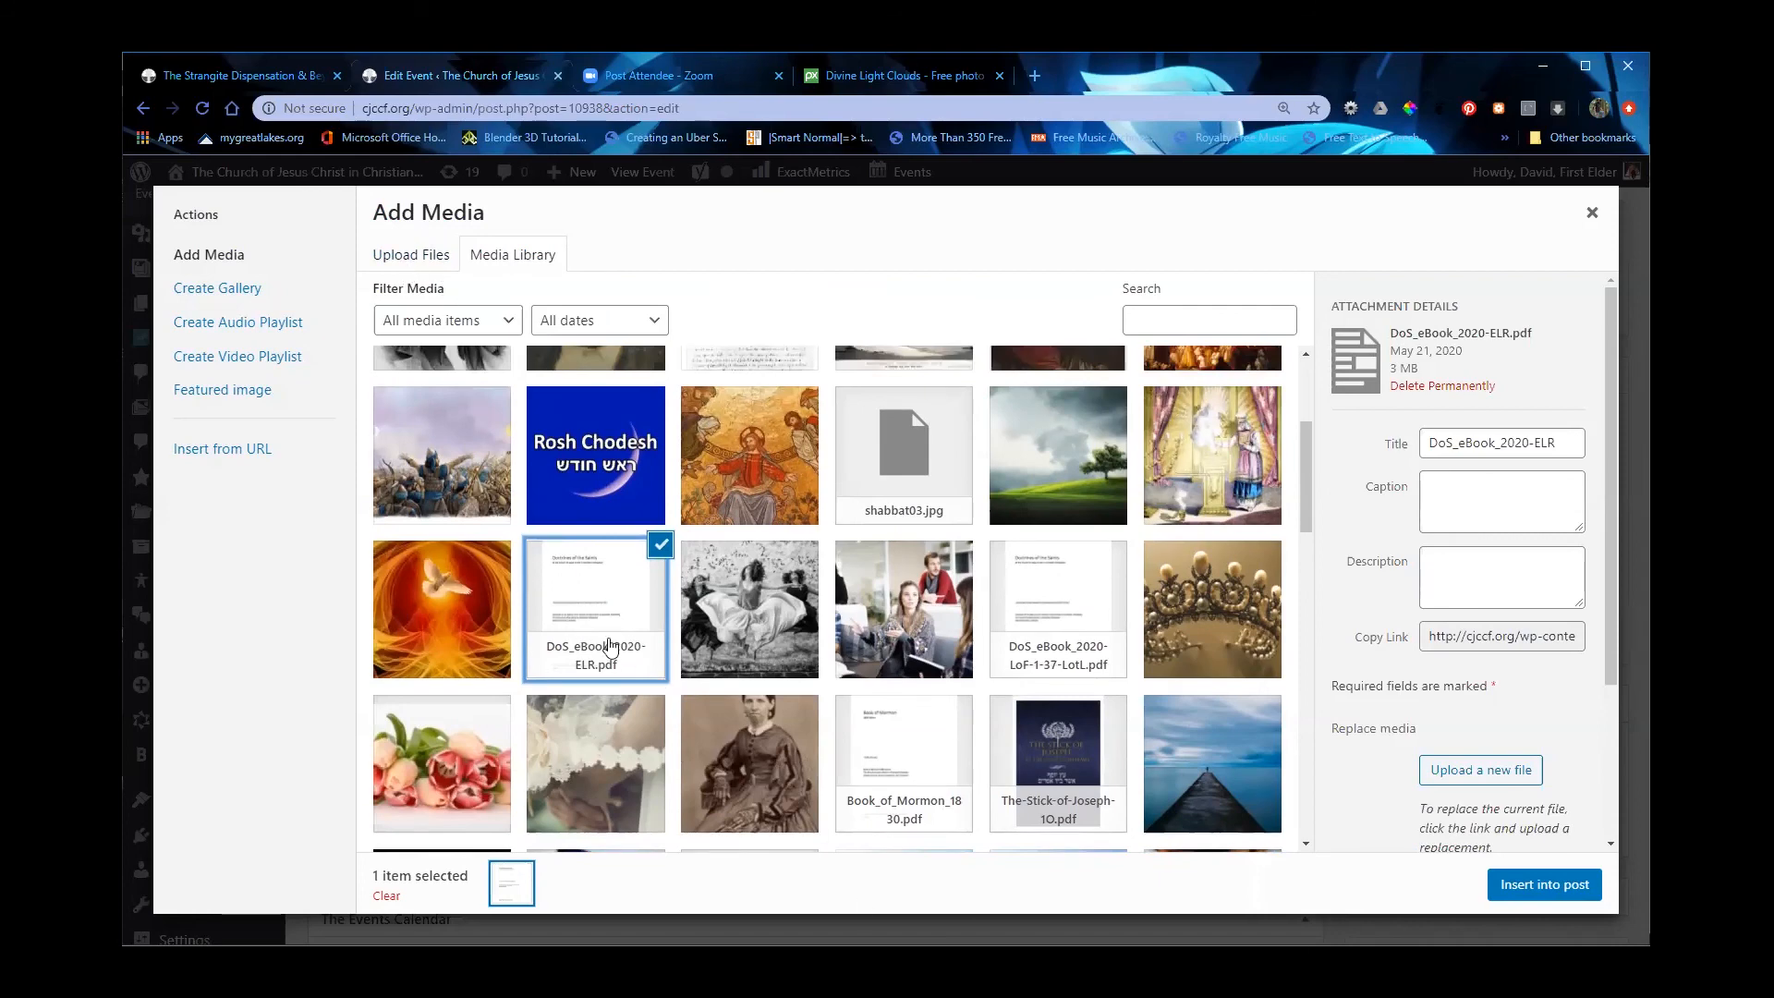
scroll(451, 399, up, 3)
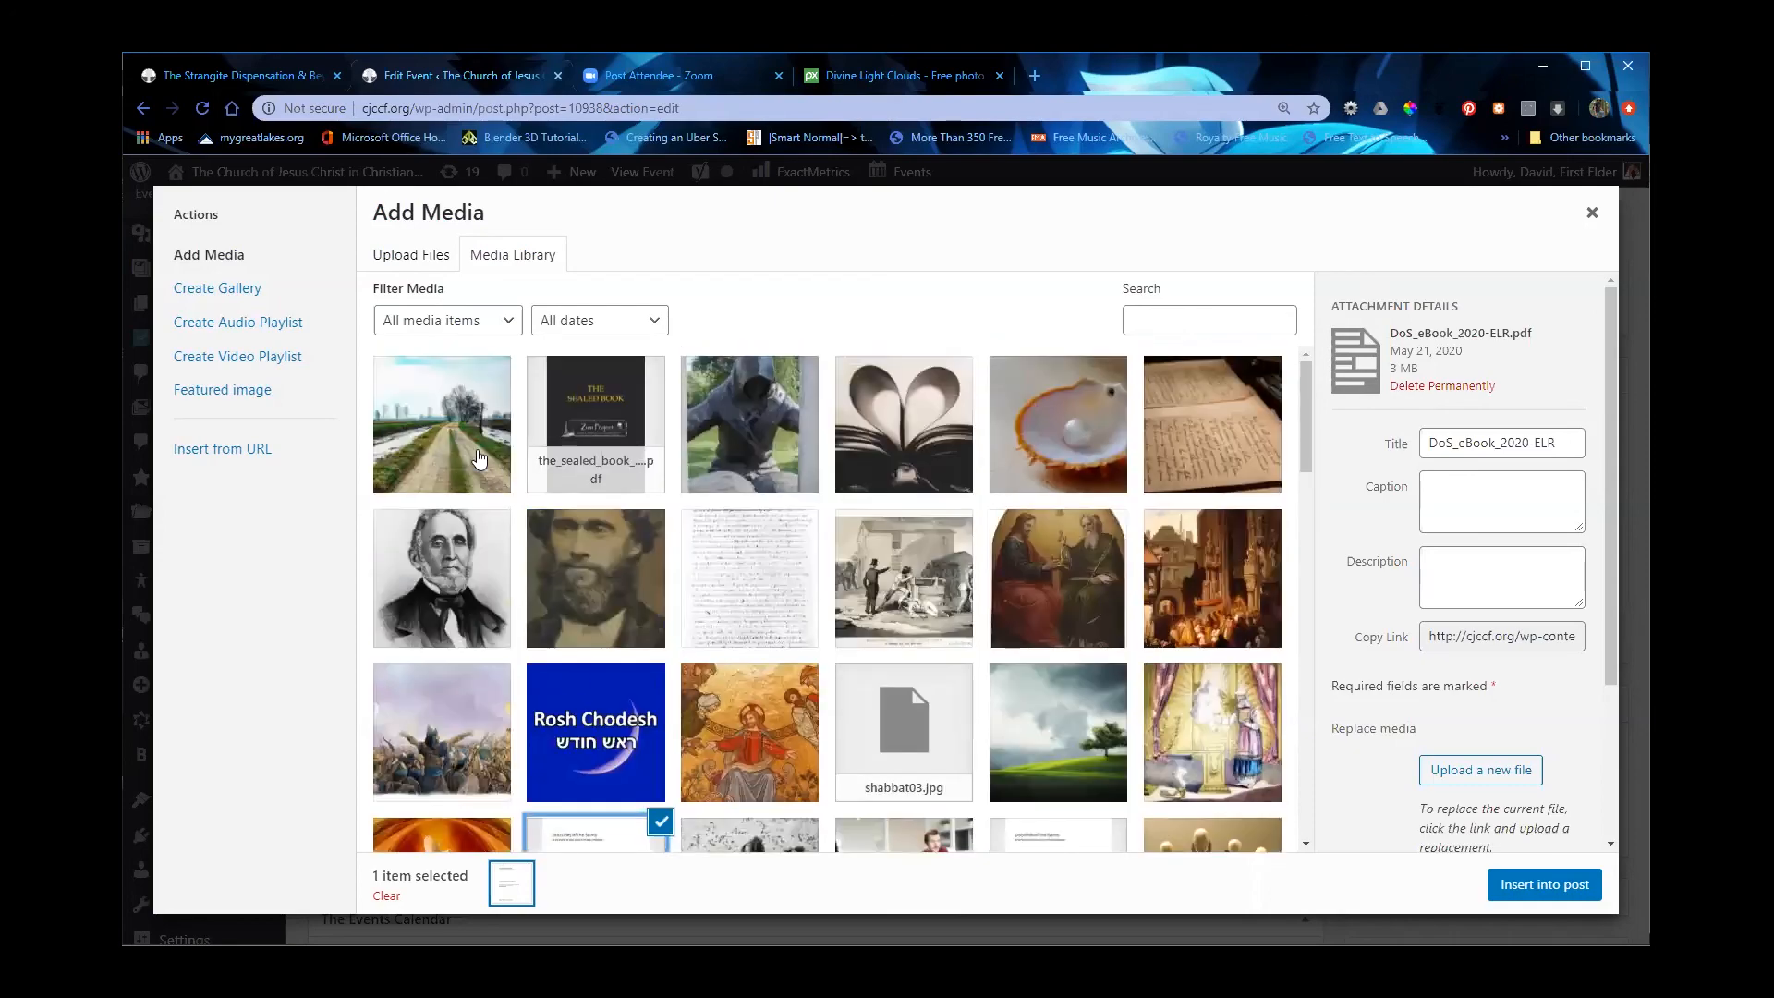
scroll(585, 733, down, 4)
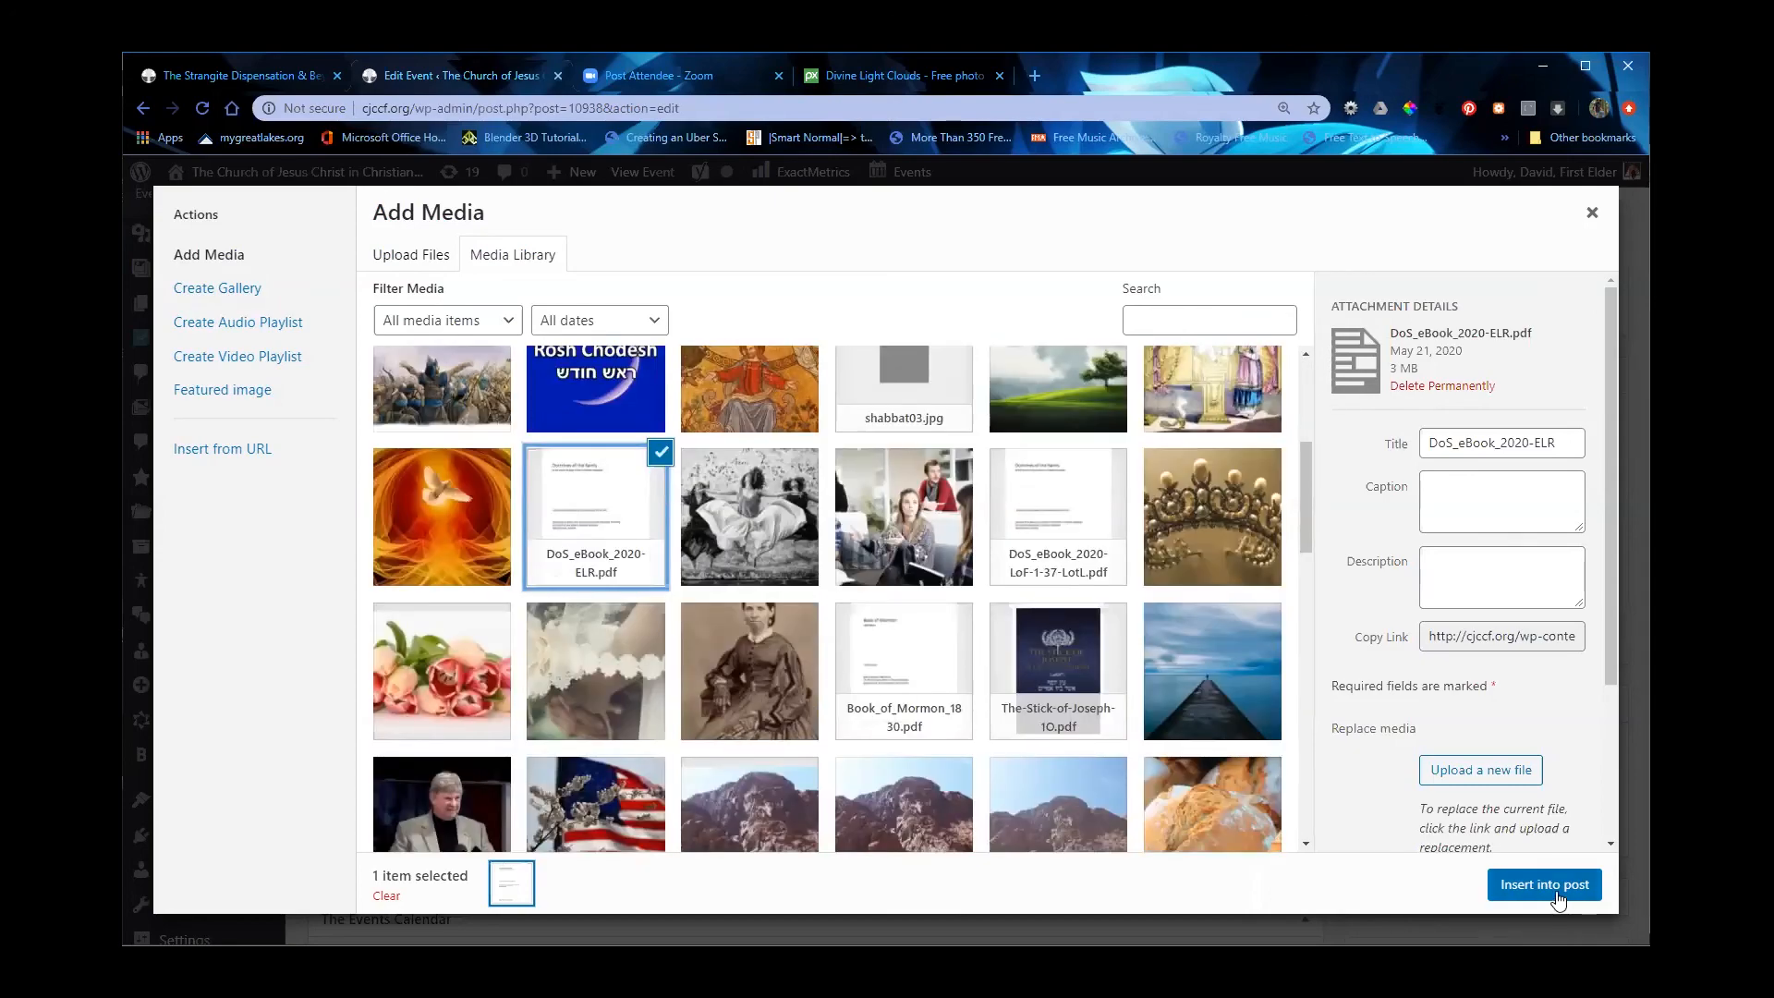
click(1549, 885)
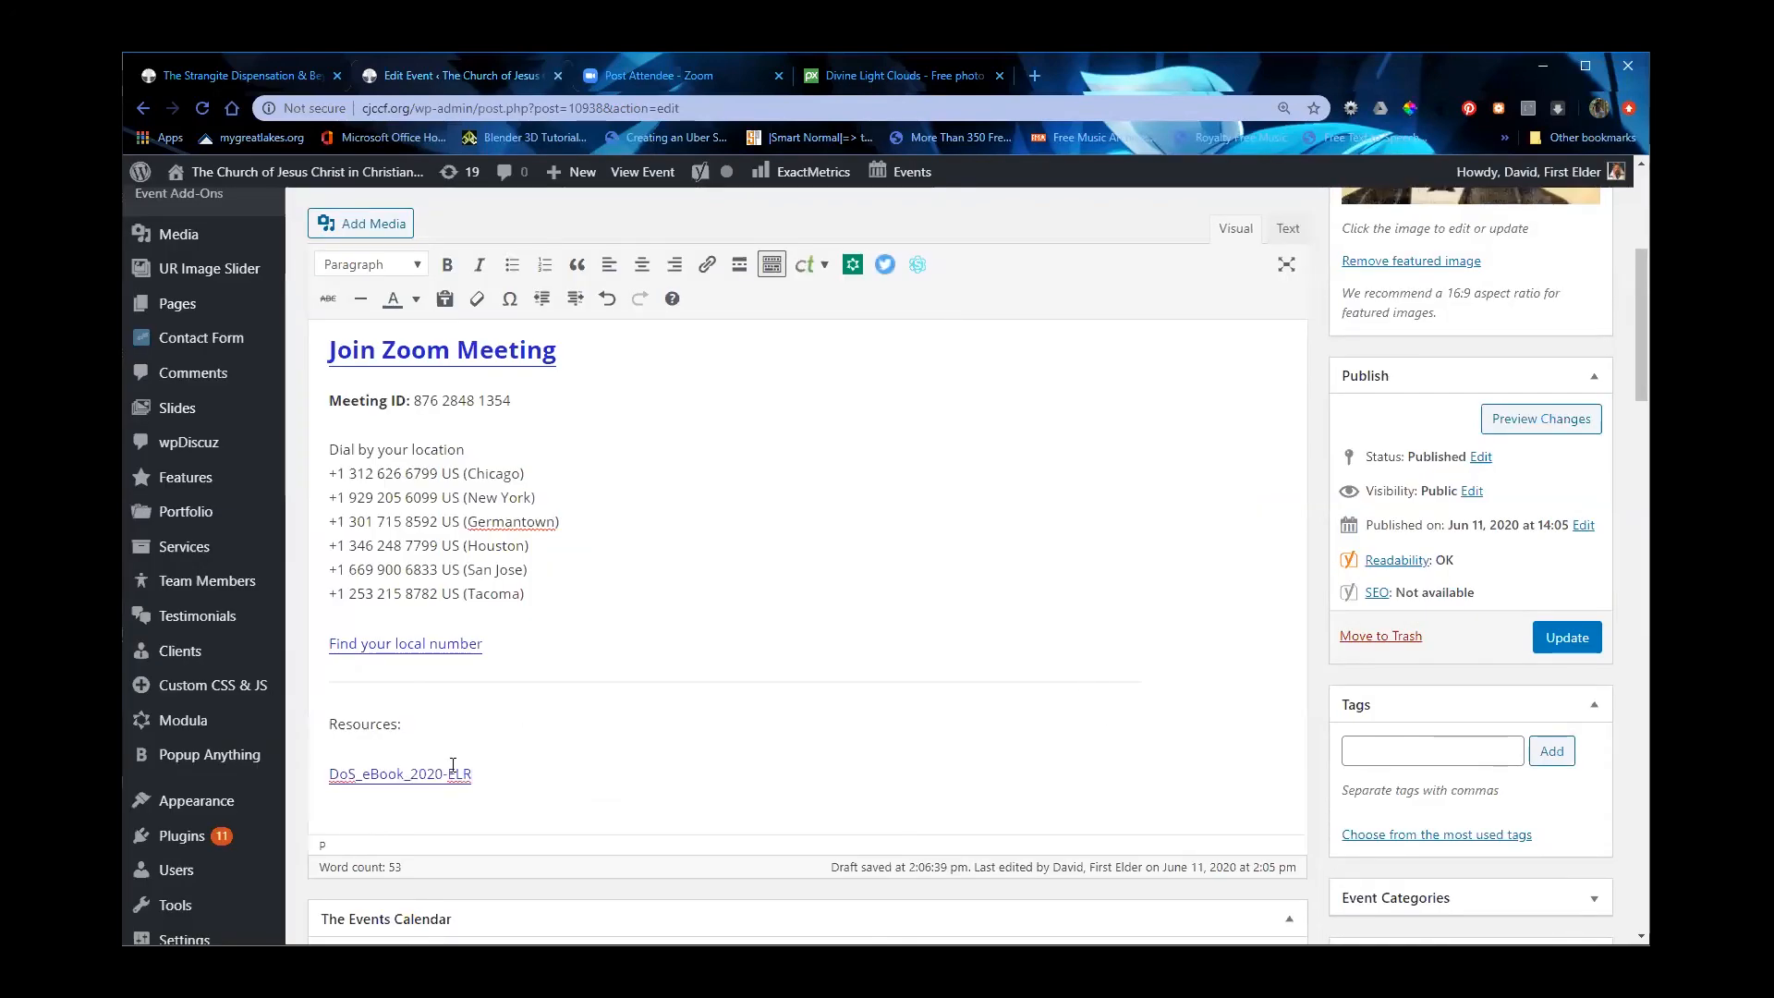
Step: Change the PDF link's text to "The File I want you to have" in the HTML source and make the "Resources:" heading bold
drag(488, 778, 314, 763)
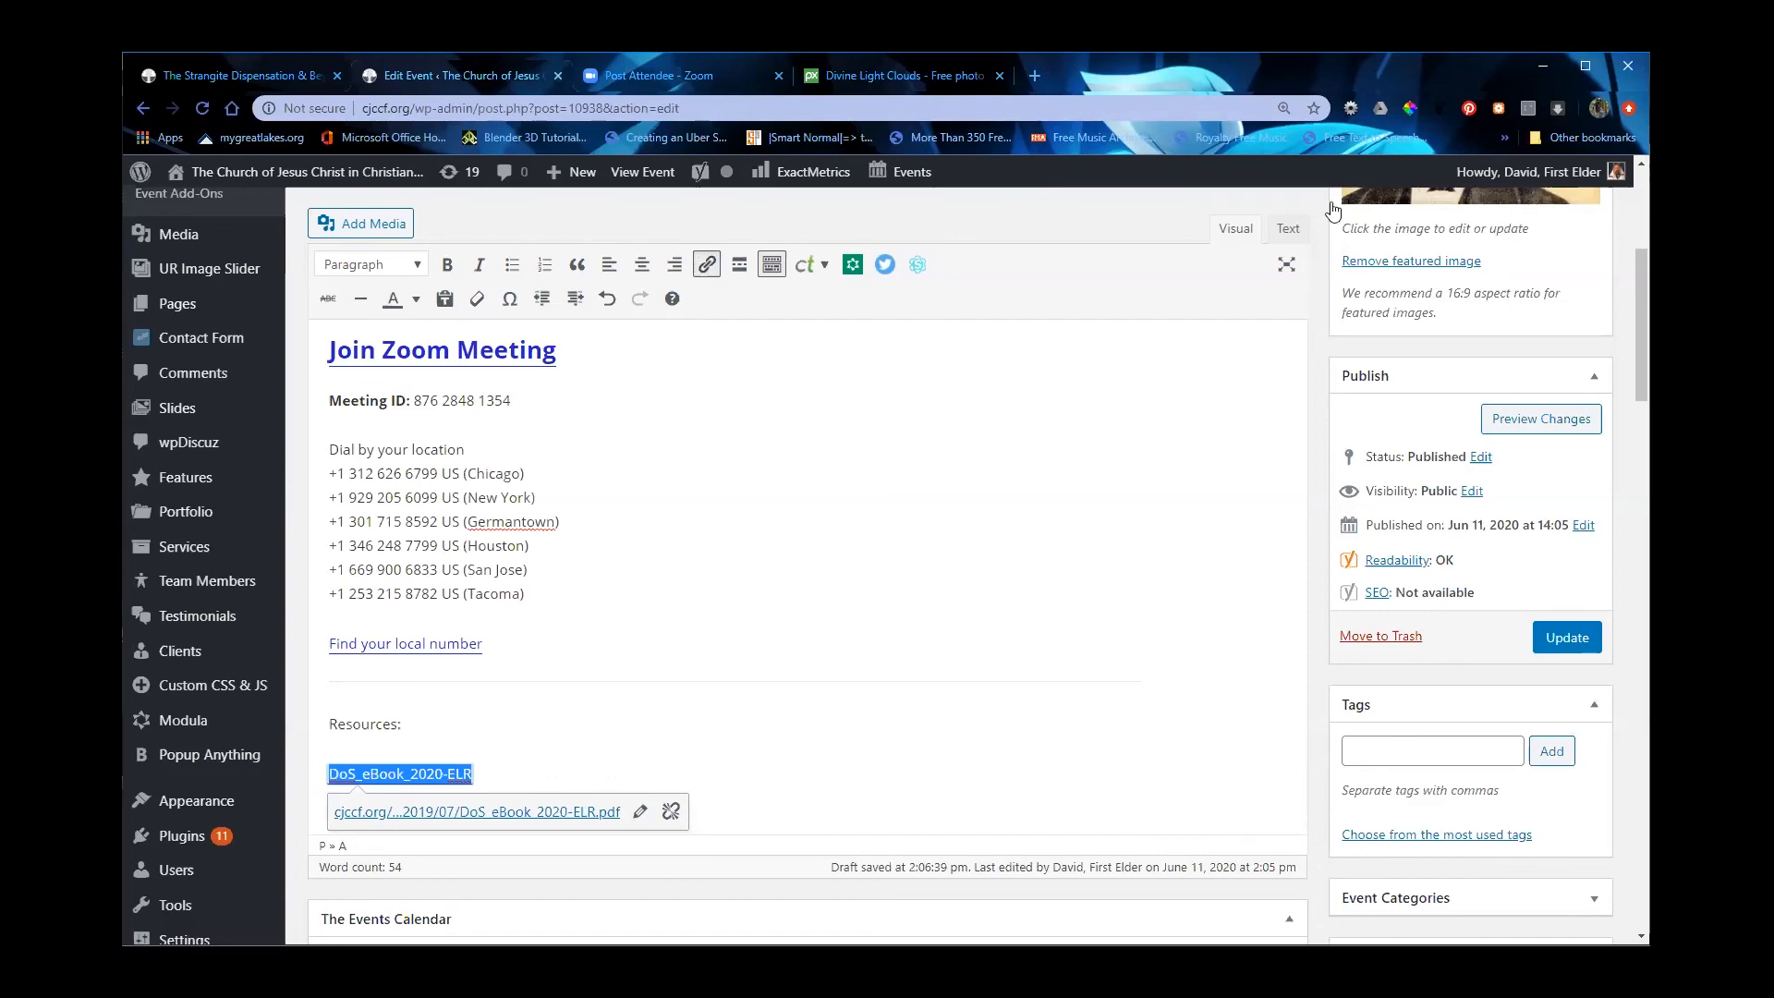
click(1288, 229)
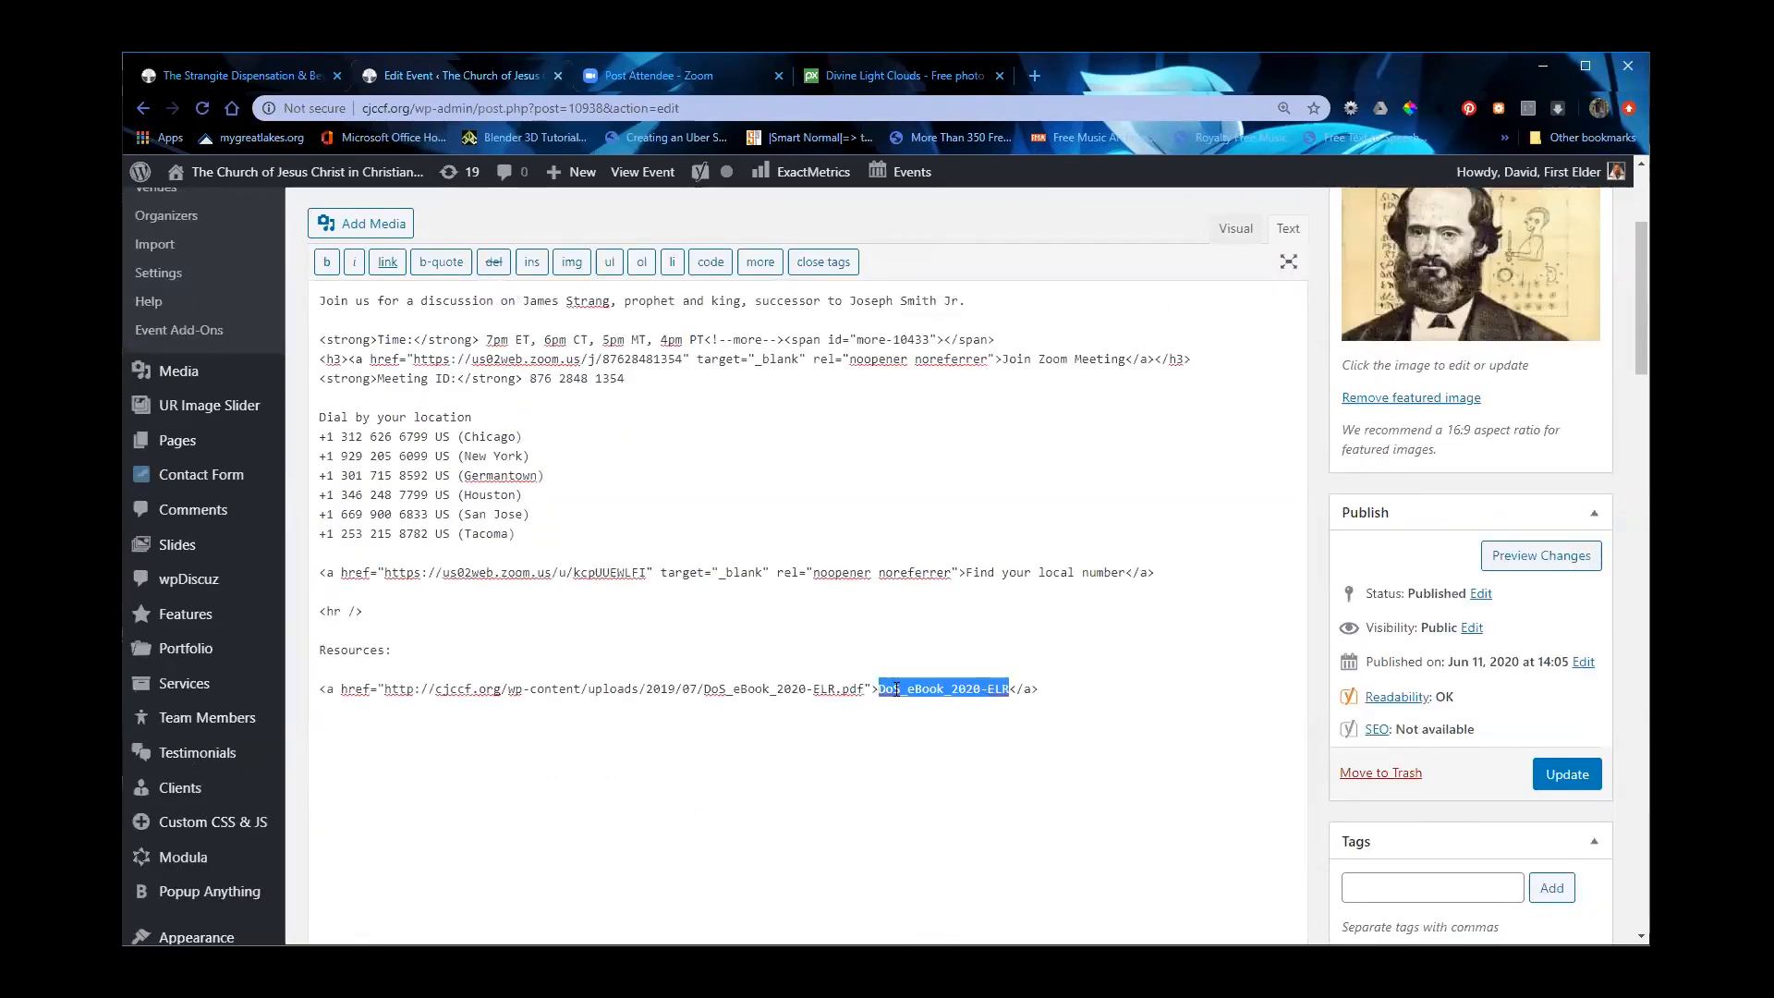
click(959, 675)
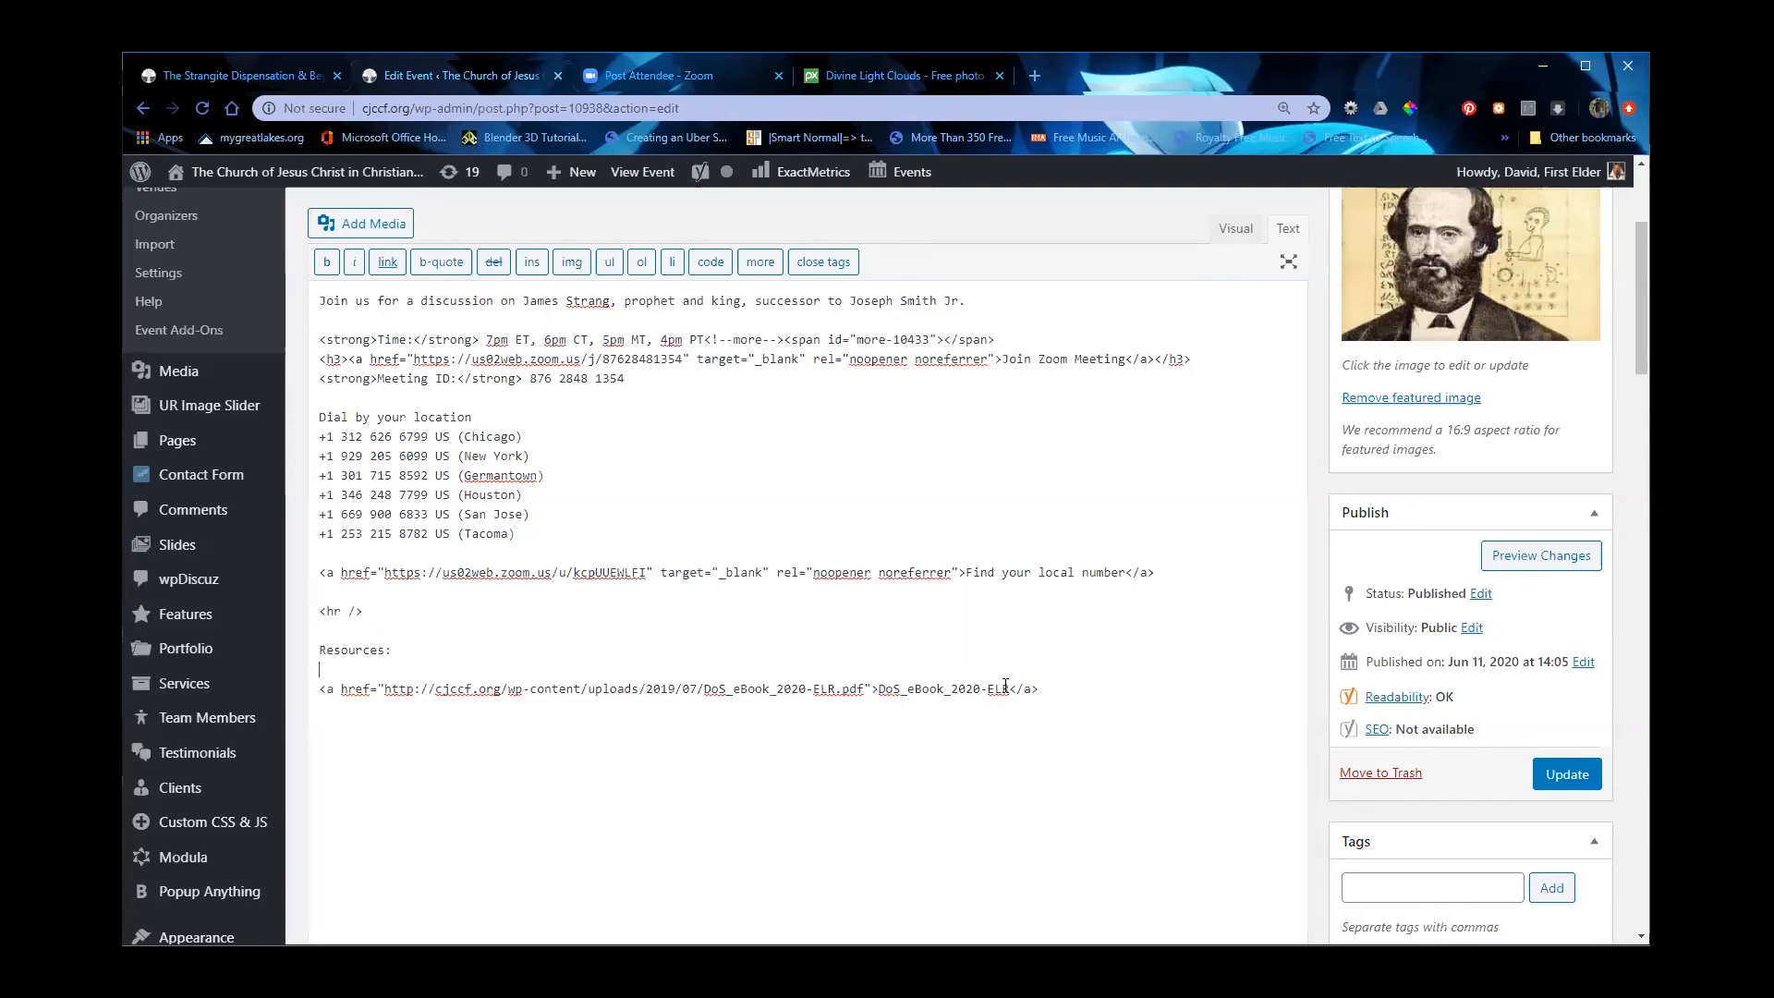
drag(1009, 688, 874, 696)
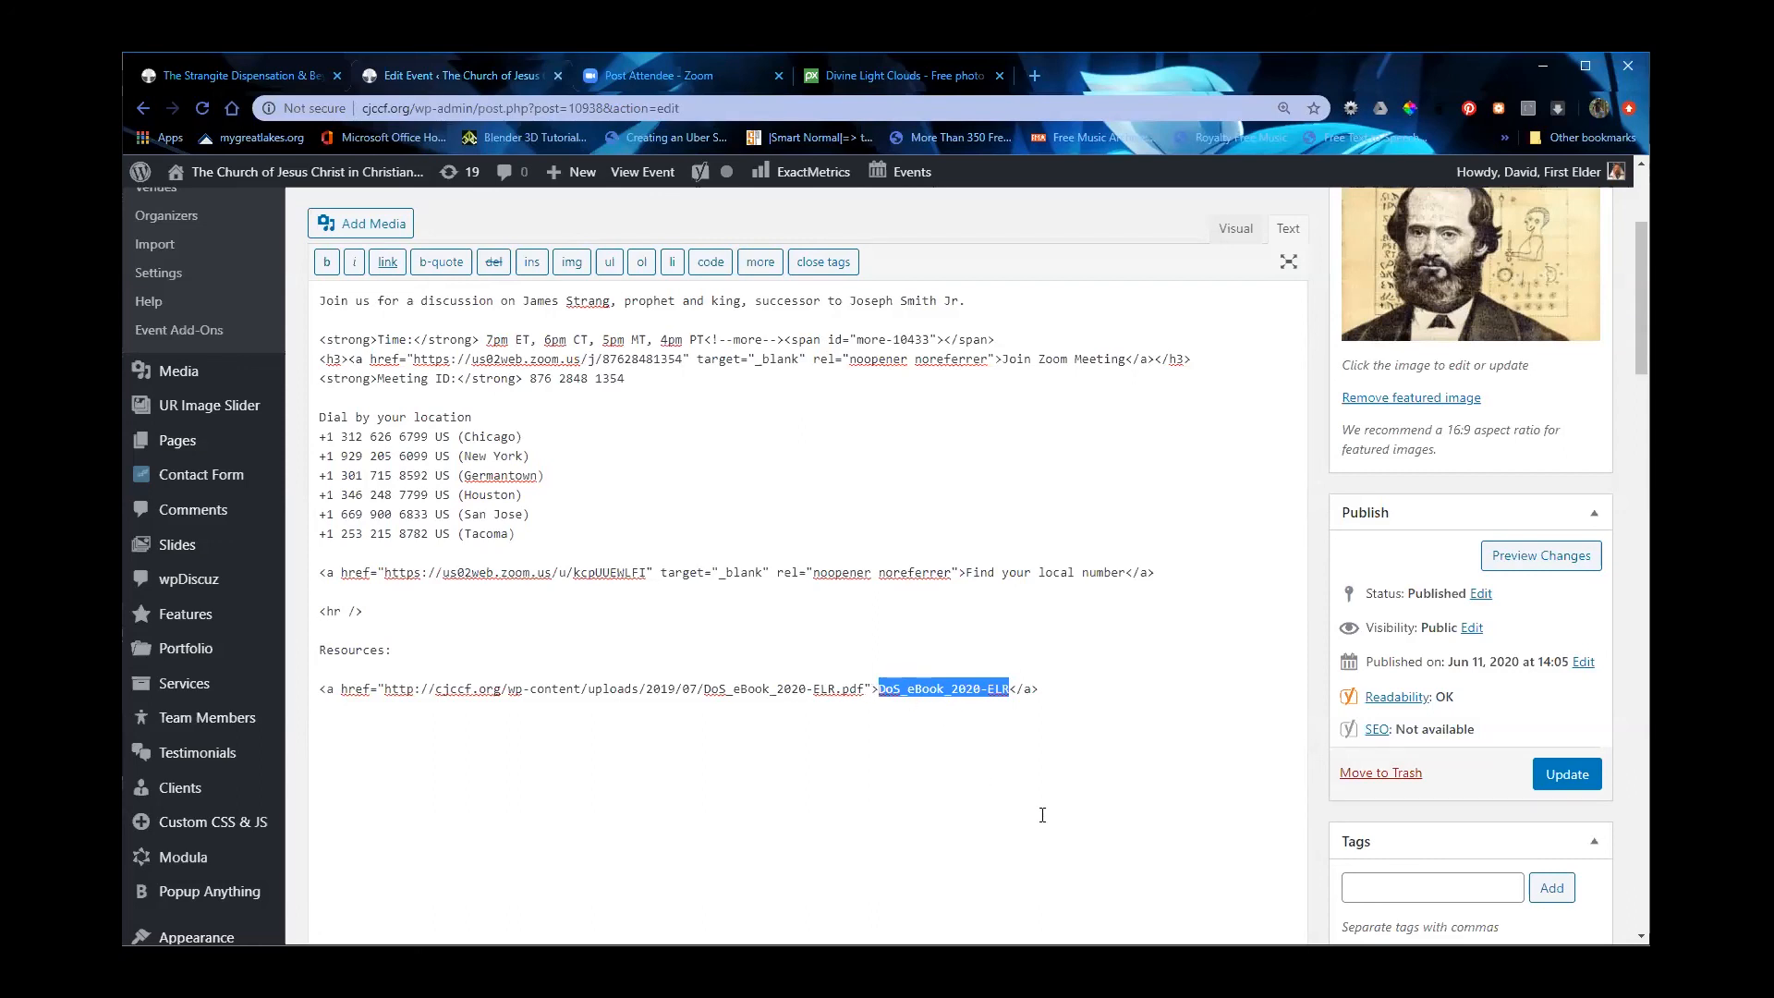
text(The Filre)
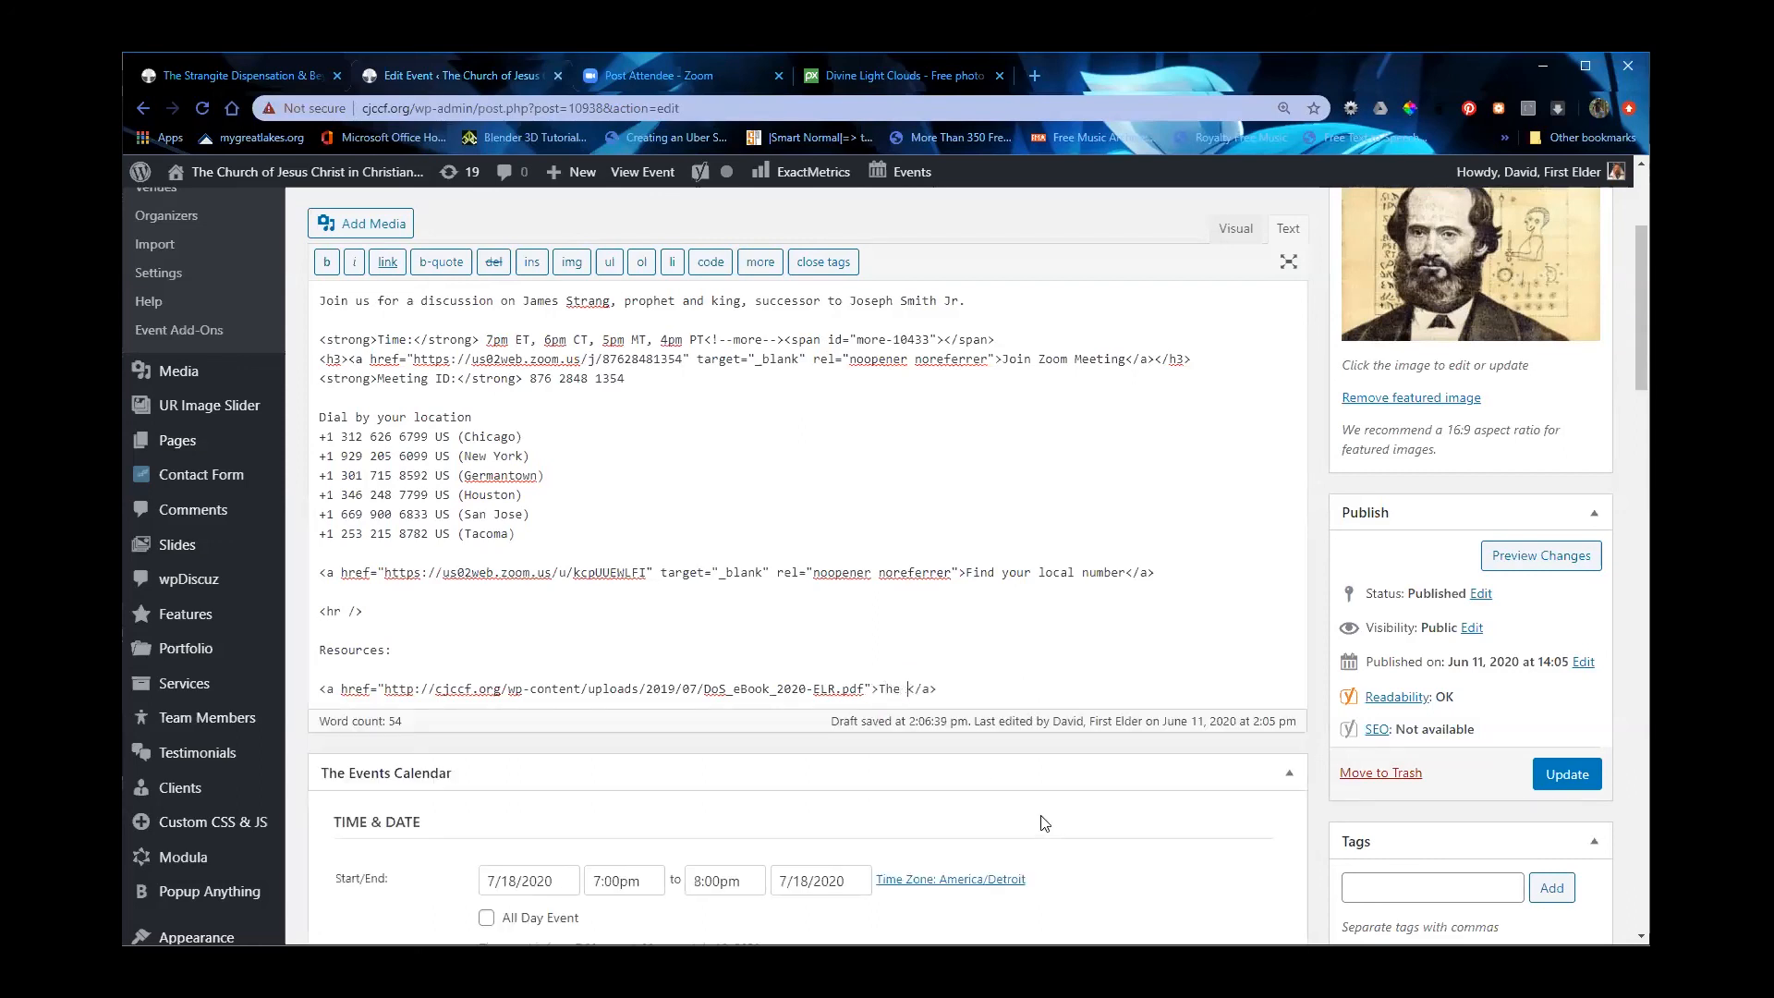
key(BackSpace)
key(BackSpace)
text(e I want you to have)
click(1233, 232)
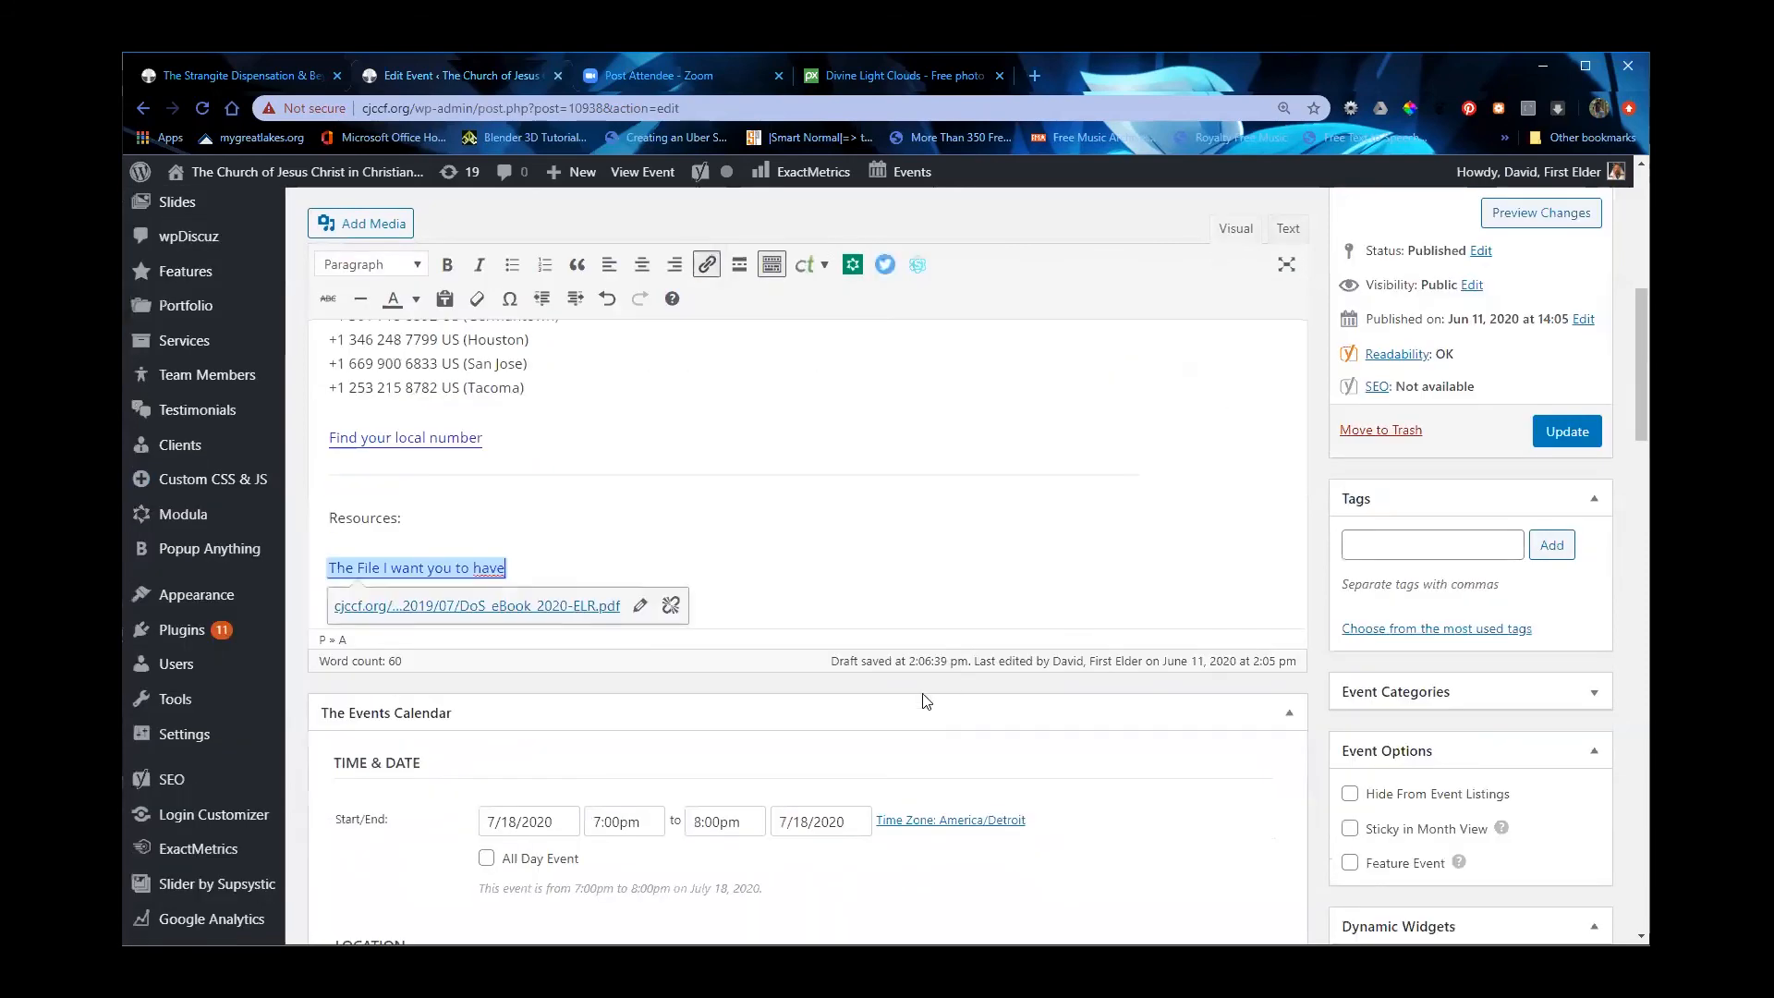
click(586, 520)
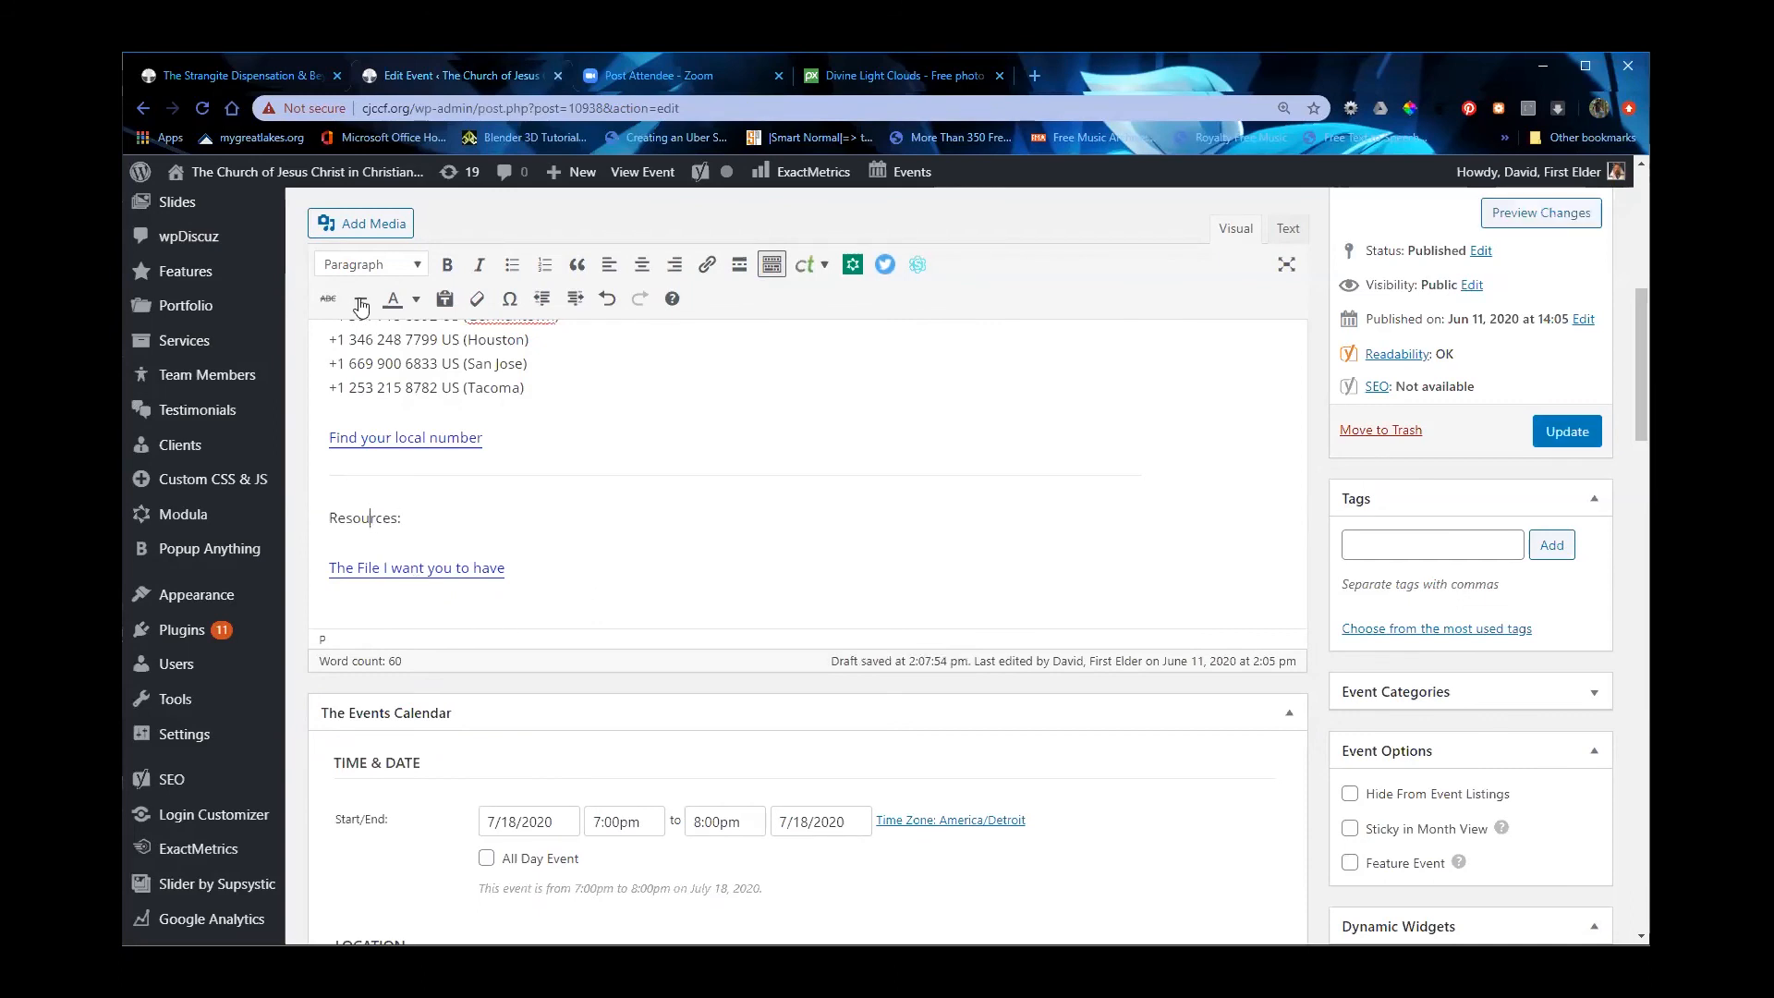
click(448, 267)
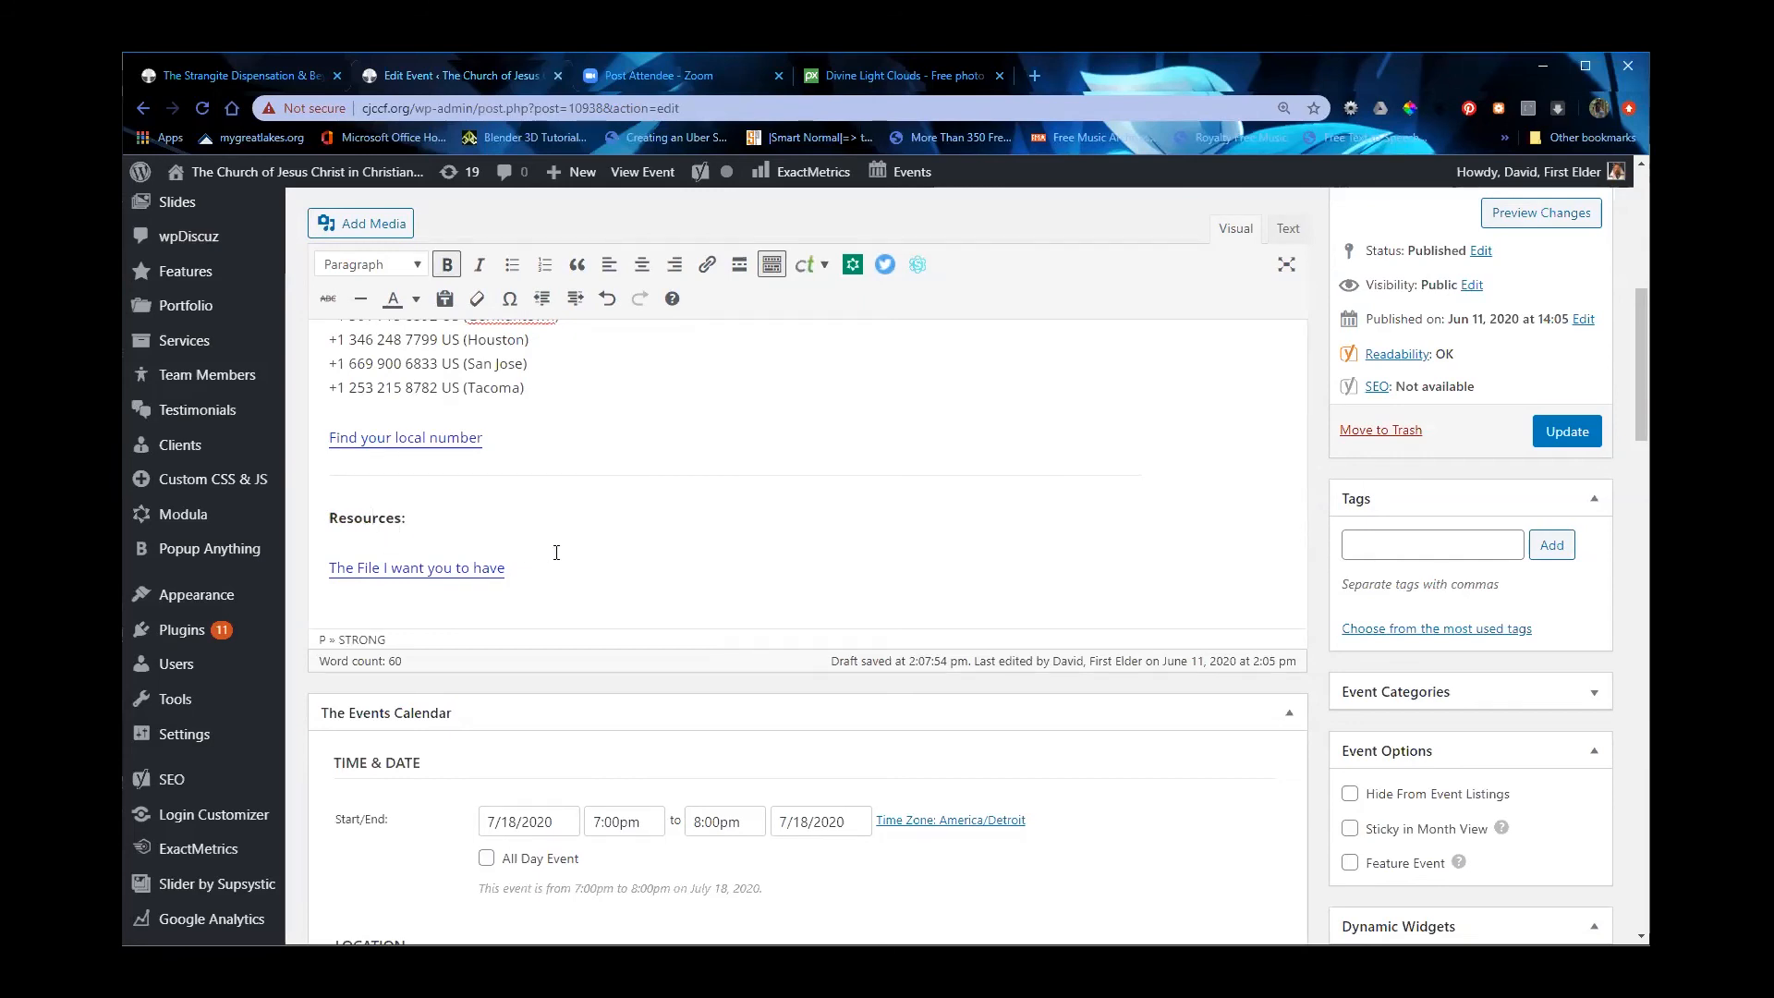
Step: Delete the "Resources:" heading, the PDF link and the horizontal line below "Find your local number"
drag(559, 577, 334, 499)
key(Delete)
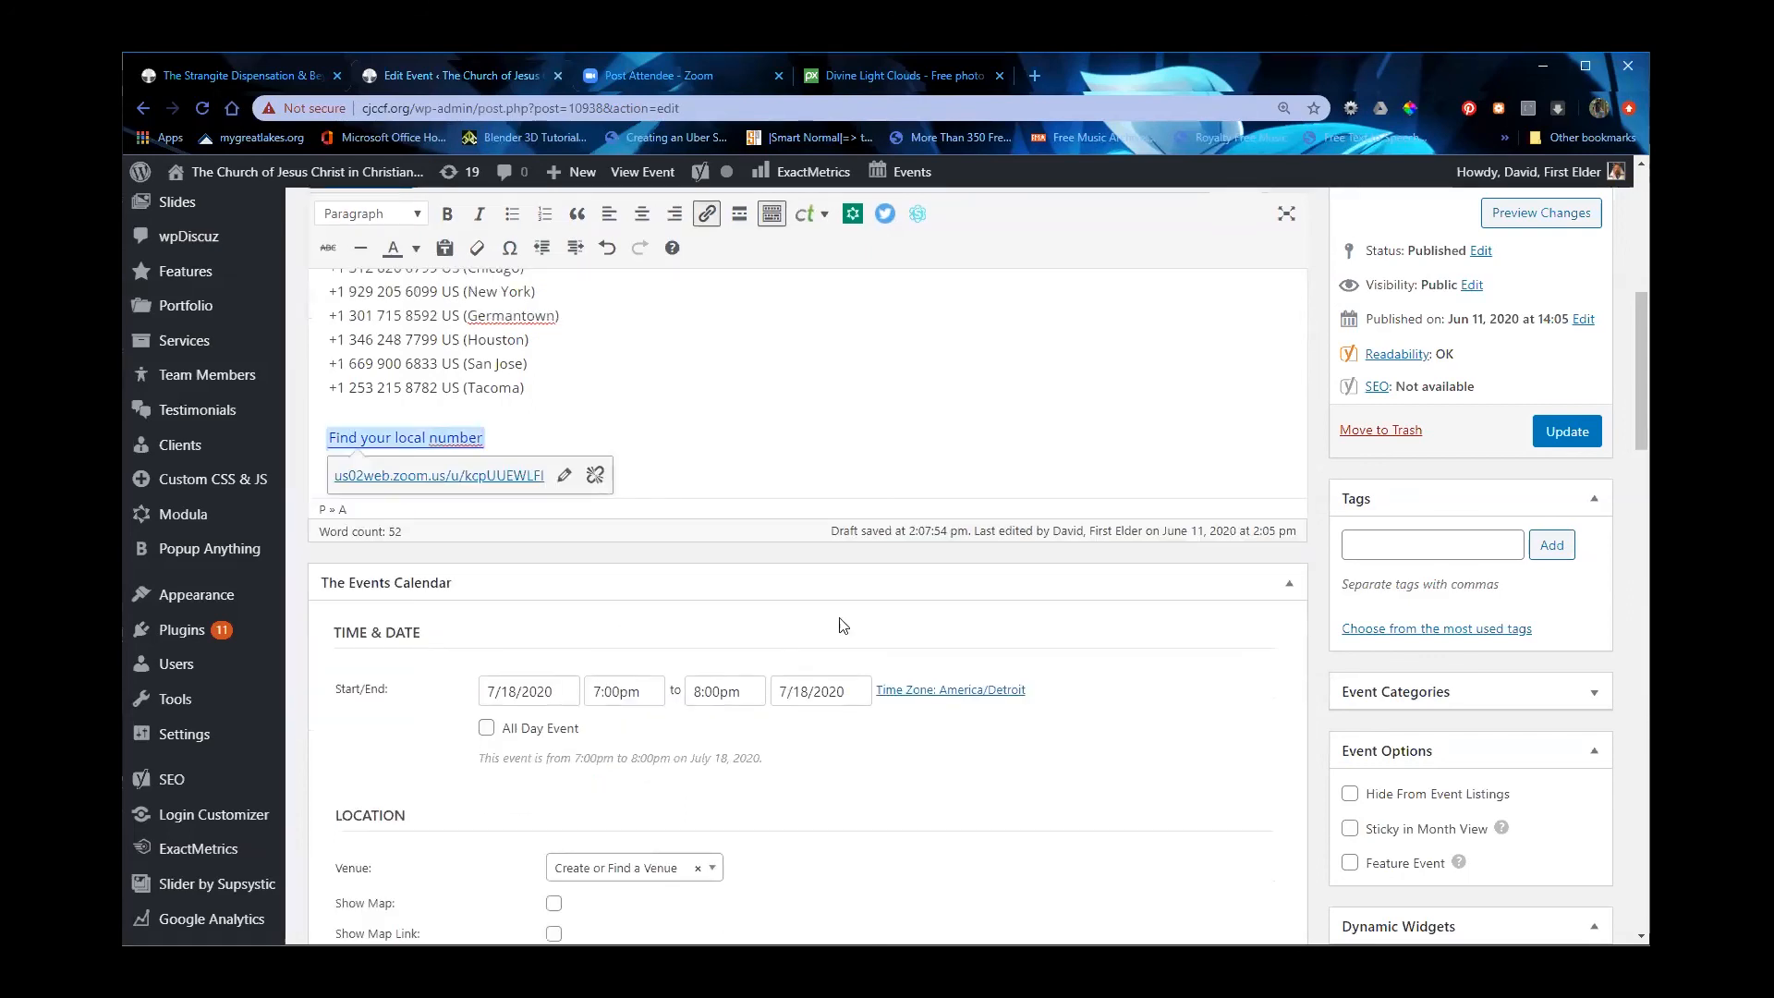
click(838, 367)
Step: Review the event's description, Zoom details, date and time, location, organizer, website and cost settings
scroll(859, 436, up, 5)
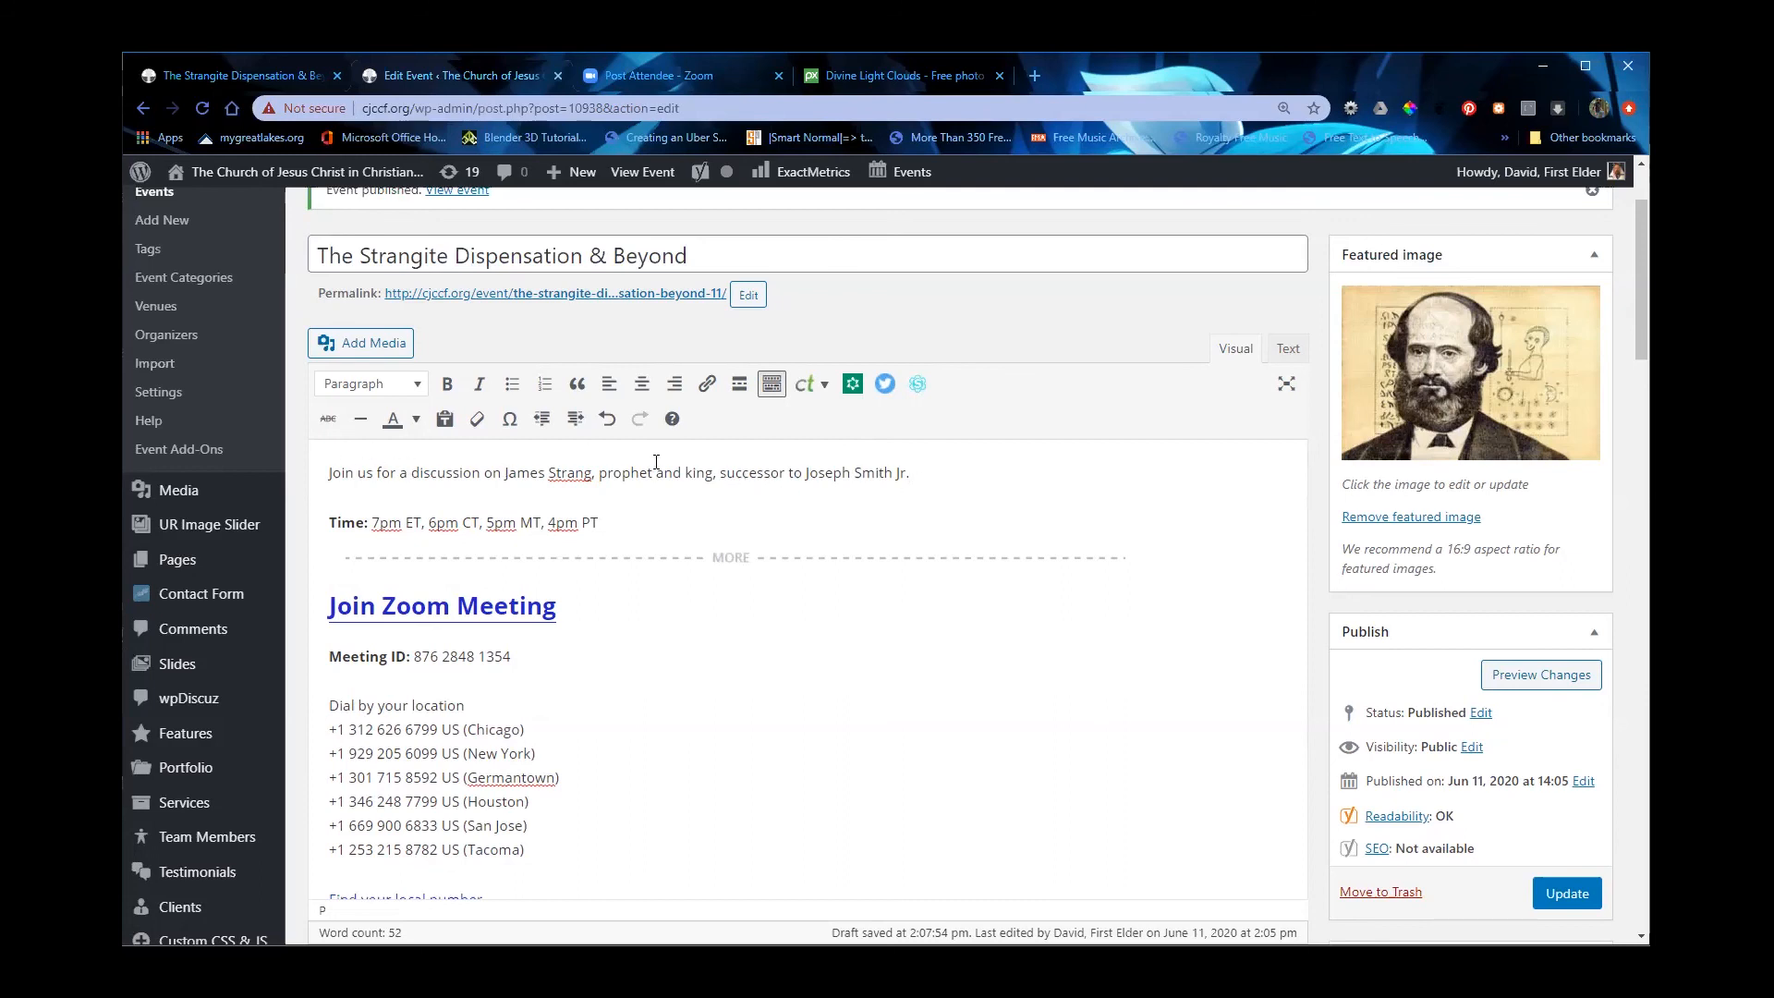
triple_click(724, 470)
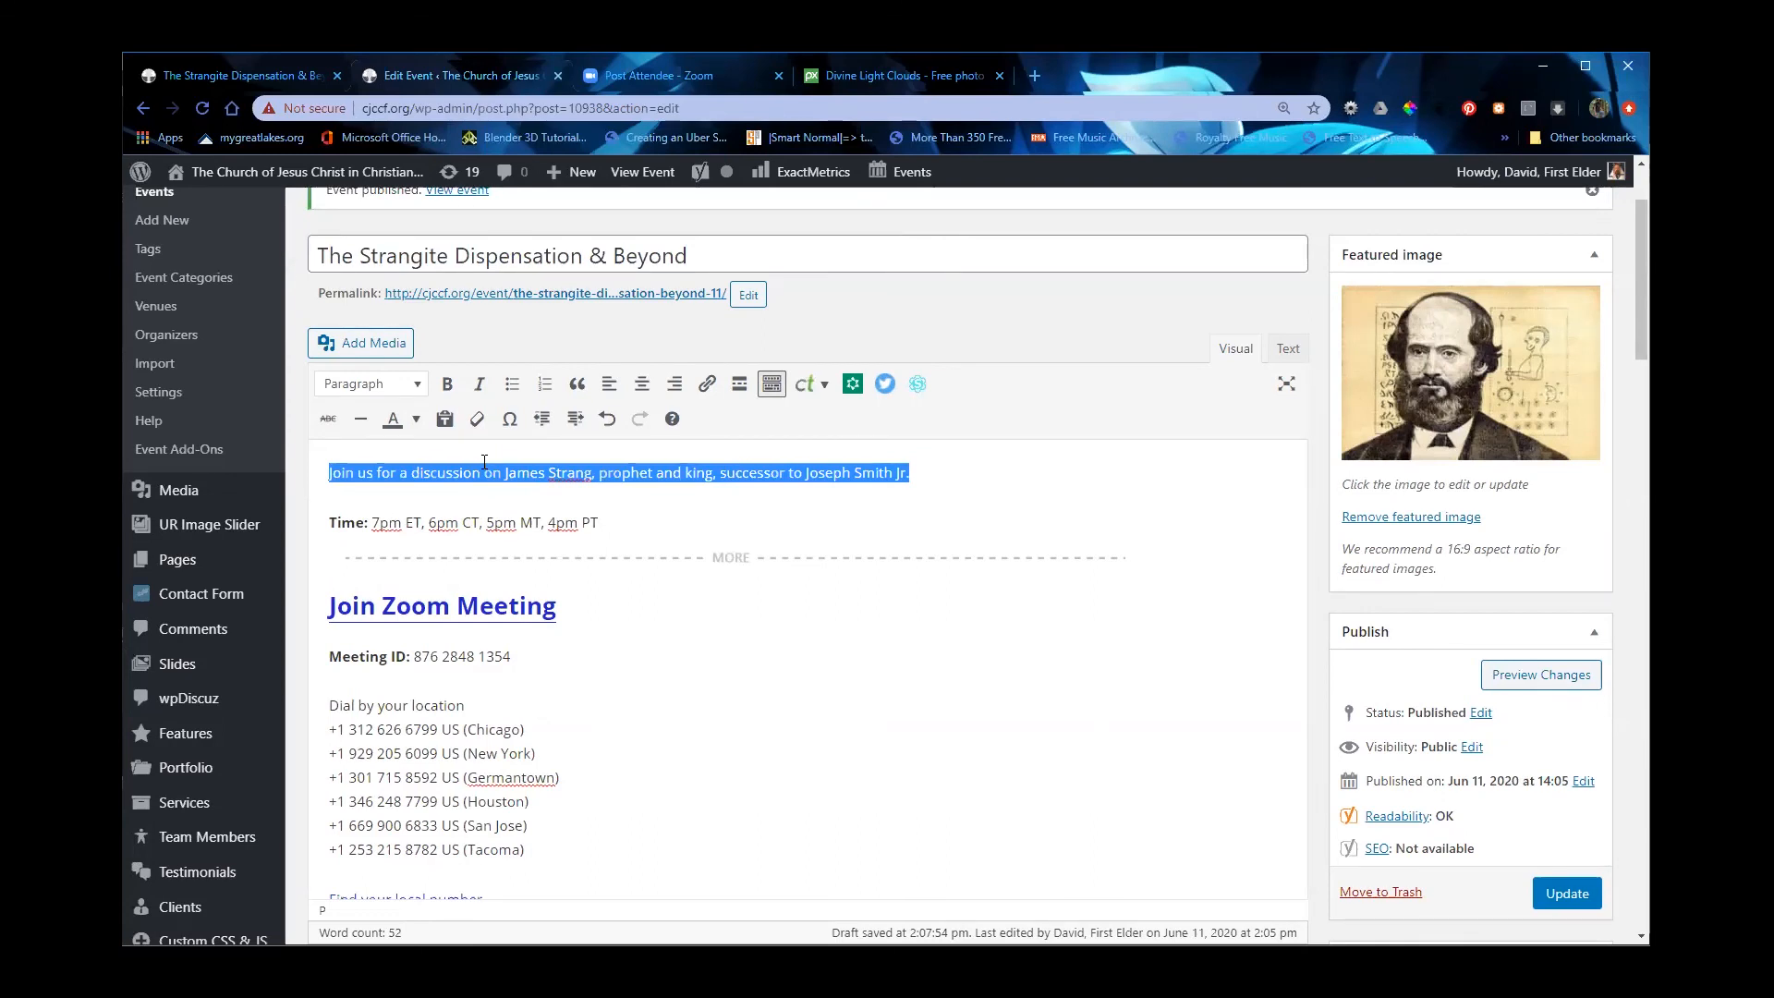
click(529, 476)
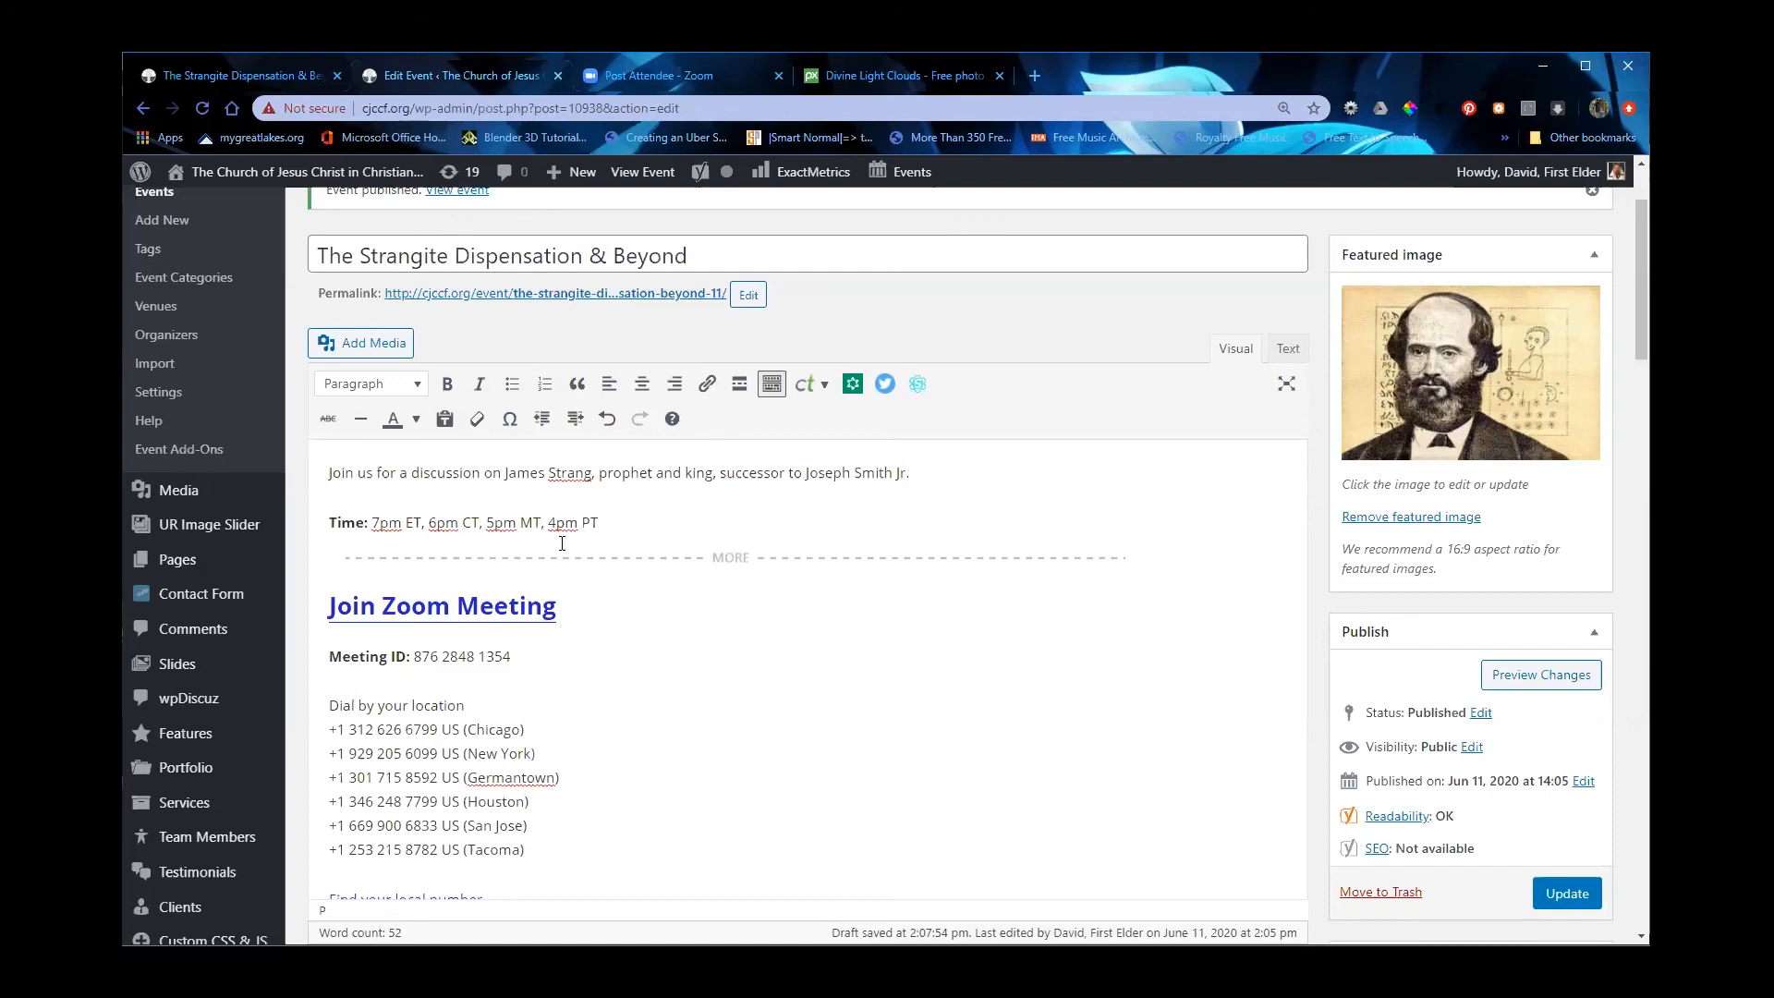
scroll(545, 462, down, 2)
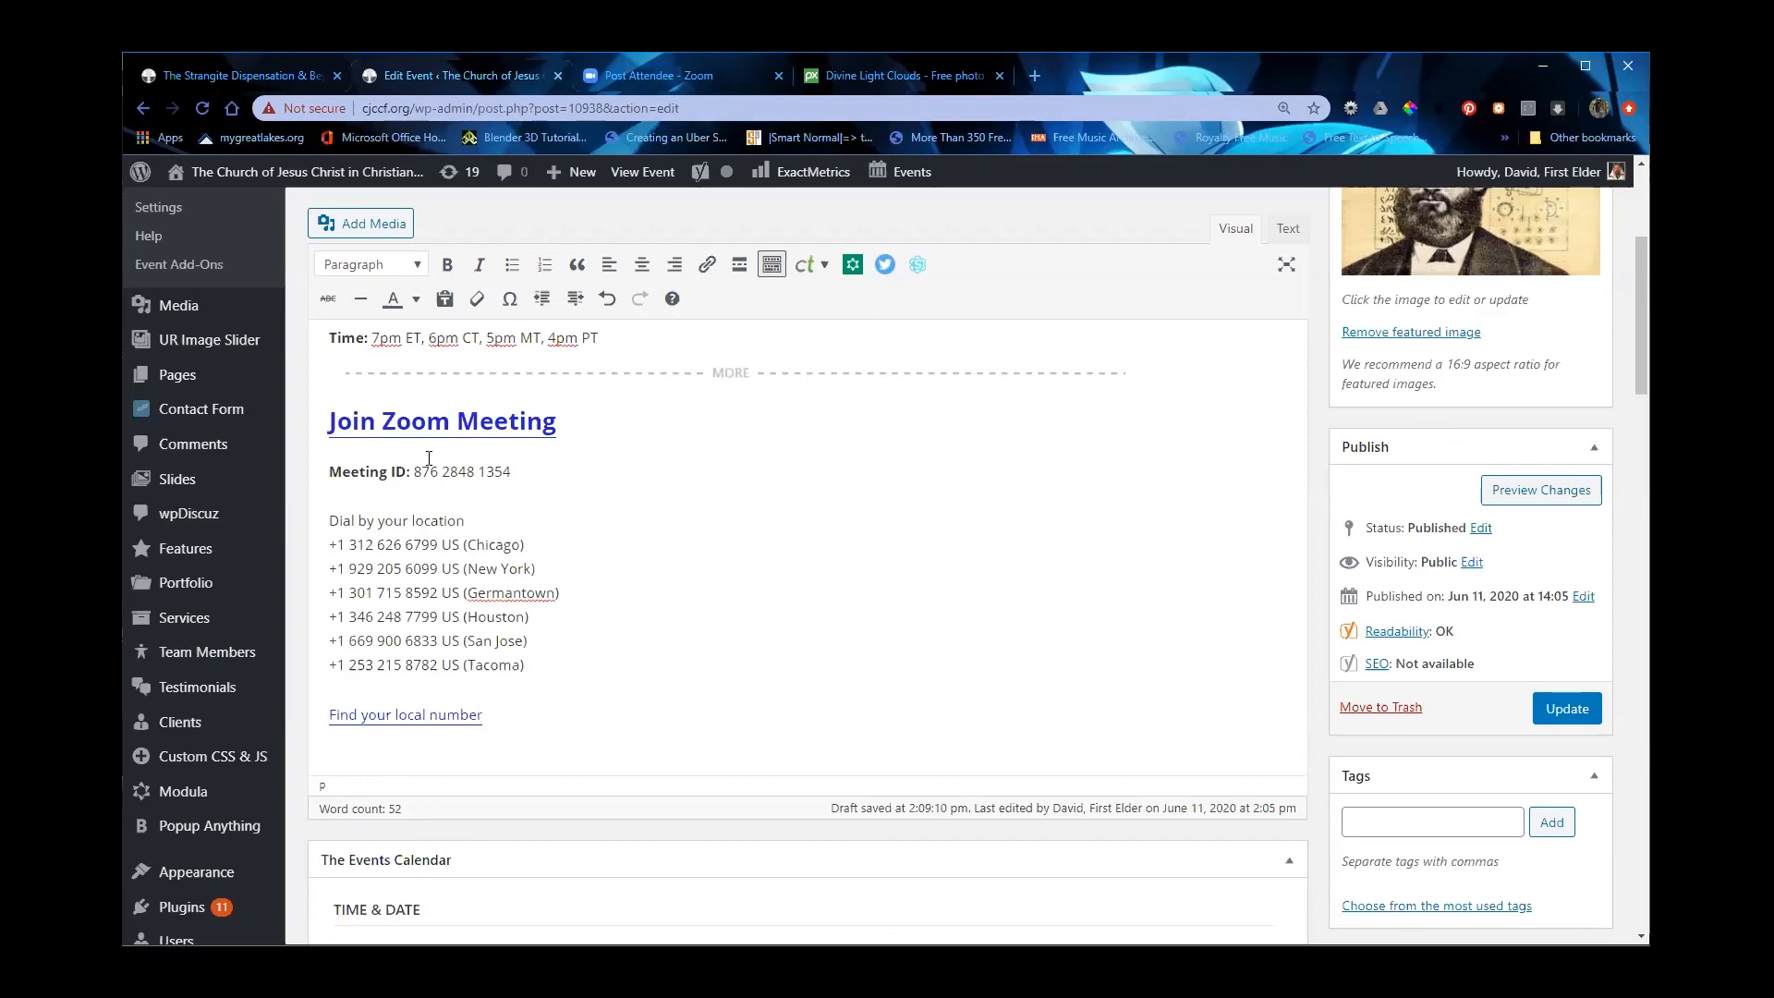
scroll(434, 621, down, 6)
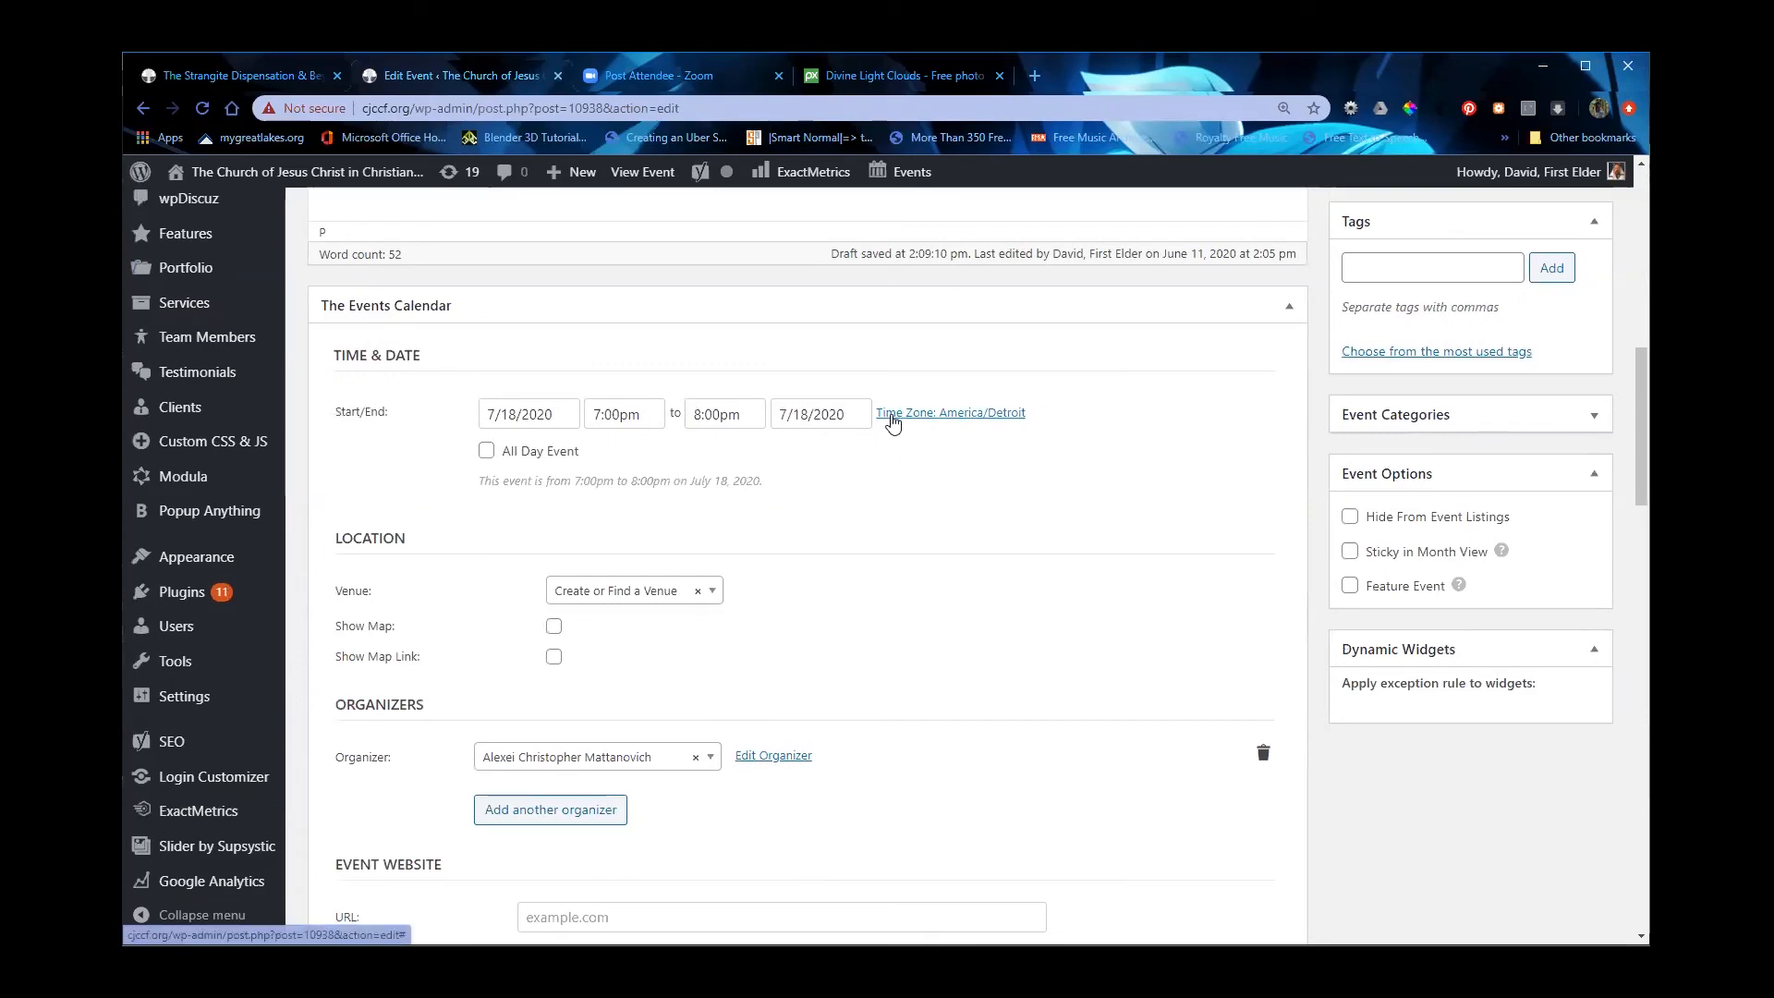
scroll(455, 536, down, 3)
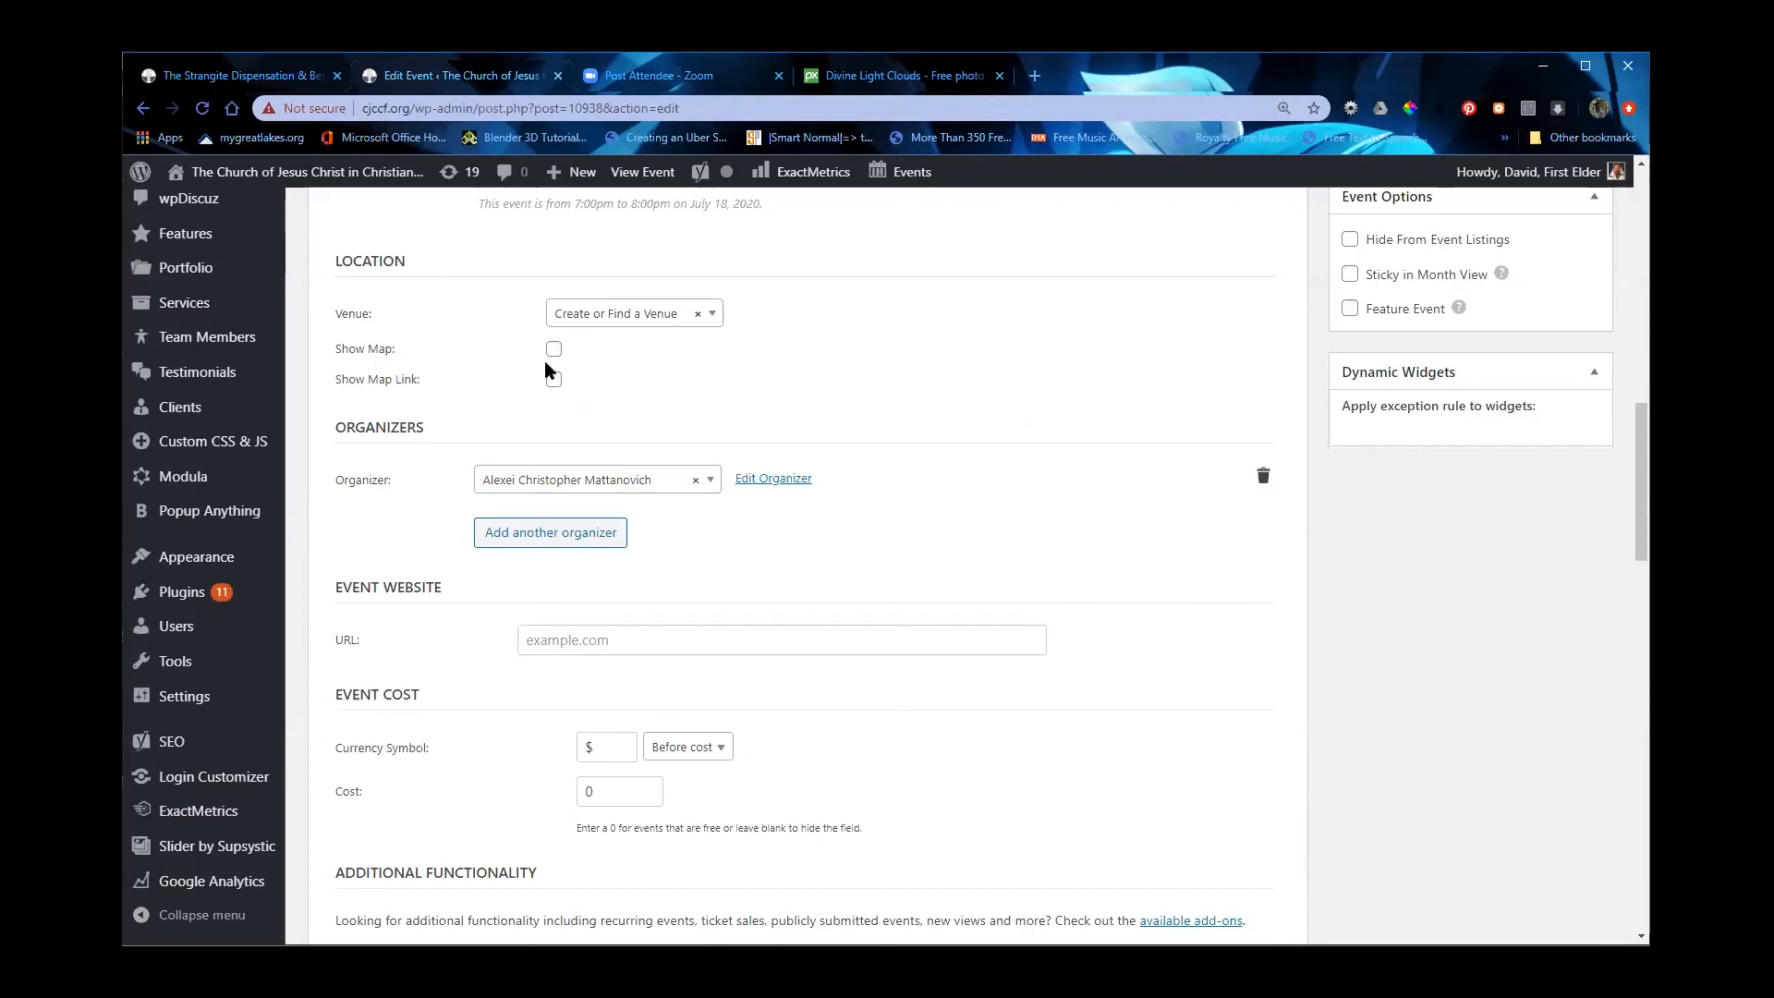
scroll(407, 480, down, 1)
click(545, 395)
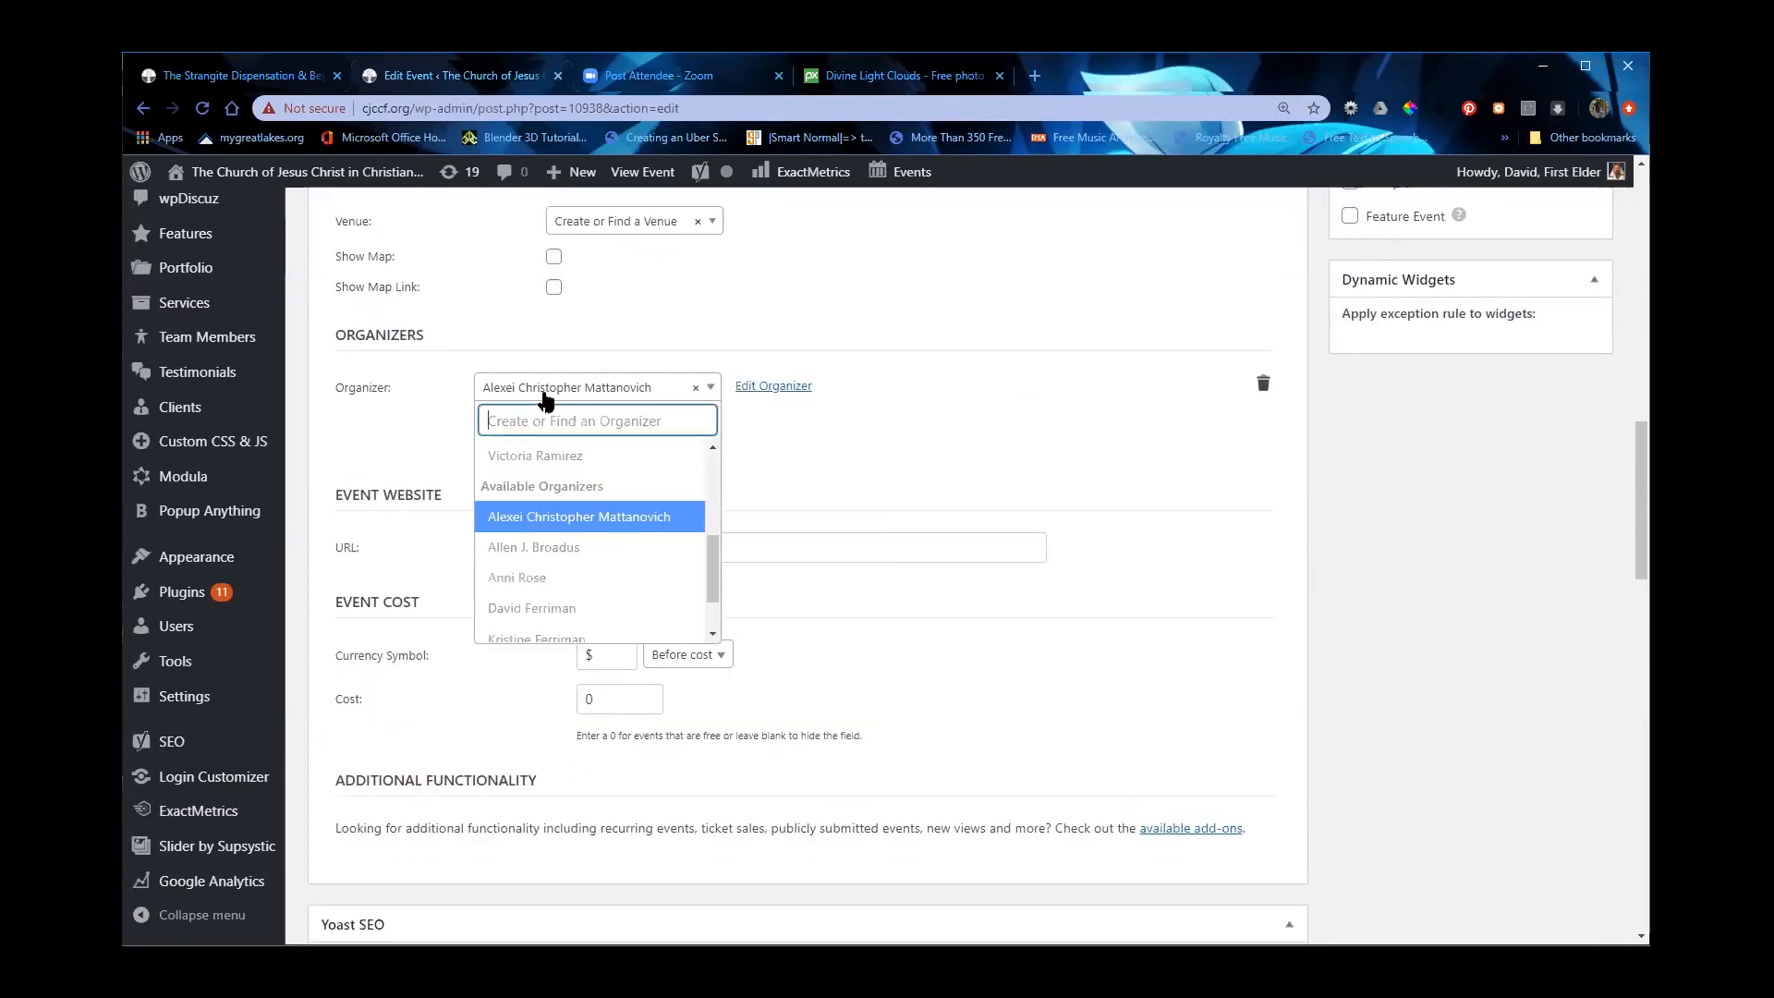
click(545, 399)
scroll(462, 606, down, 1)
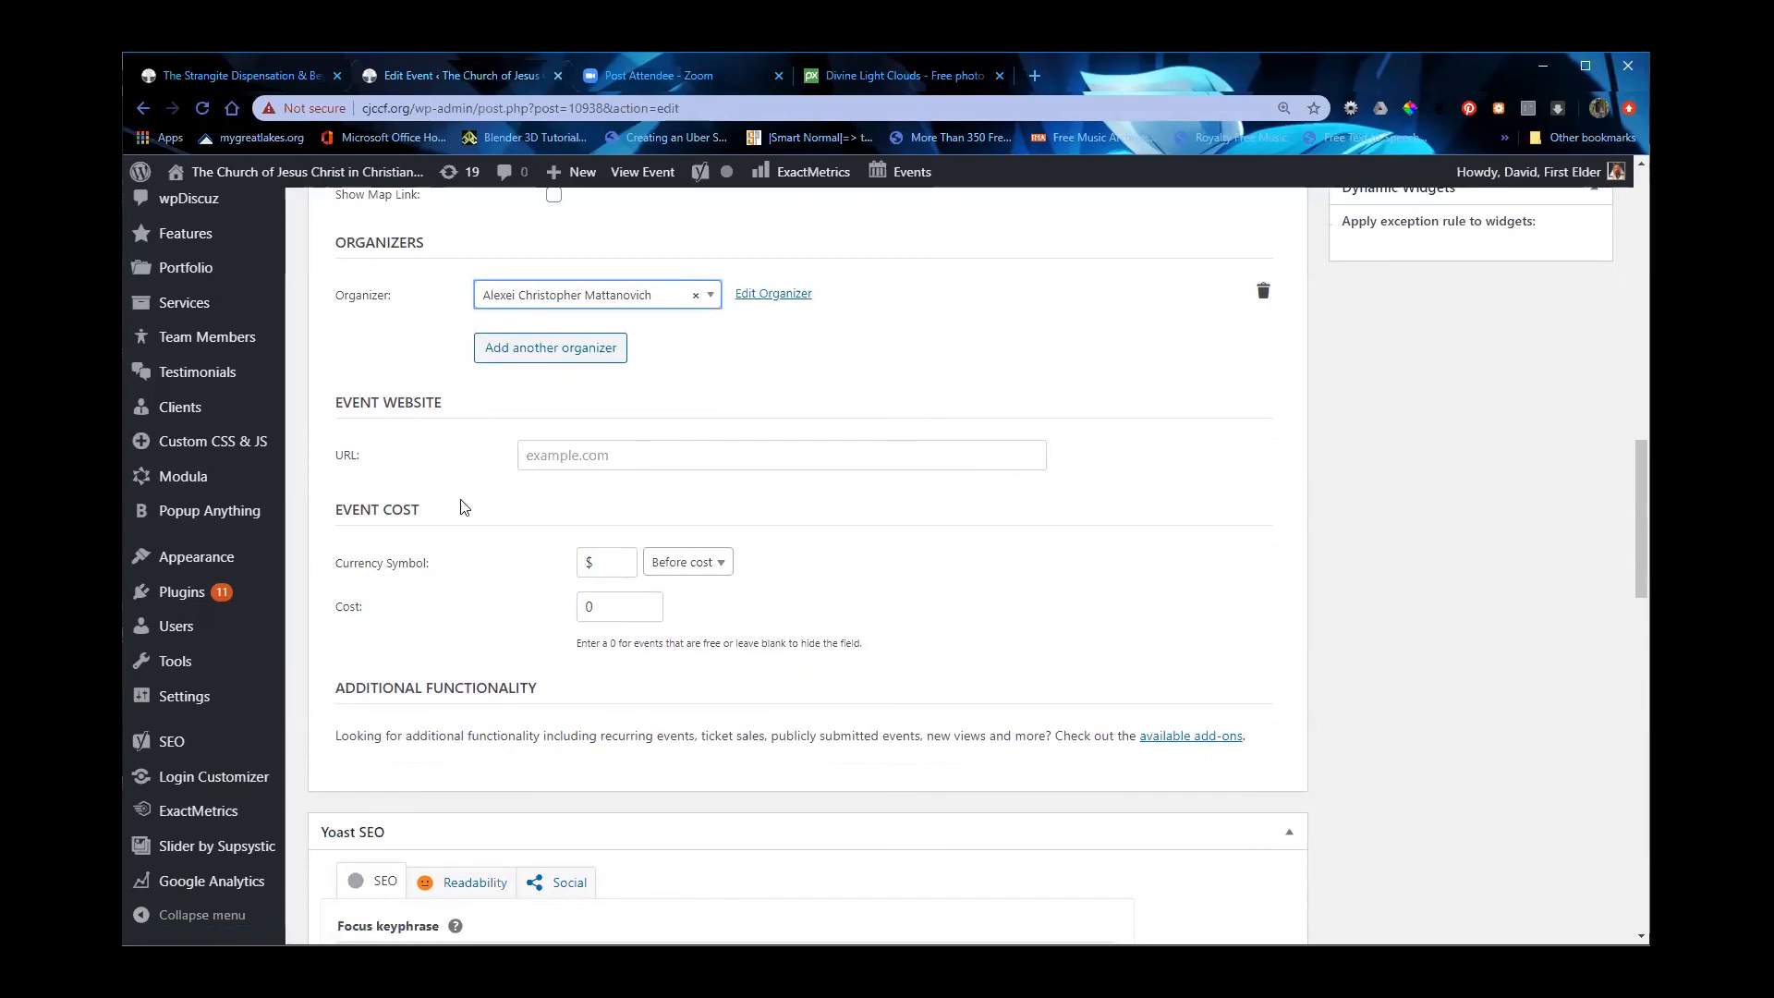
scroll(461, 522, down, 1)
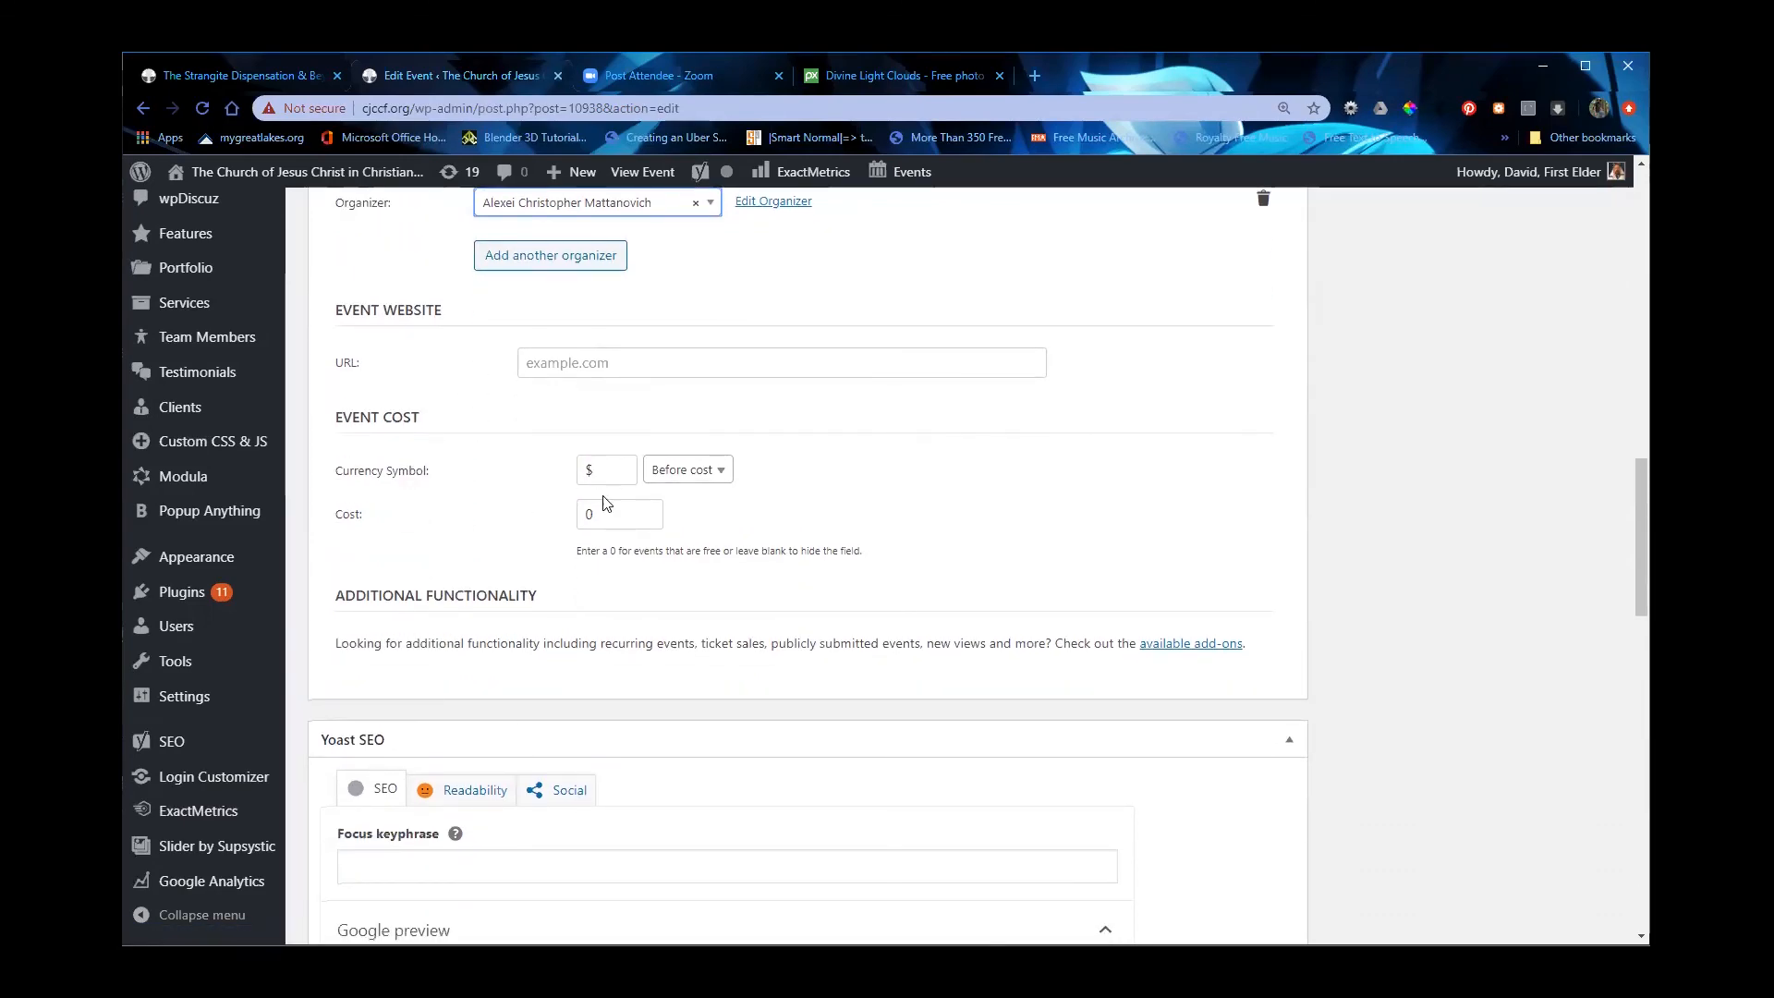
Step: Review the event's SEO preview, excerpt, discussion options, featured image and publish settings
scroll(491, 539, down, 9)
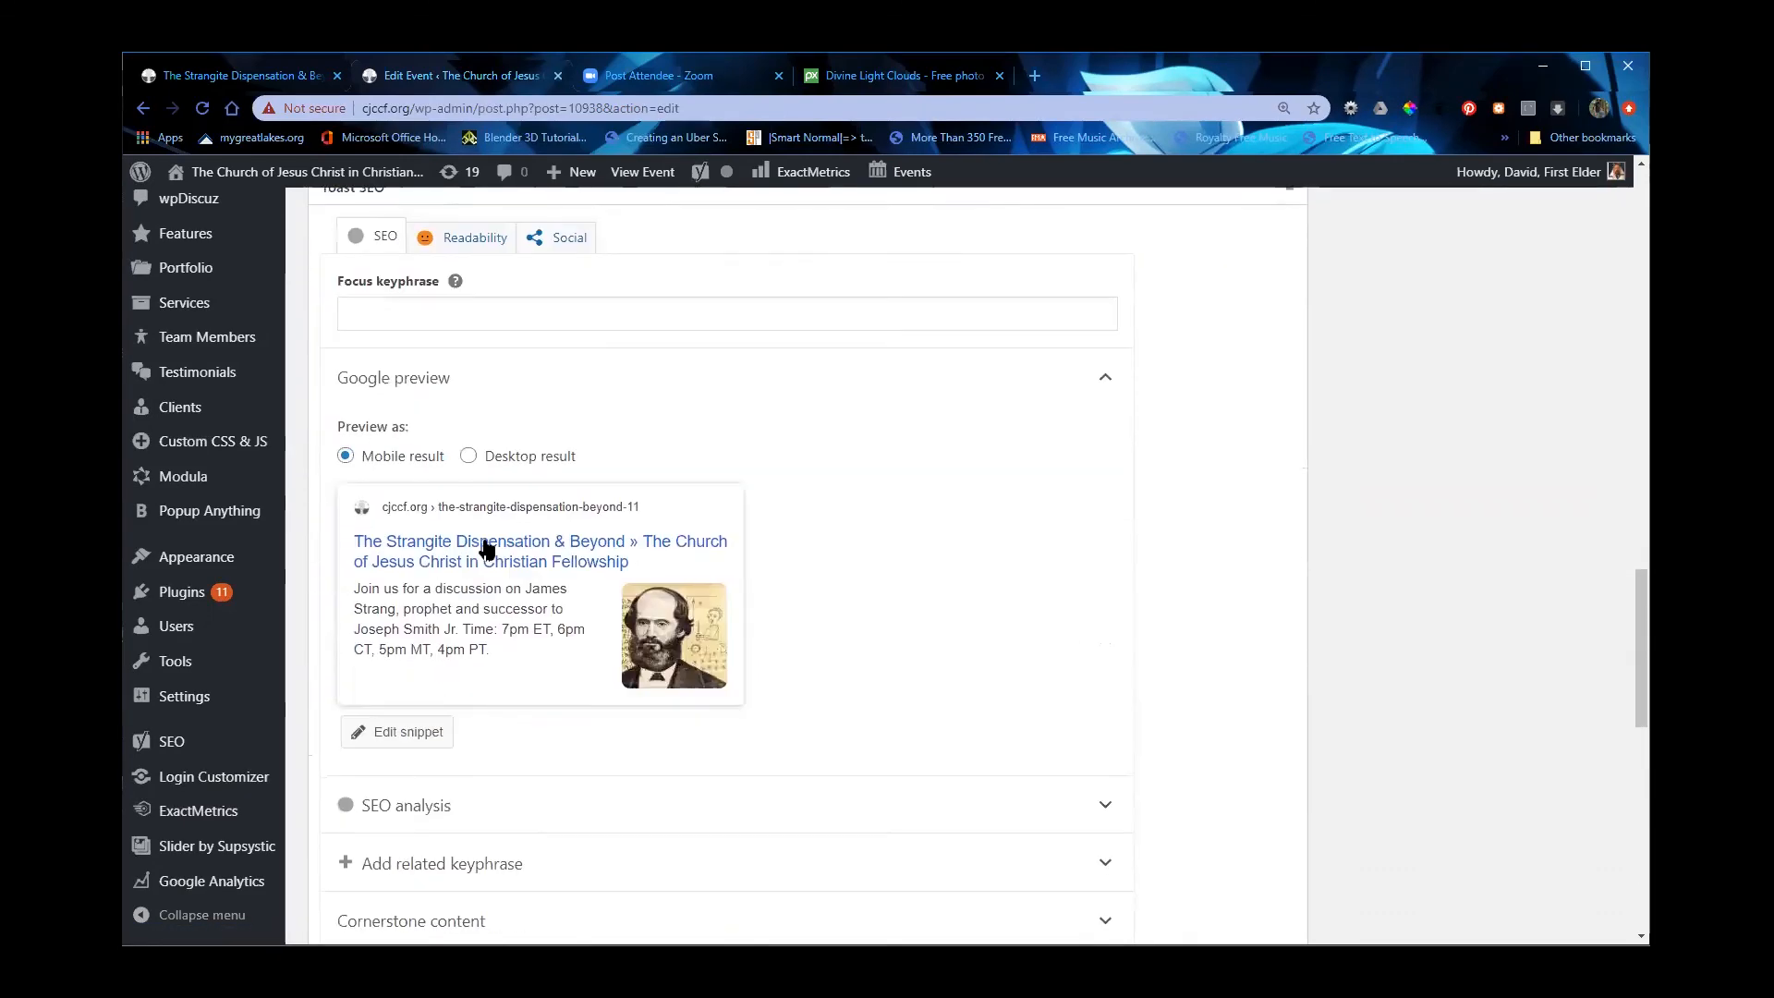
scroll(517, 601, down, 2)
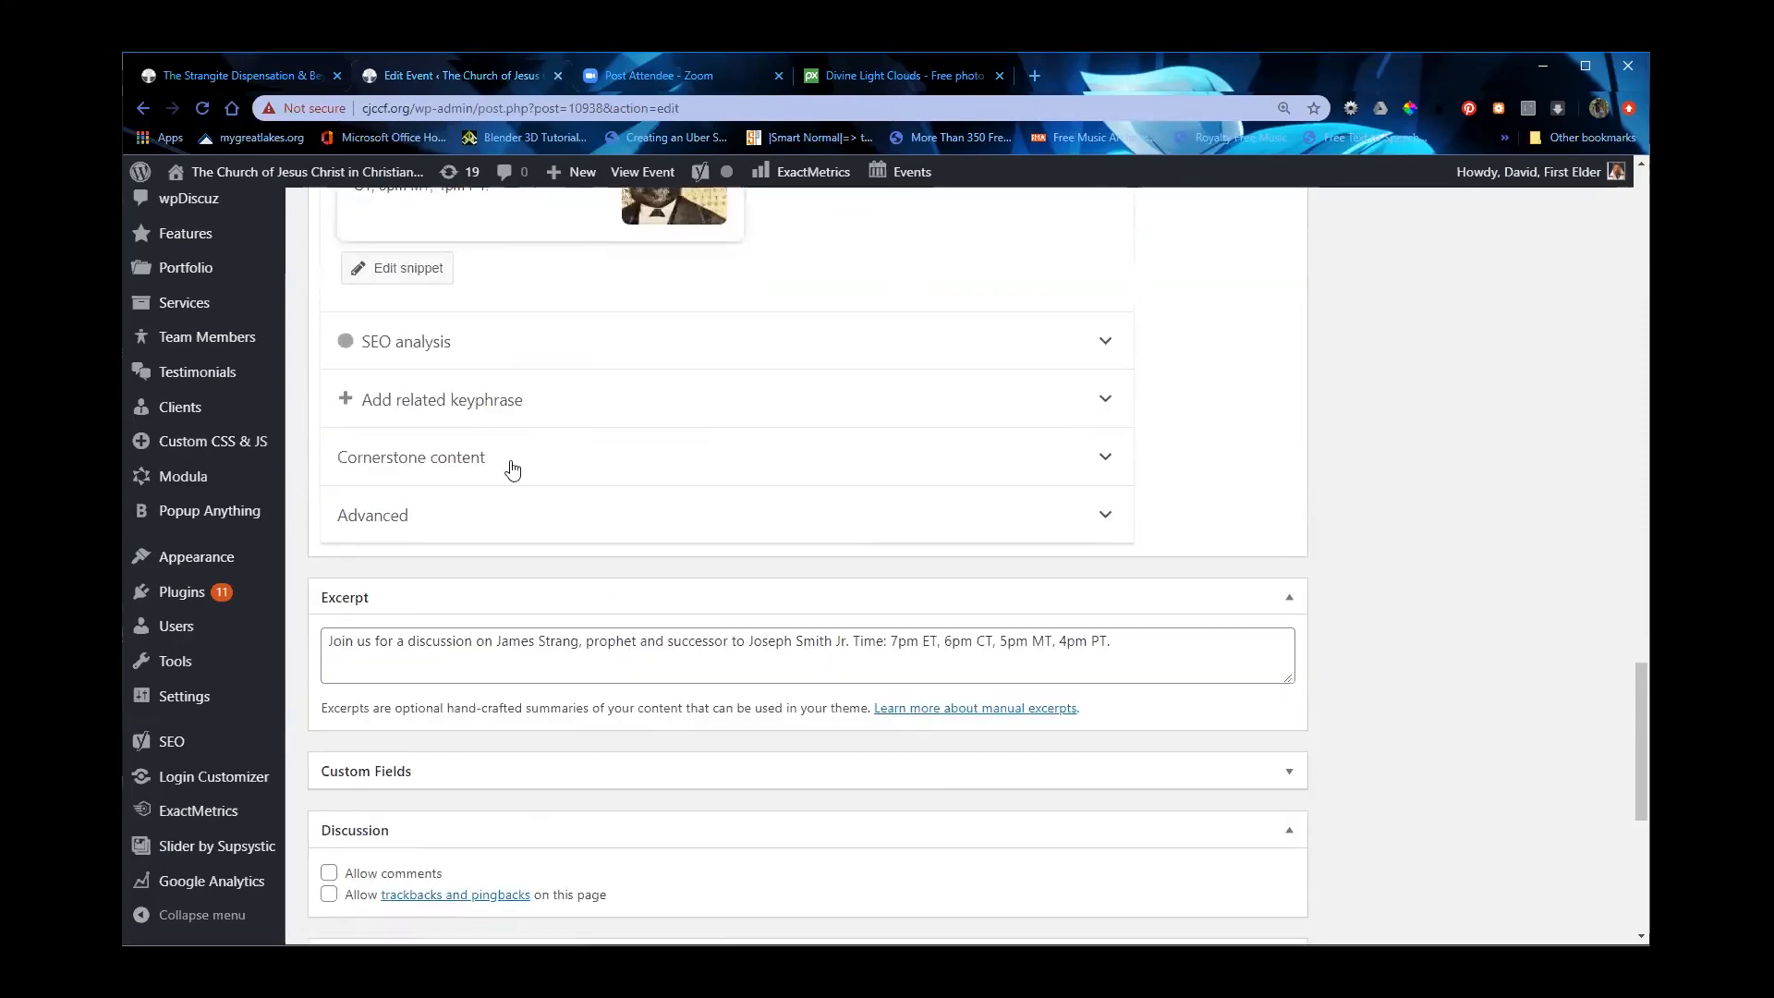
scroll(499, 573, up, 1)
scroll(370, 674, down, 3)
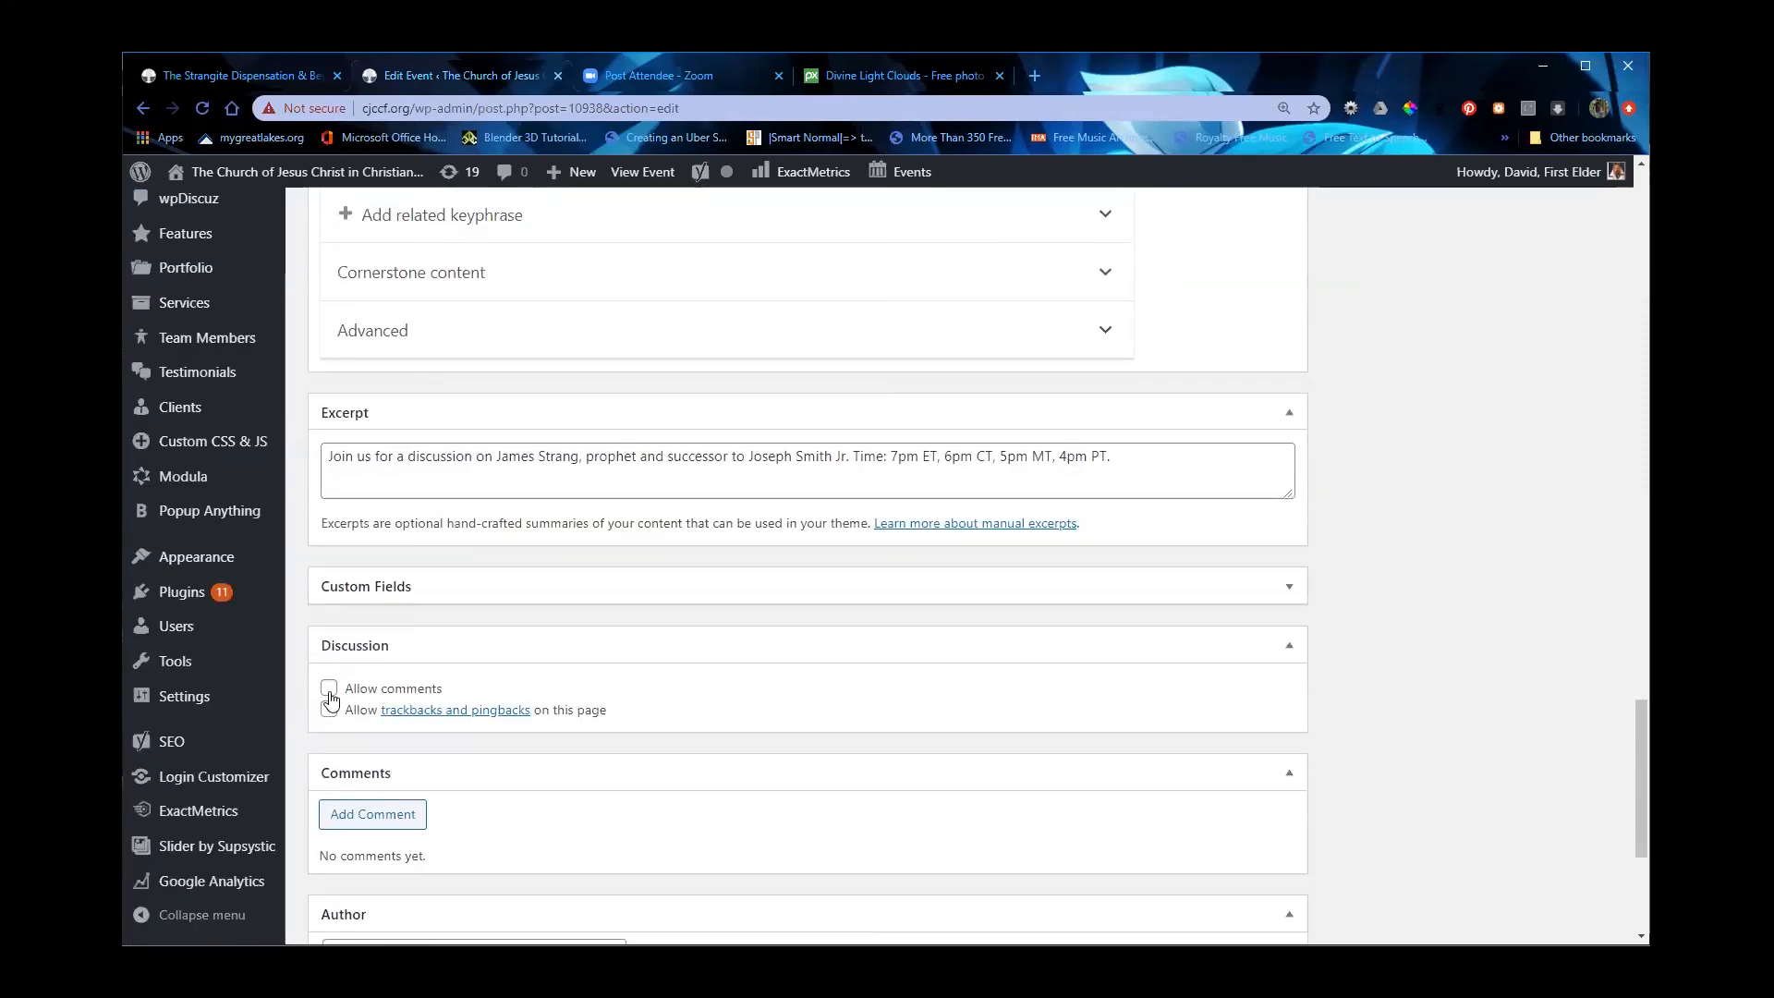
scroll(1128, 700, up, 20)
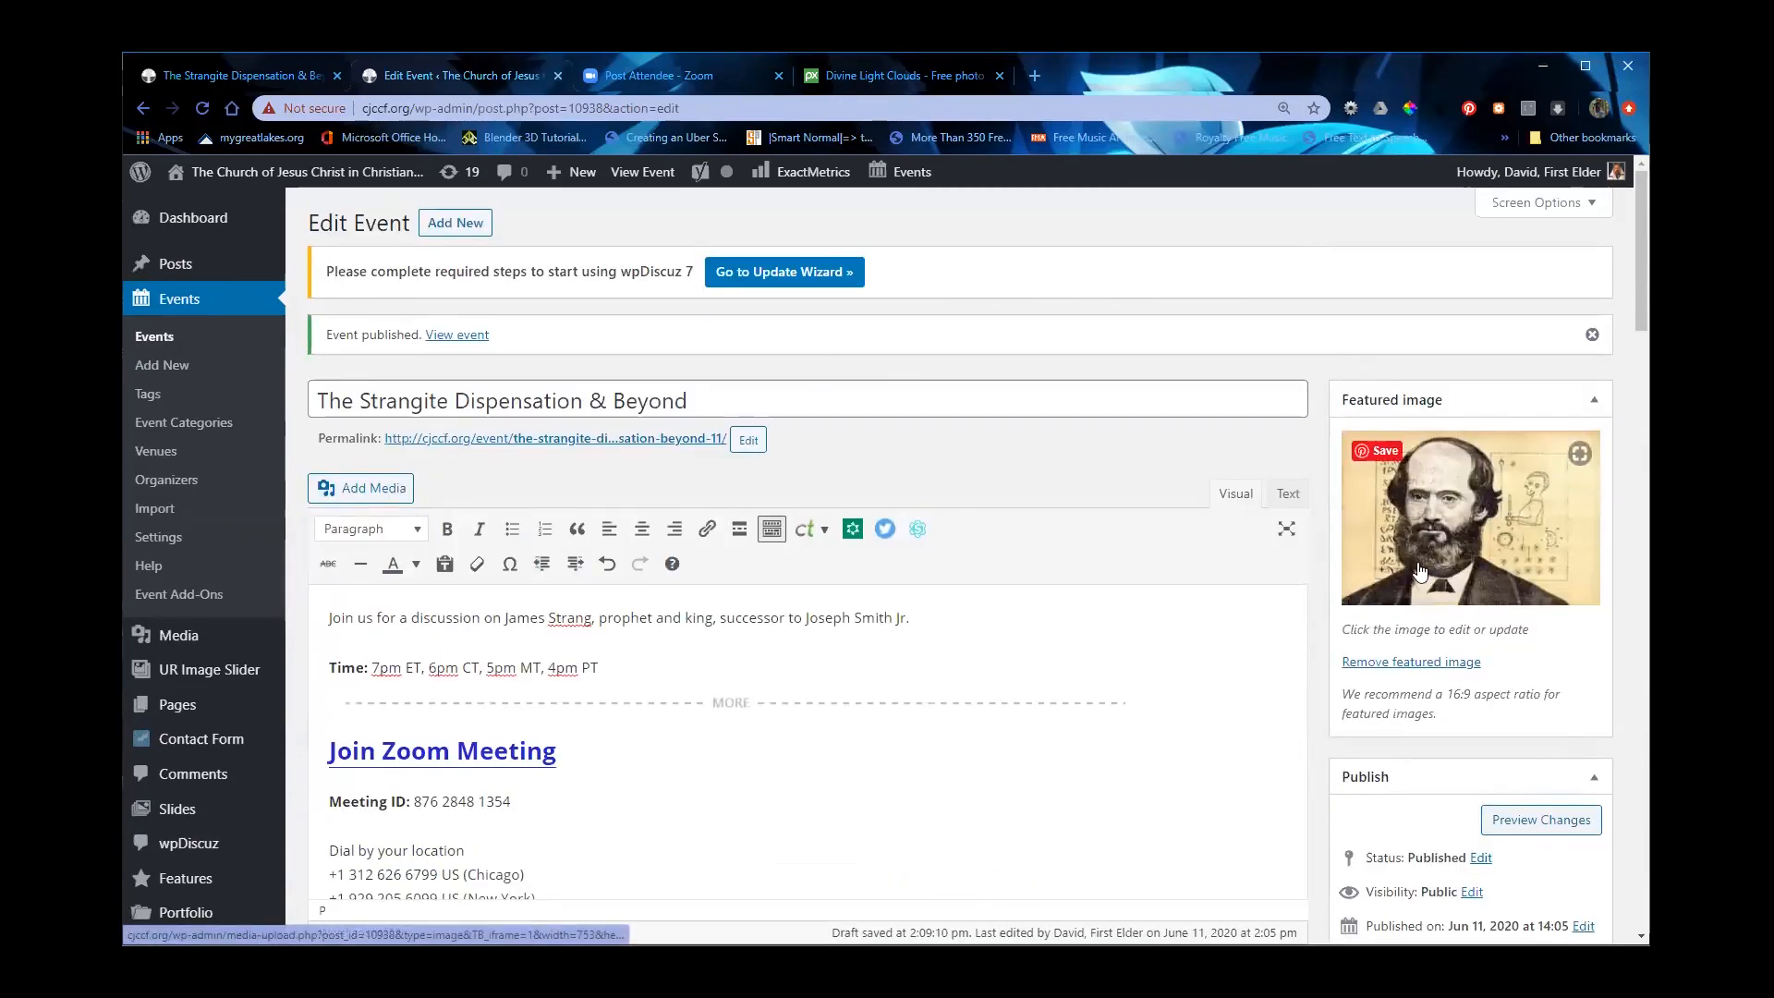
scroll(1518, 683, down, 4)
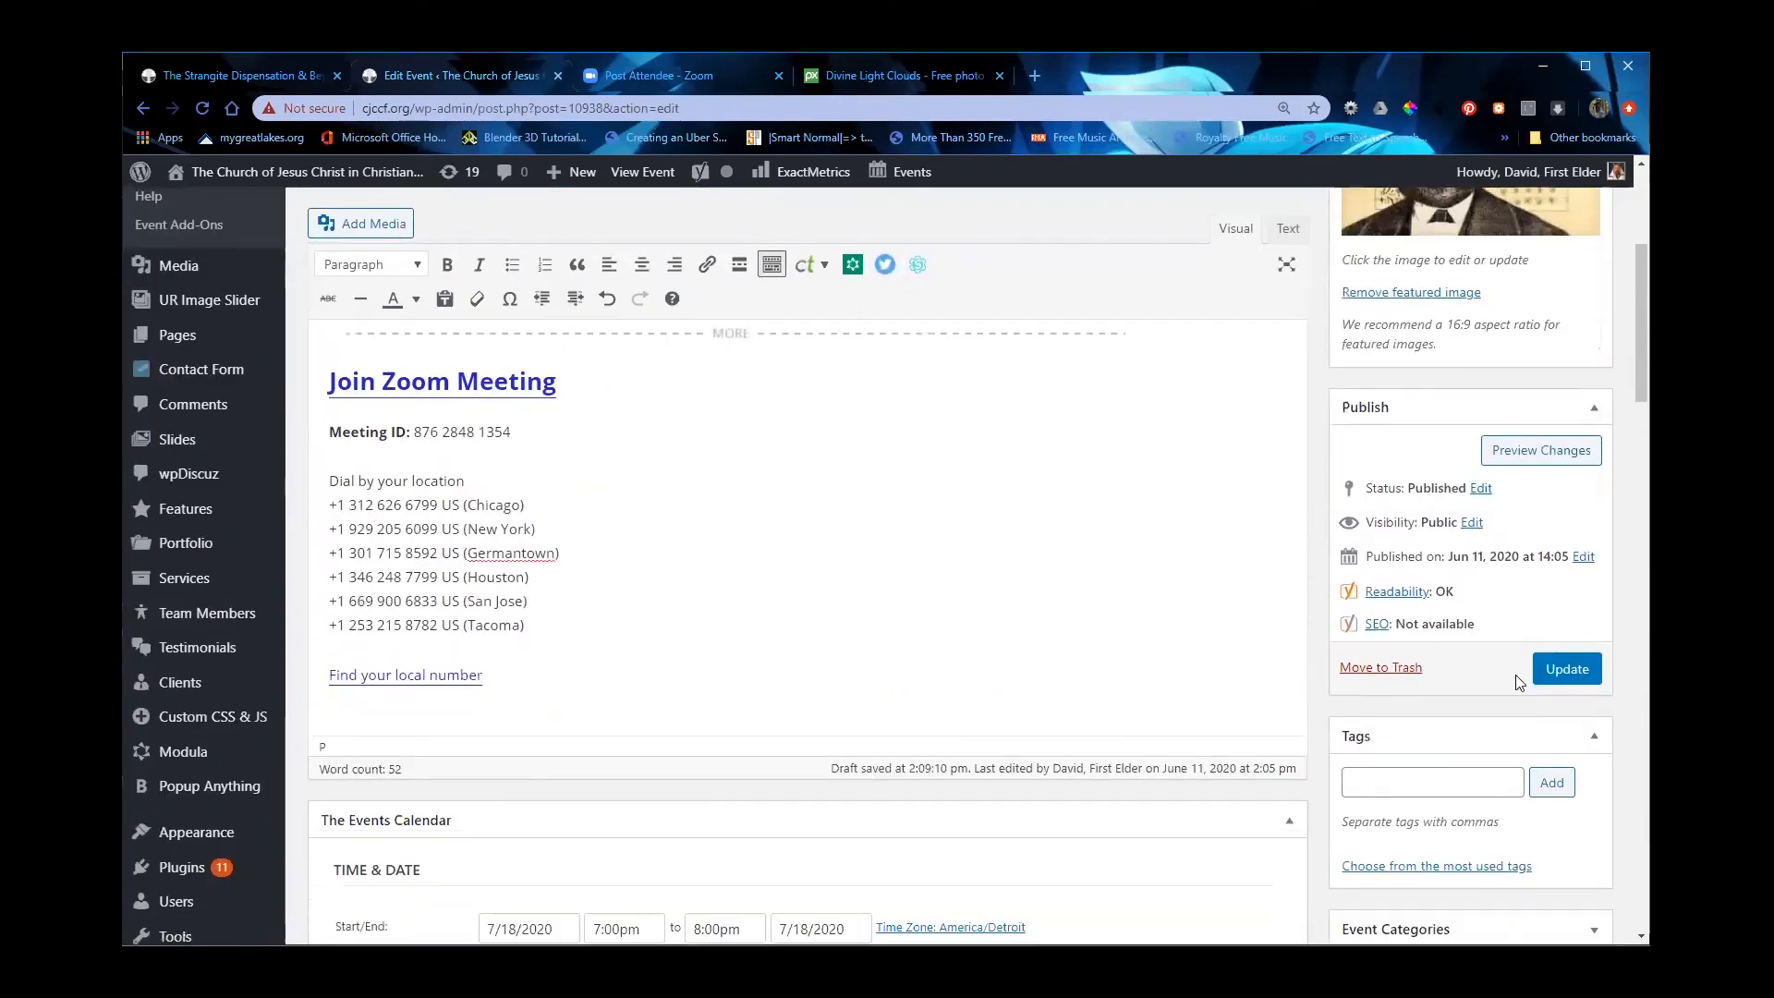